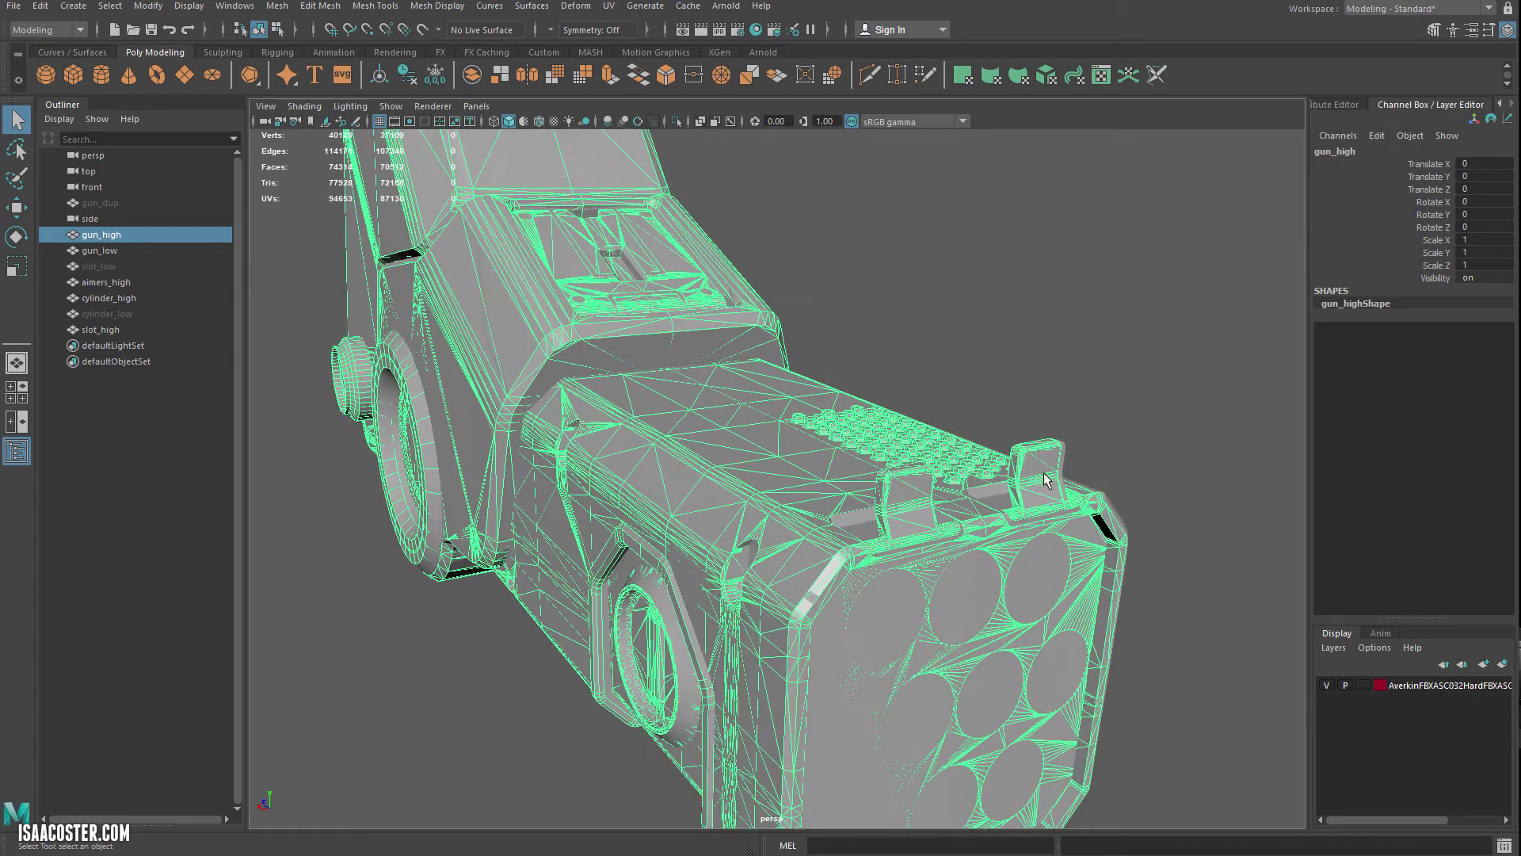
Examine the front sights to compare the geometry in the gun_high and aimers_high meshes
left_click_drag(1045, 480, 1060, 440, "alt")
scroll(987, 461, "up", 2)
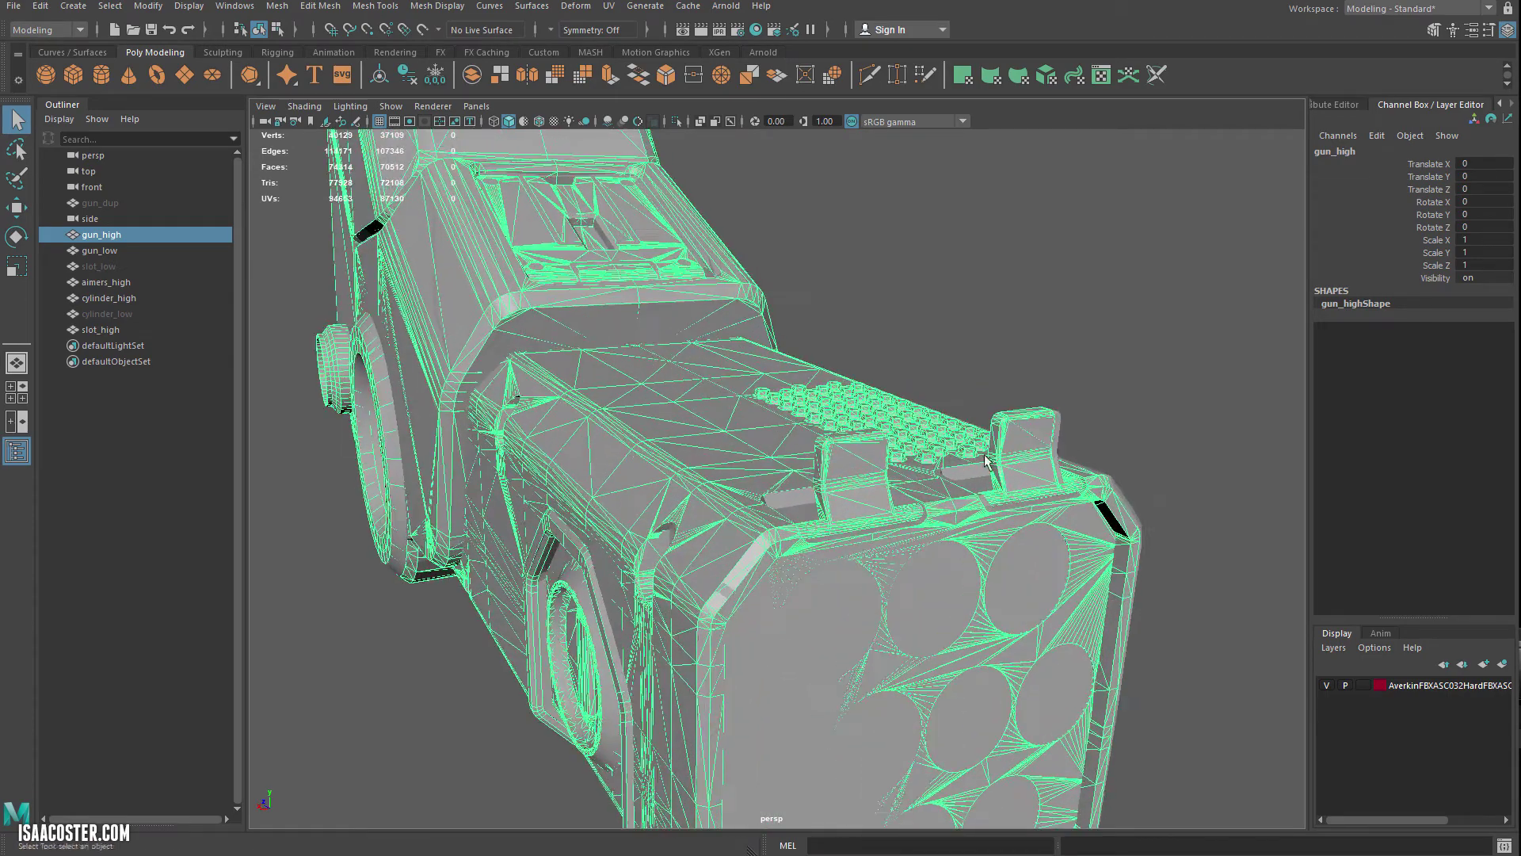
left_click_drag(930, 330, 915, 330, "alt")
right_click_drag(915, 330, 966, 397, "alt")
left_click(996, 368)
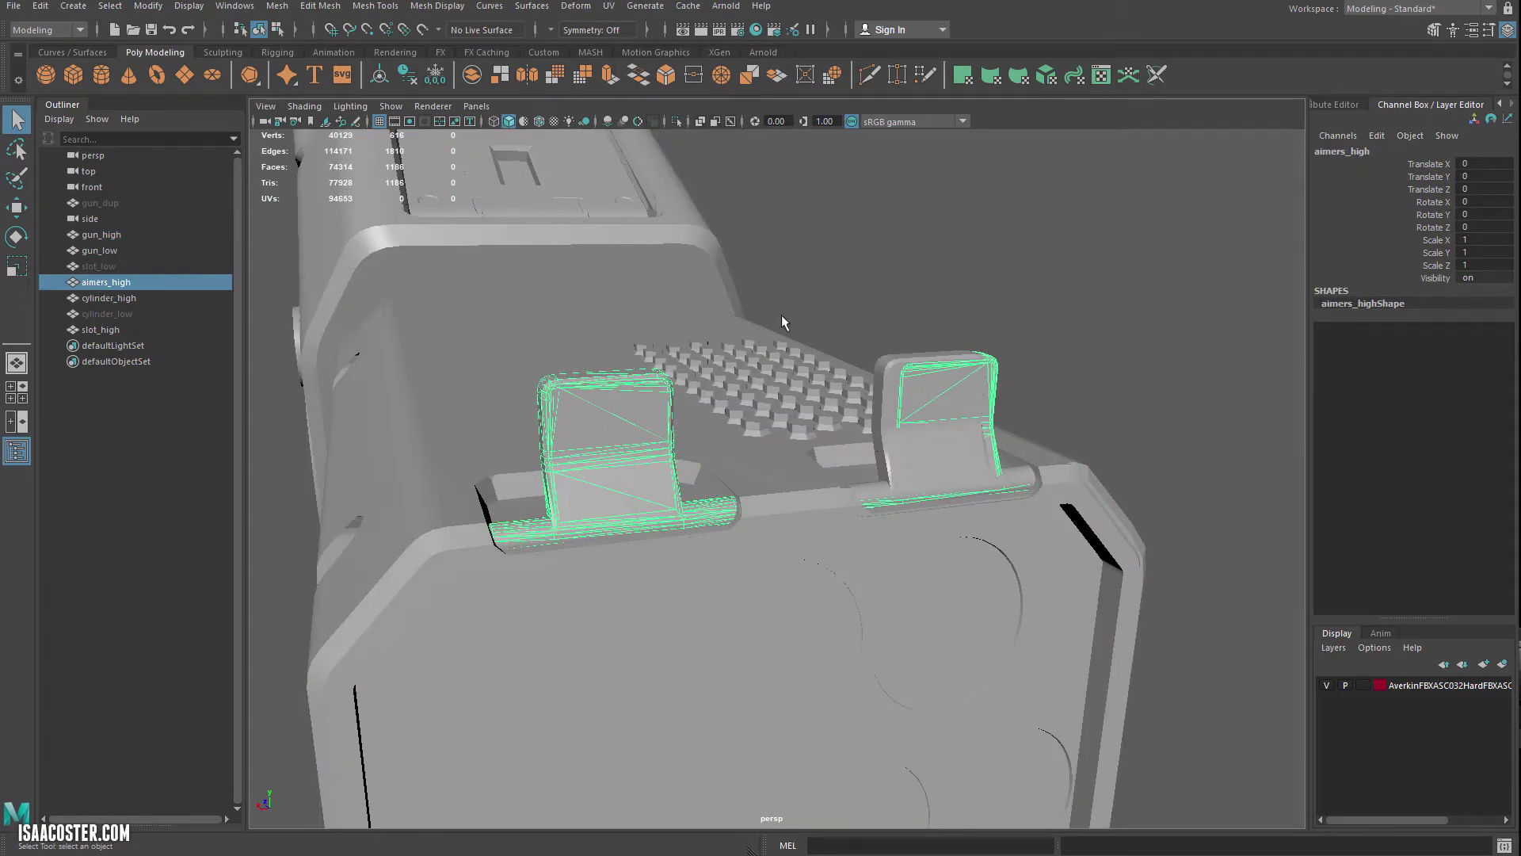
left_click(888, 385)
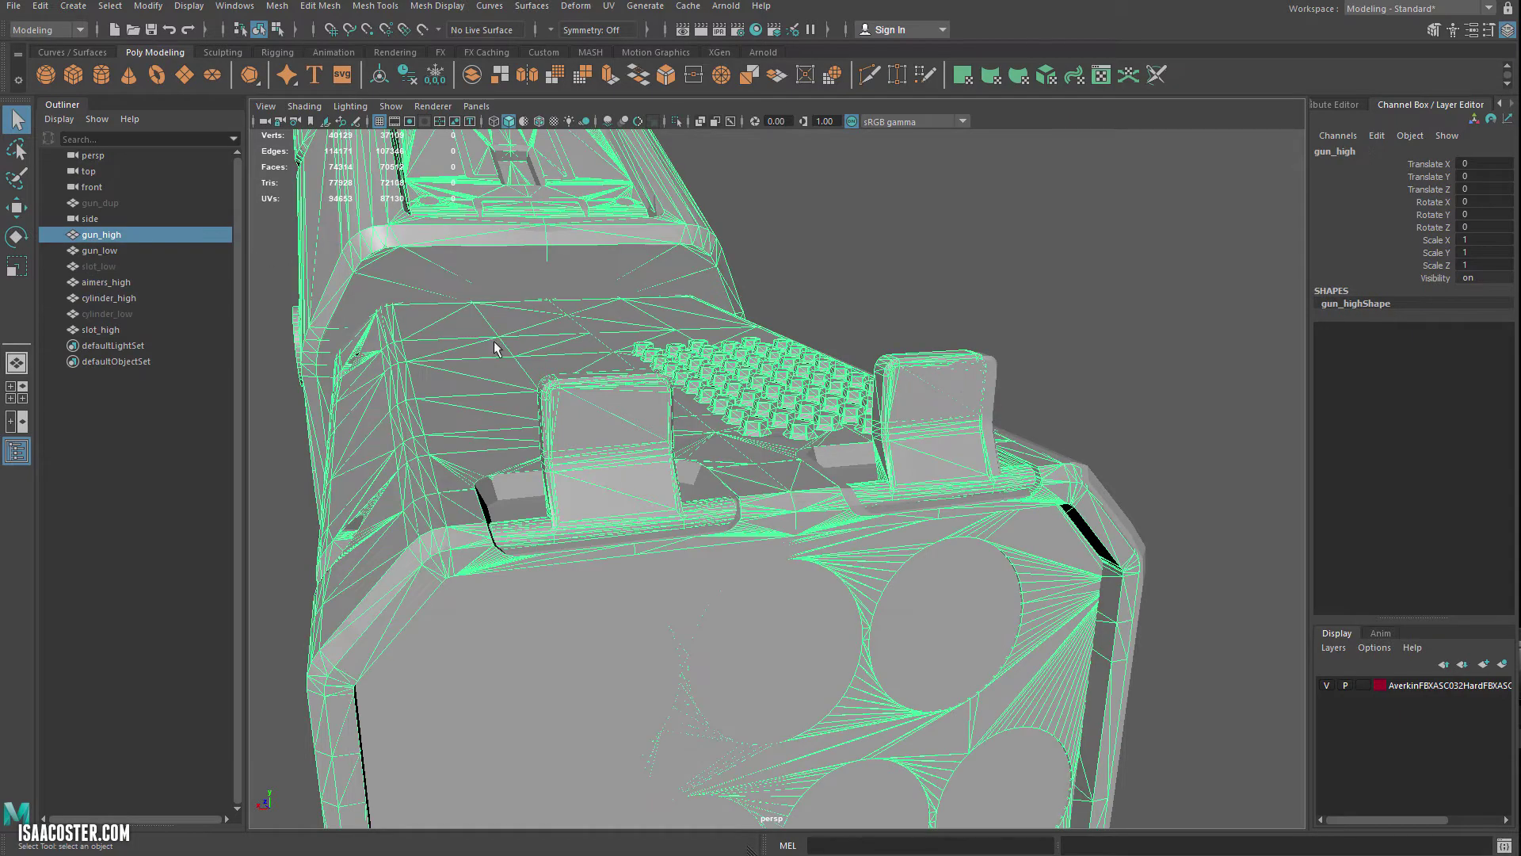
left_click_drag(862, 358, 849, 346, "alt")
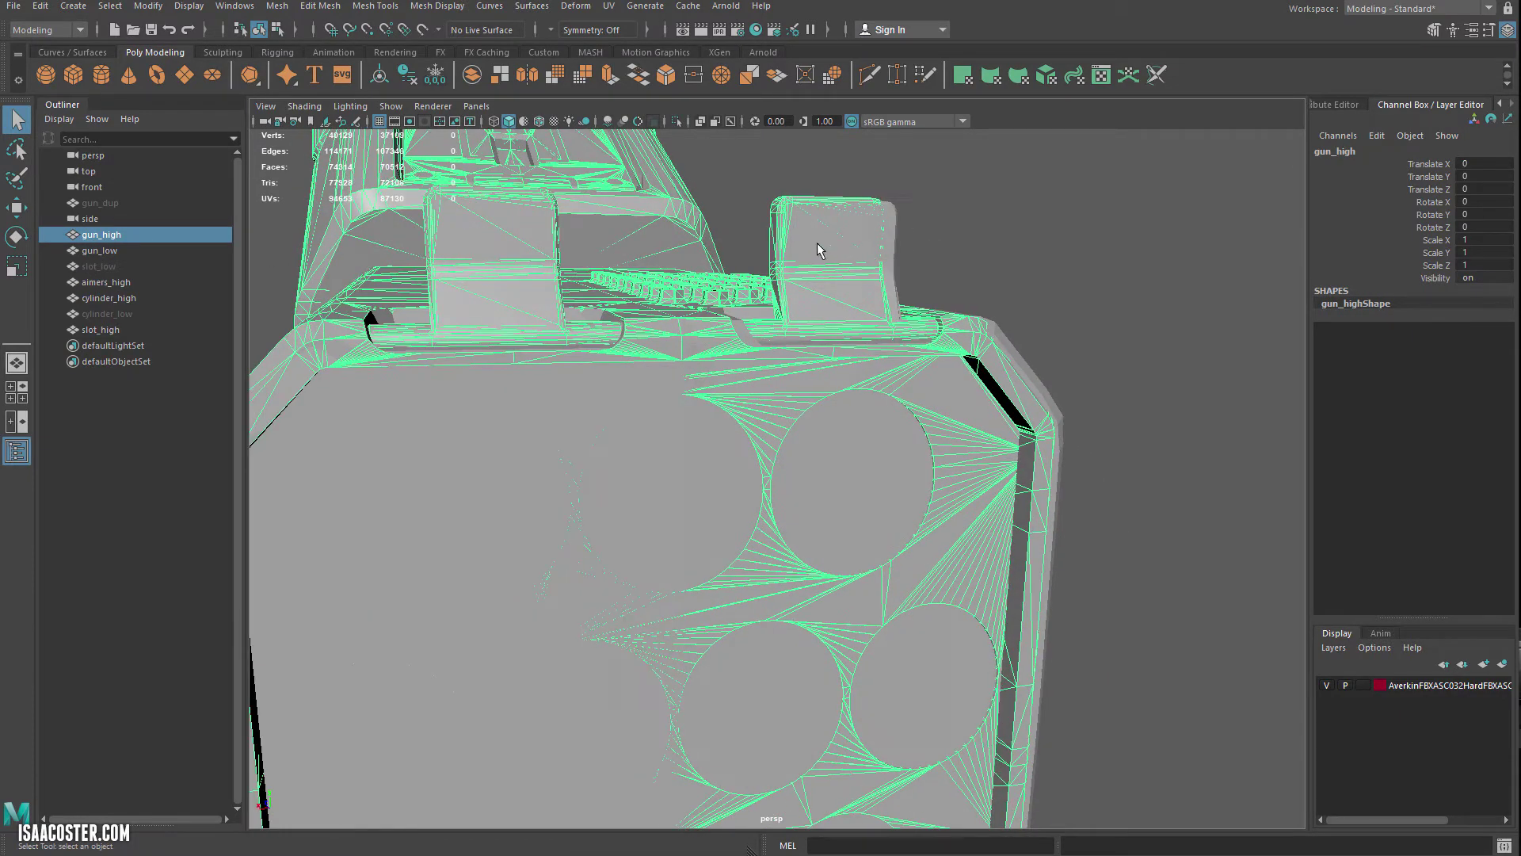
left_click_drag(818, 250, 987, 409, "alt")
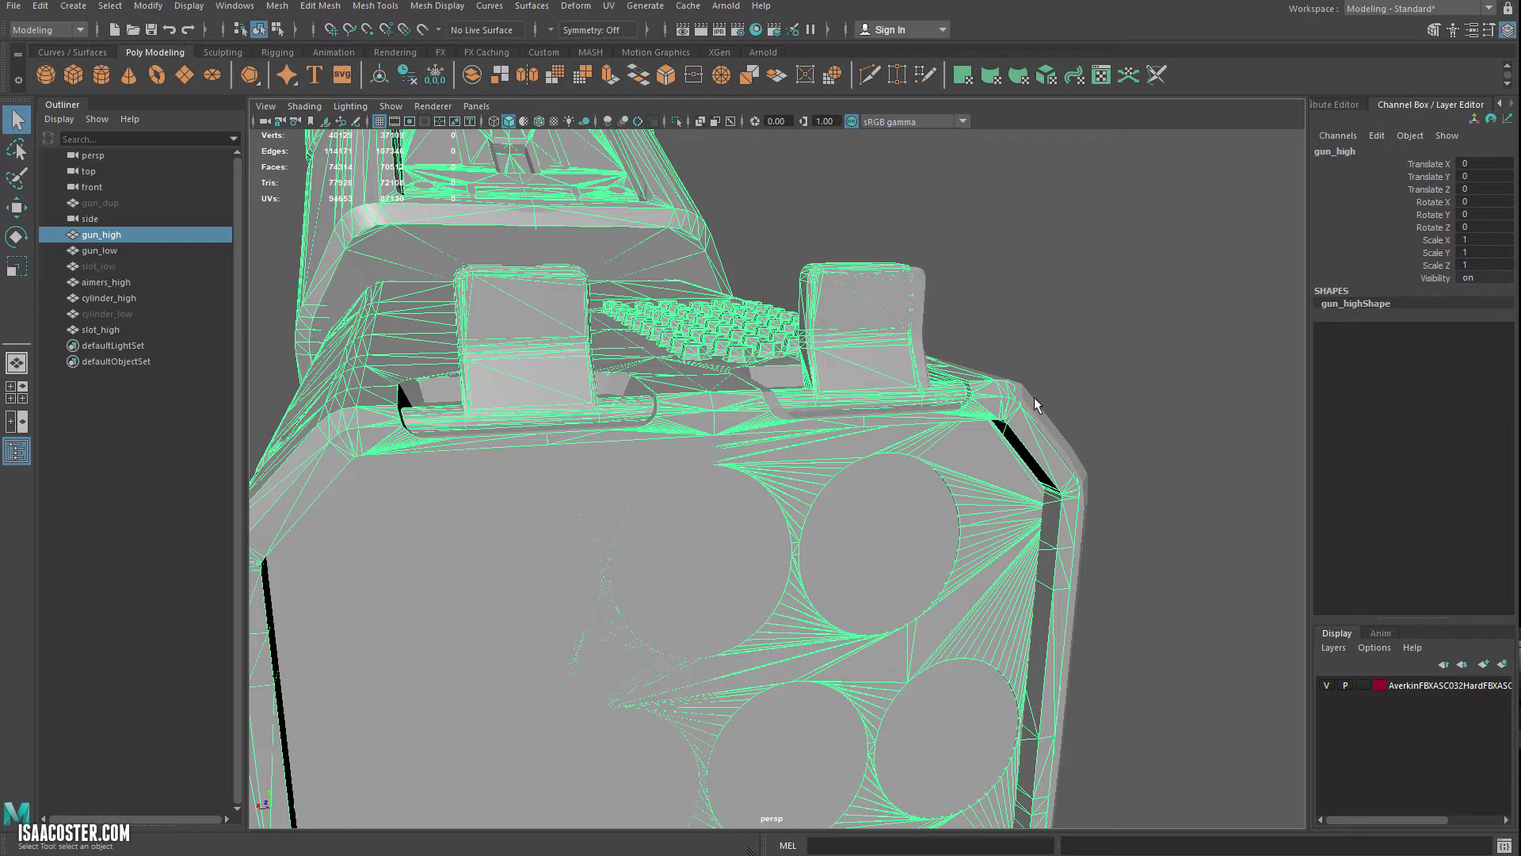
left_click(1030, 401)
left_click(1003, 396)
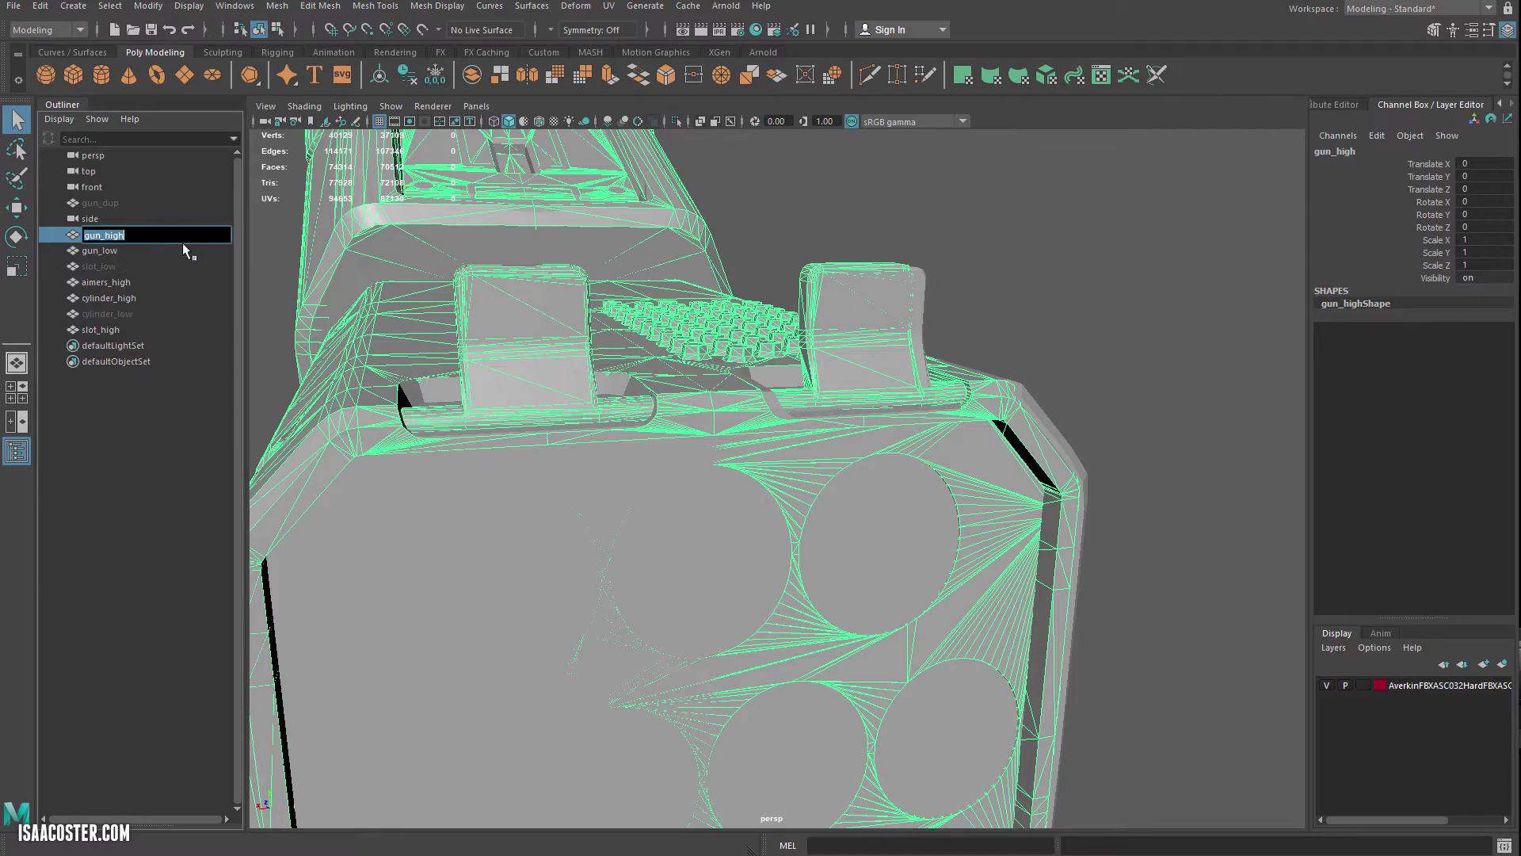
Delete the gun_high mesh from the scene
left_click(142, 441)
left_click(103, 234)
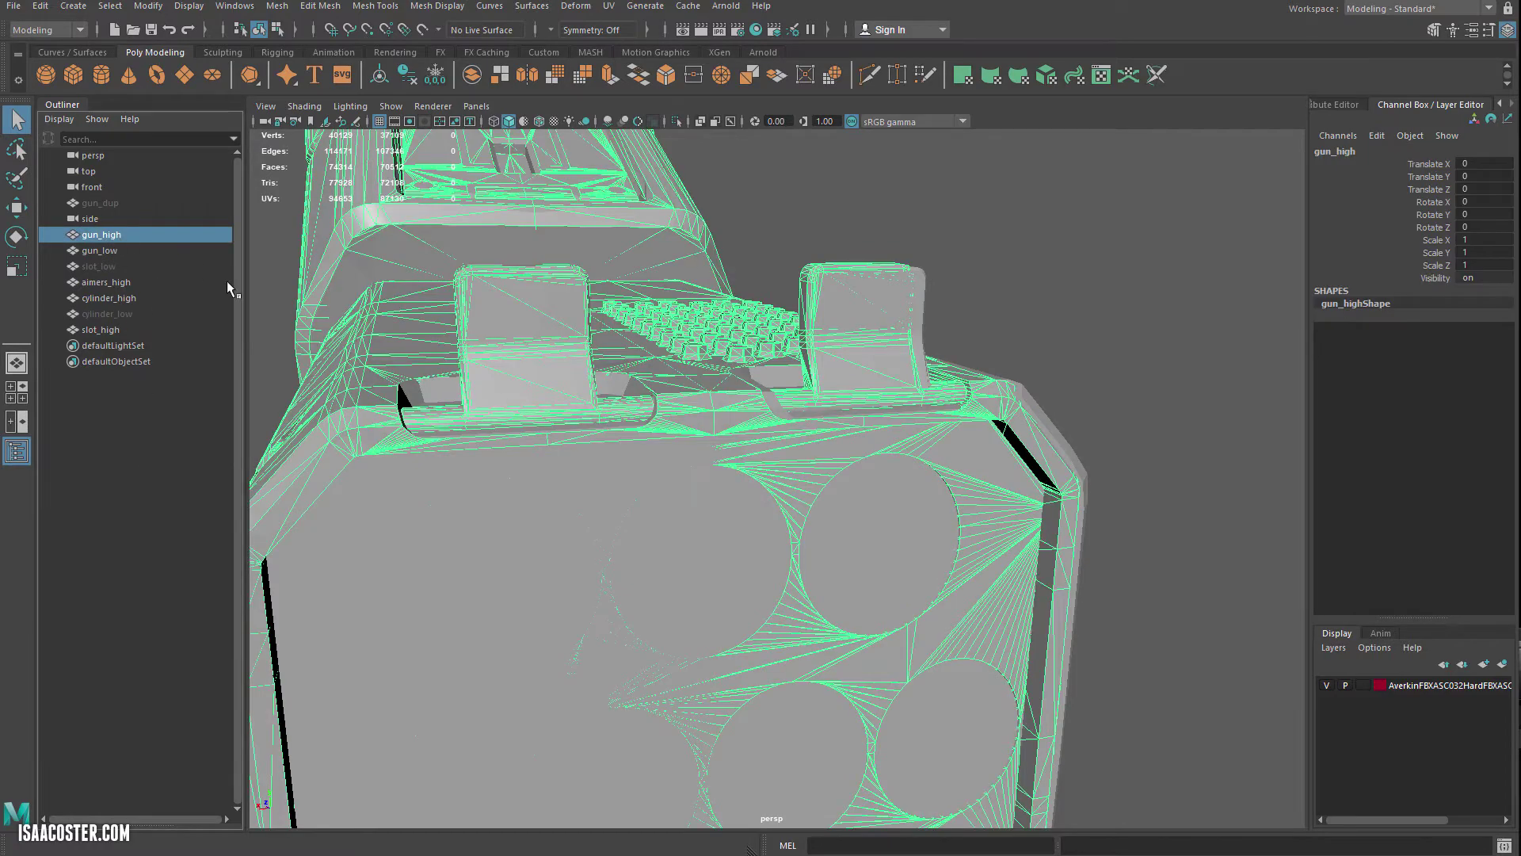
left_click_drag(668, 474, 578, 432, "alt")
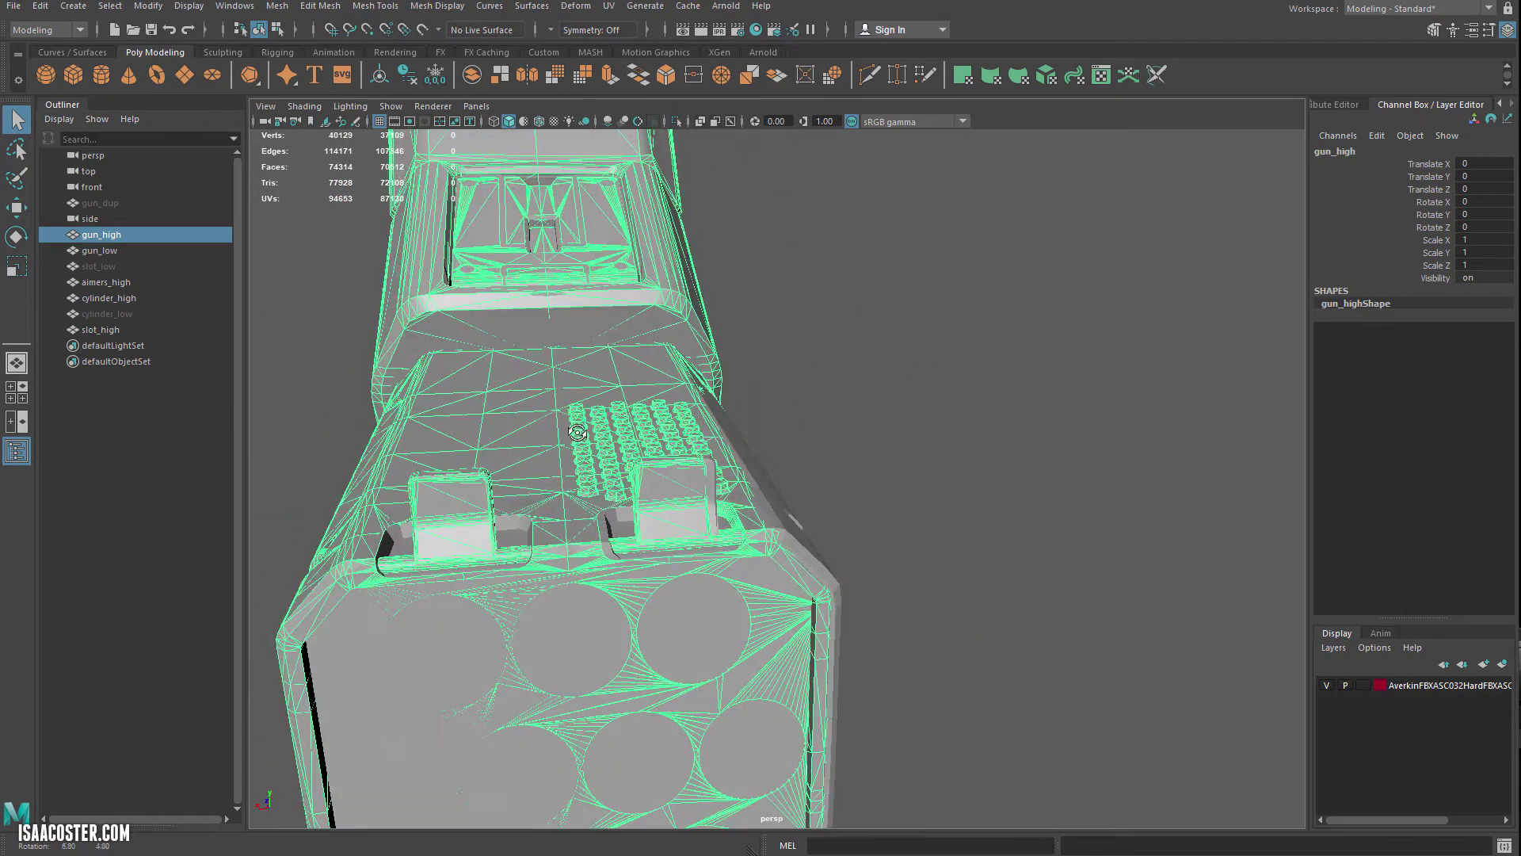
key("Delete")
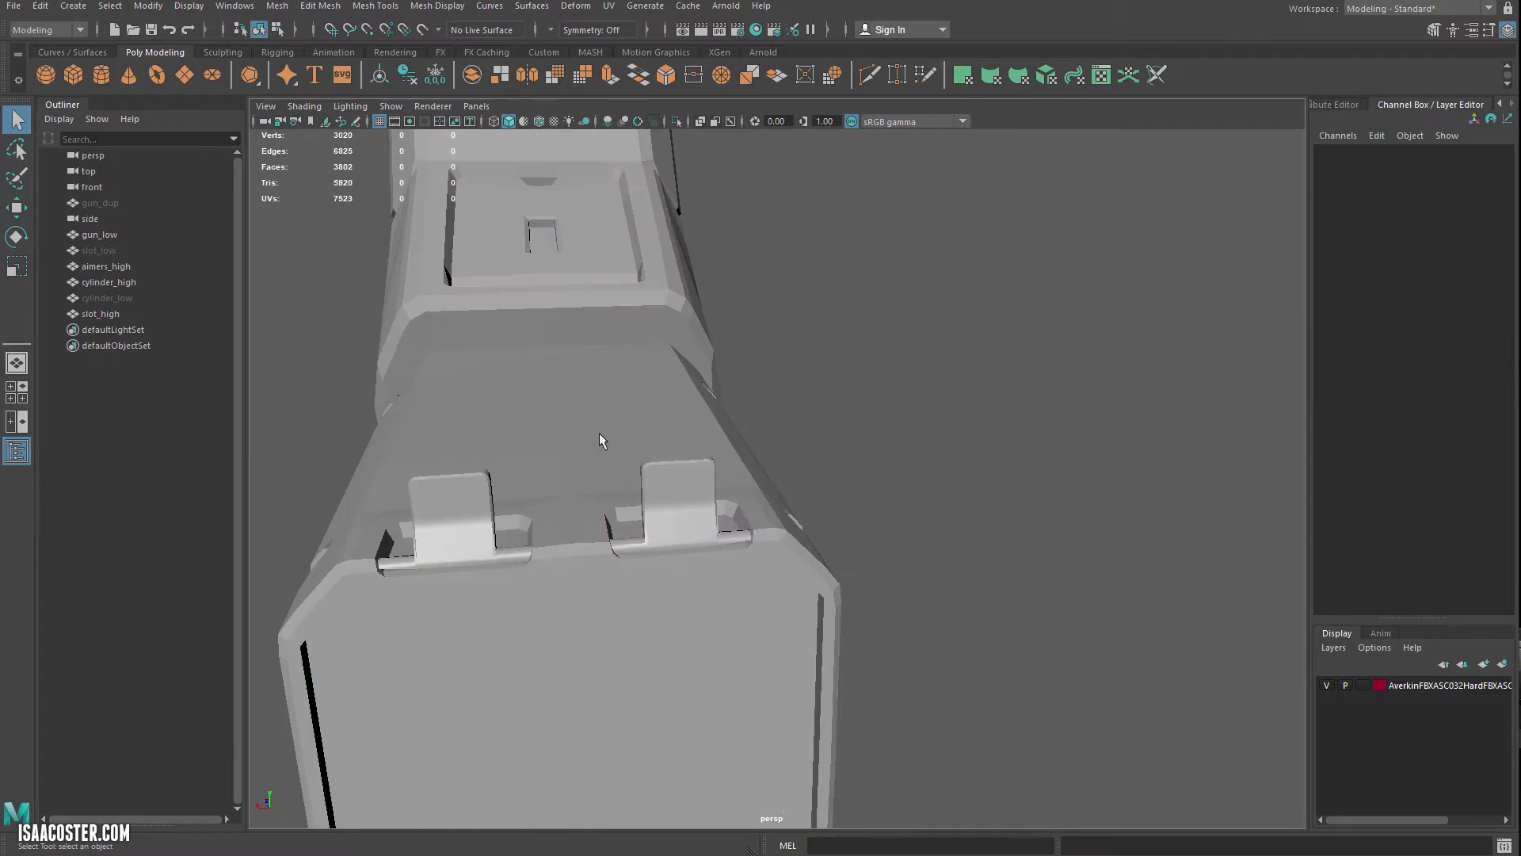
Rename the hidden gun_dup mesh as gun_high and unhide it
double_click(111, 203)
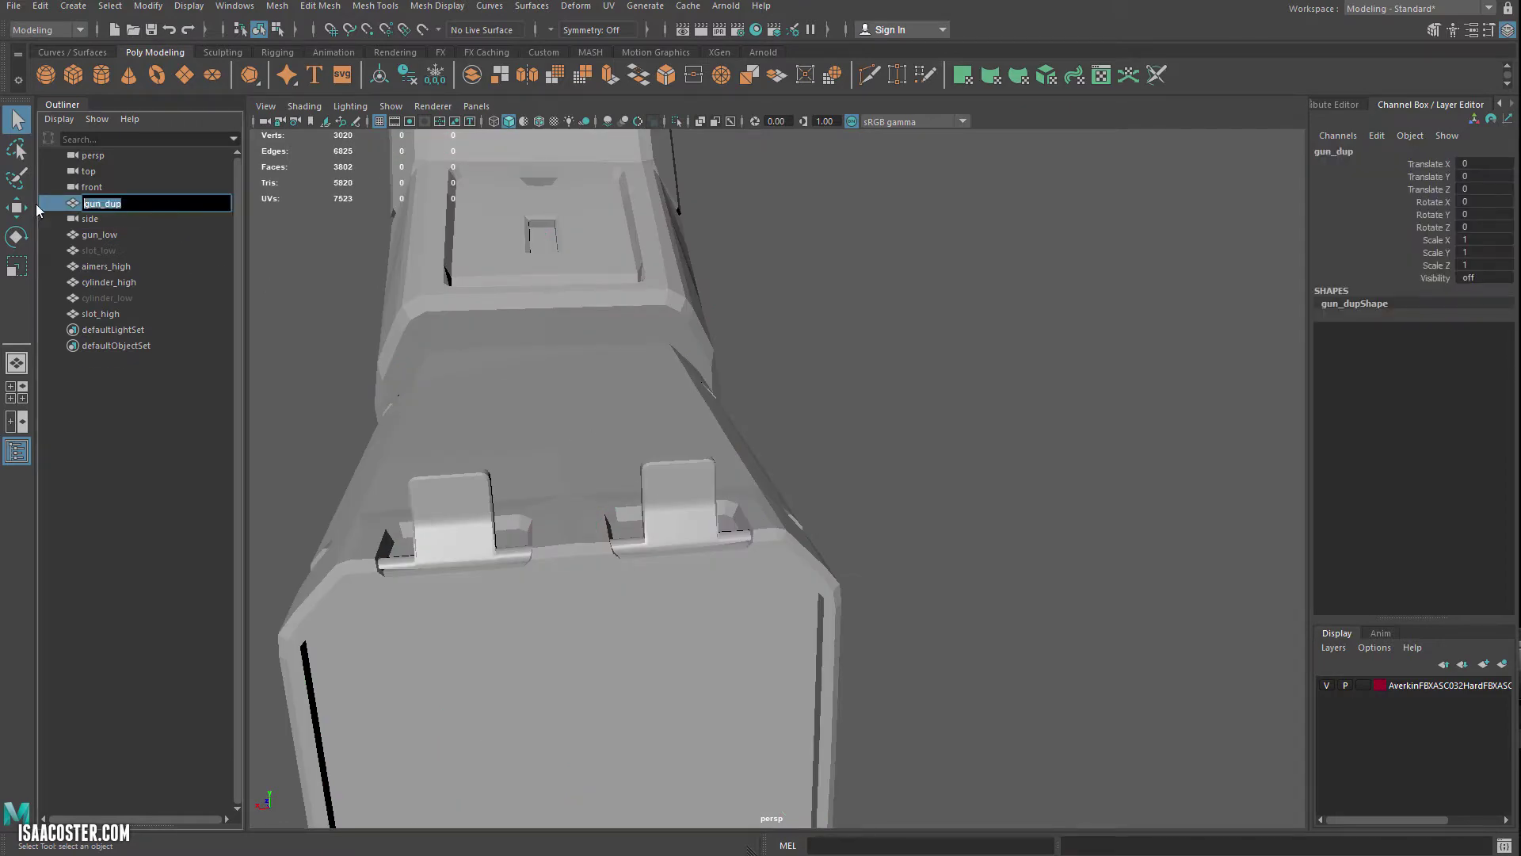
key("Return")
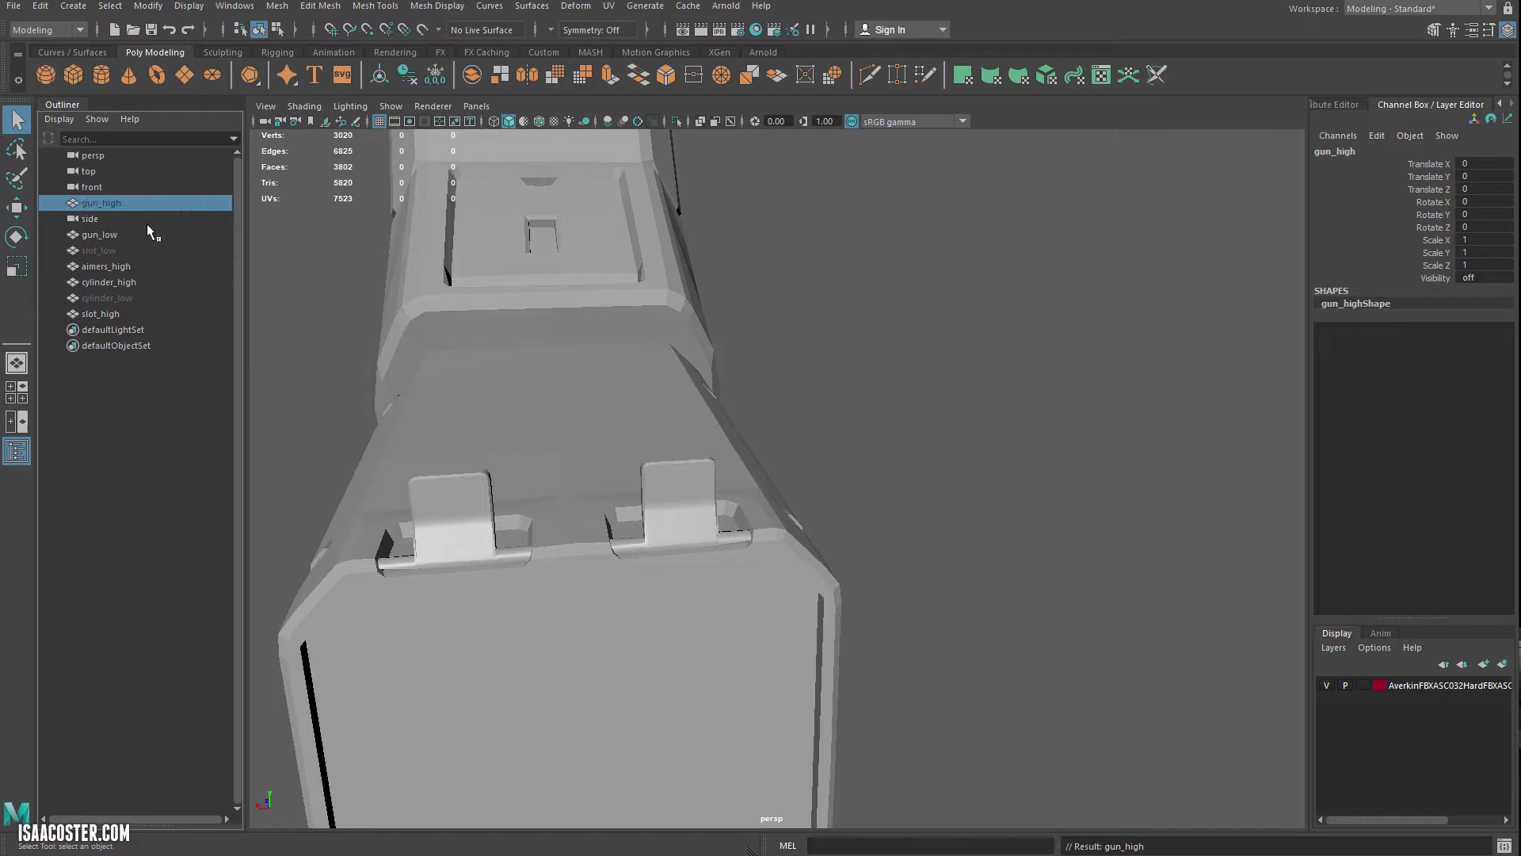
key("shift+h")
left_click_drag(765, 466, 830, 534, "alt")
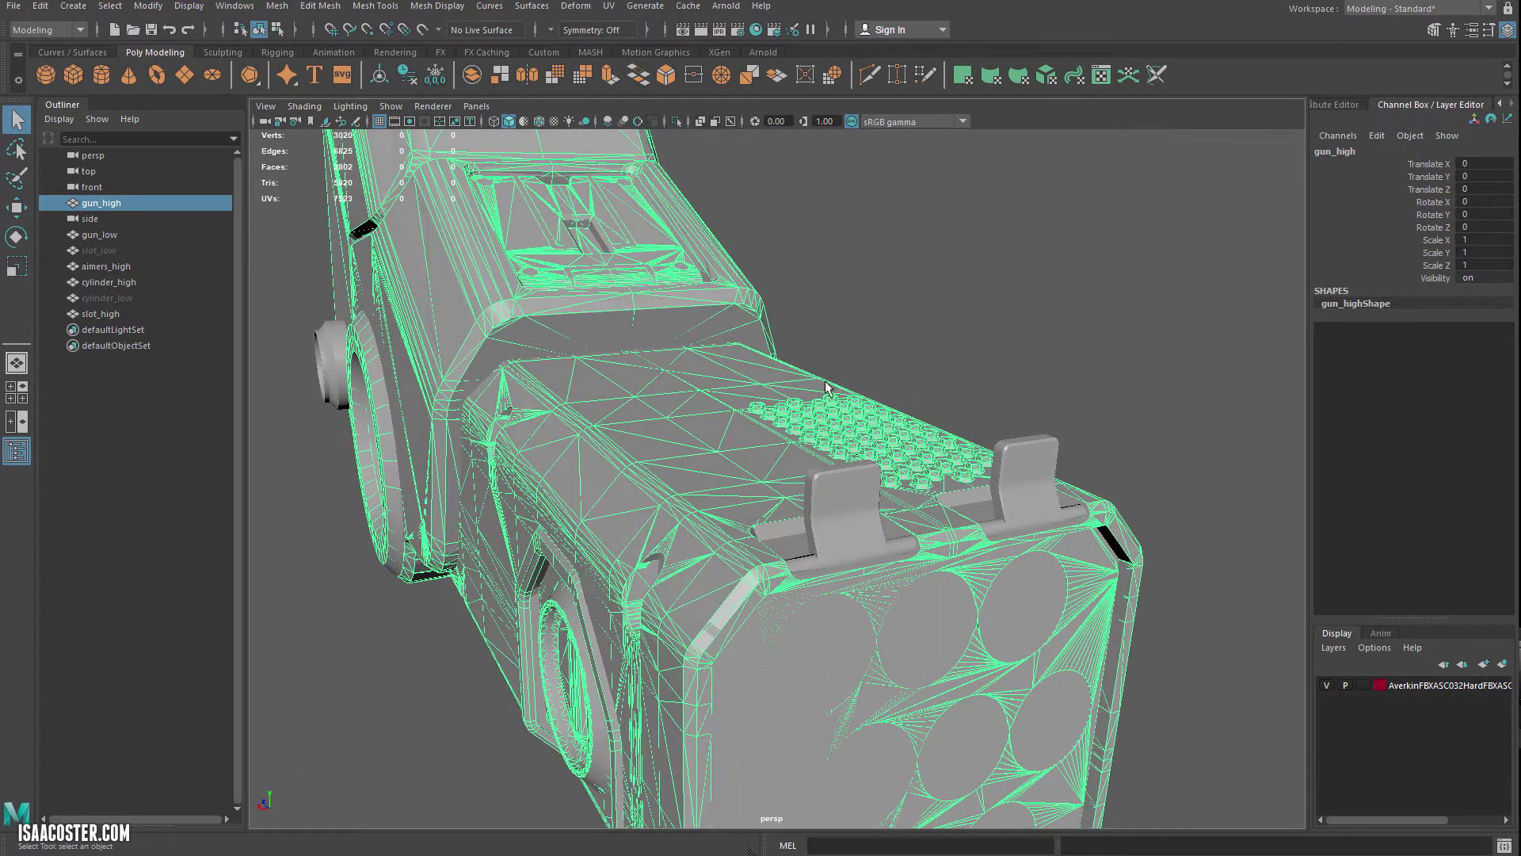
Hide the gun_high, gun_low, cylinder_high and slot_high meshes so only aimers_high remains visible
key("ctrl+h")
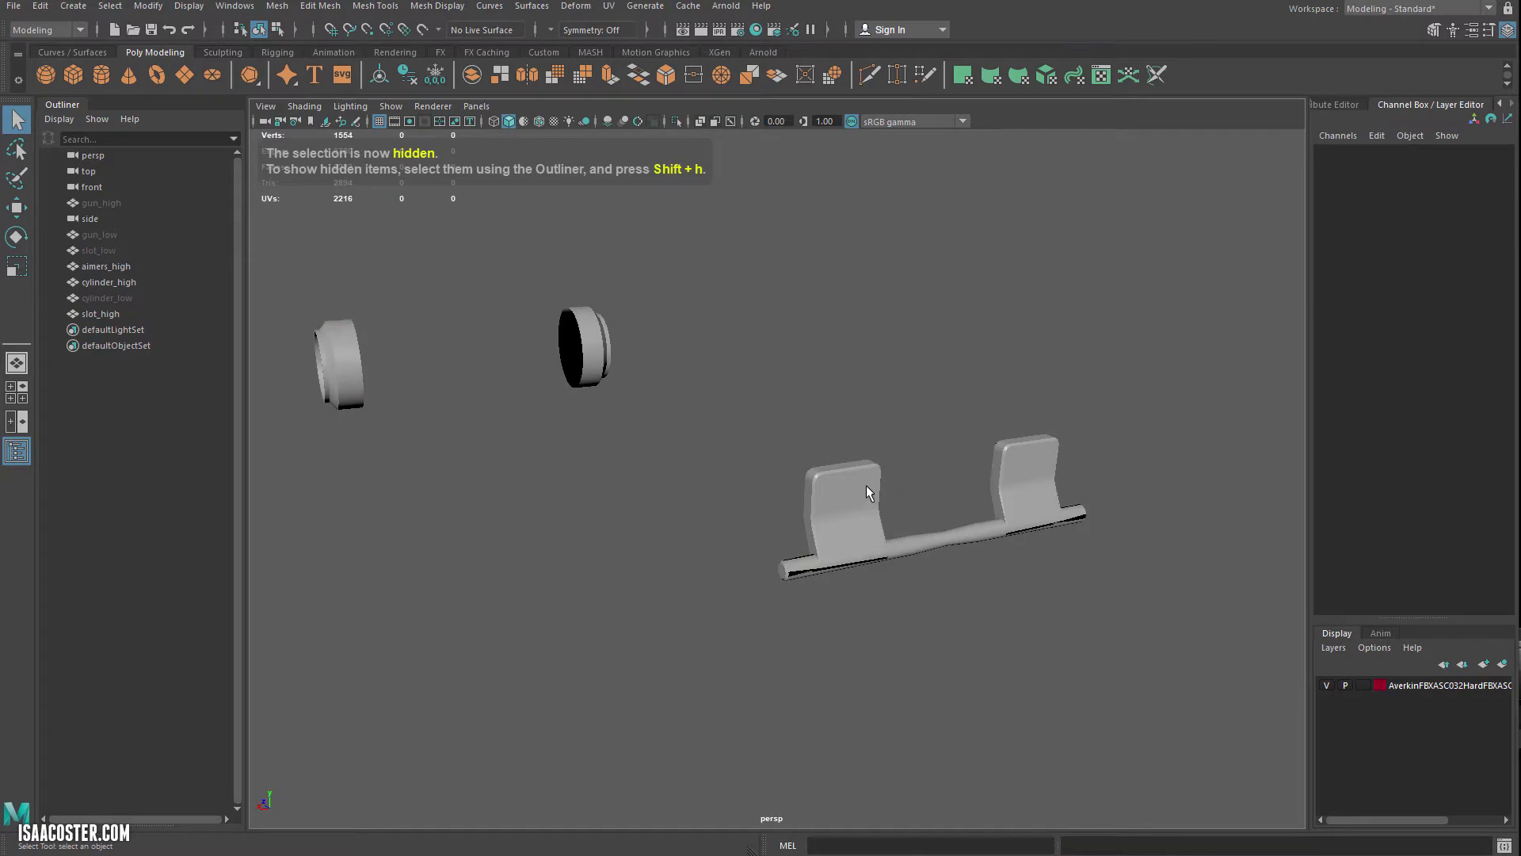
left_click(866, 485)
left_click_drag(642, 269, 281, 447)
key("ctrl+h")
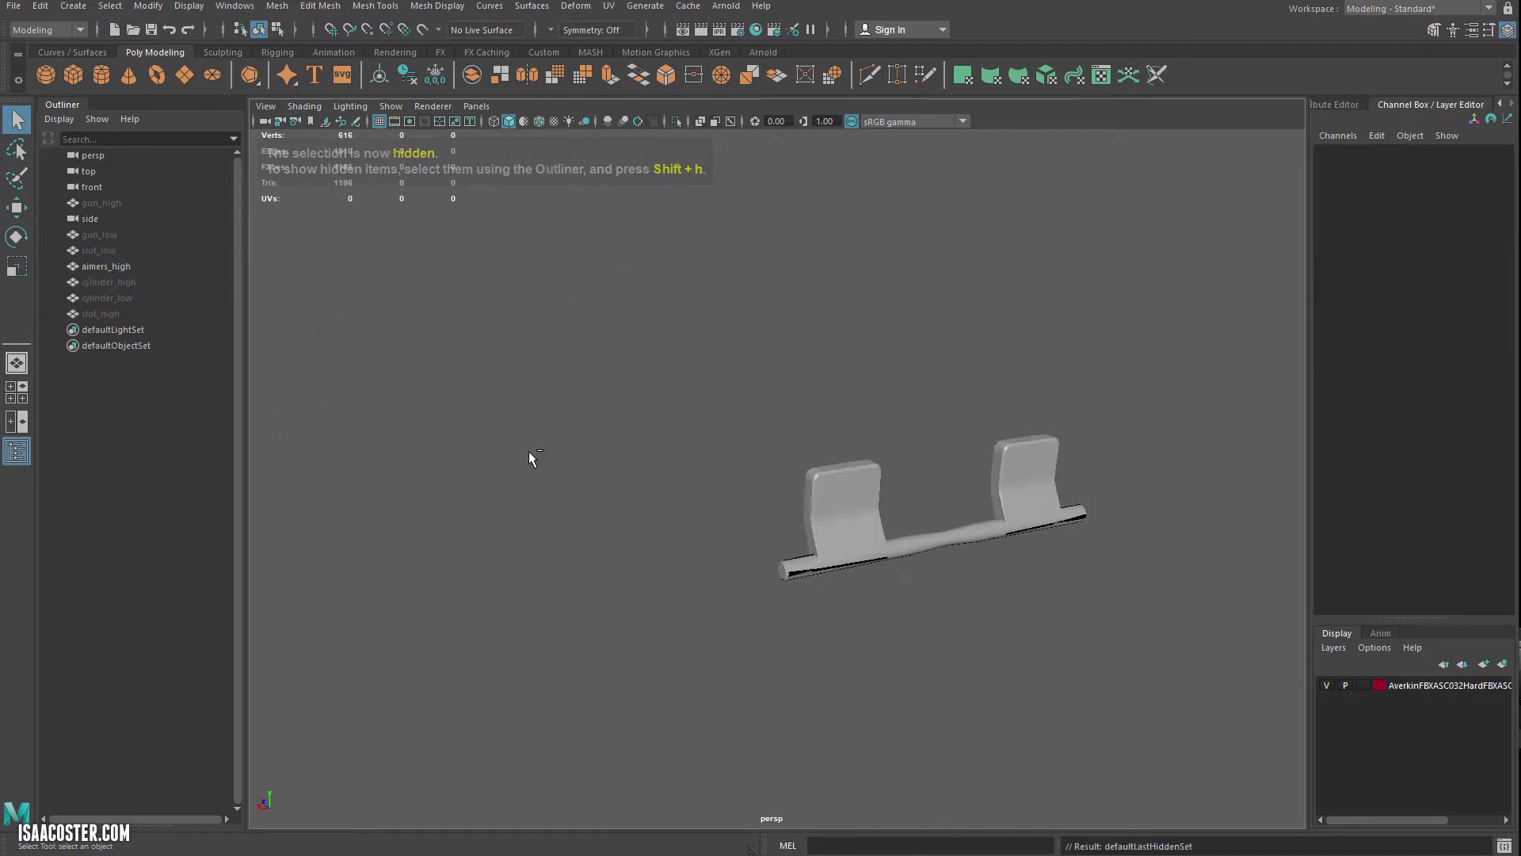
Frame the aimers_high mesh and examine the end of the rod beneath the sights
left_click(878, 531)
key("f")
left_click_drag(957, 563, 953, 519, "alt")
left_click(783, 496)
left_click_drag(785, 505, 679, 539, "alt")
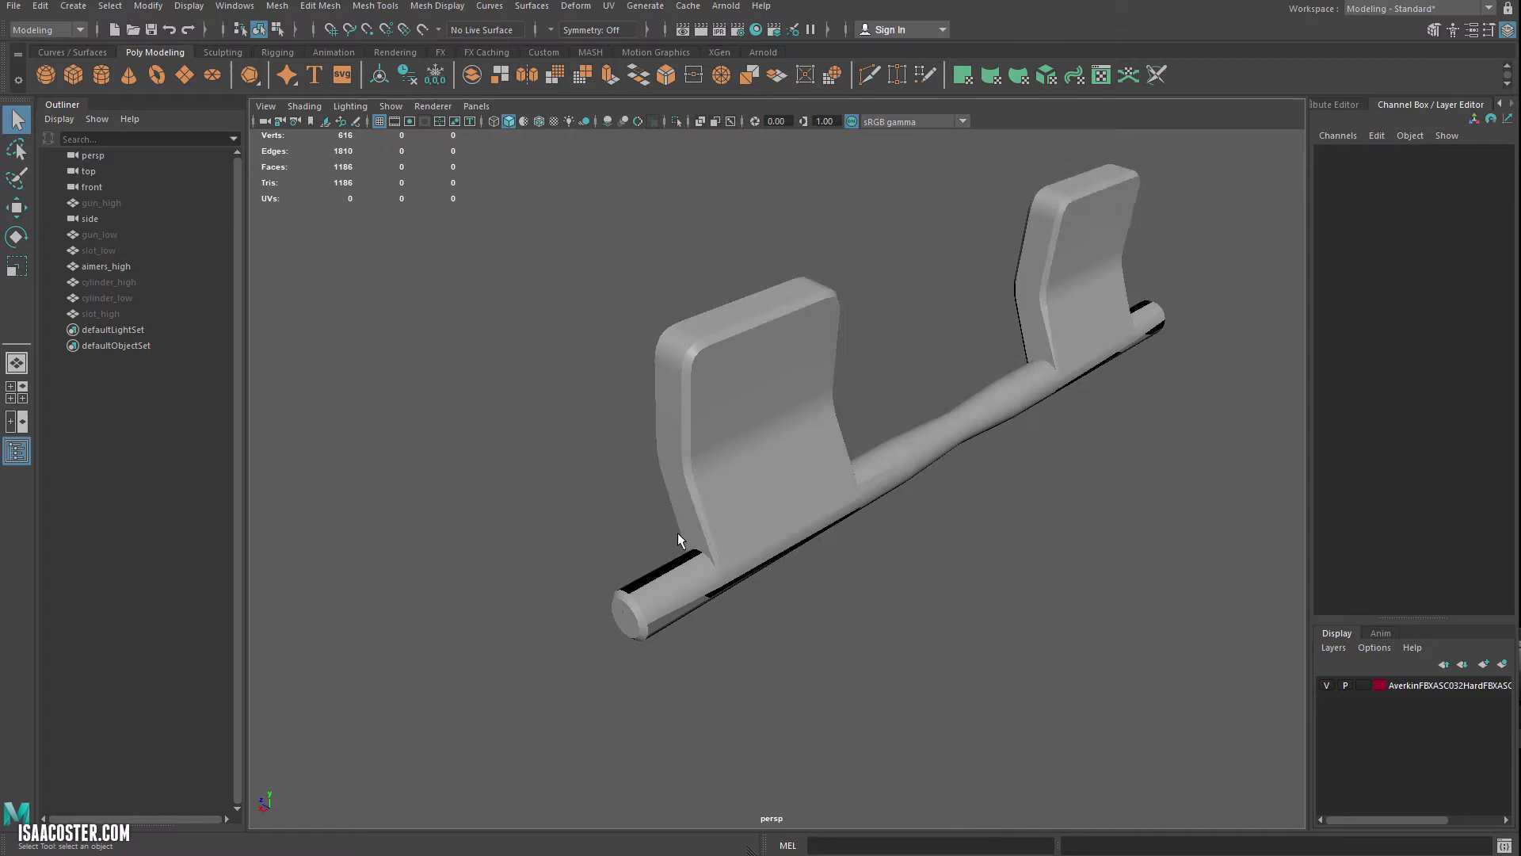
right_click_drag(679, 540, 747, 523, "alt")
middle_click_drag(747, 523, 911, 463, "alt")
left_click(795, 562)
left_click_drag(795, 562, 751, 534, "alt")
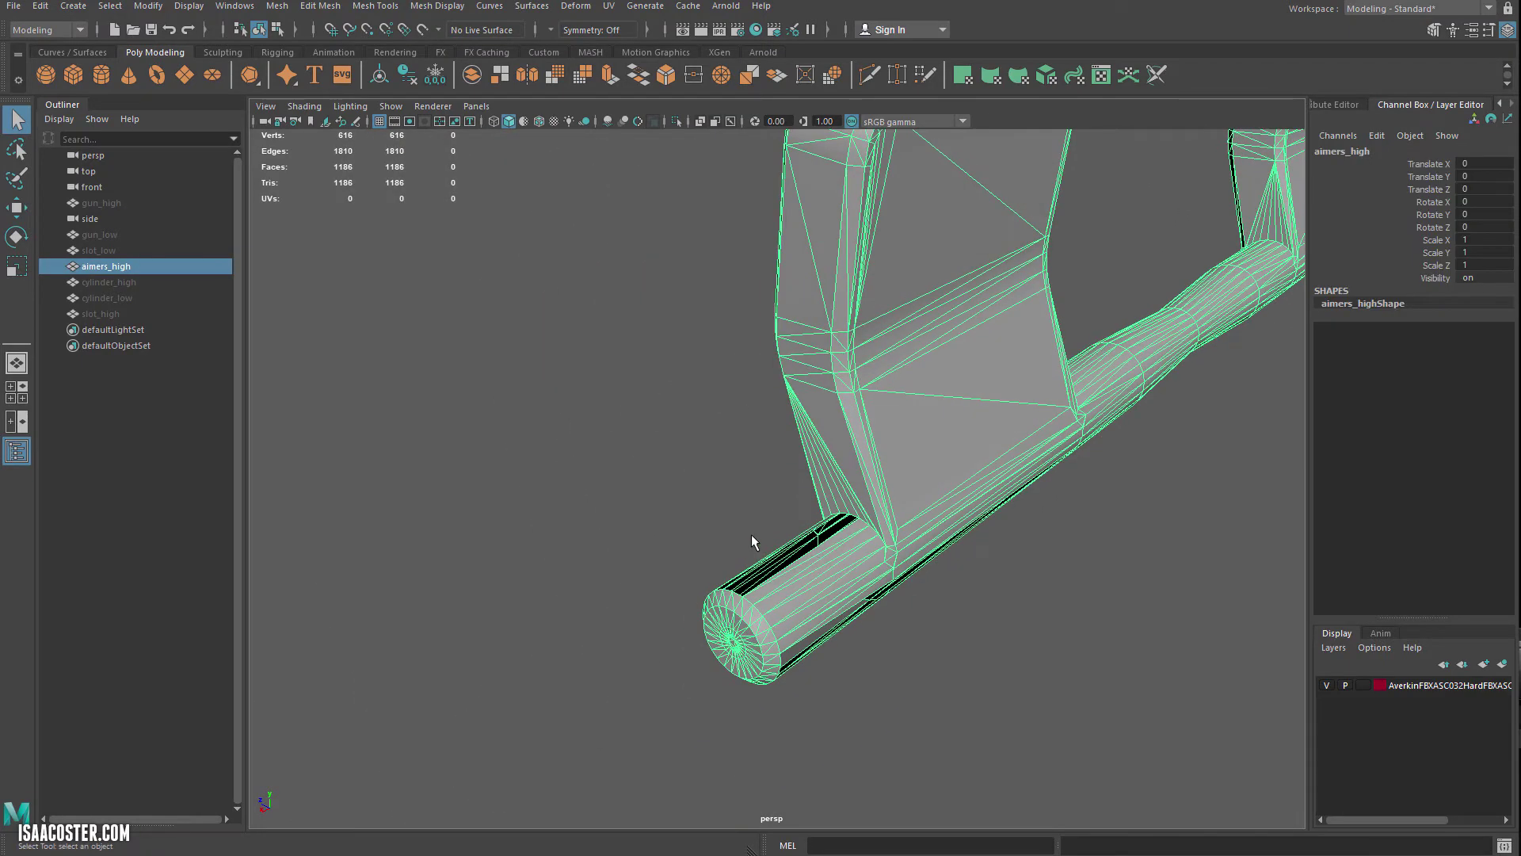
Select the edges bordering the open gaps near the end of the aimers_high rod
right_click_drag(750, 533, 749, 490)
left_click_drag(729, 542, 764, 558, "alt")
right_click_drag(765, 559, 792, 573, "alt")
left_click_drag(791, 573, 858, 532, "alt")
mouse_move(858, 532)
right_mouse_down("alt")
mouse_move(876, 577)
mouse_move(858, 559)
right_mouse_up("alt")
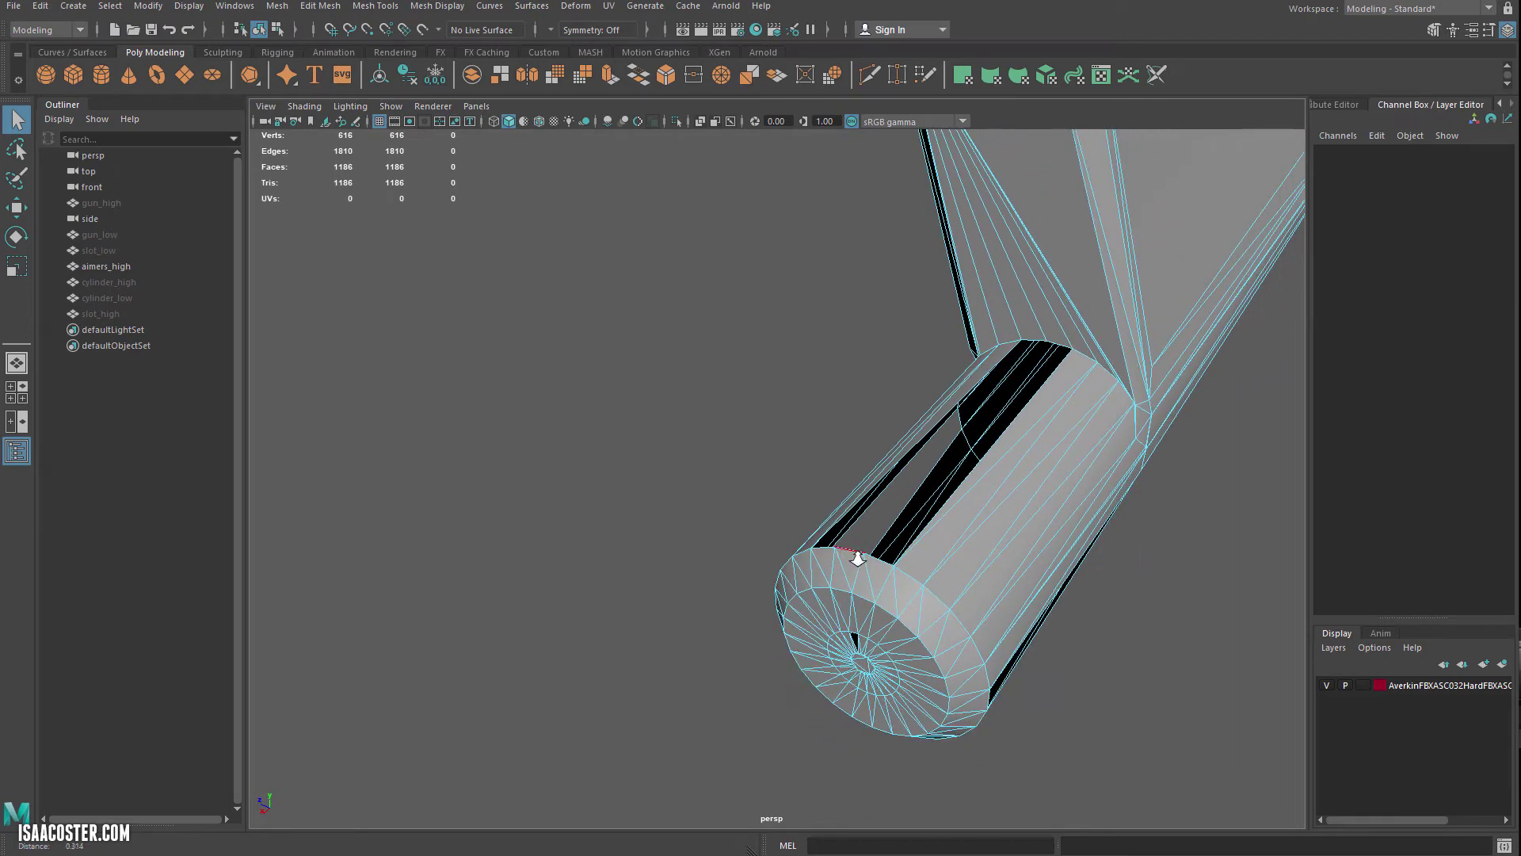
double_click(852, 554)
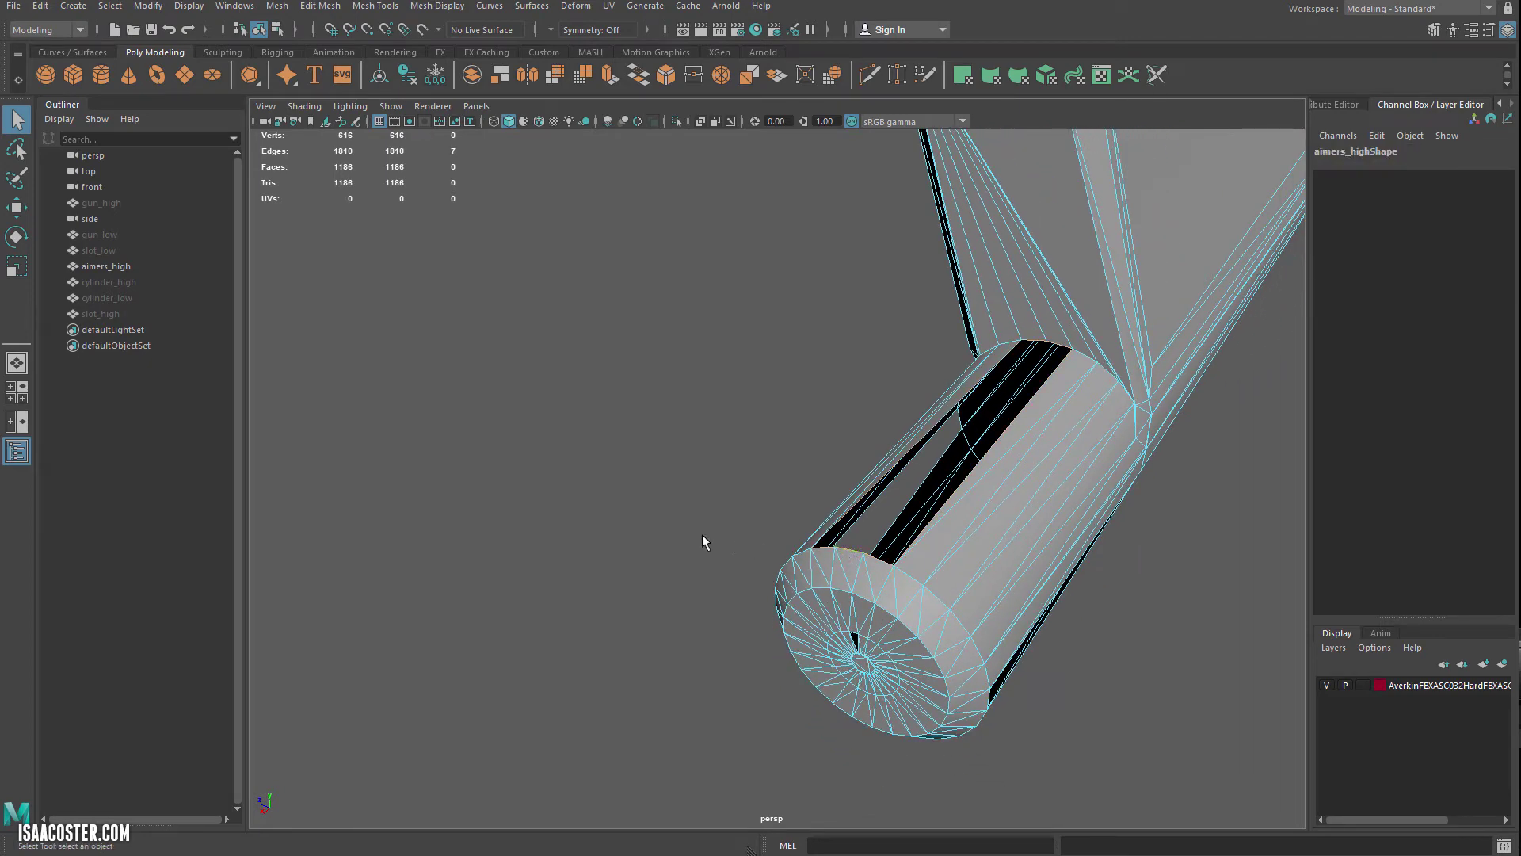
double_click(904, 507, "shift")
left_click_drag(919, 495, 854, 474, "alt")
double_click(777, 397, "shift")
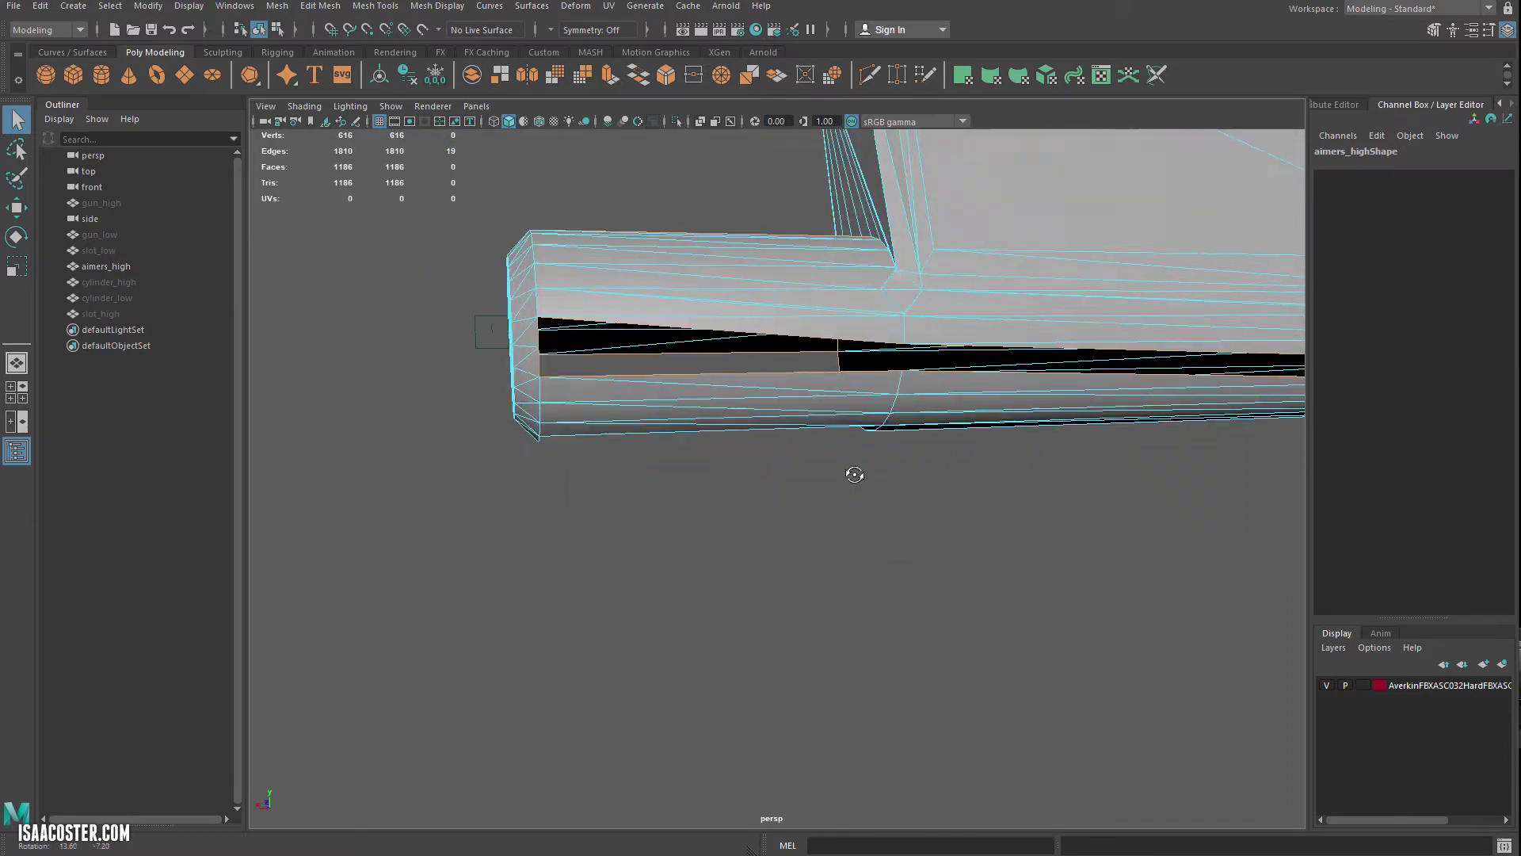
Examine the gaps running along the aimers_high rod and the full sight assembly
middle_click_drag(854, 474, 829, 499, "alt")
left_click_drag(830, 483, 820, 464, "alt")
right_click_drag(757, 442, 734, 414, "alt")
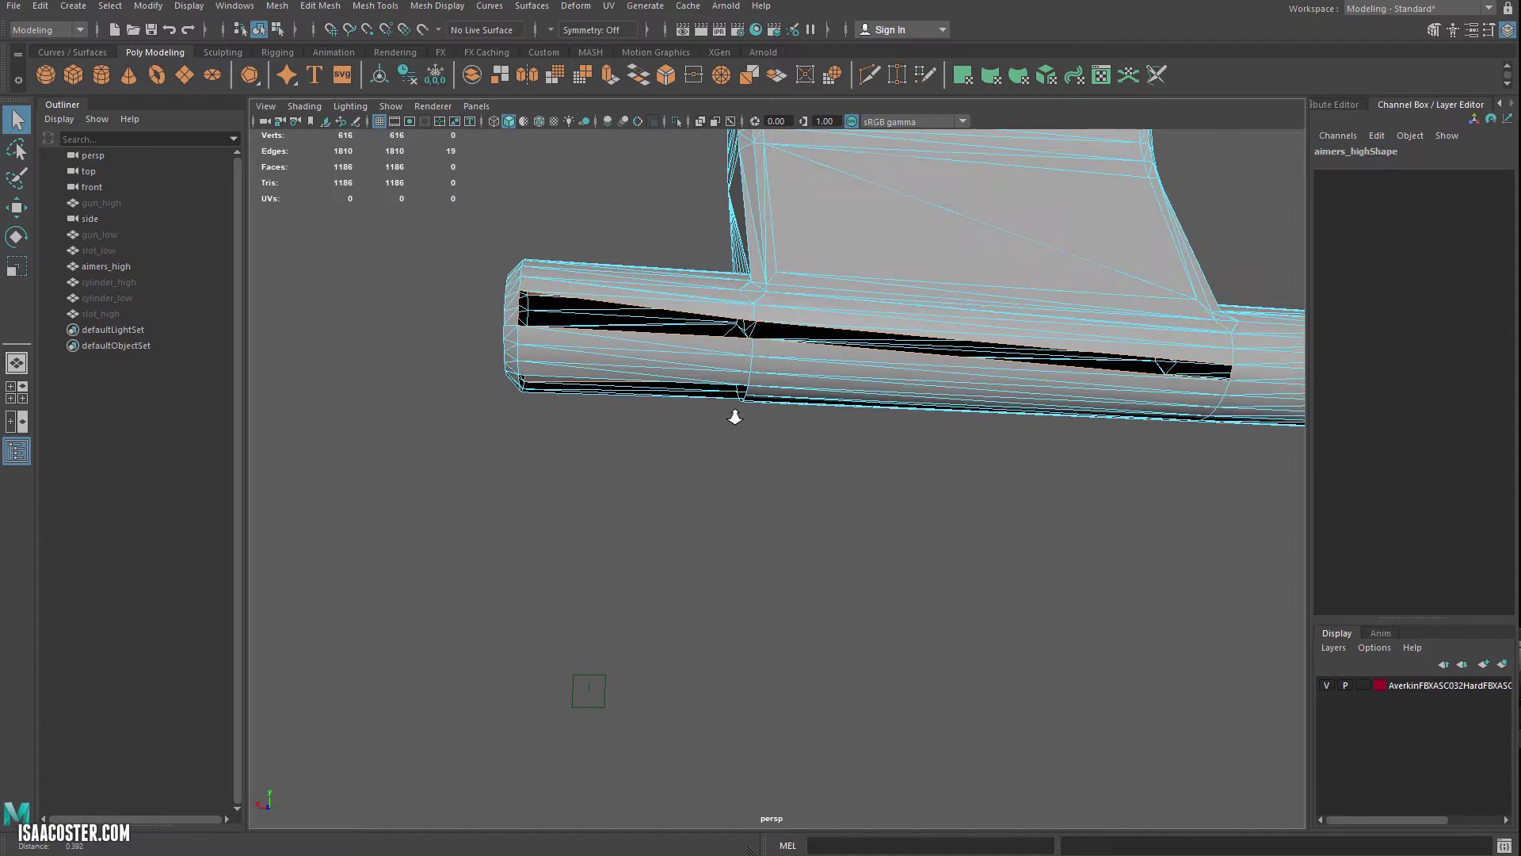
left_click_drag(733, 414, 751, 473, "alt")
left_click(662, 399)
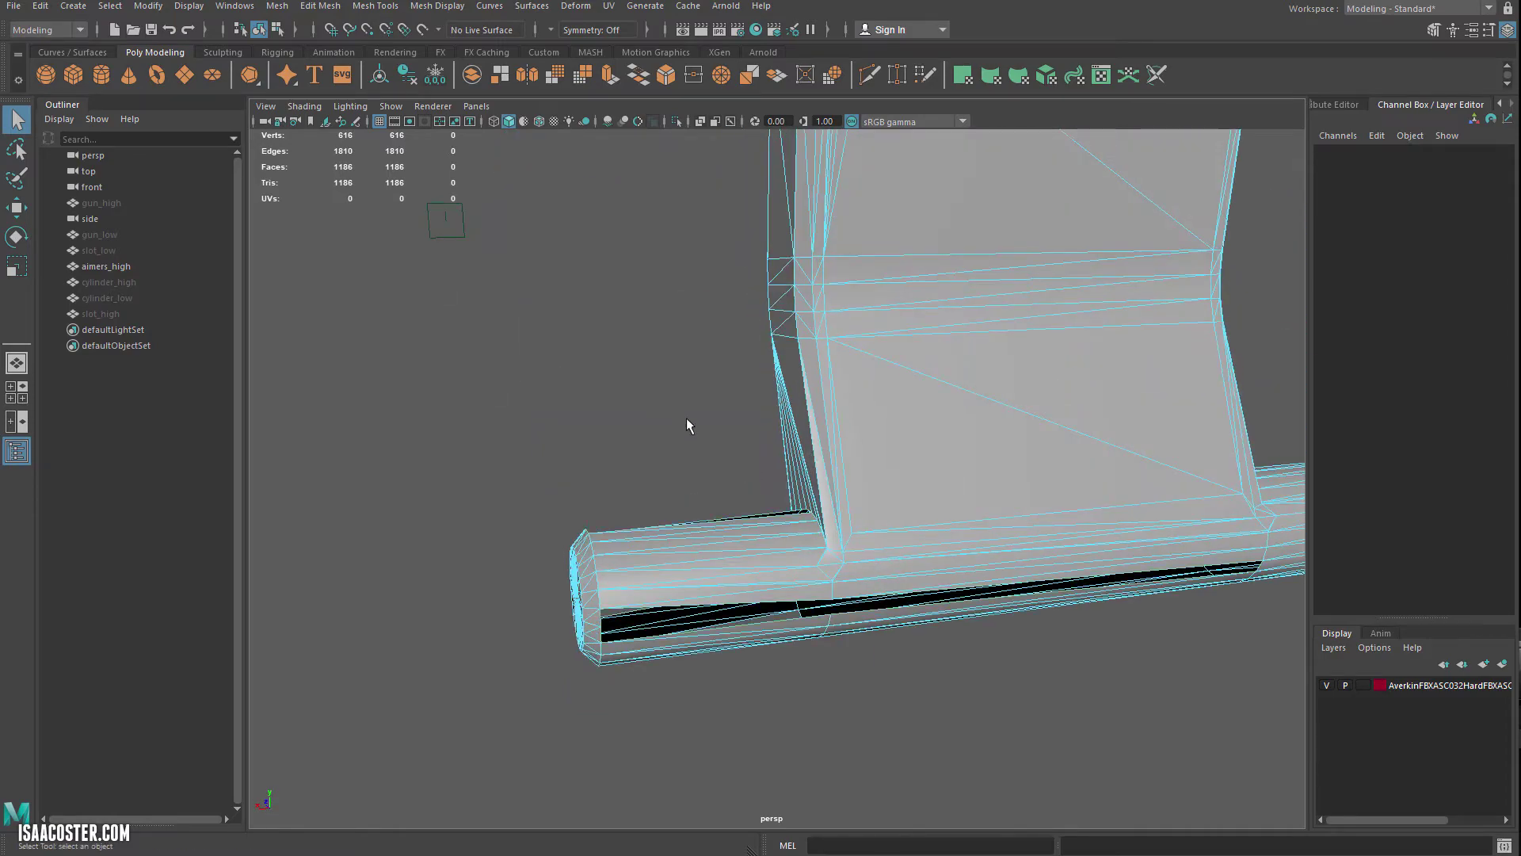
left_click_drag(686, 416, 788, 519, "alt")
key("F8")
key("F8")
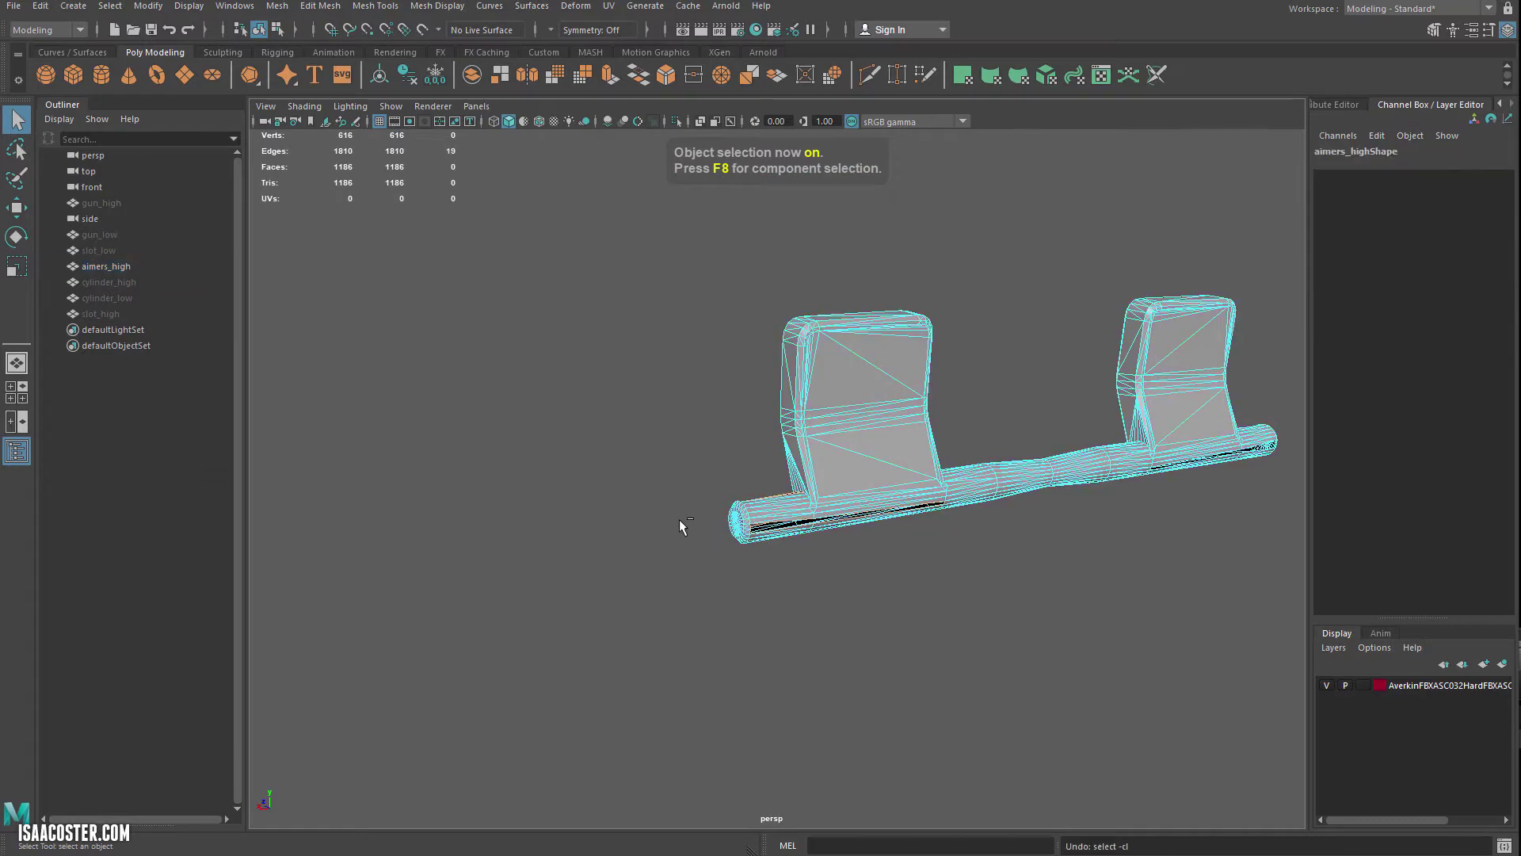
Reopen the most recent scene file without saving the changes to 17_start.mb
left_click(13, 5)
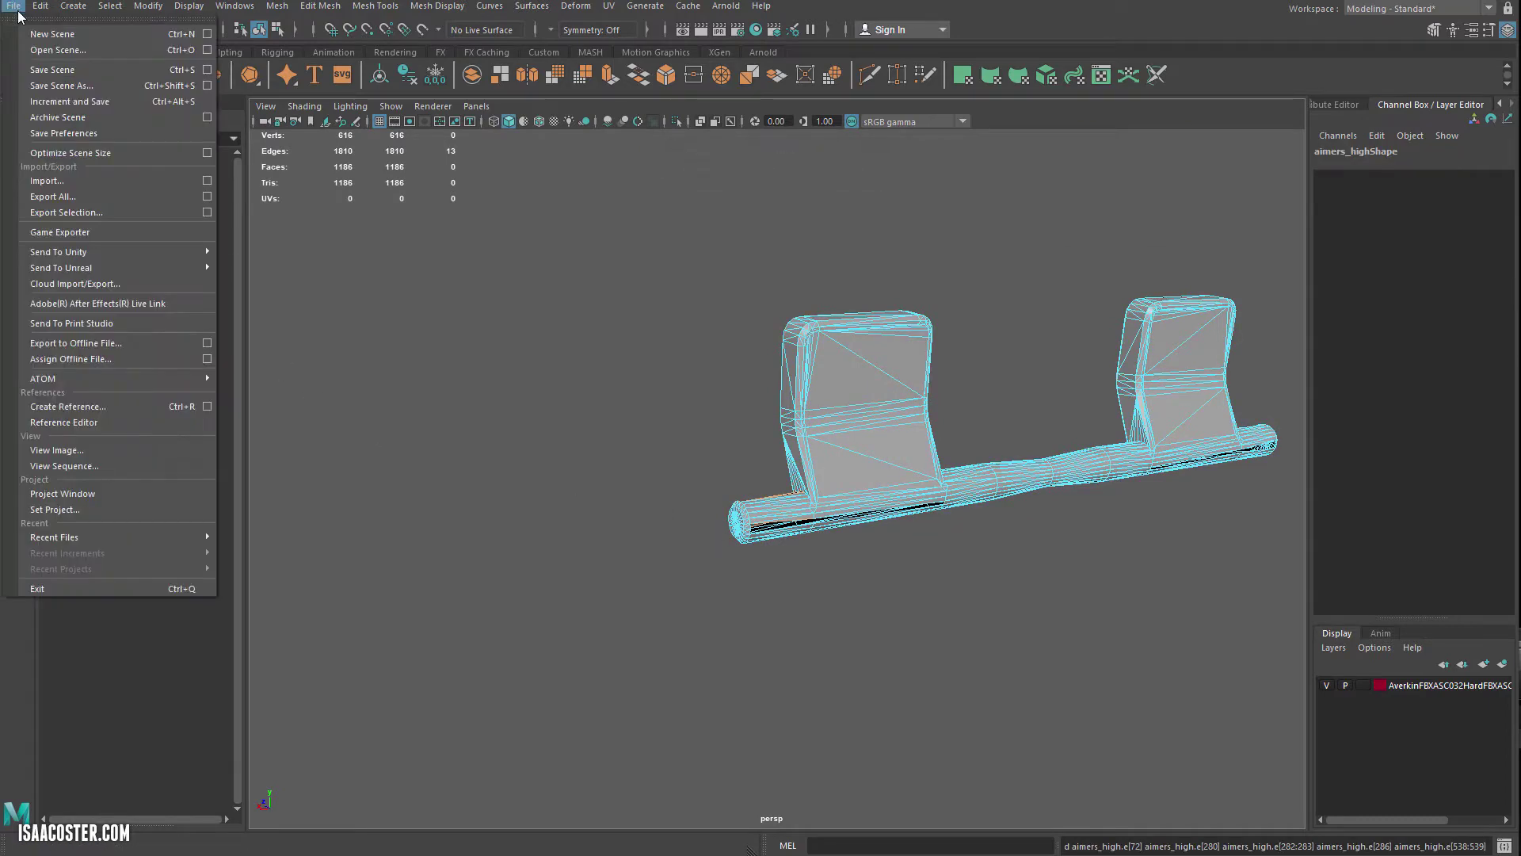
mouse_move(108, 536)
left_click(333, 537)
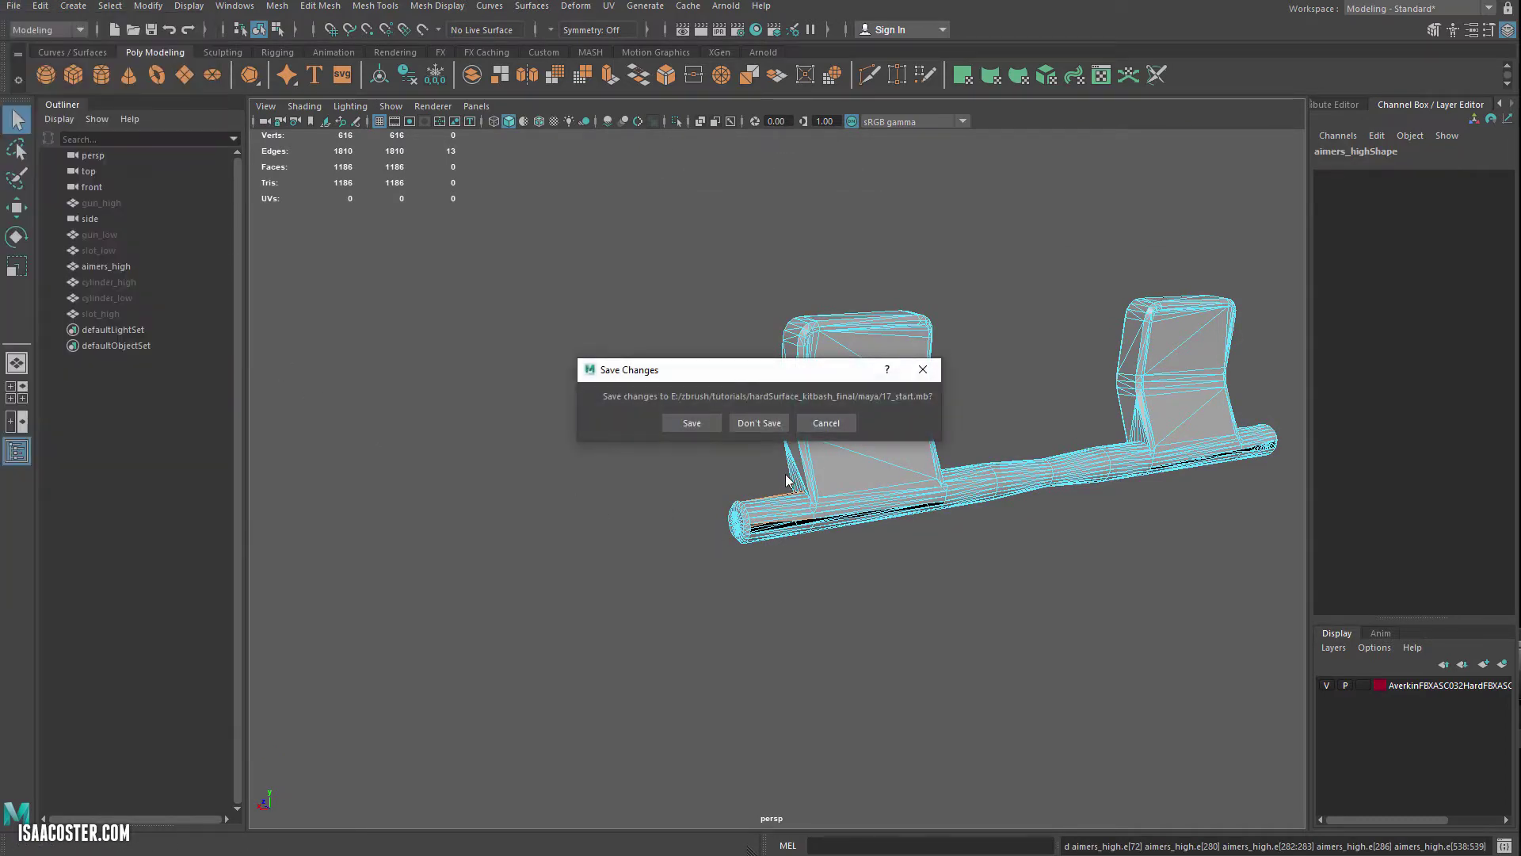
left_click(753, 421)
left_click(699, 436)
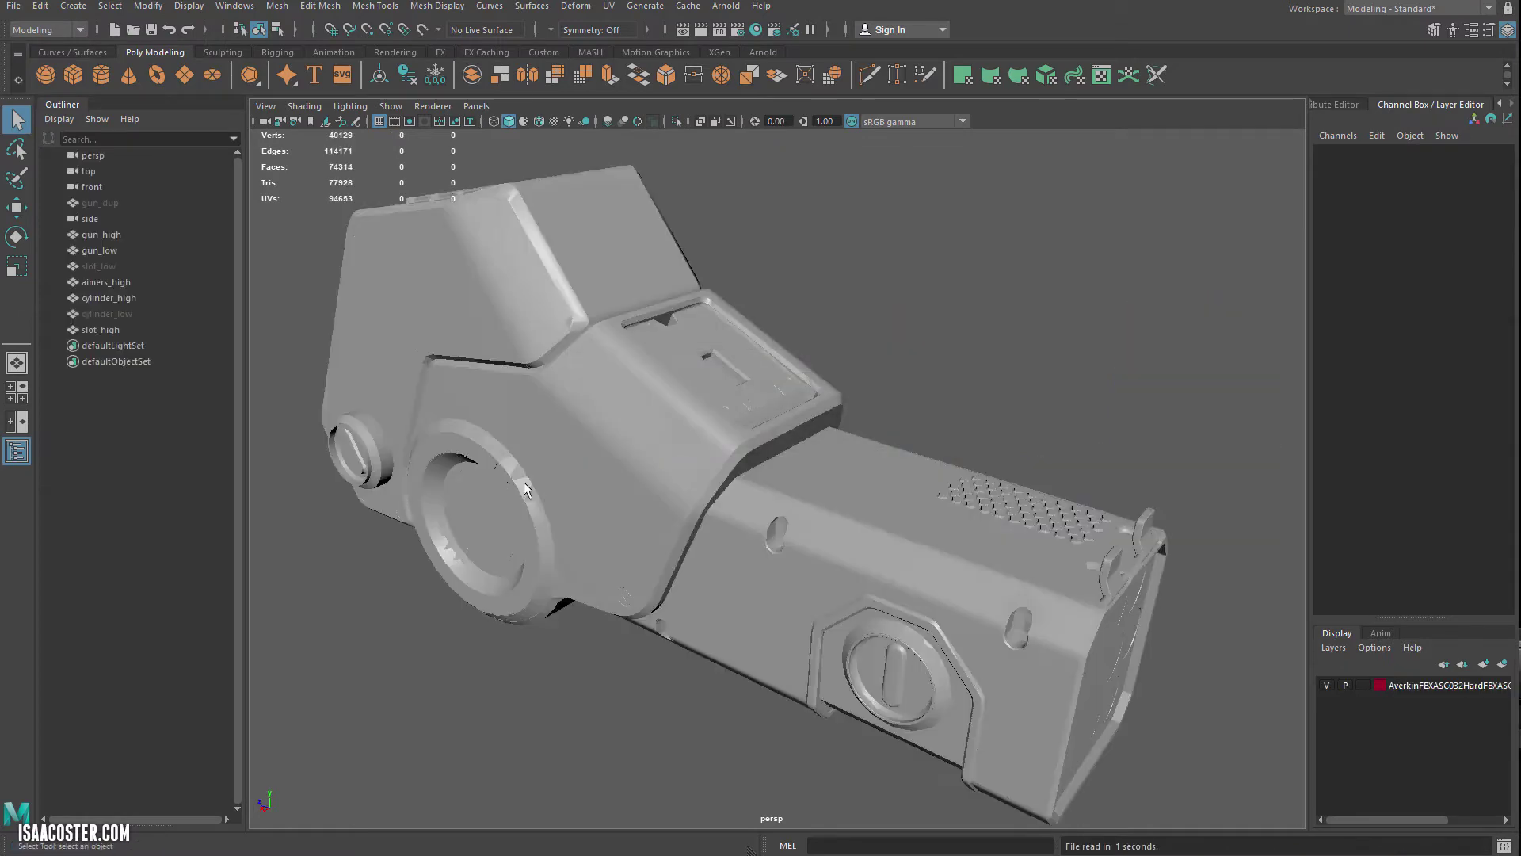
Isolate the aimers_high mesh in the viewport and inspect its sights and rod from both ends
left_click_drag(797, 529, 827, 593, "alt")
left_click(827, 591)
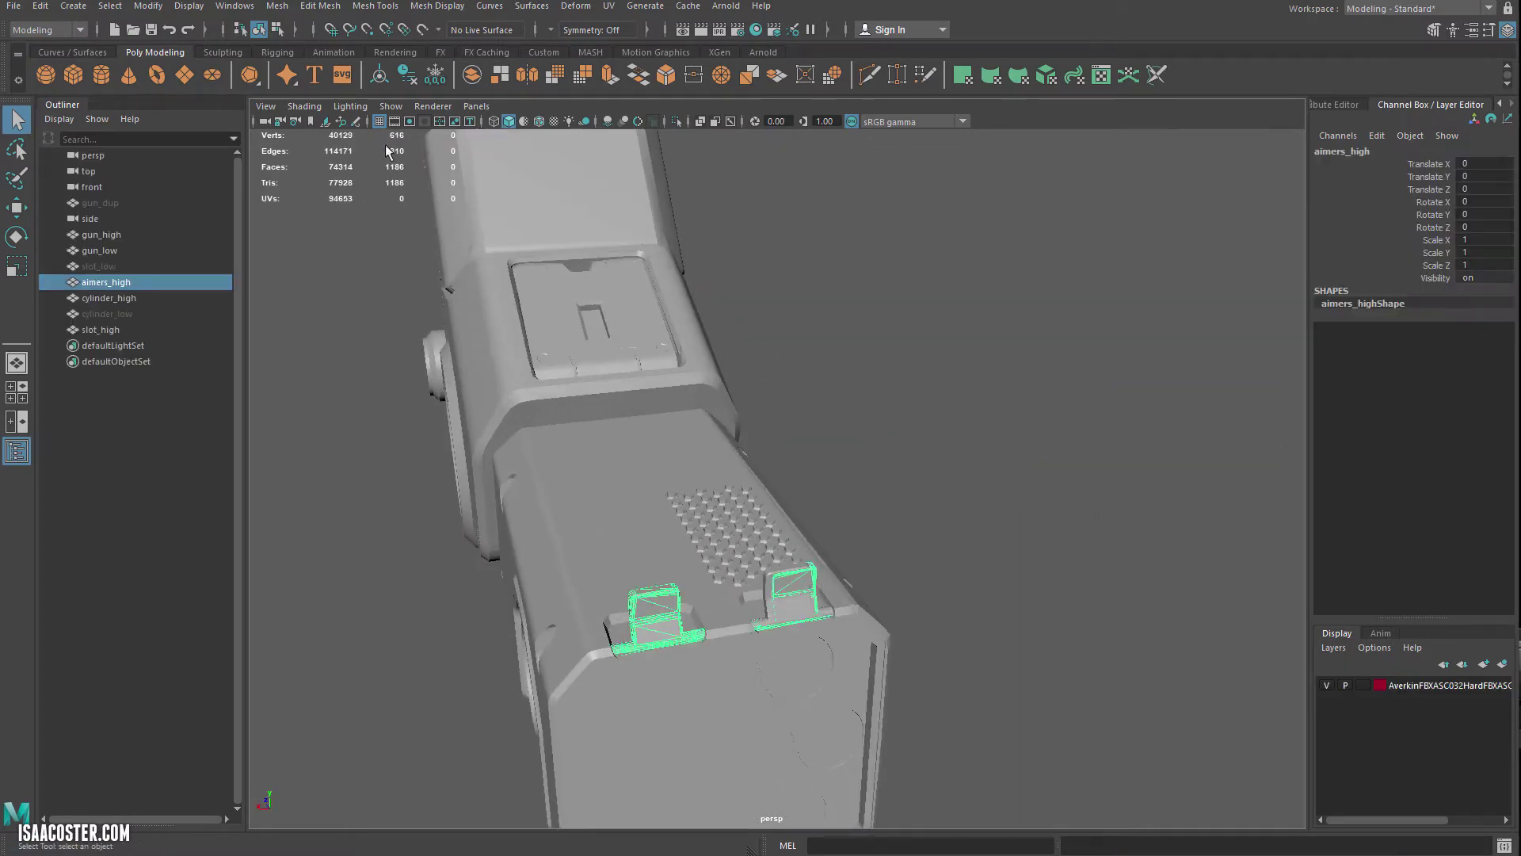
left_click(277, 8)
mouse_move(131, 8)
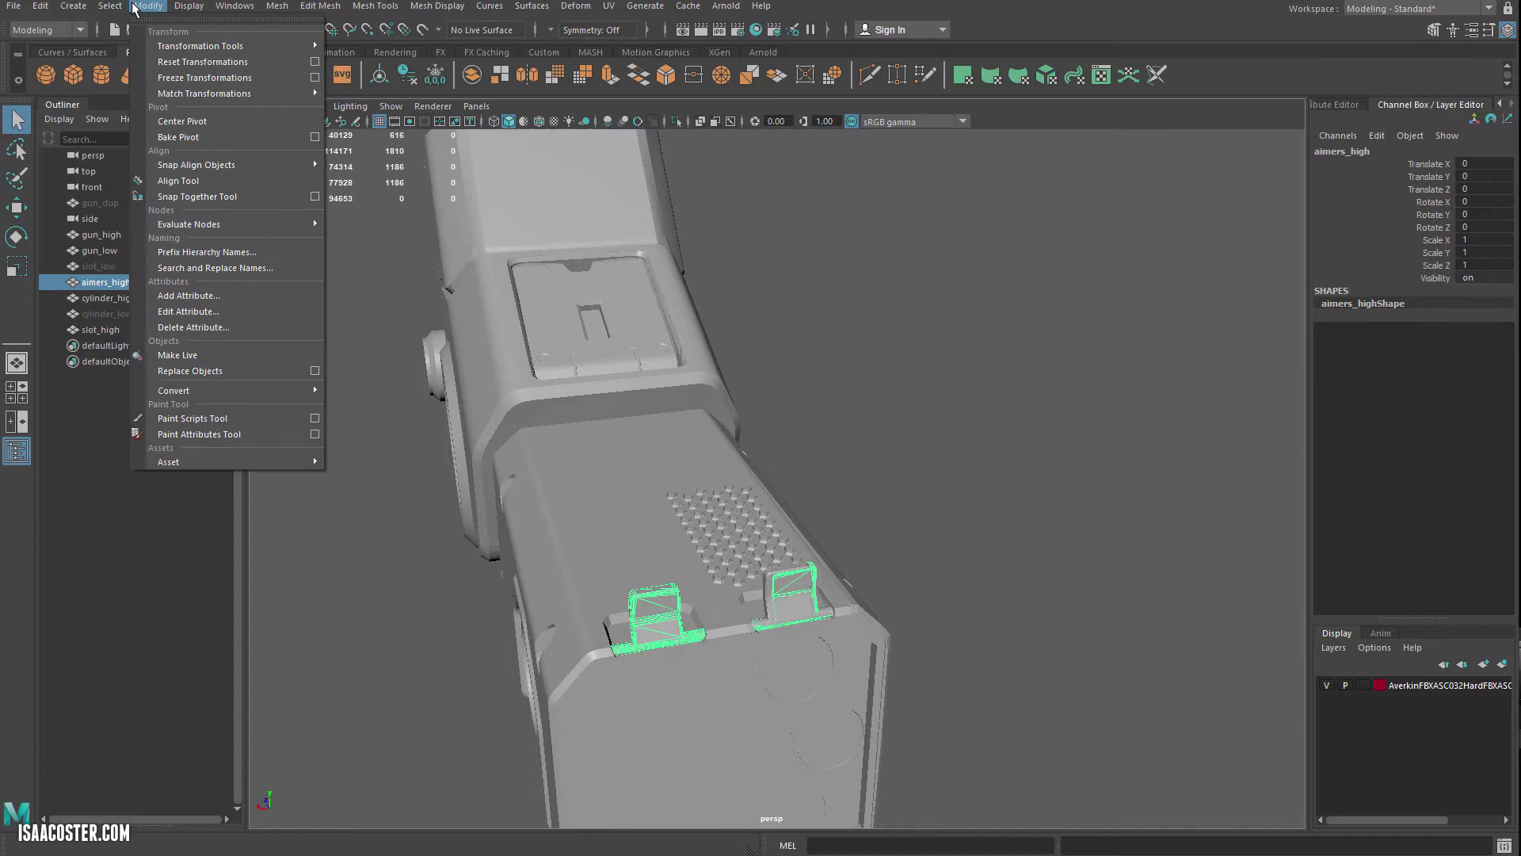
left_click(676, 121)
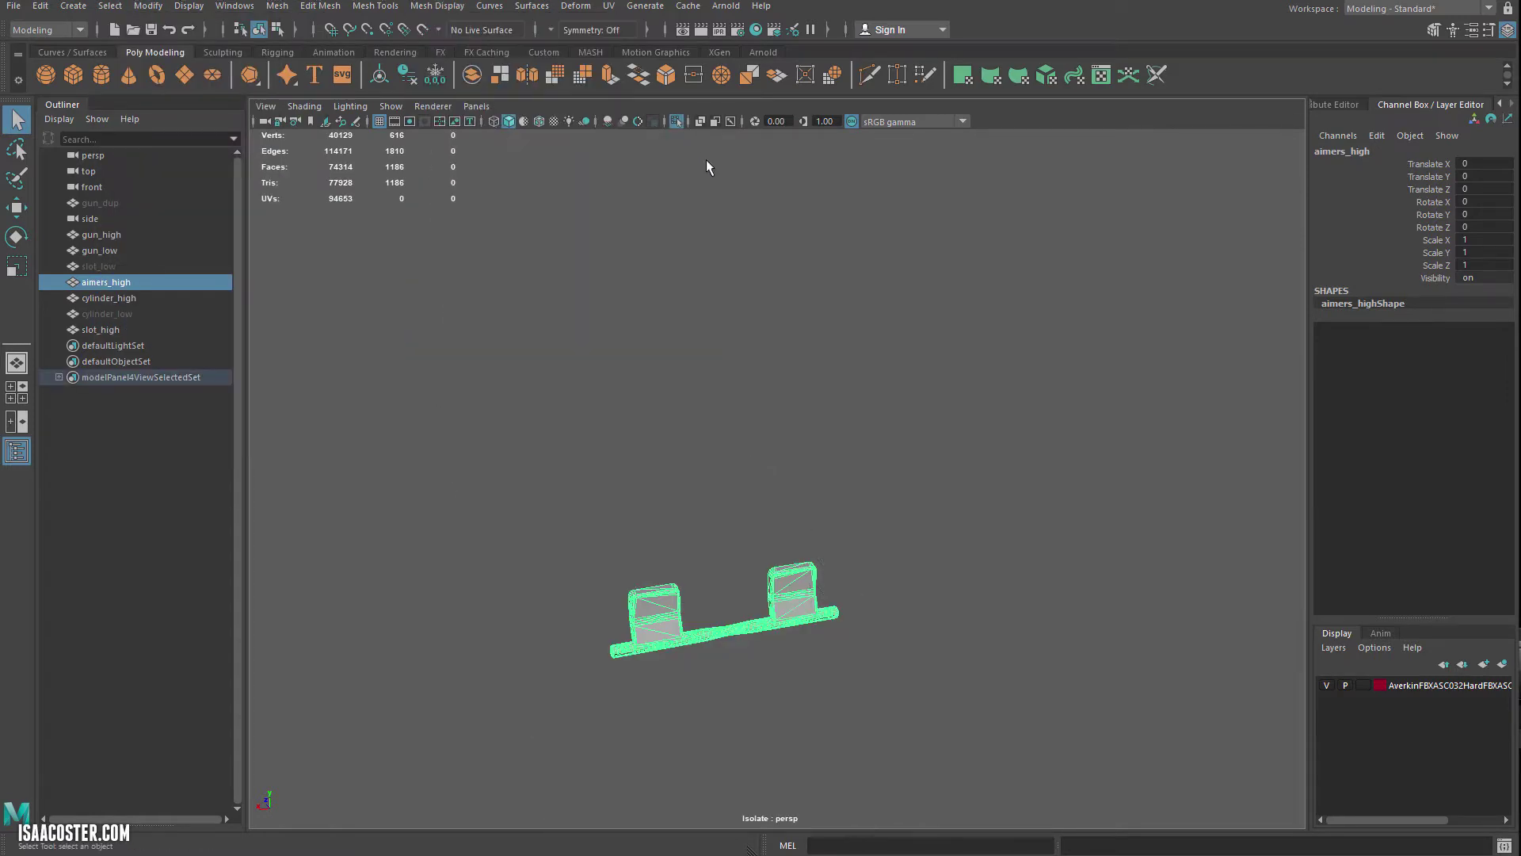
right_click_drag(807, 310, 850, 397, "alt")
middle_click_drag(850, 397, 974, 214, "alt")
right_click_drag(839, 343, 871, 428, "alt")
middle_click_drag(852, 313, 860, 360, "alt")
scroll(859, 360, "up", 3)
key("f")
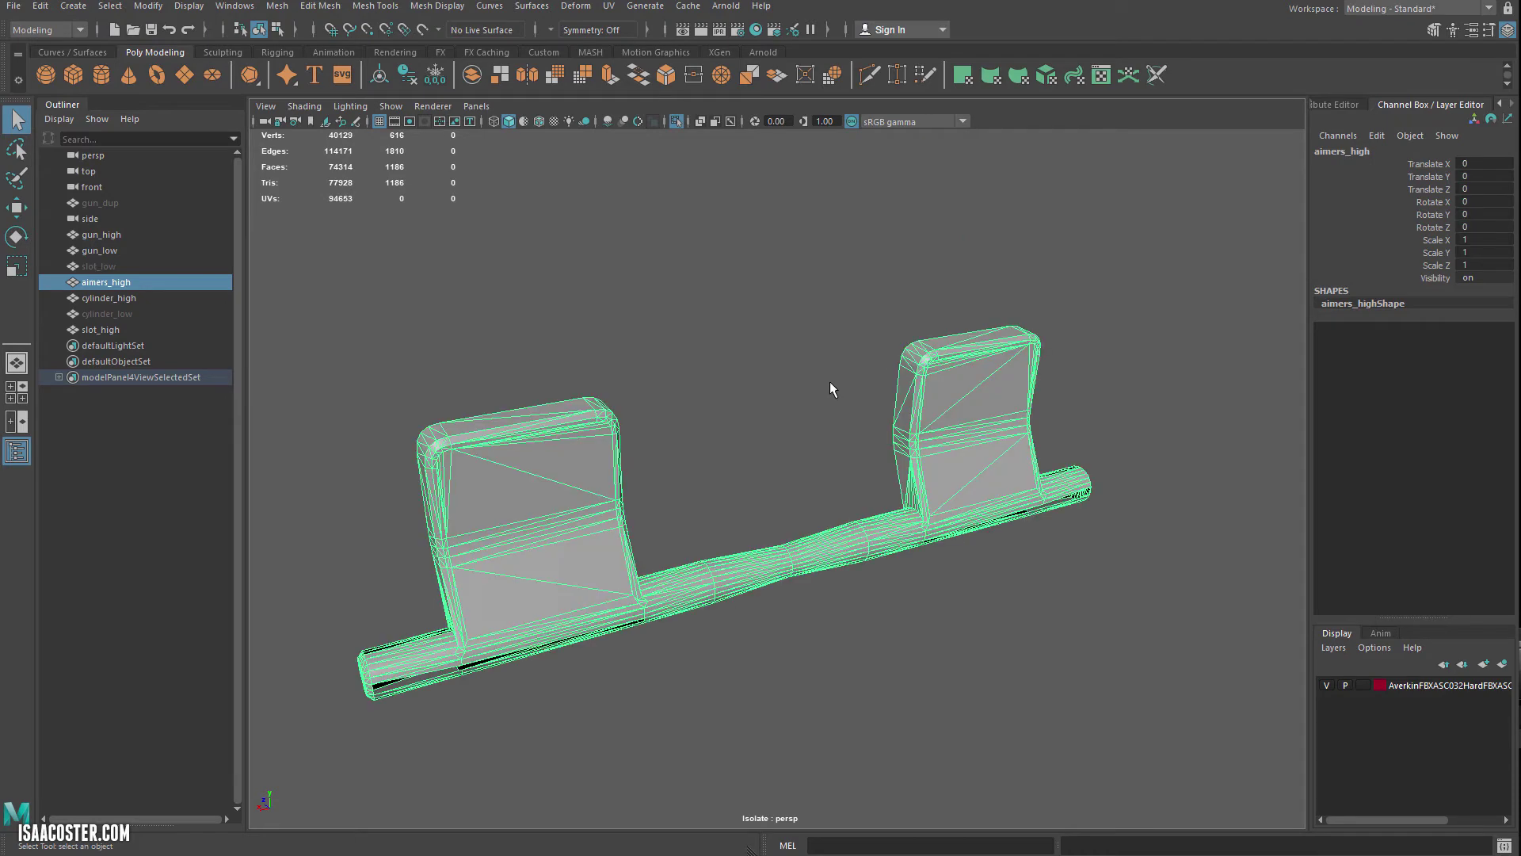
left_click_drag(832, 387, 1022, 357, "alt")
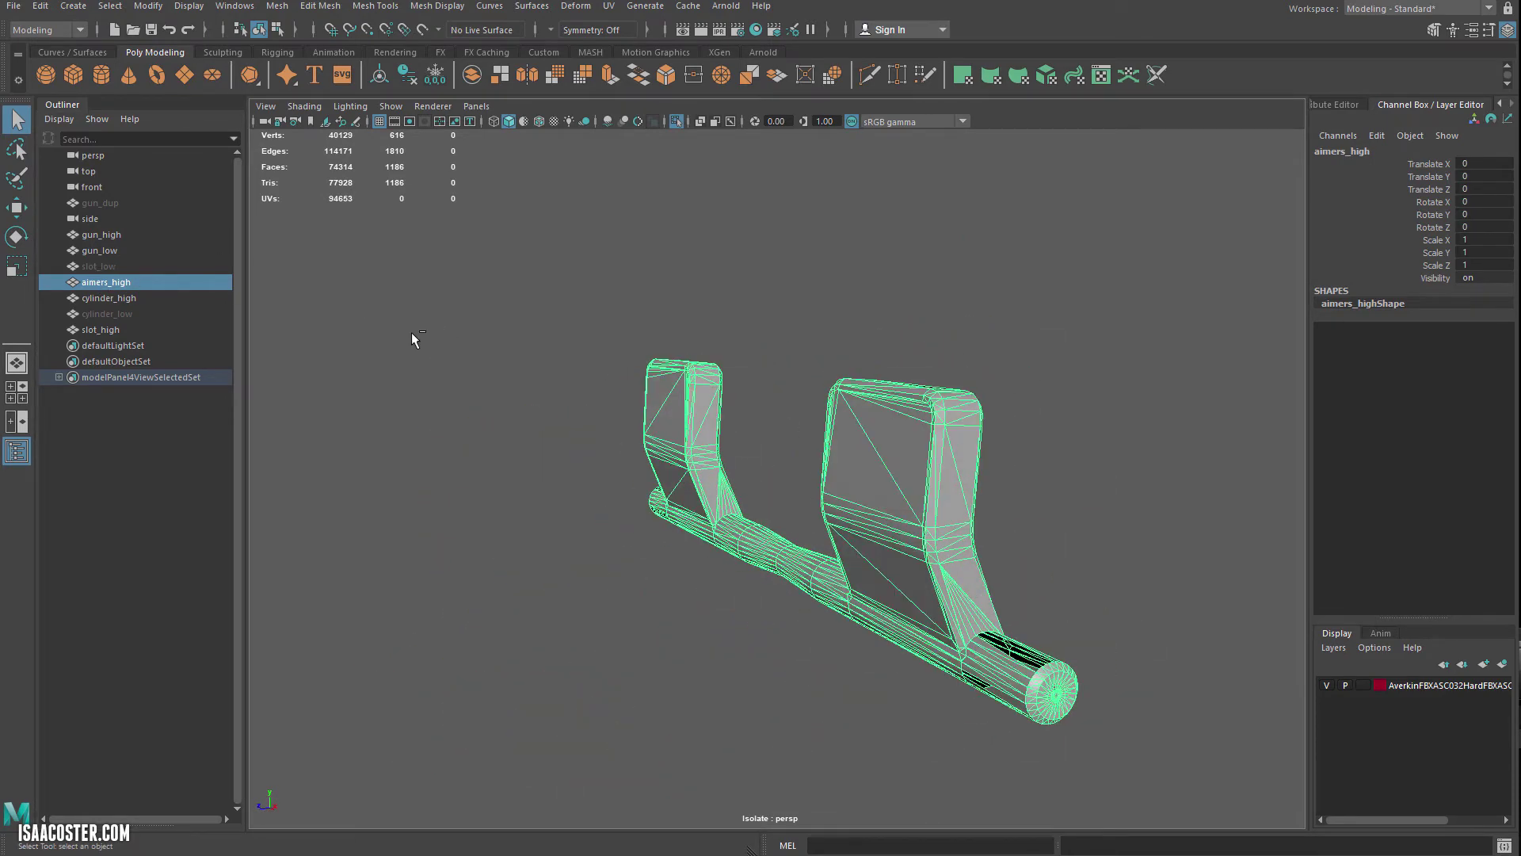
Hide the aimers_high mesh, select gun_high and turn off viewport isolation
key("ctrl+h")
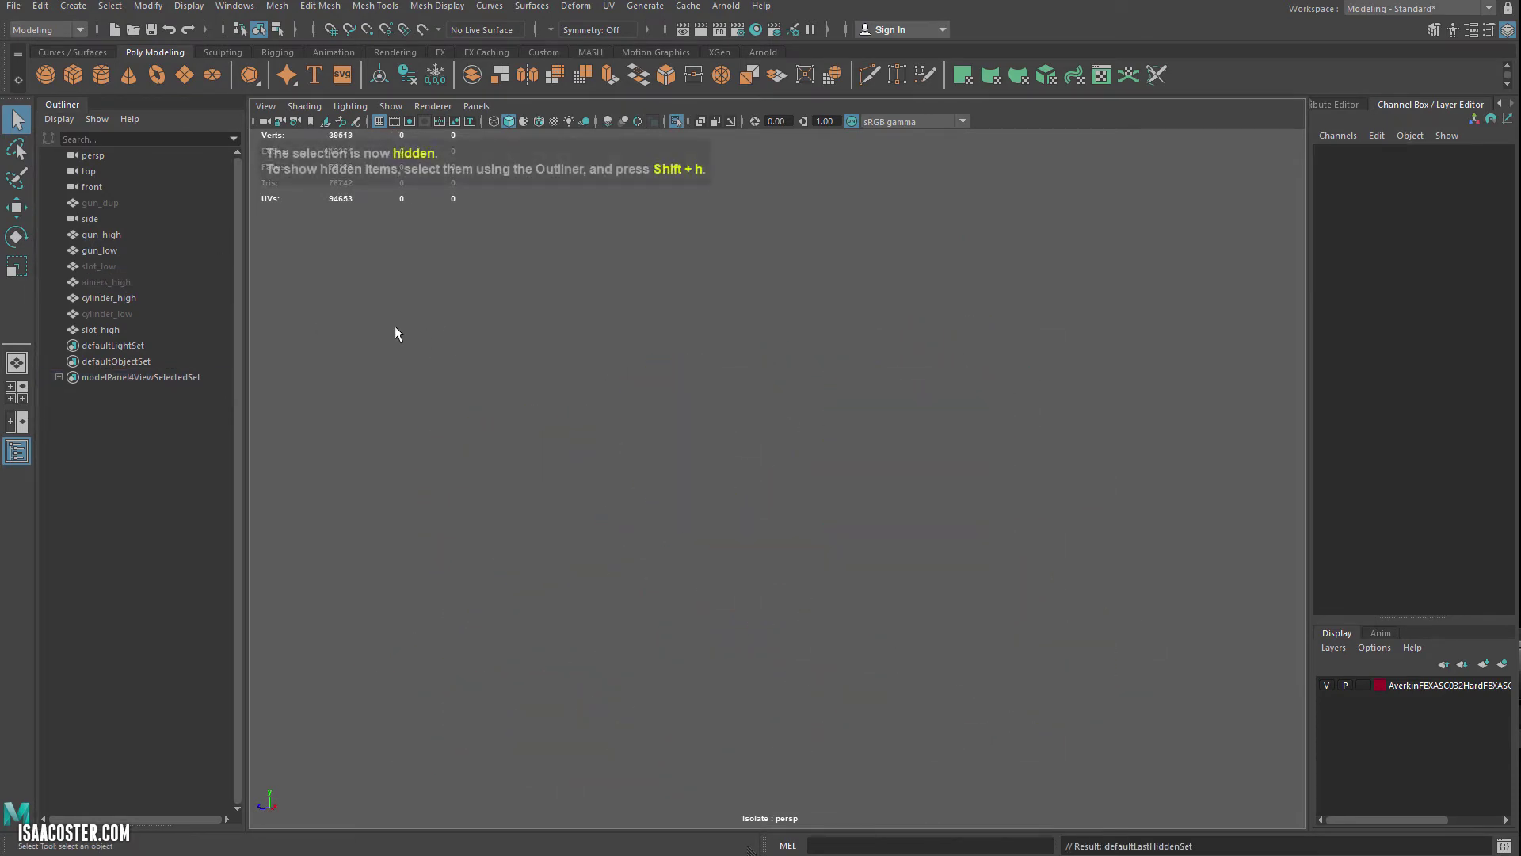
left_click(101, 235)
left_click(676, 121)
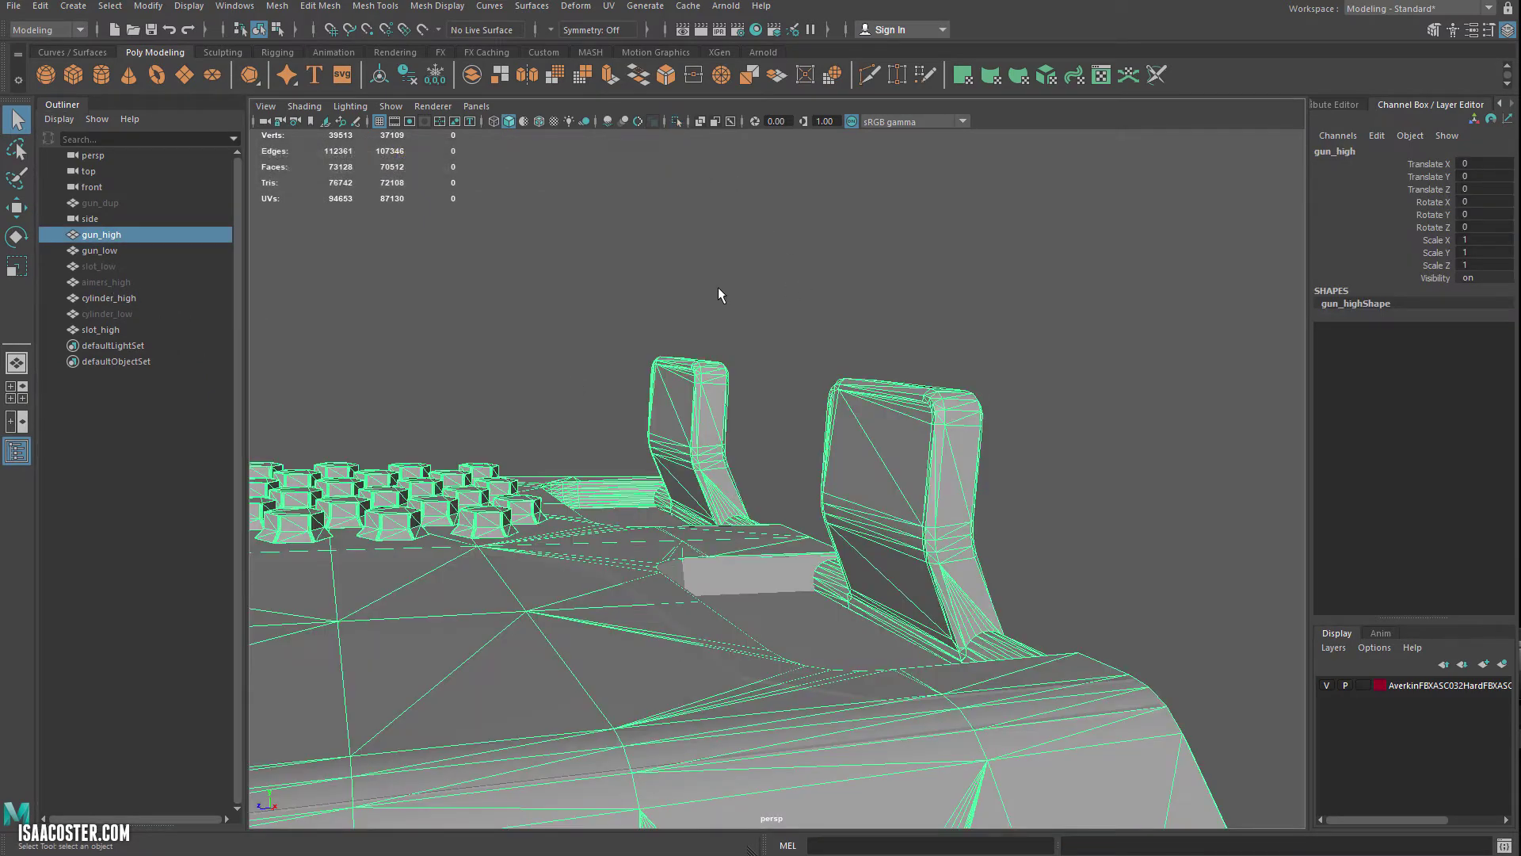
Reduce gun_high to one front sight and its rod by selecting that shell's faces, inverting the selection and deleting the rest
left_click_drag(717, 288, 573, 287, "alt")
right_click_drag(556, 442, 557, 487)
double_click(554, 453)
mouse_move(553, 453)
left_mouse_down("alt")
mouse_move(533, 445)
mouse_move(552, 445)
left_mouse_up("alt")
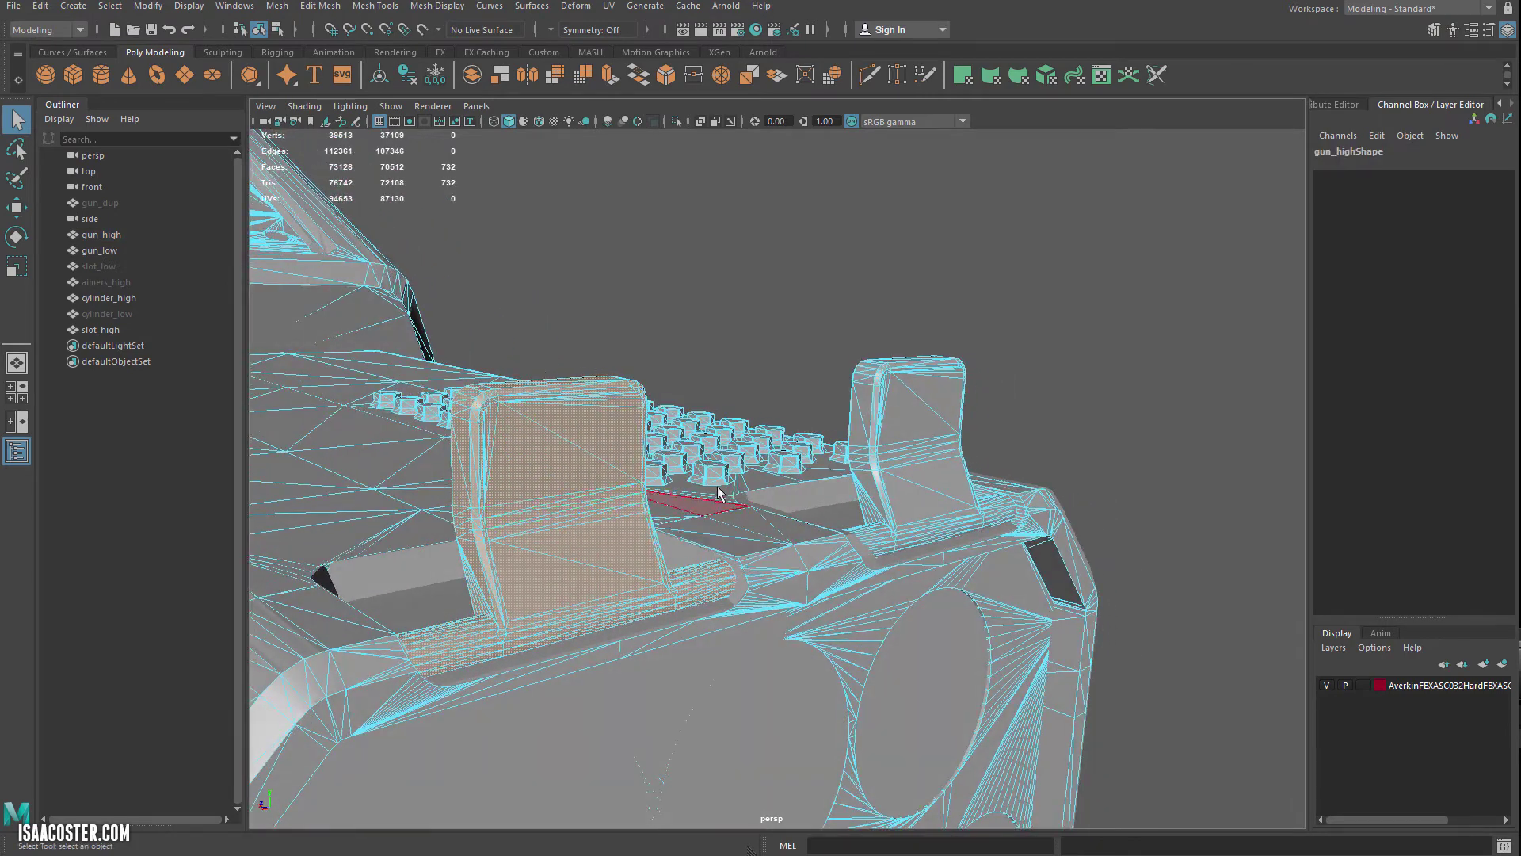
left_click_drag(718, 493, 824, 485, "alt")
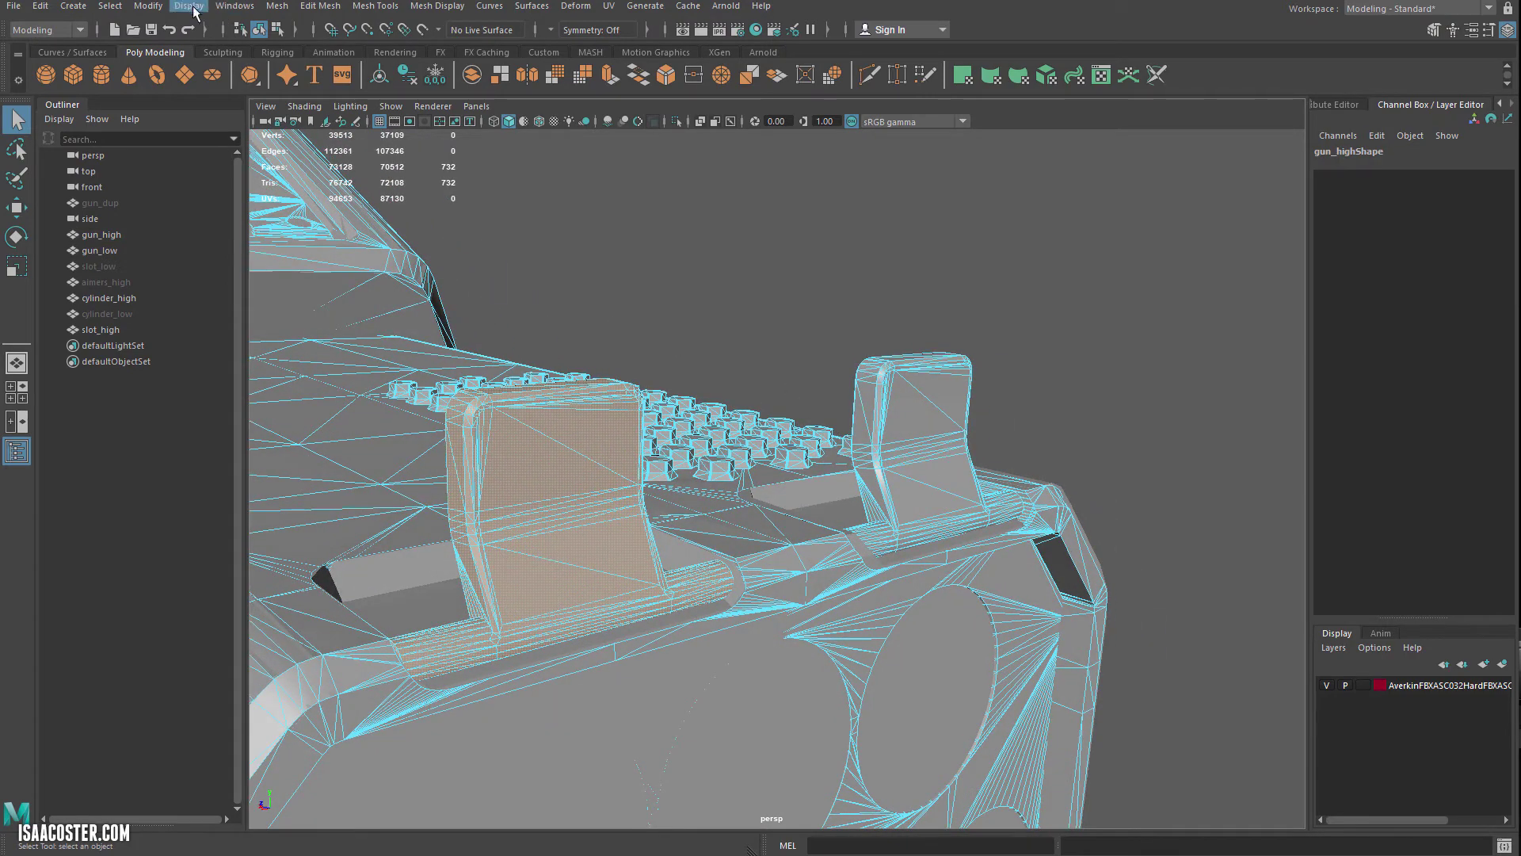
left_click(111, 5)
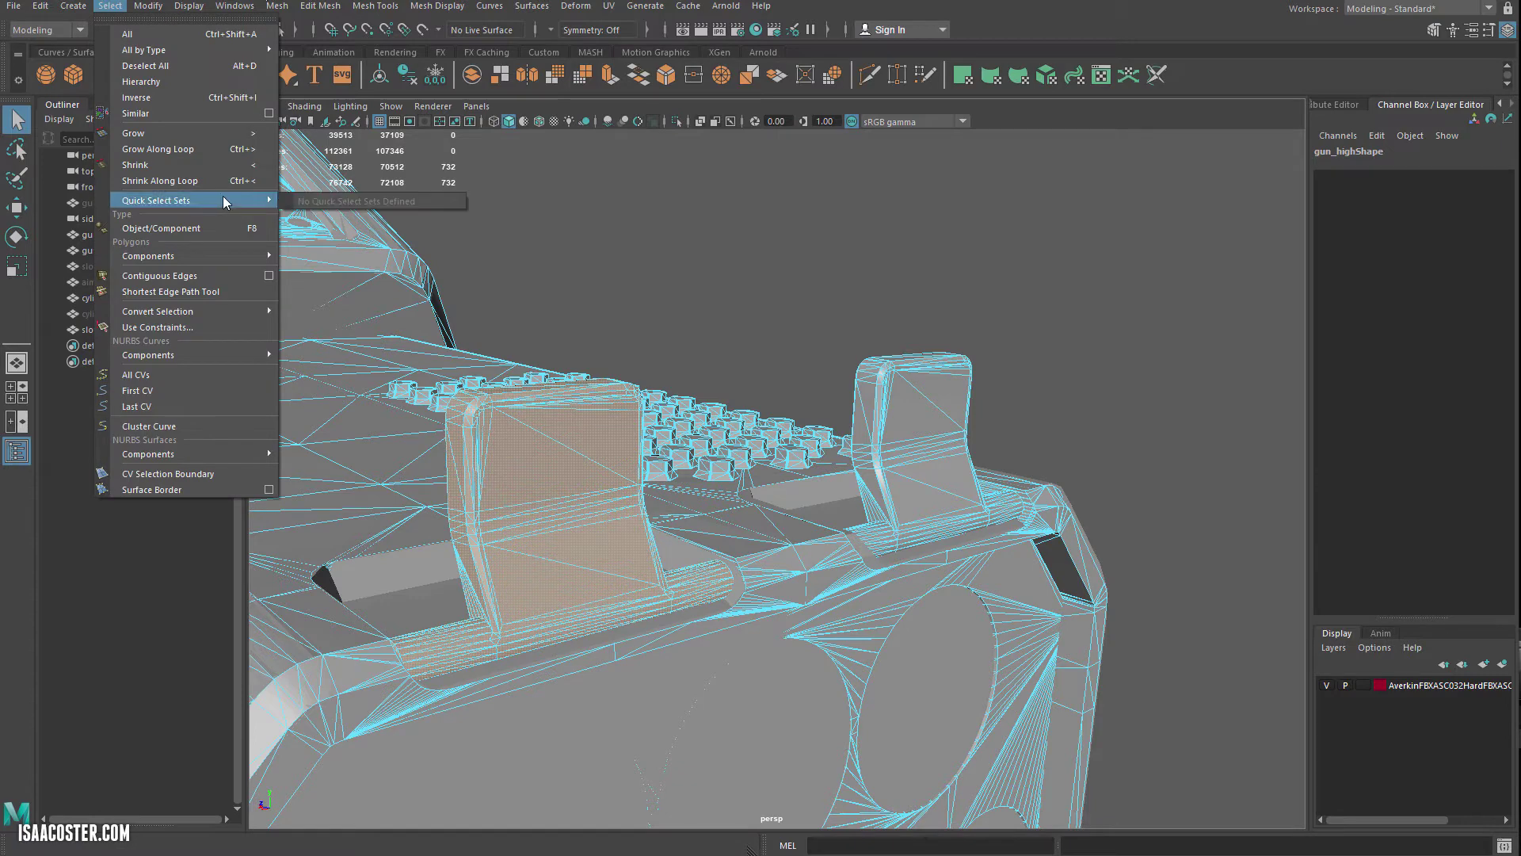
left_click(153, 103)
key("Delete")
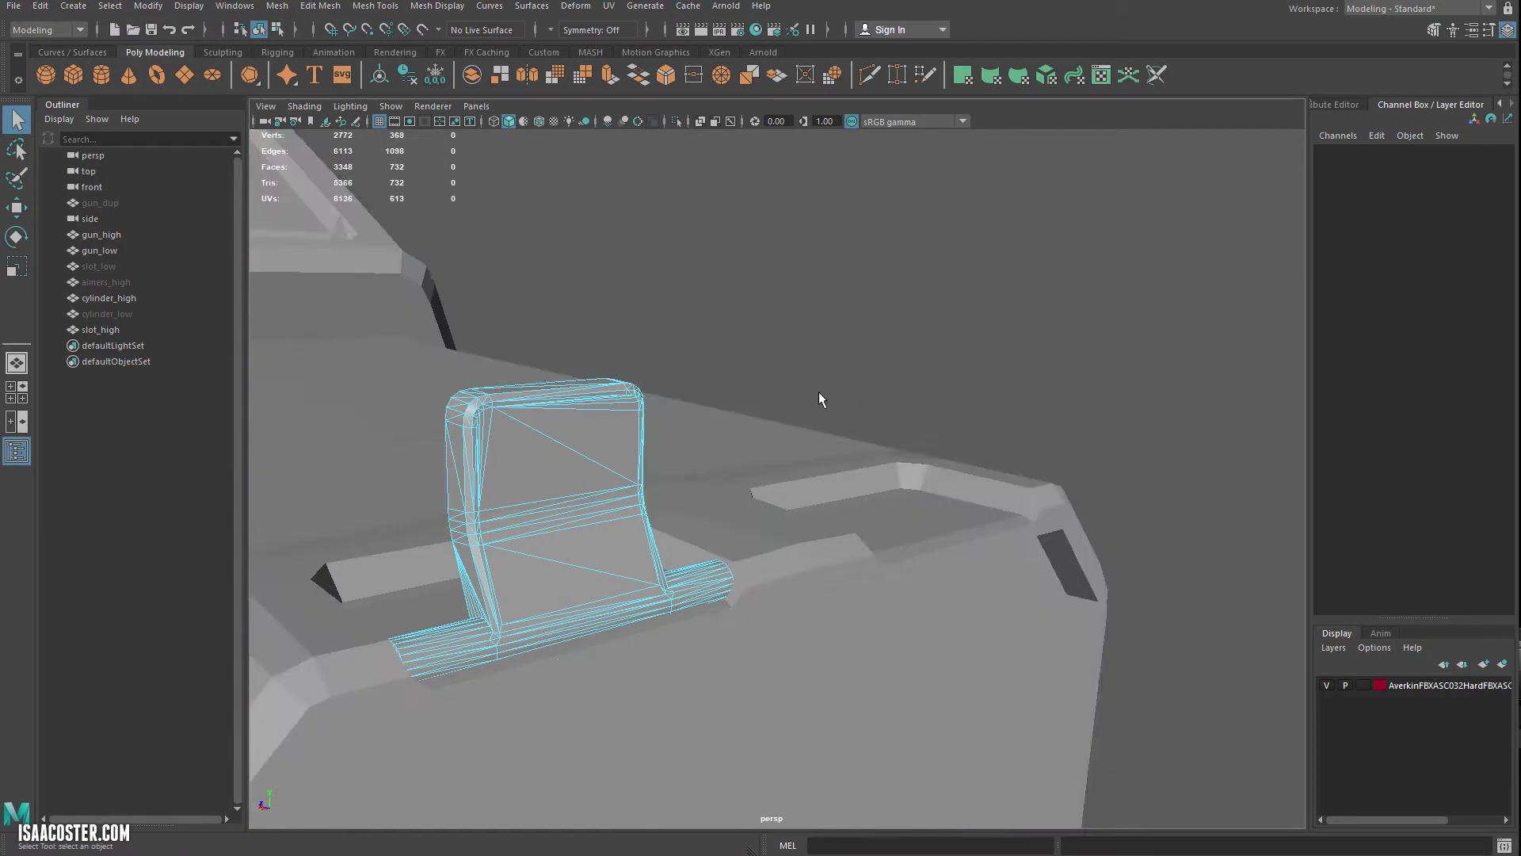
key("F8")
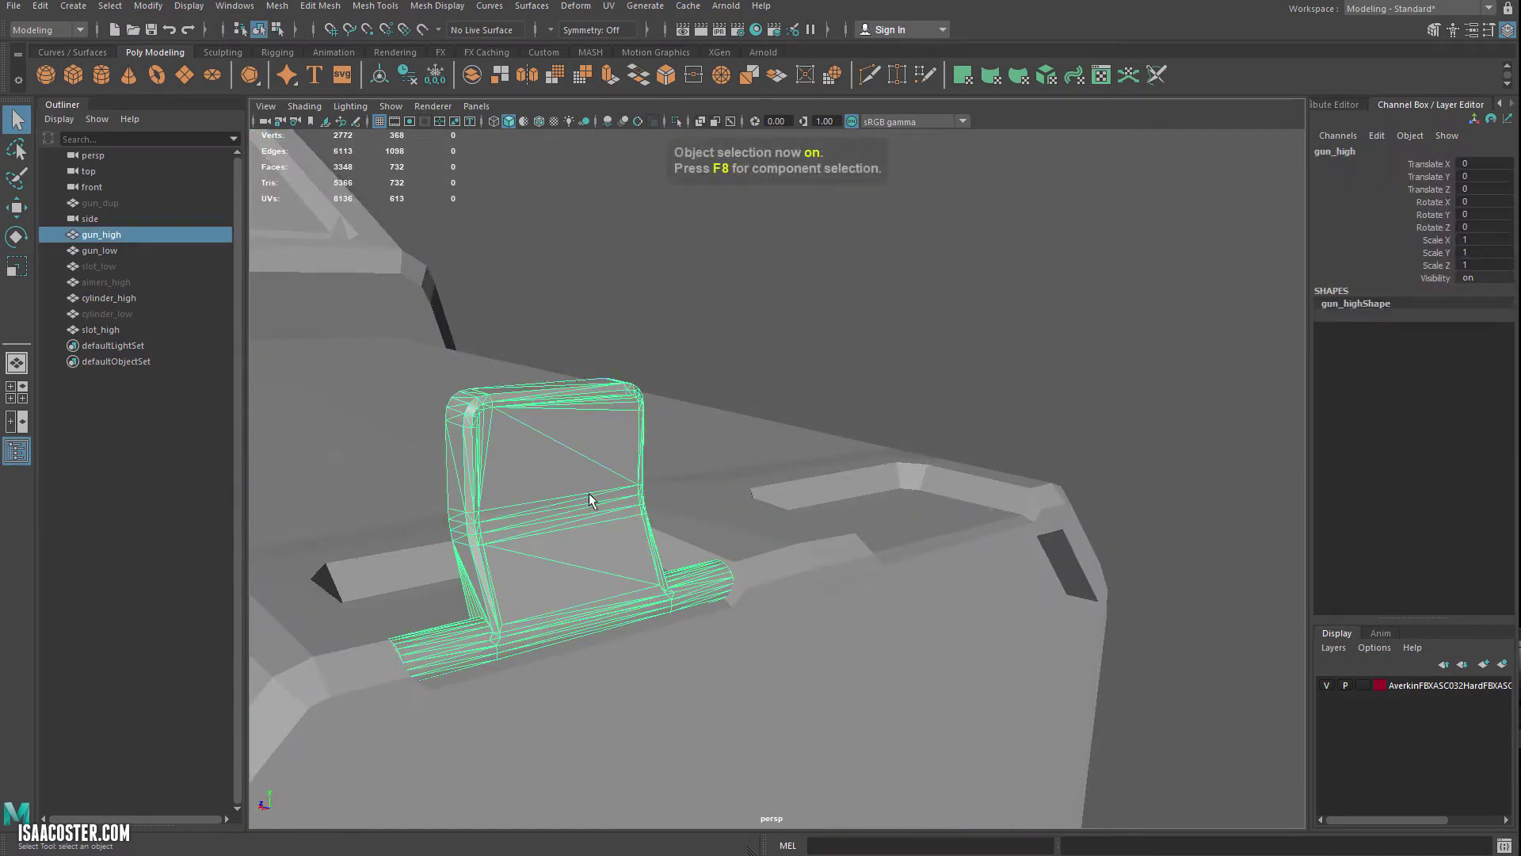
Isolate gun_high, inspect the sight plate and rod up close, and turn viewport isolation off
left_click(675, 121)
left_click_drag(717, 258, 704, 292, "alt")
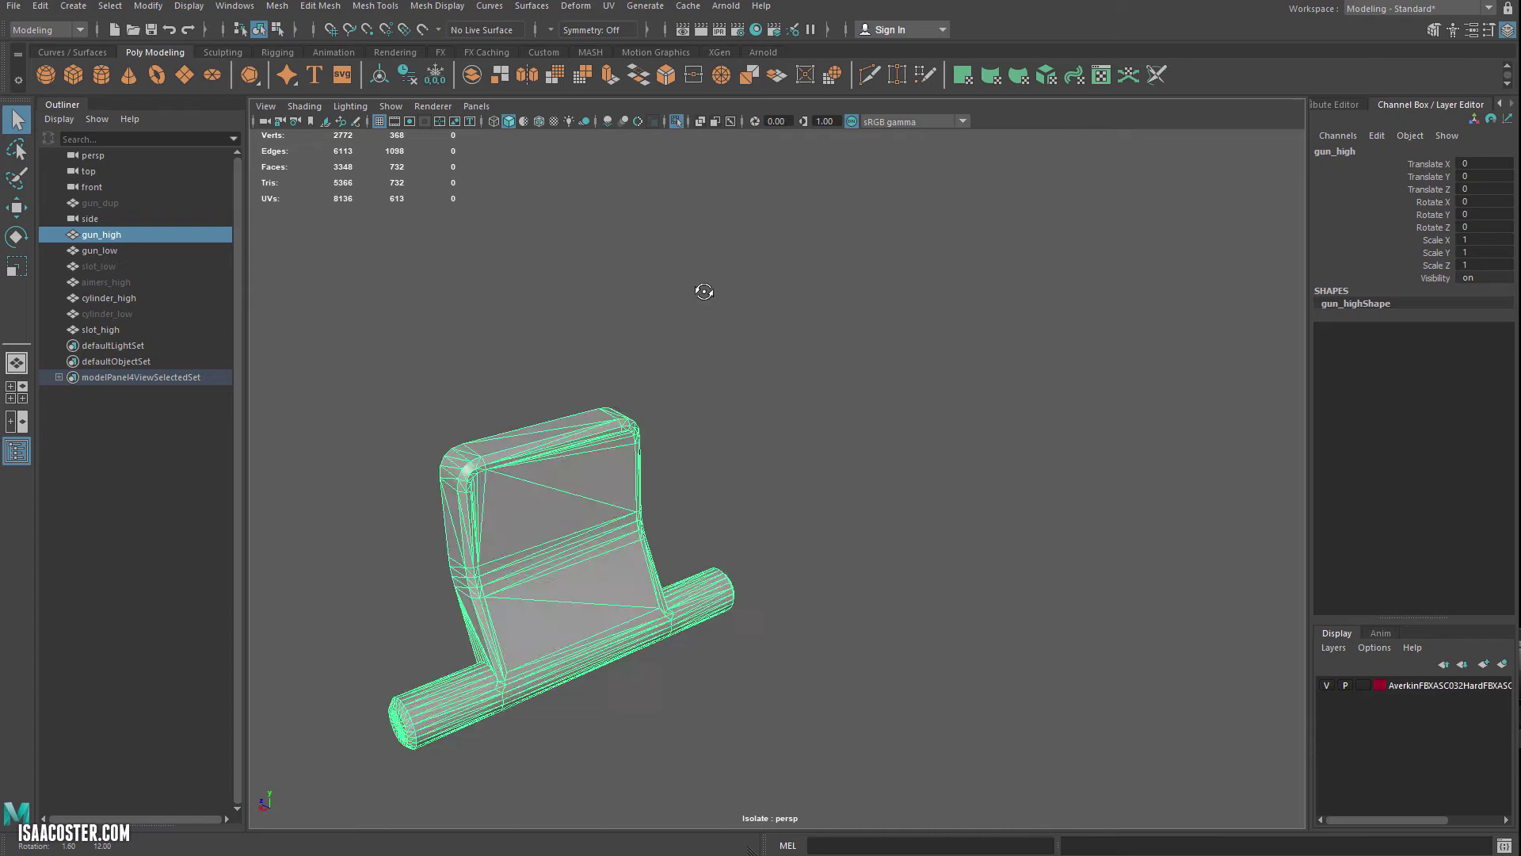
key("f")
left_click(512, 452)
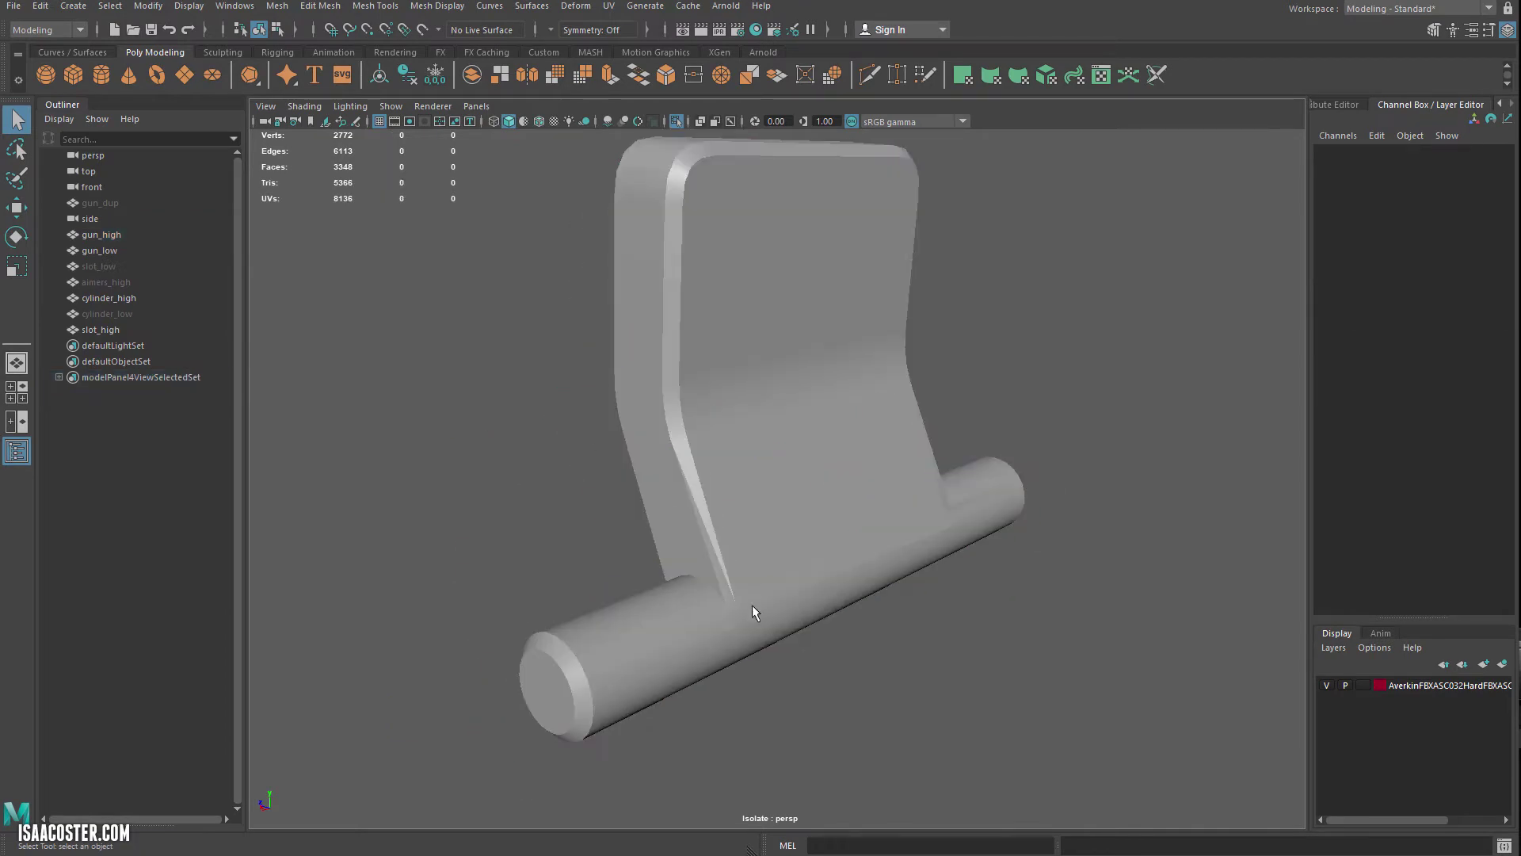
left_click(756, 606)
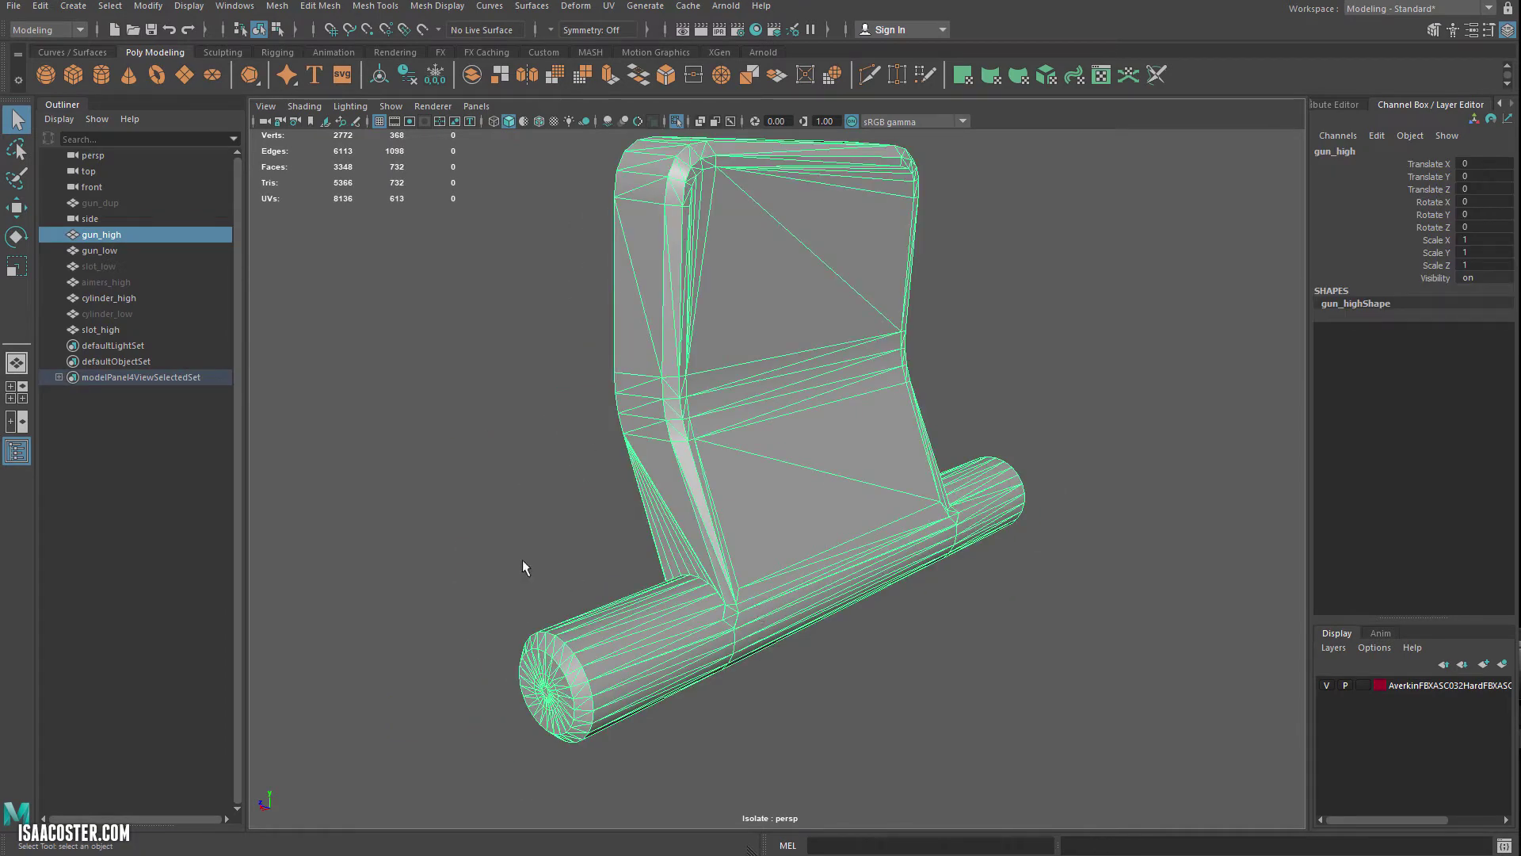
mouse_move(521, 559)
left_mouse_down("alt")
mouse_move(548, 558)
mouse_move(517, 557)
mouse_move(501, 530)
mouse_move(538, 559)
left_mouse_up("alt")
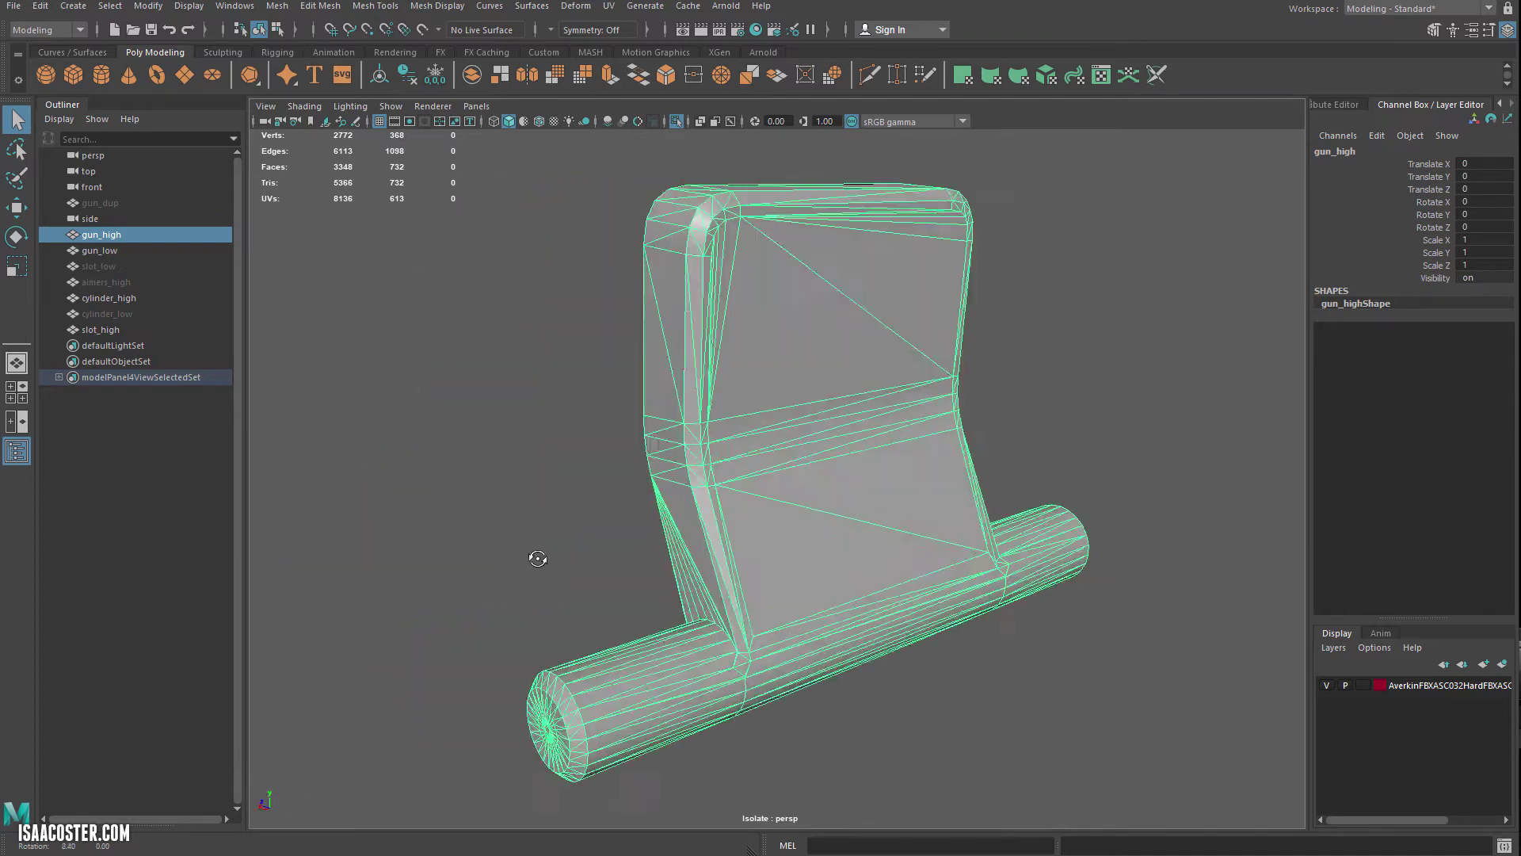
scroll(538, 558, "down", 5)
left_click_drag(724, 479, 721, 435, "alt")
left_click(674, 122)
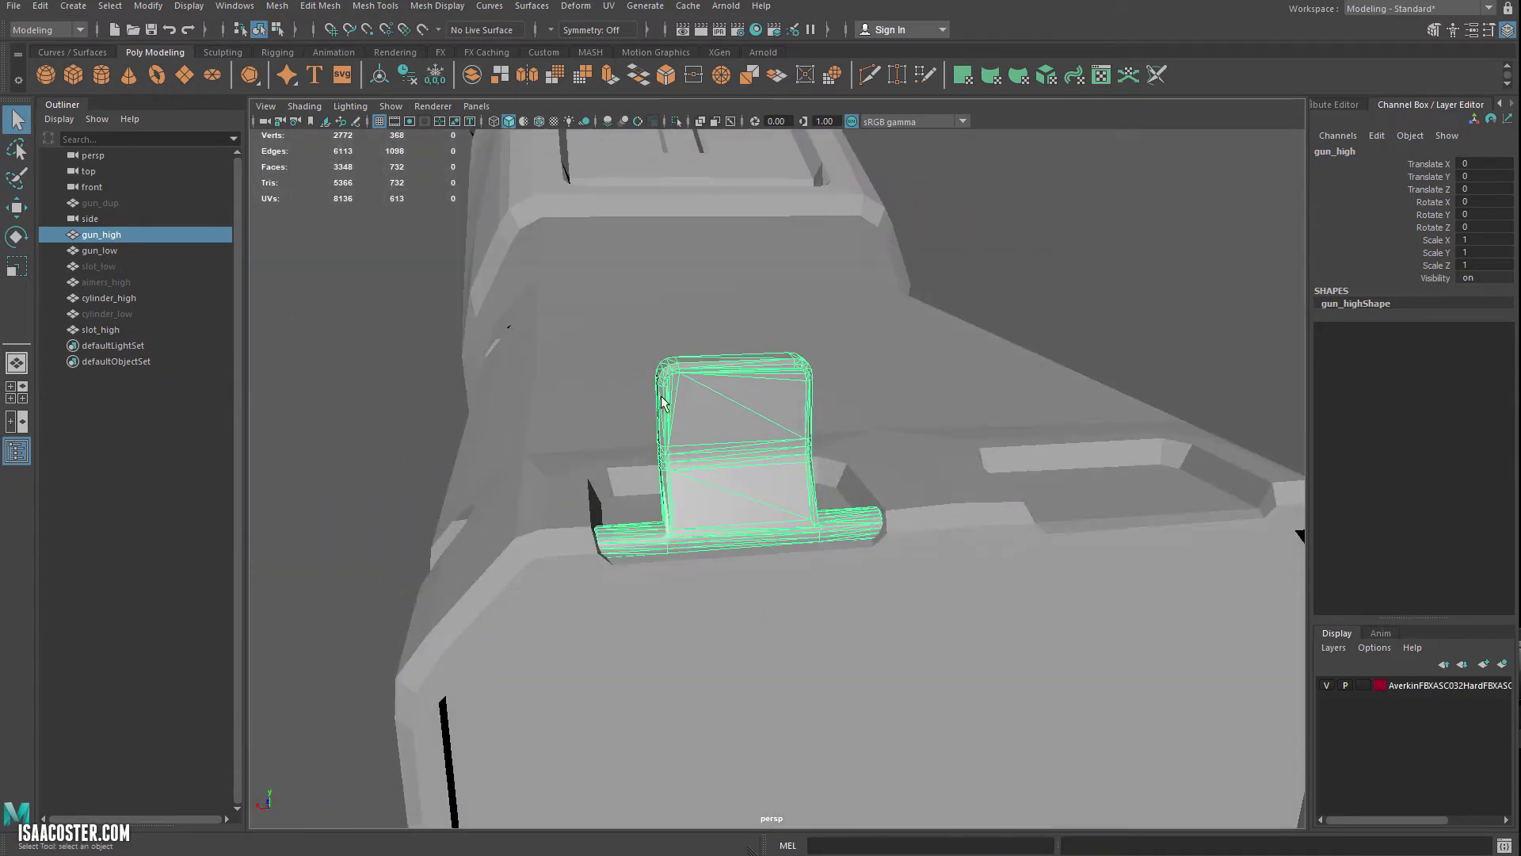
Make the gun_high sight mesh a live surface and clear the selection
left_click_drag(982, 502, 750, 496, "alt")
mouse_move(763, 423)
left_mouse_down("alt")
mouse_move(800, 472)
mouse_move(749, 436)
mouse_move(823, 475)
mouse_move(752, 420)
left_mouse_up("alt")
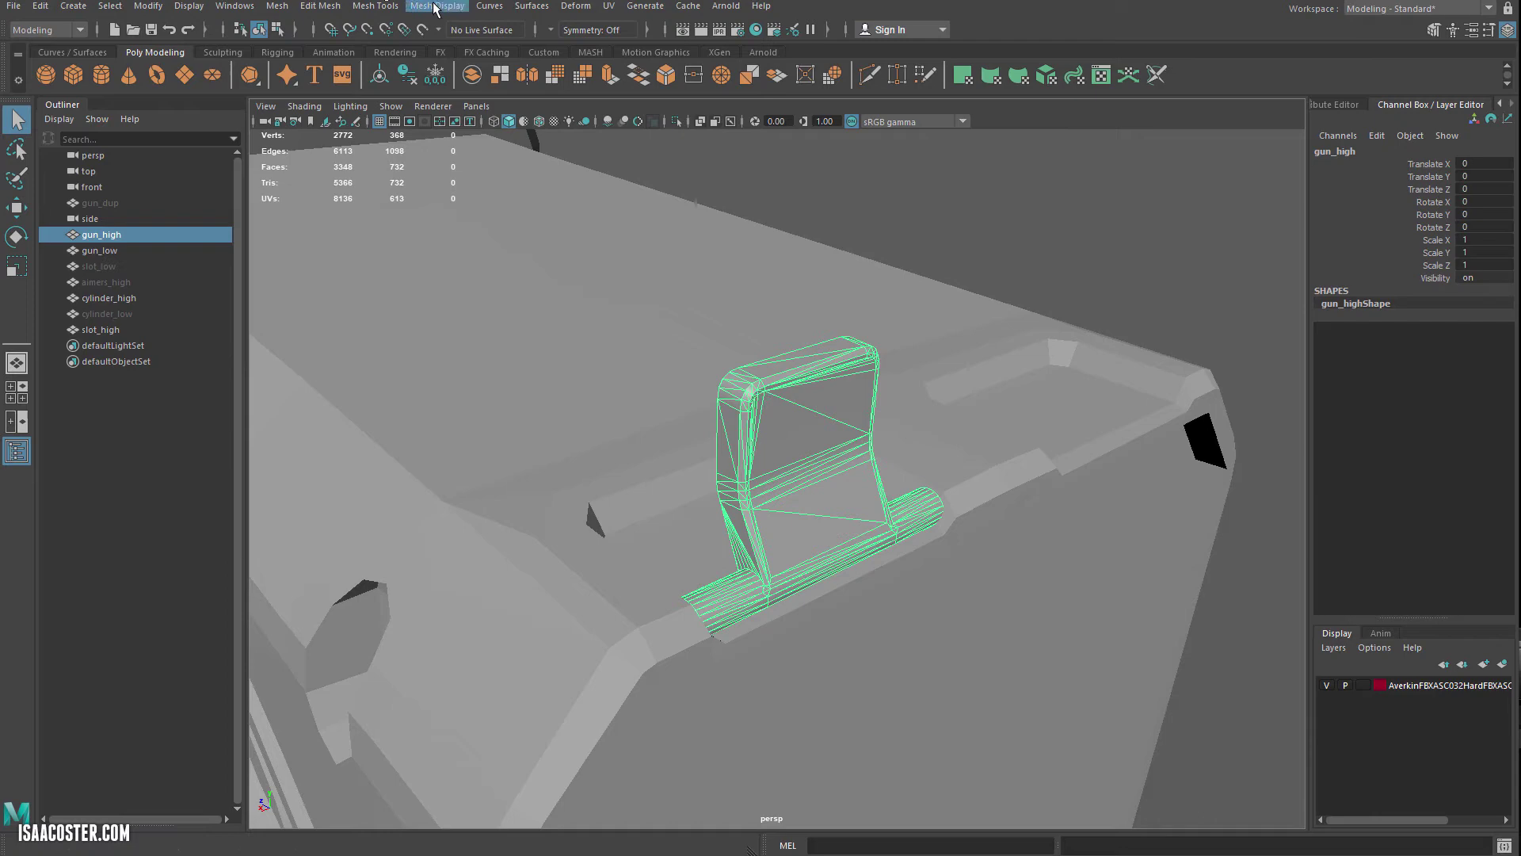
left_click(424, 30)
left_click(453, 228)
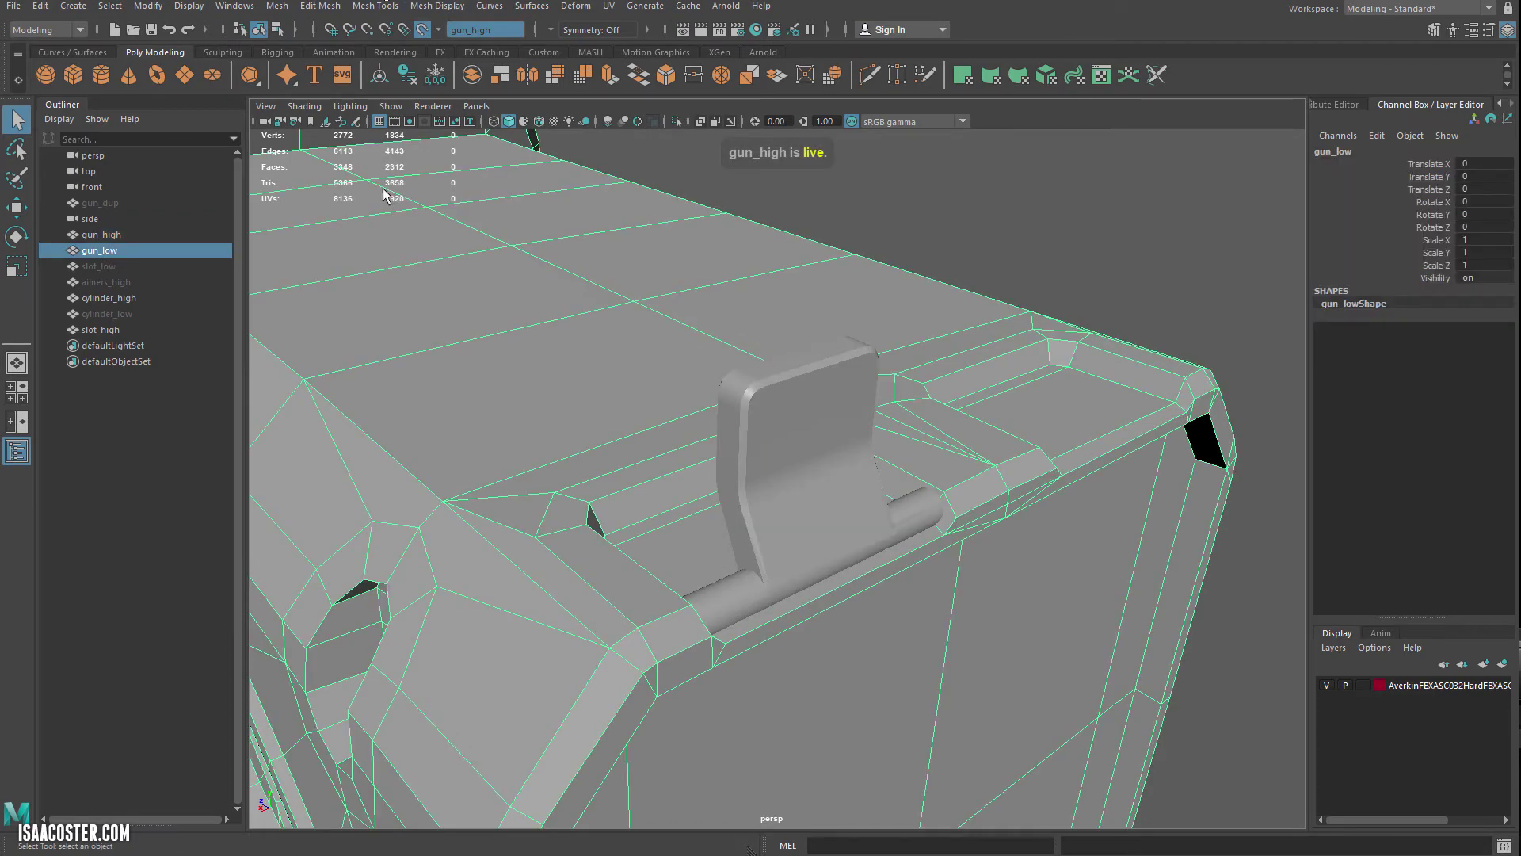
scroll(1084, 235, "down", 3)
left_click(1077, 235)
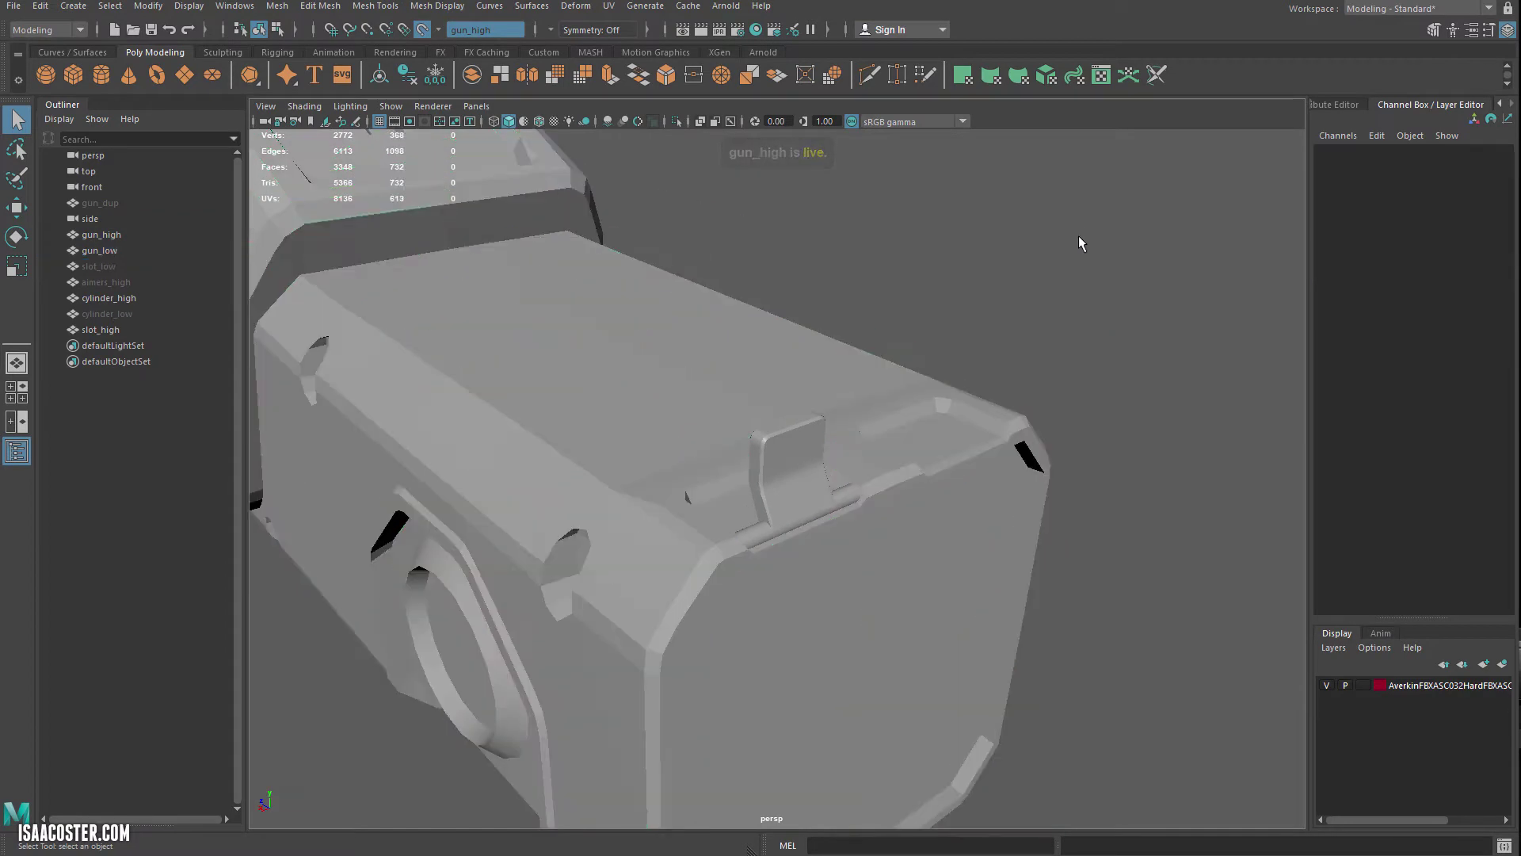
Hide gun_low, cylinder_high and slot_high so that only the gun_high sight is displayed
scroll(1067, 268, "down", 6)
left_click_drag(1067, 268, 1022, 270, "alt")
left_click_drag(422, 258, 1066, 634)
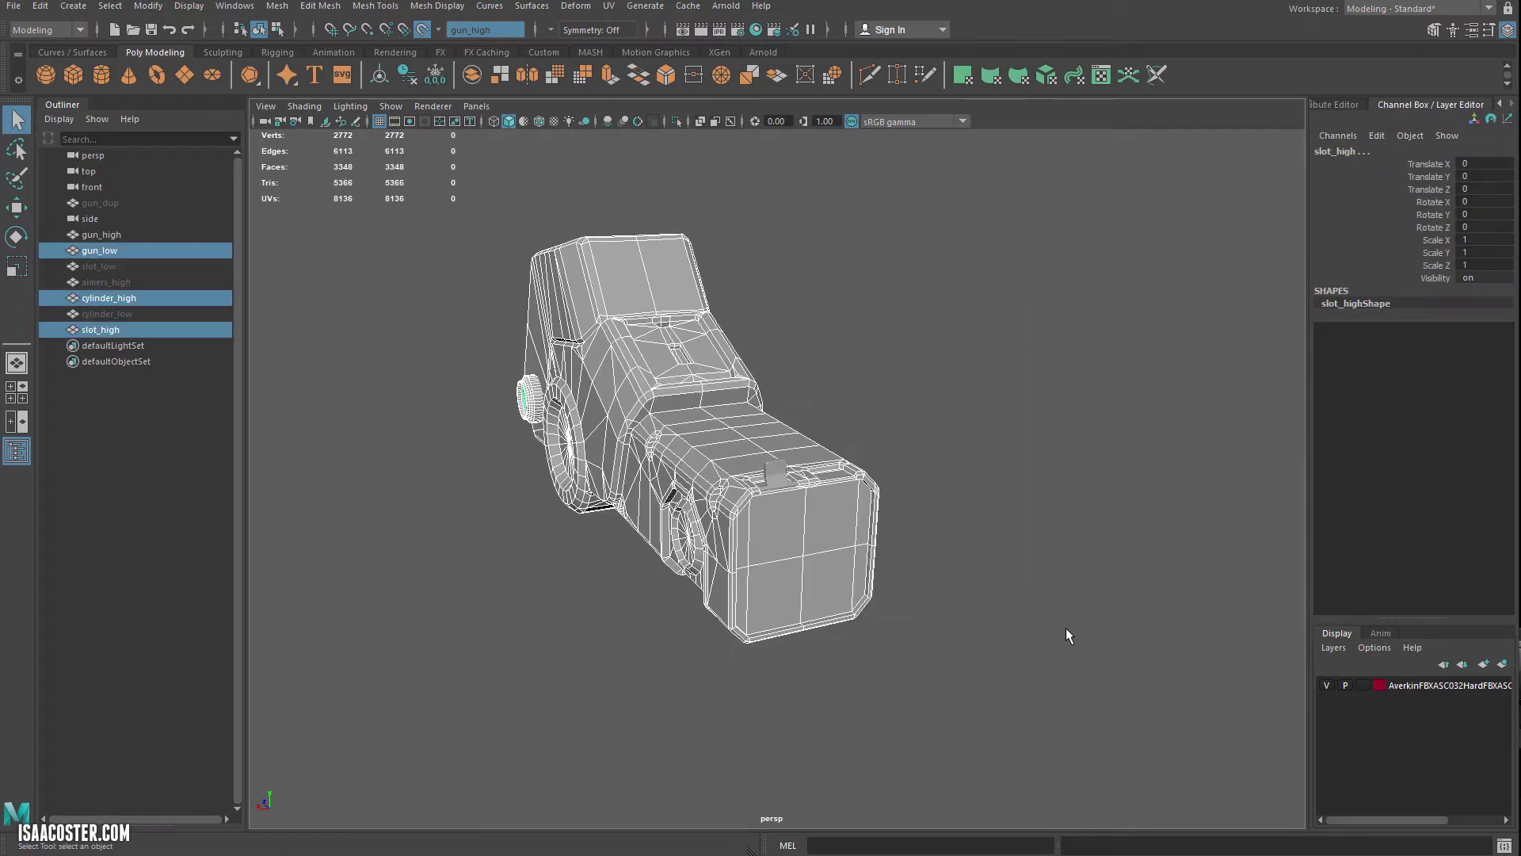
key("ctrl+h")
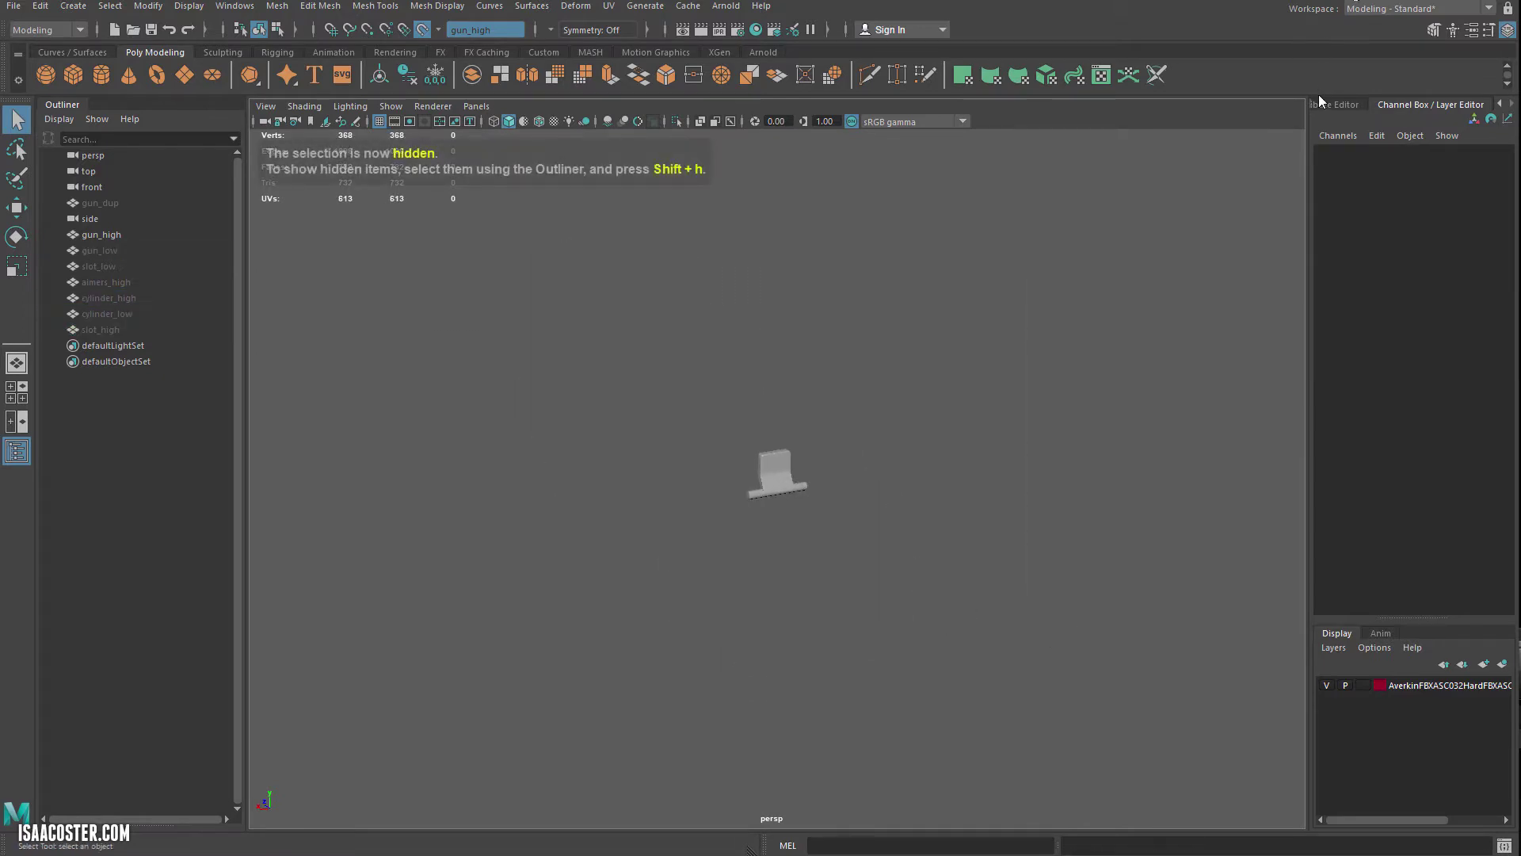
Use Quad Draw to build three connected quads around the bevelled upper corner of the sight plate
left_click_drag(1303, 124, 1235, 124)
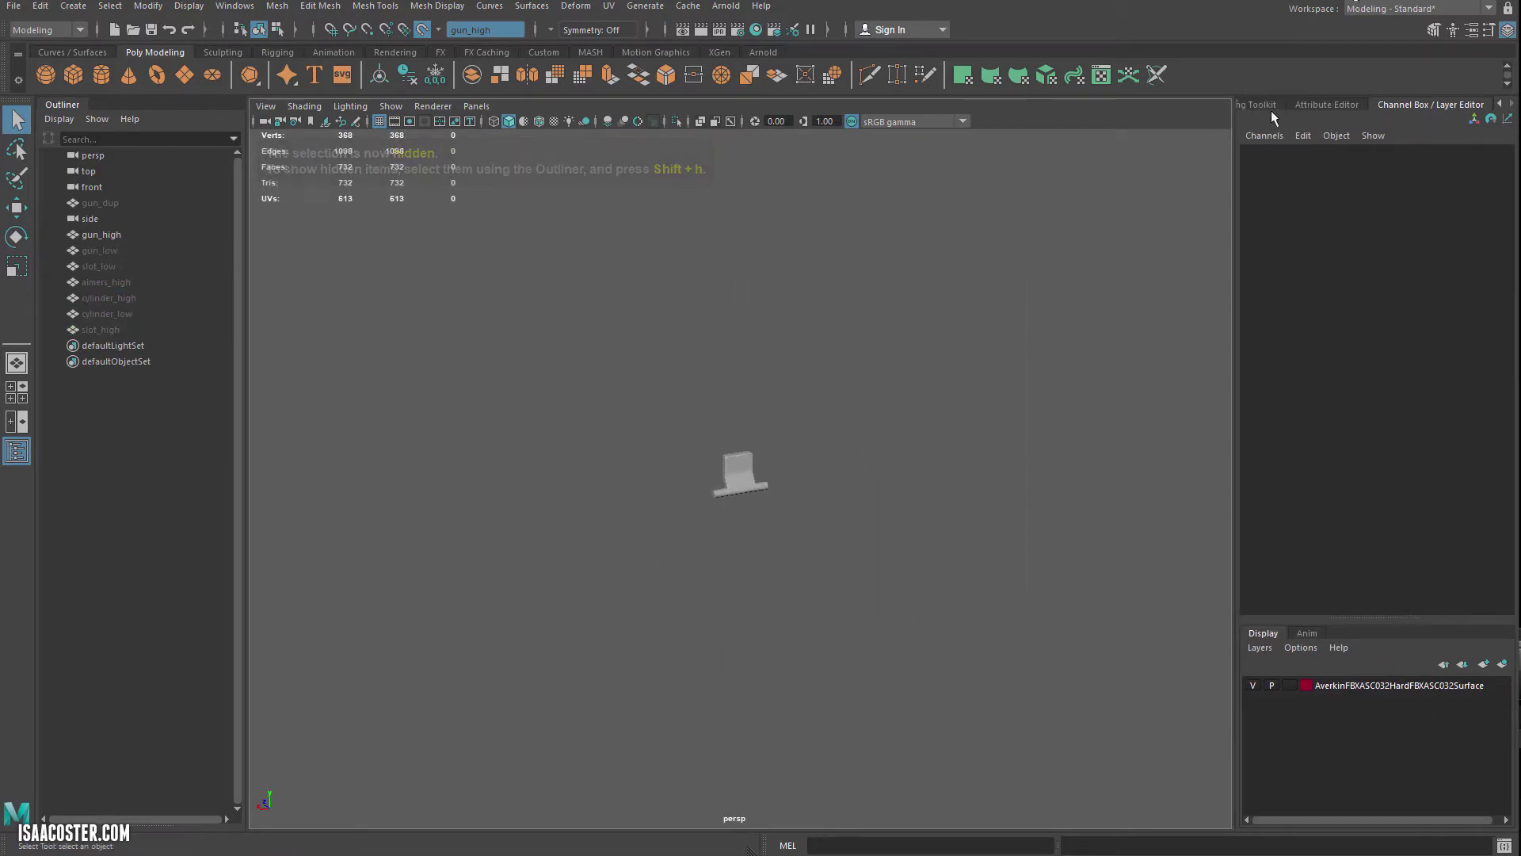
left_click(1271, 109)
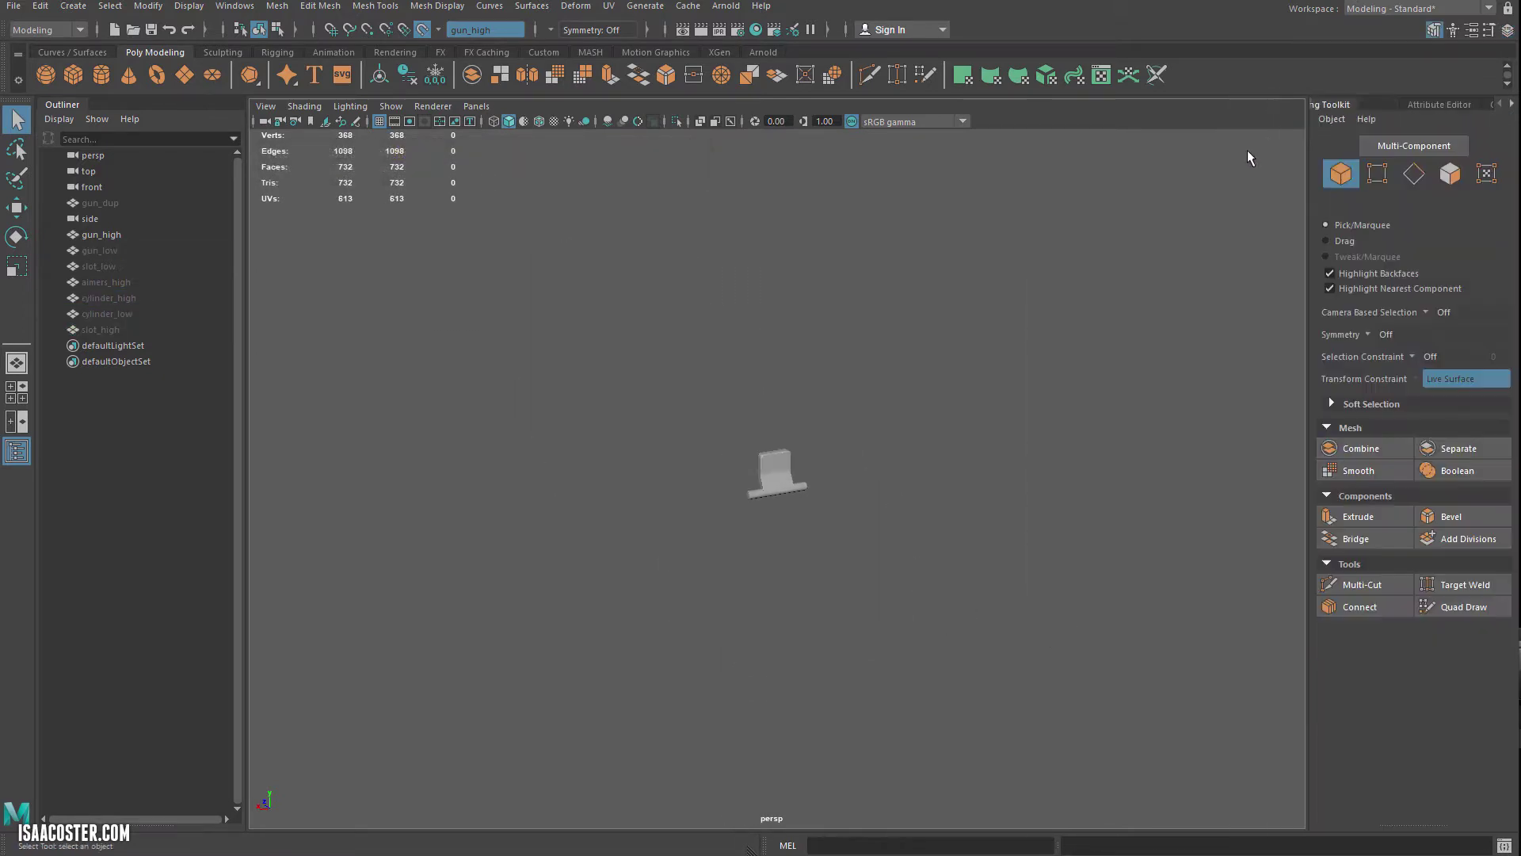
left_click(1462, 606)
right_click_drag(848, 413, 1015, 722, "alt")
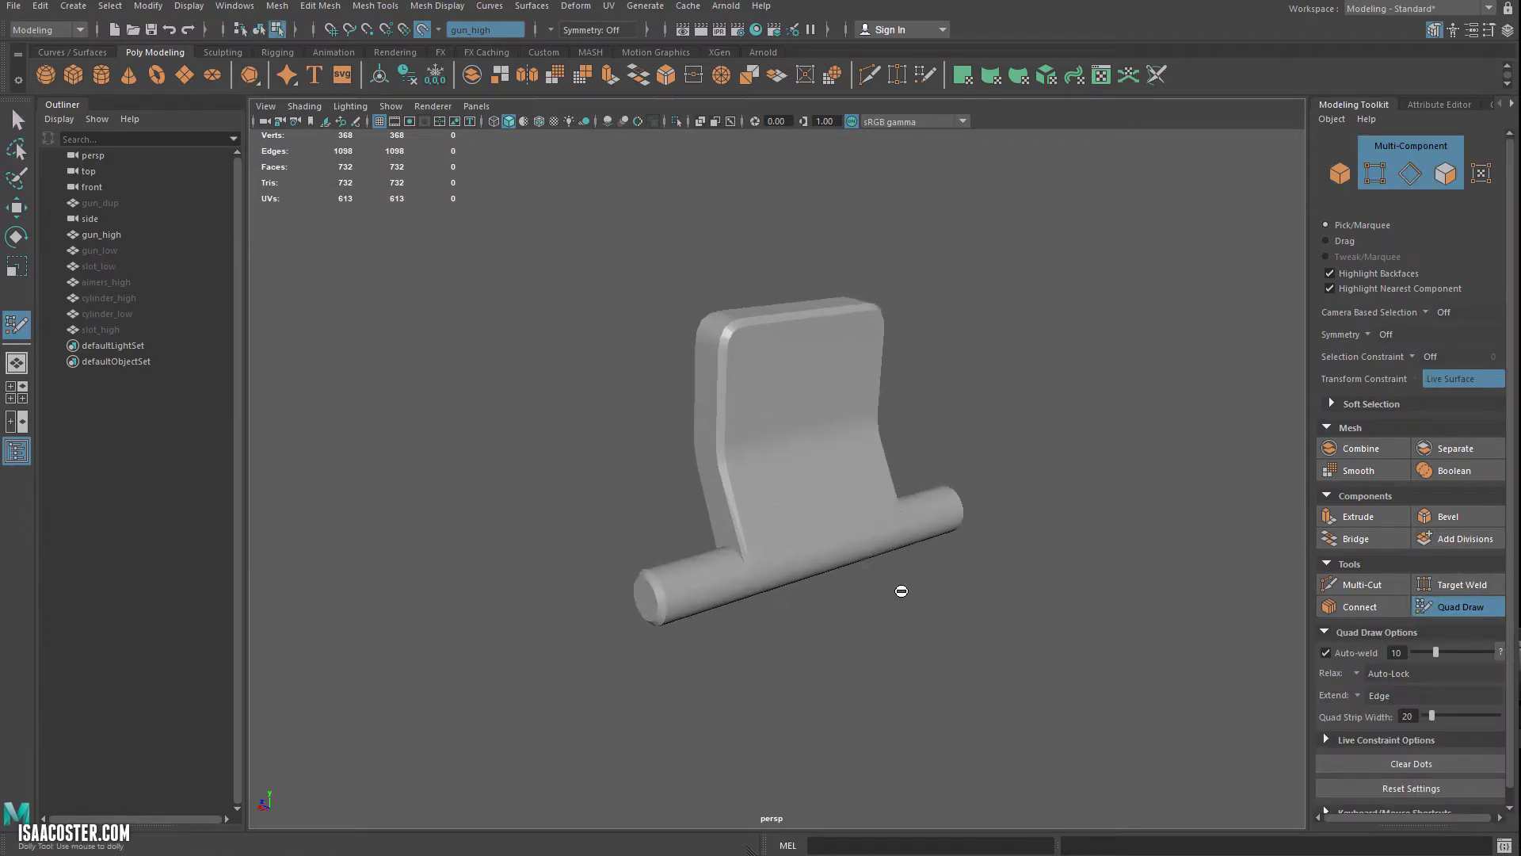
right_click_drag(851, 537, 682, 409, "alt")
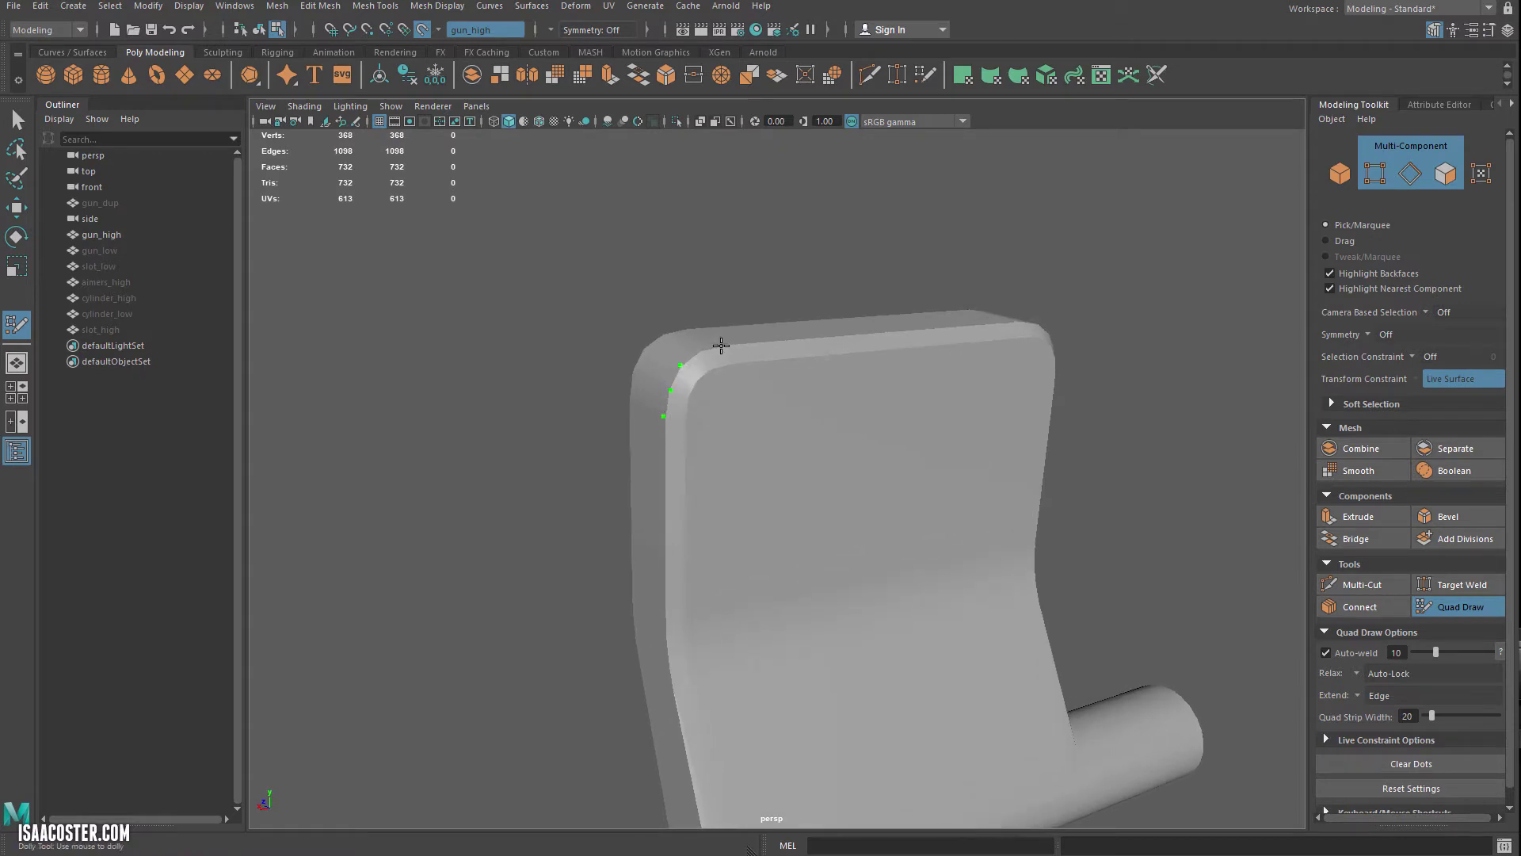
right_click_drag(721, 346, 705, 392, "alt")
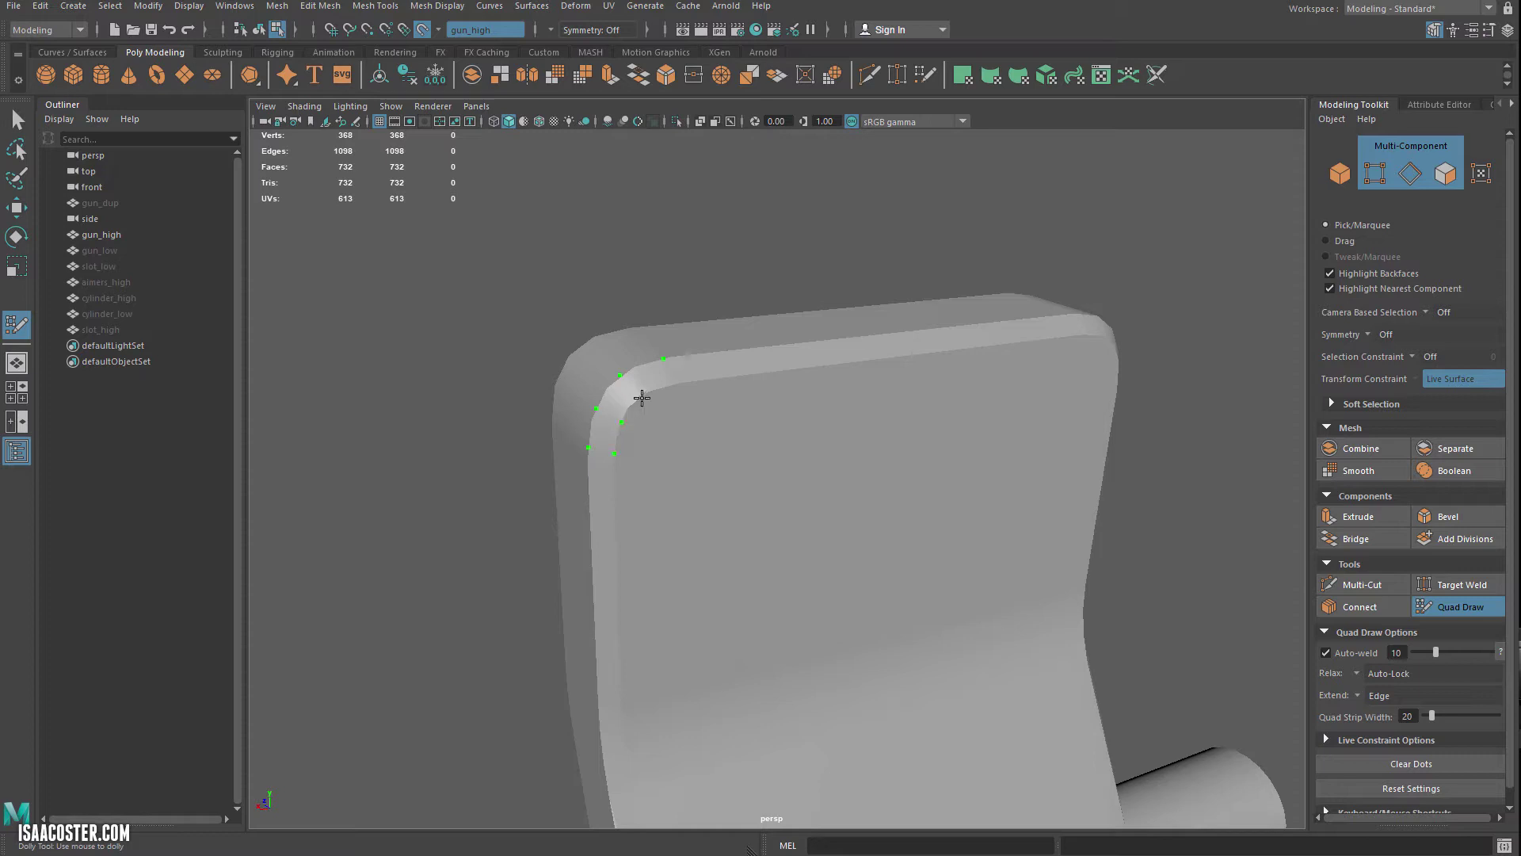
left_click(658, 379, "shift")
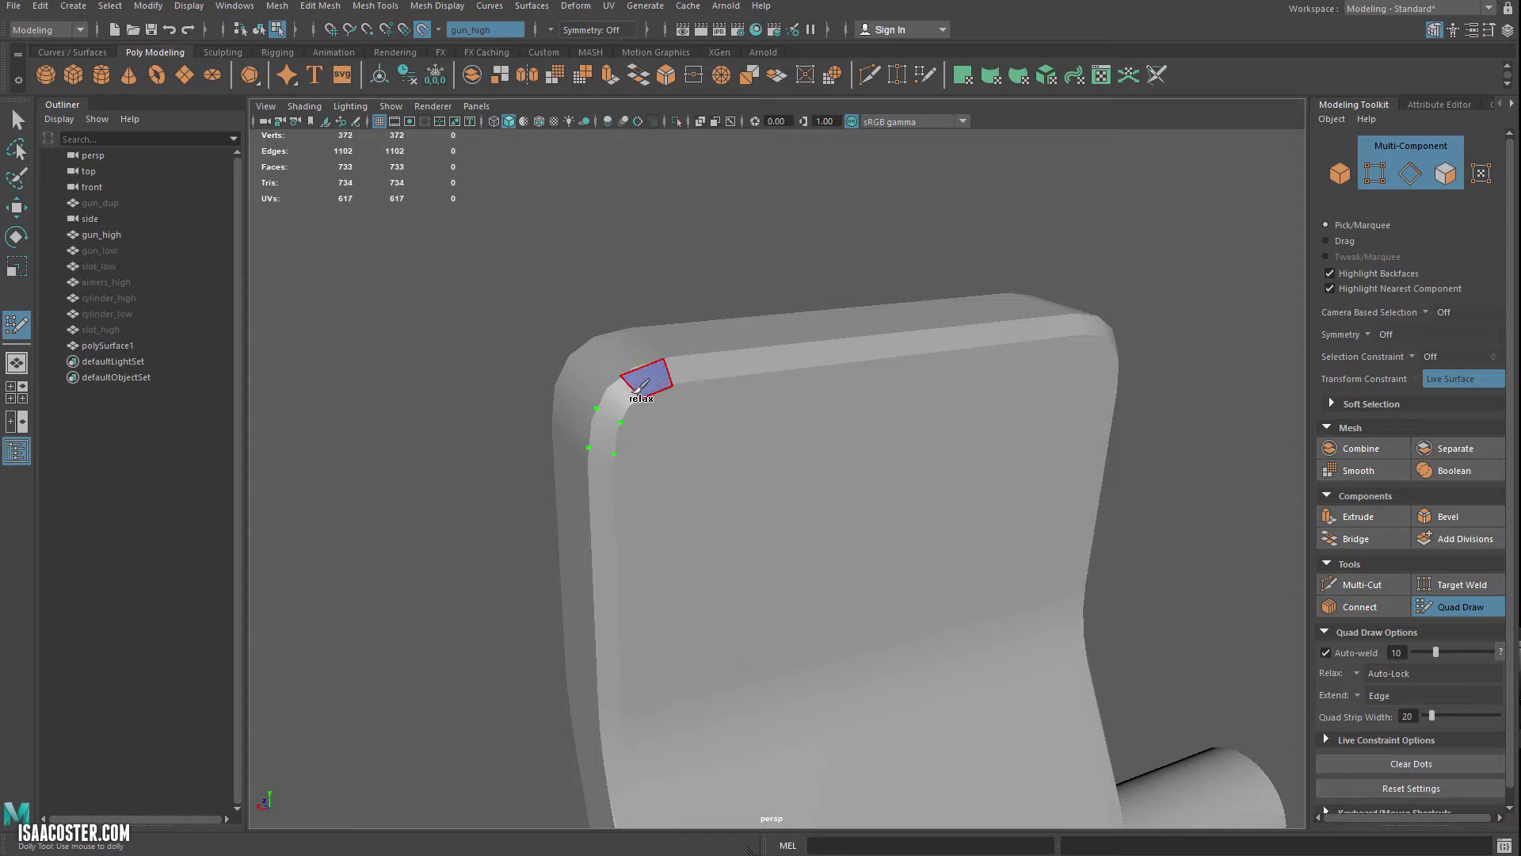
left_click(619, 397, "shift")
left_click(598, 431, "shift")
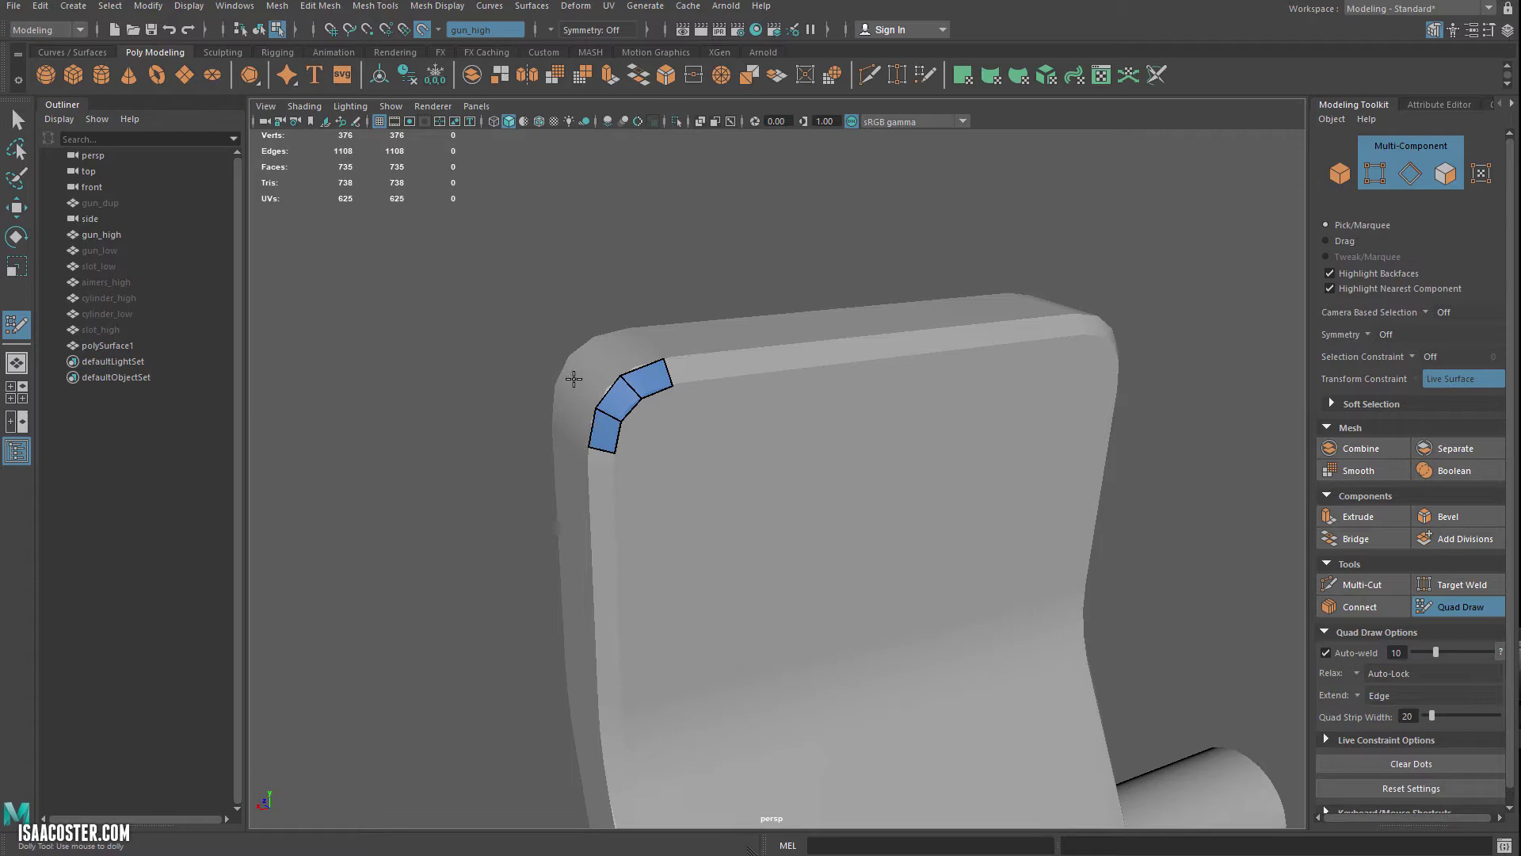
Examine the drawn quad strip and the whole sight shape from several angles
left_click_drag(612, 392, 659, 395, "alt")
left_click_drag(825, 417, 856, 418, "alt")
middle_click_drag(1022, 417, 859, 430, "alt")
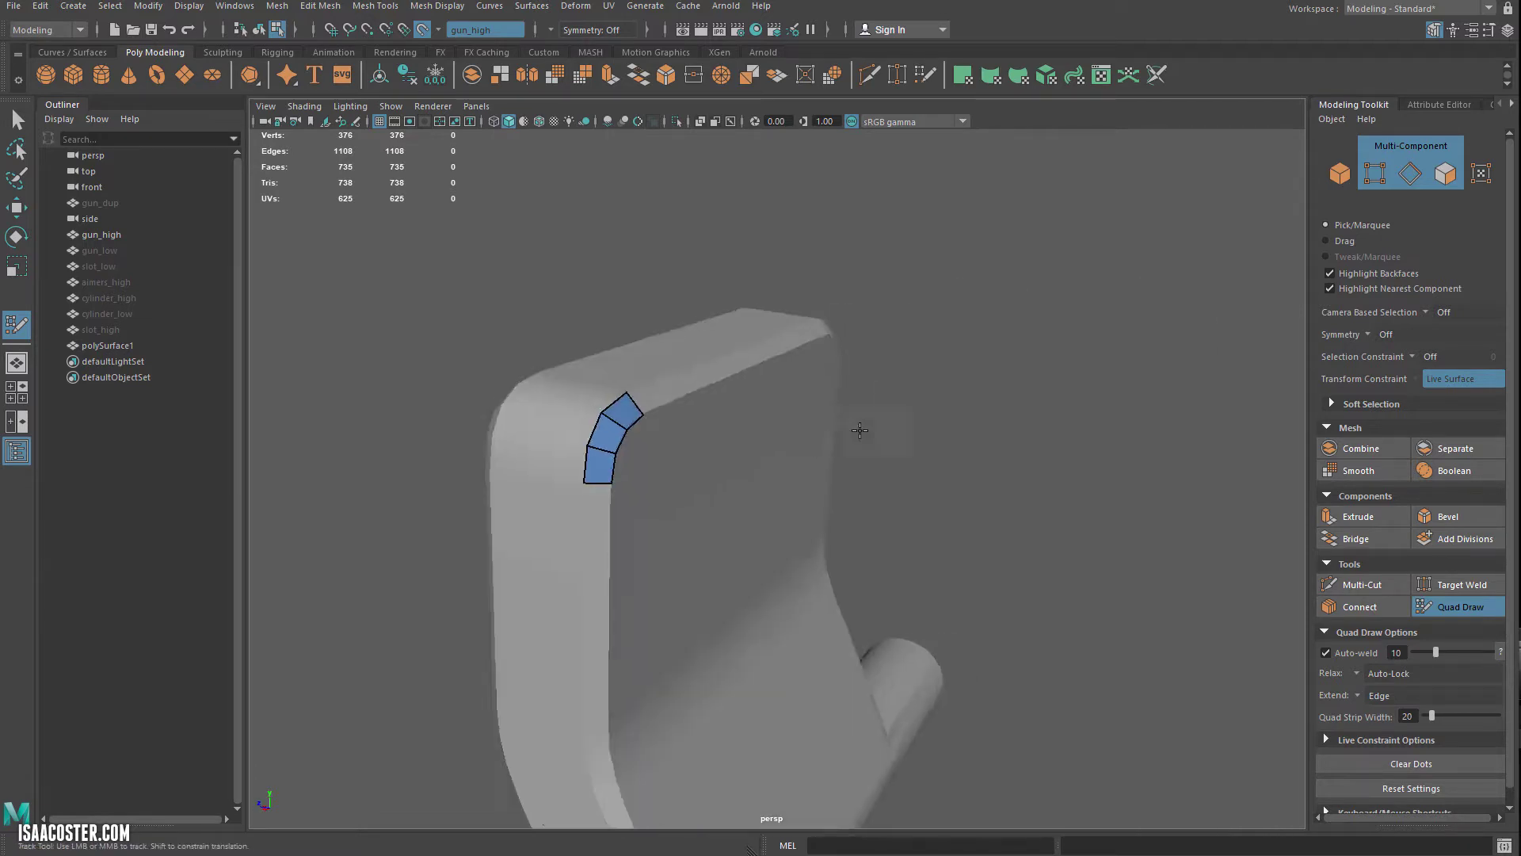
mouse_move(860, 430)
left_mouse_down("alt")
mouse_move(847, 351)
mouse_move(734, 451)
mouse_move(863, 435)
left_mouse_up("alt")
middle_click_drag(1001, 349, 911, 423, "alt")
right_click_drag(832, 554, 796, 524, "alt")
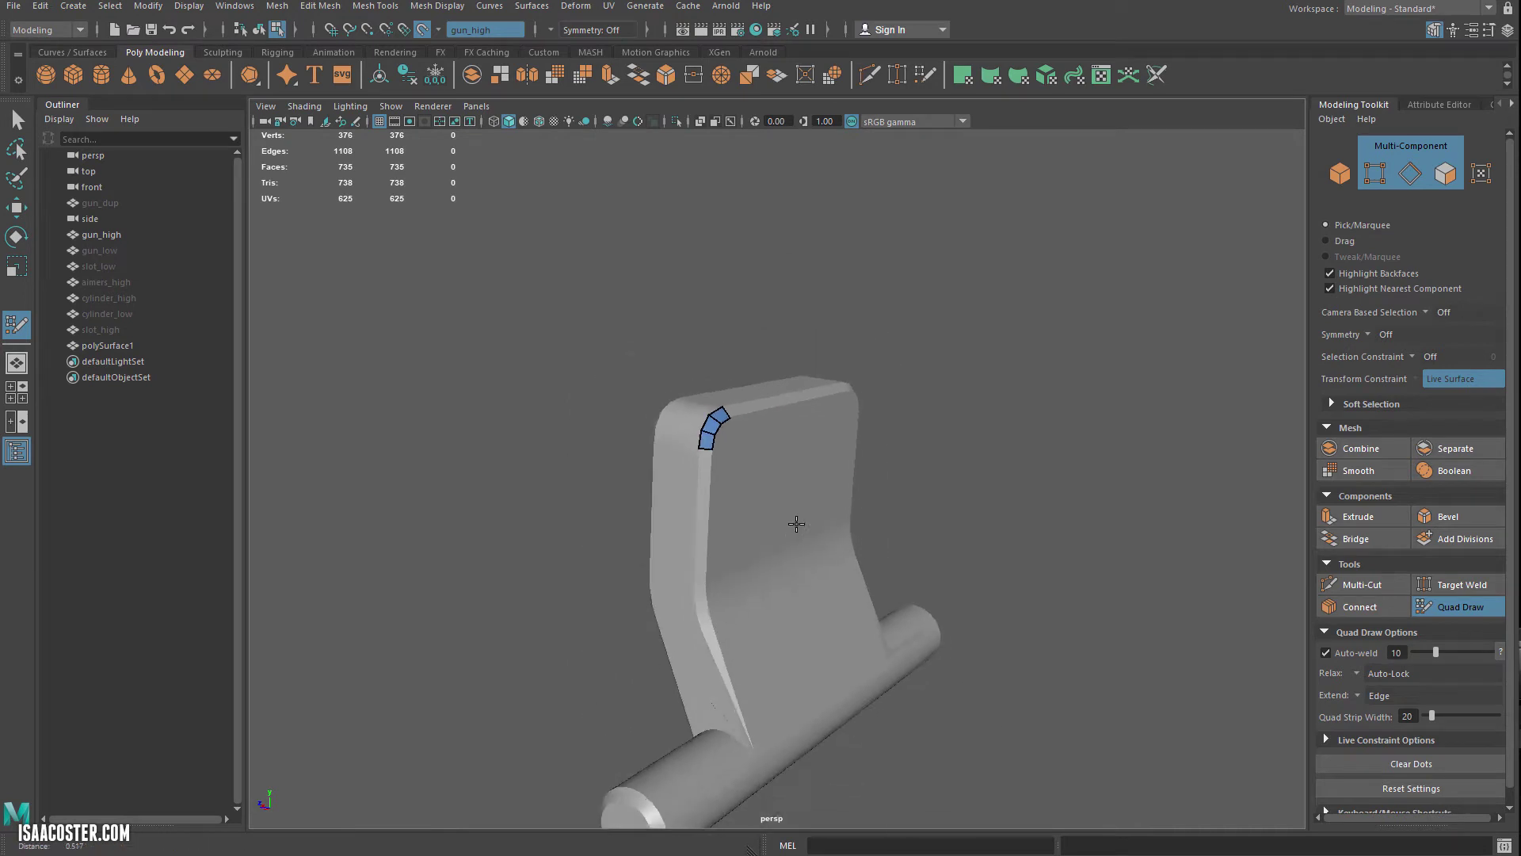
mouse_move(796, 523)
left_mouse_down("alt")
mouse_move(631, 503)
mouse_move(750, 506)
mouse_move(665, 547)
mouse_move(802, 572)
mouse_move(757, 554)
mouse_move(794, 584)
mouse_move(784, 553)
mouse_move(1037, 524)
mouse_move(794, 554)
mouse_move(824, 554)
left_mouse_up("alt")
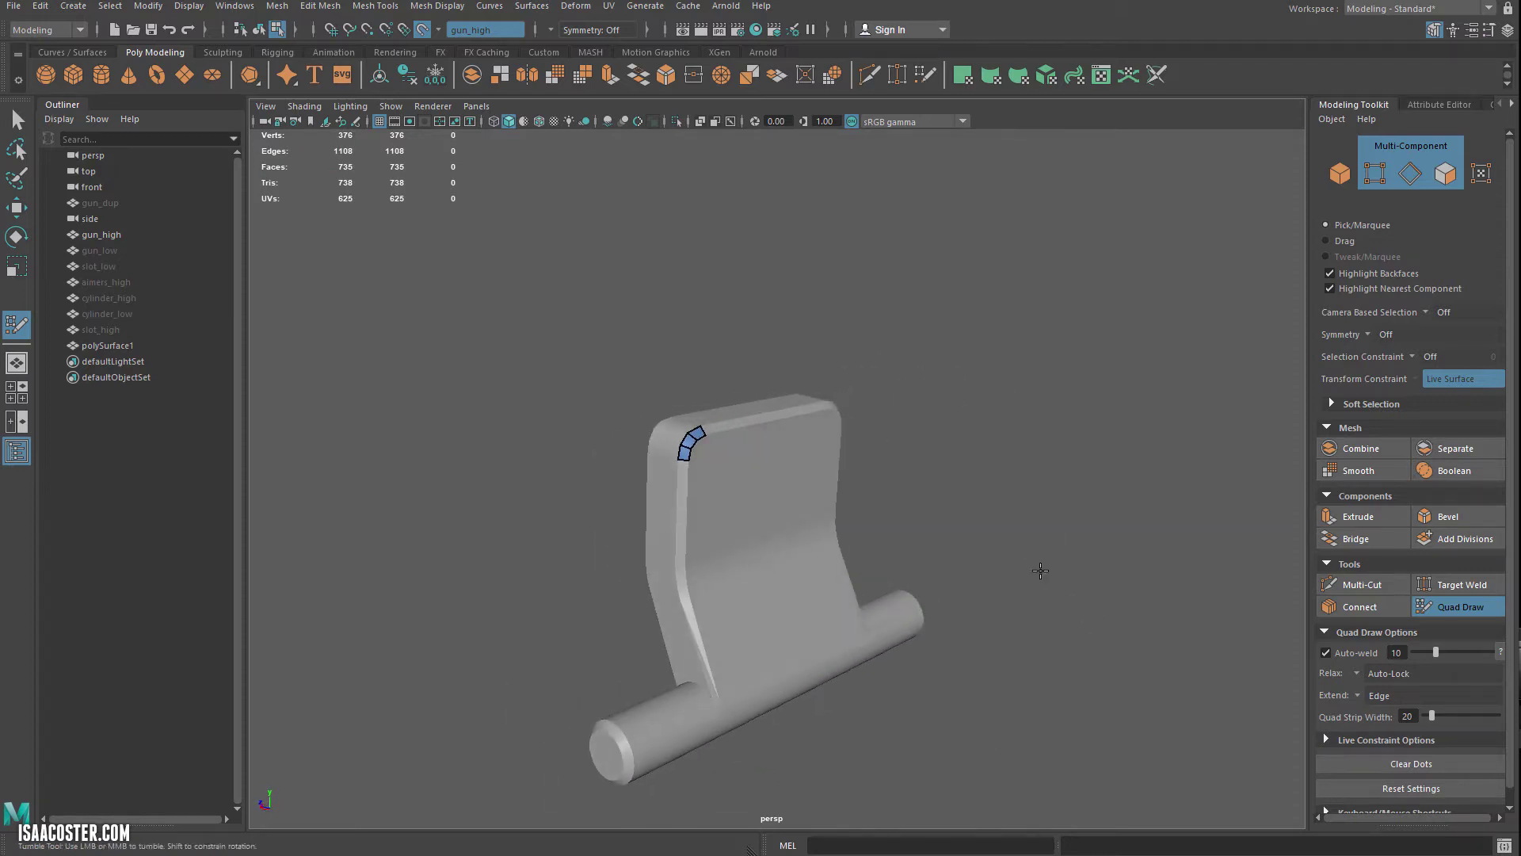
left_click_drag(1040, 608, 1006, 623, "alt")
Exit Quad Draw, delete polySurface1 and turn off the live surface on gun_high
left_click(1454, 609)
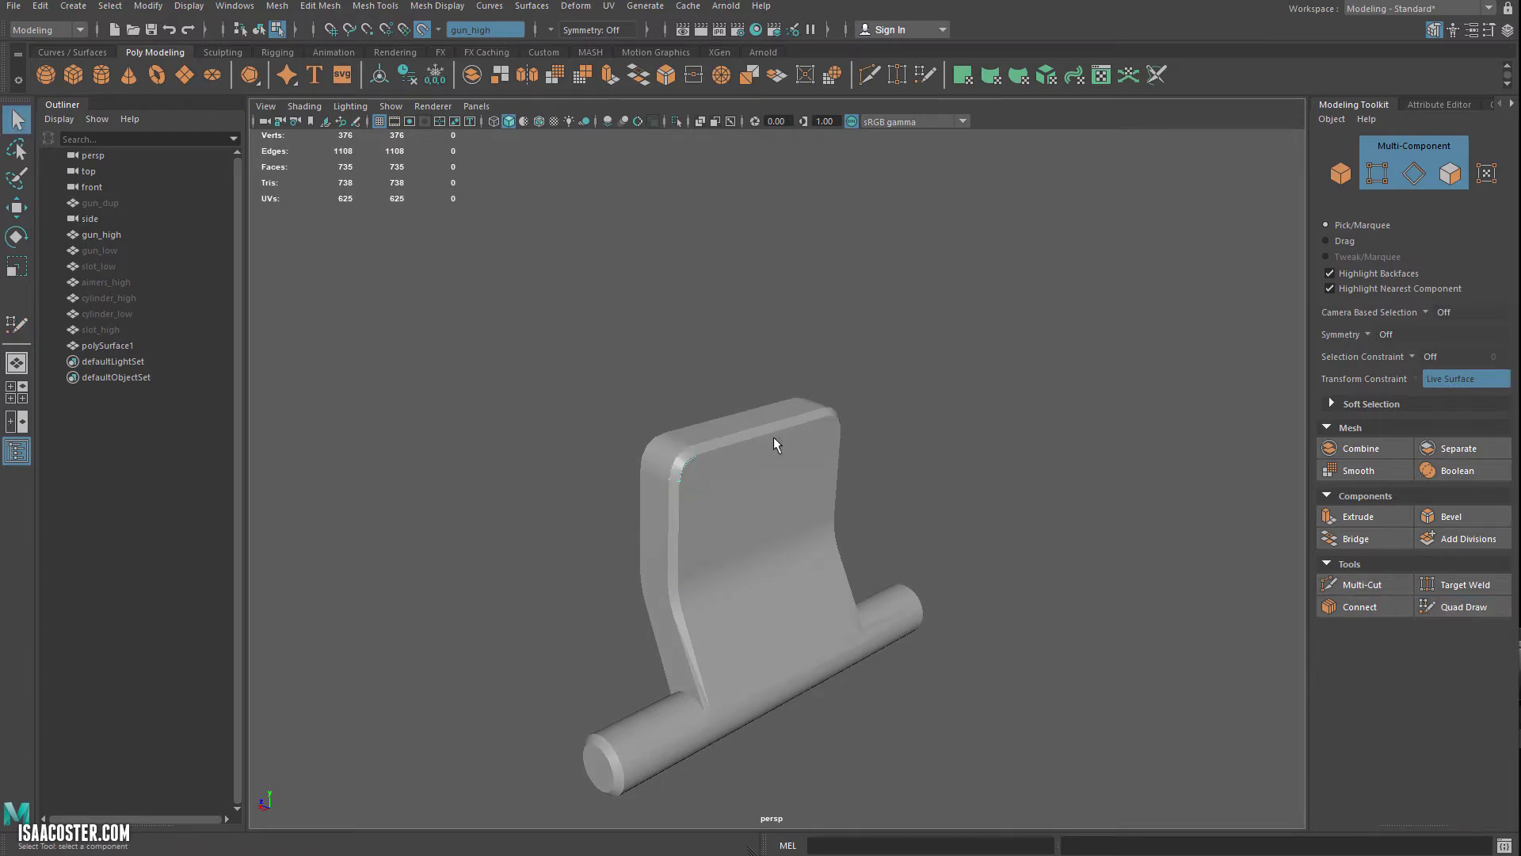
right_click_drag(1064, 401, 1063, 440)
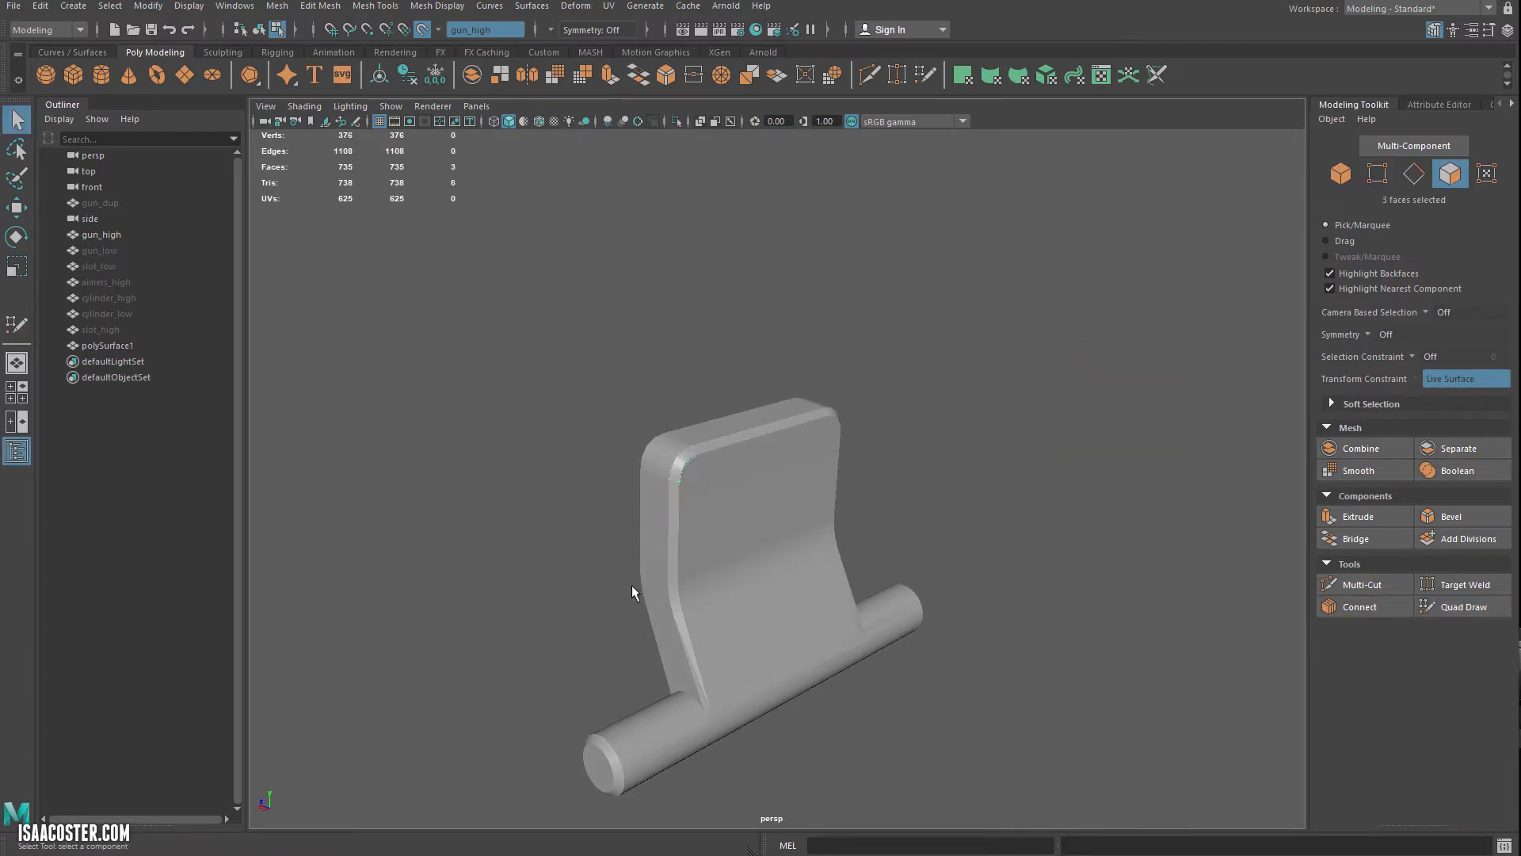
key("F8")
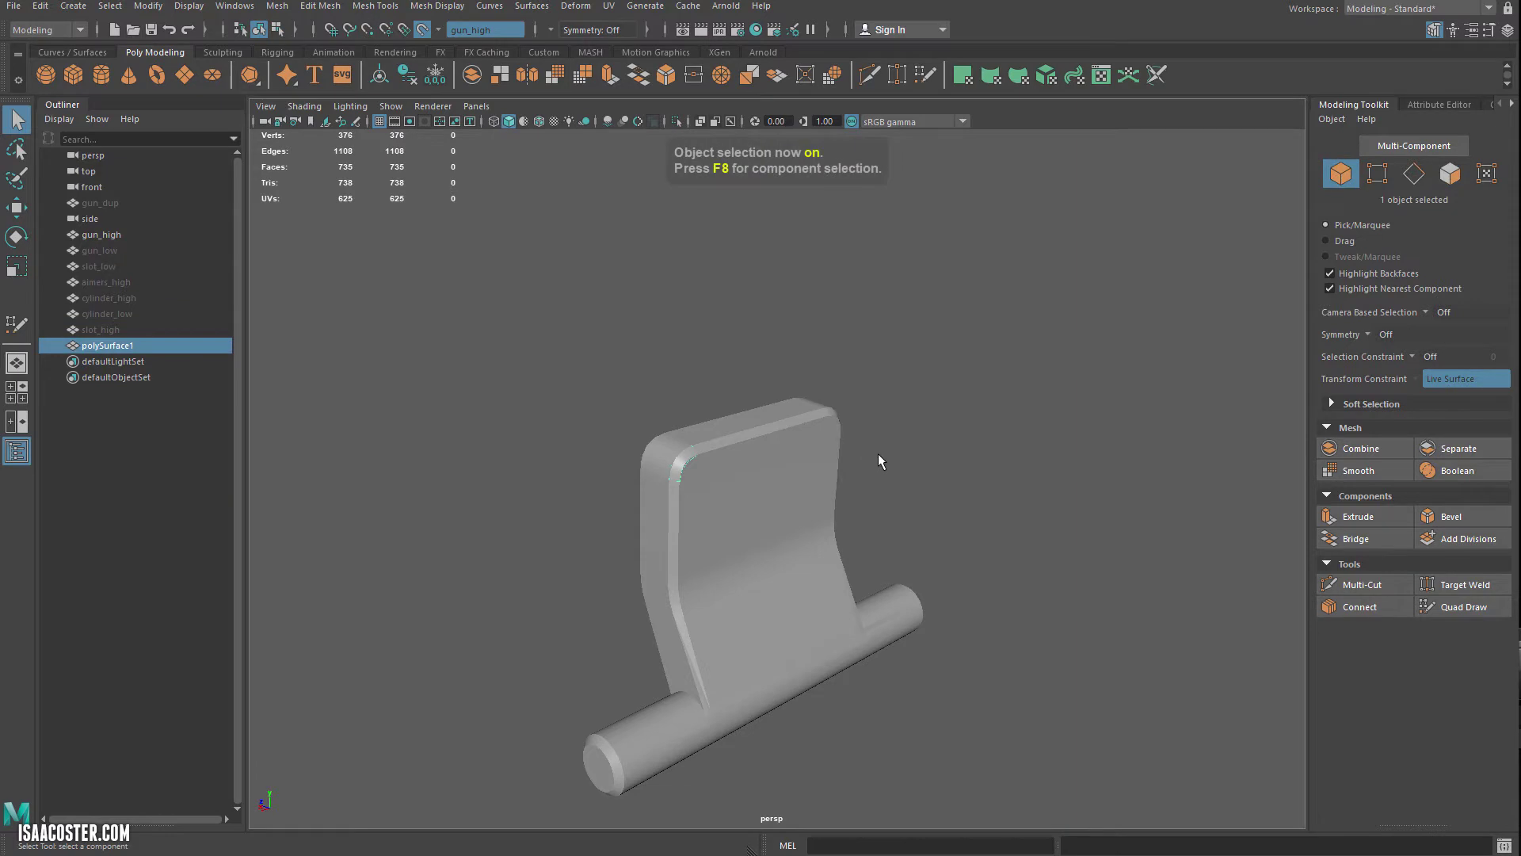
key("Delete")
key("w")
left_click_drag(829, 610, 750, 570, "alt")
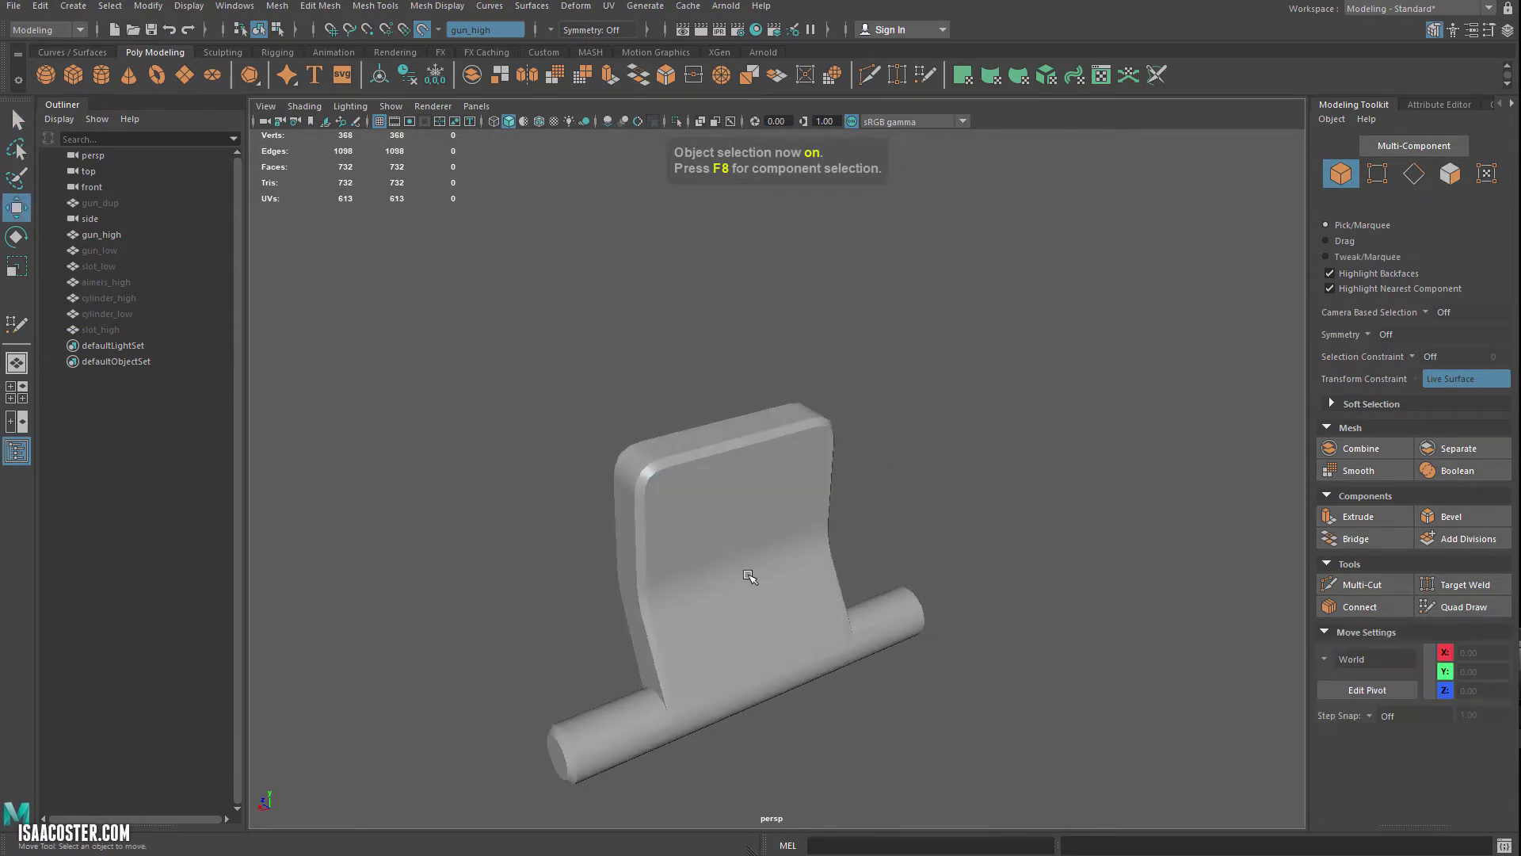
left_click(422, 30)
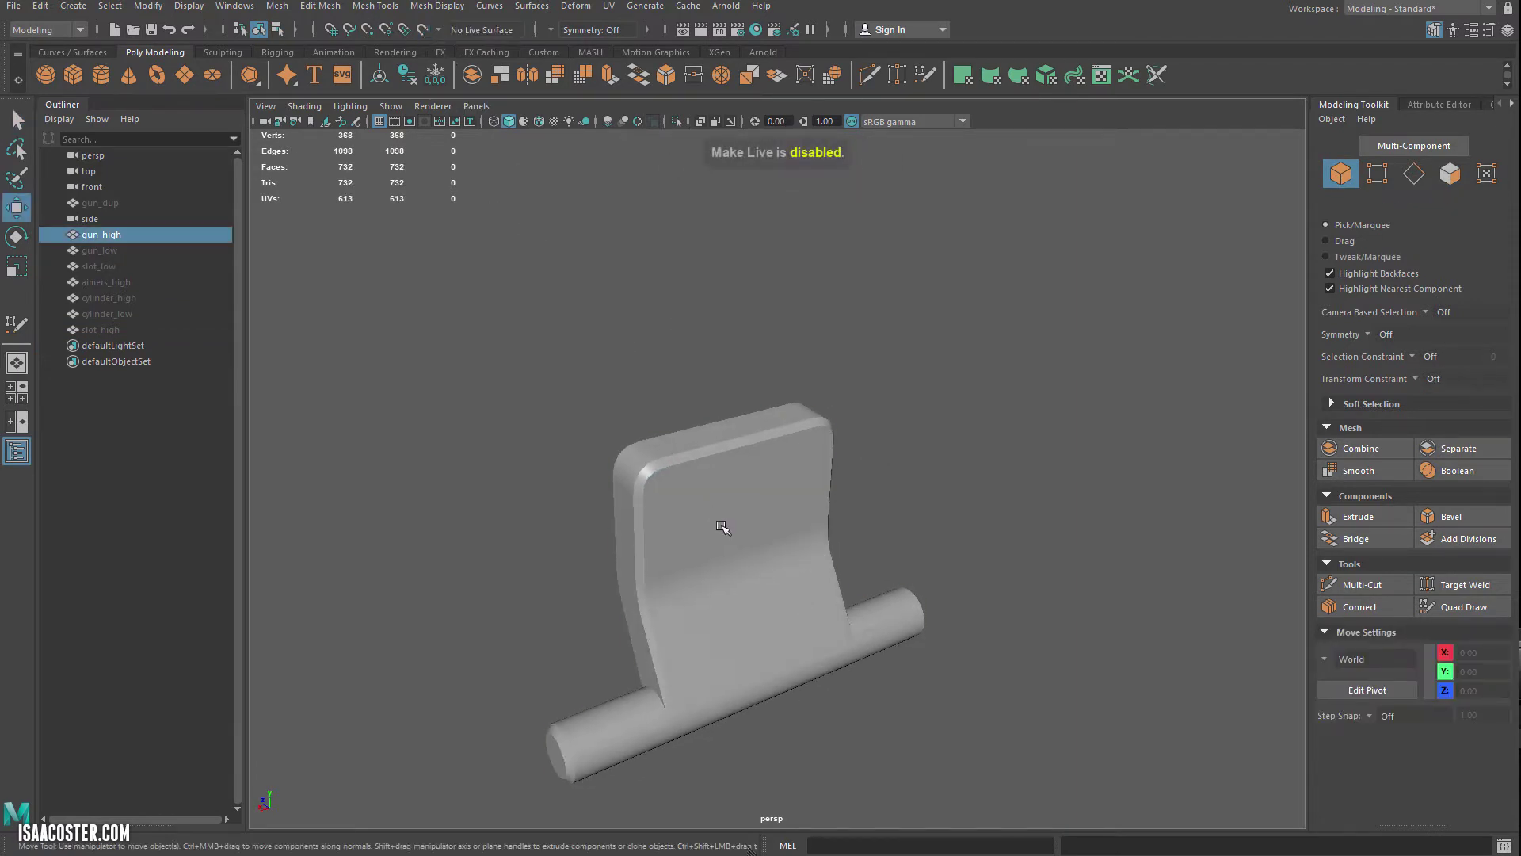
Center the pivot of gun_high on the sight mesh
left_click(149, 6)
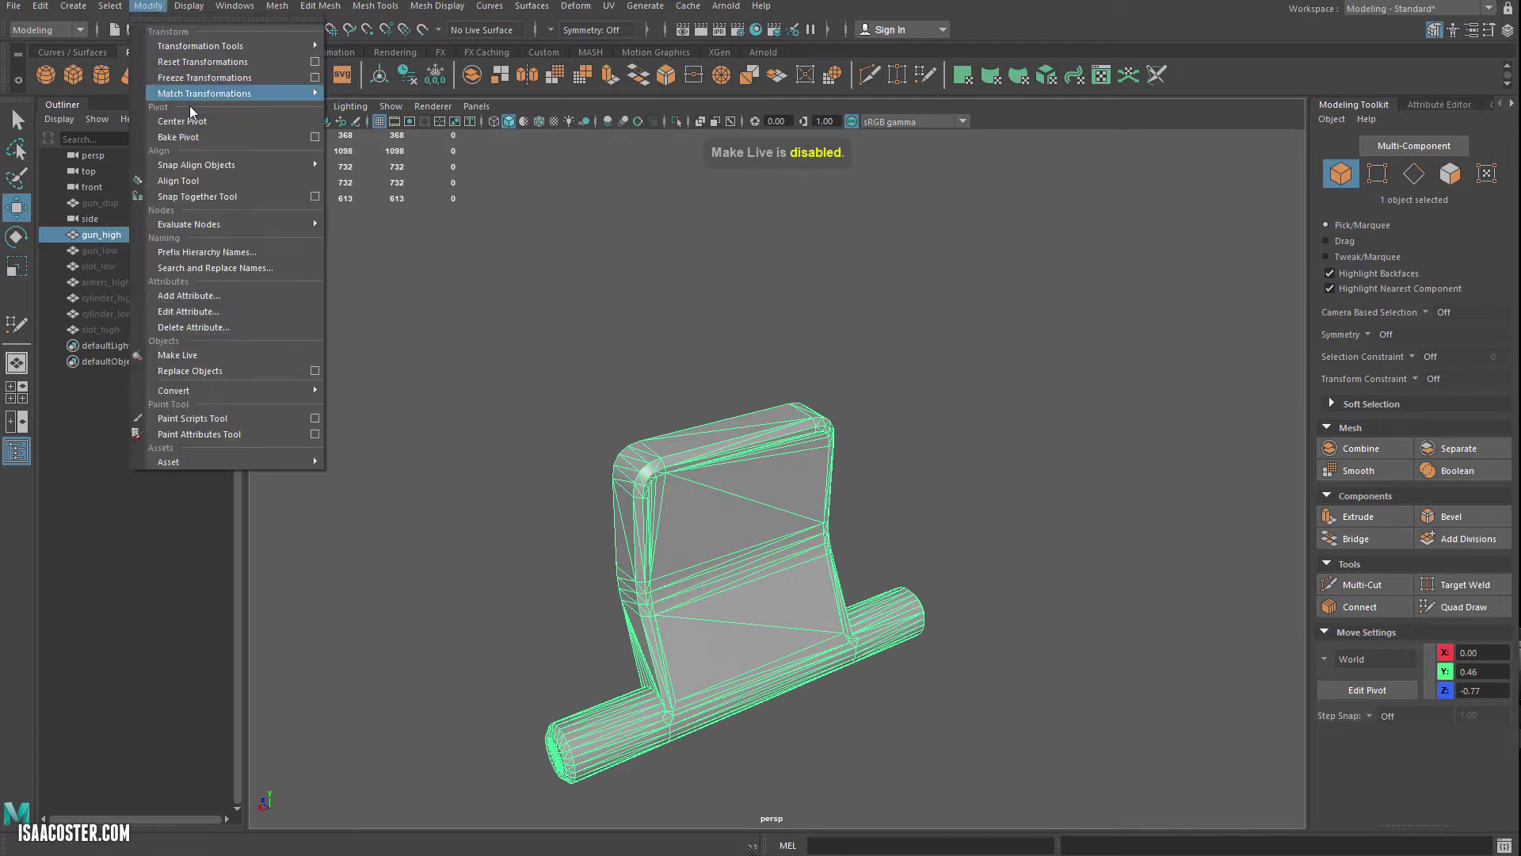
left_click(171, 92)
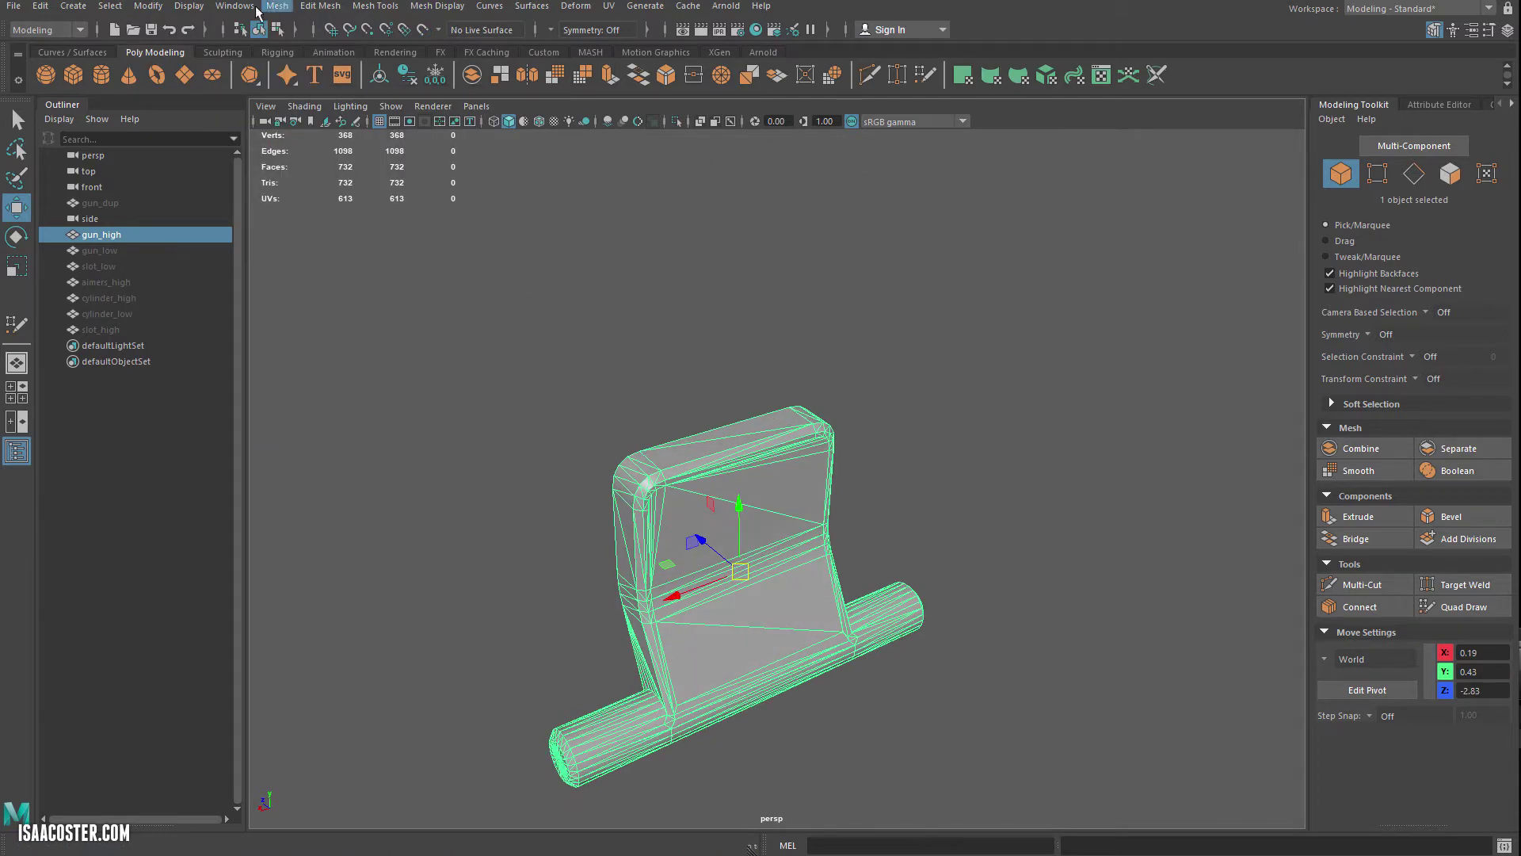
left_click(198, 8)
left_click(584, 233)
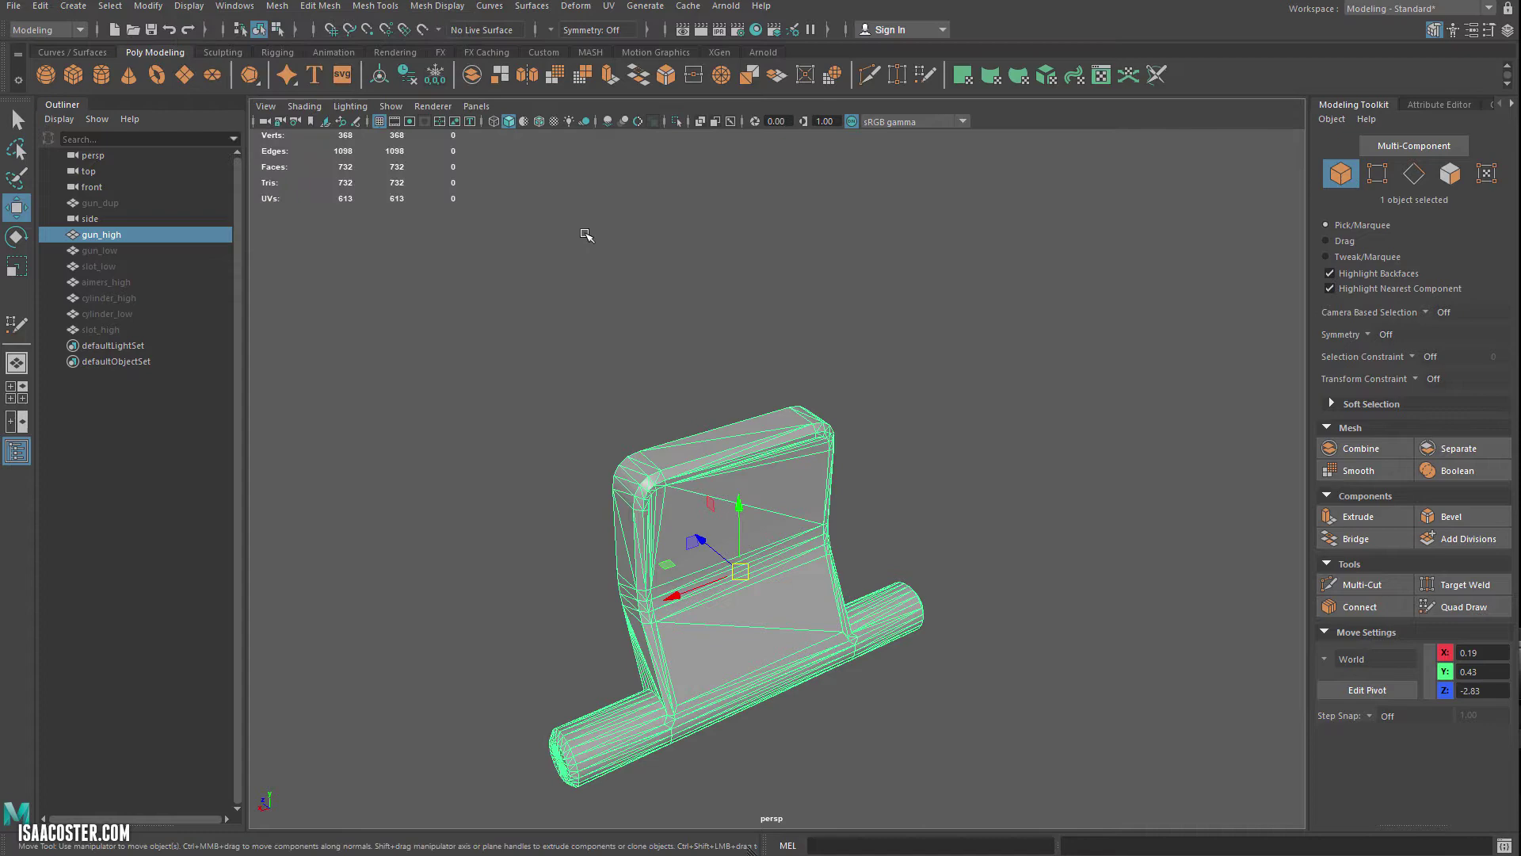
mouse_move(567, 324)
left_mouse_down("alt")
mouse_move(540, 309)
mouse_move(542, 329)
left_mouse_up("alt")
Switch to the front view, hide the persp camera object and frame gun_high
key("space")
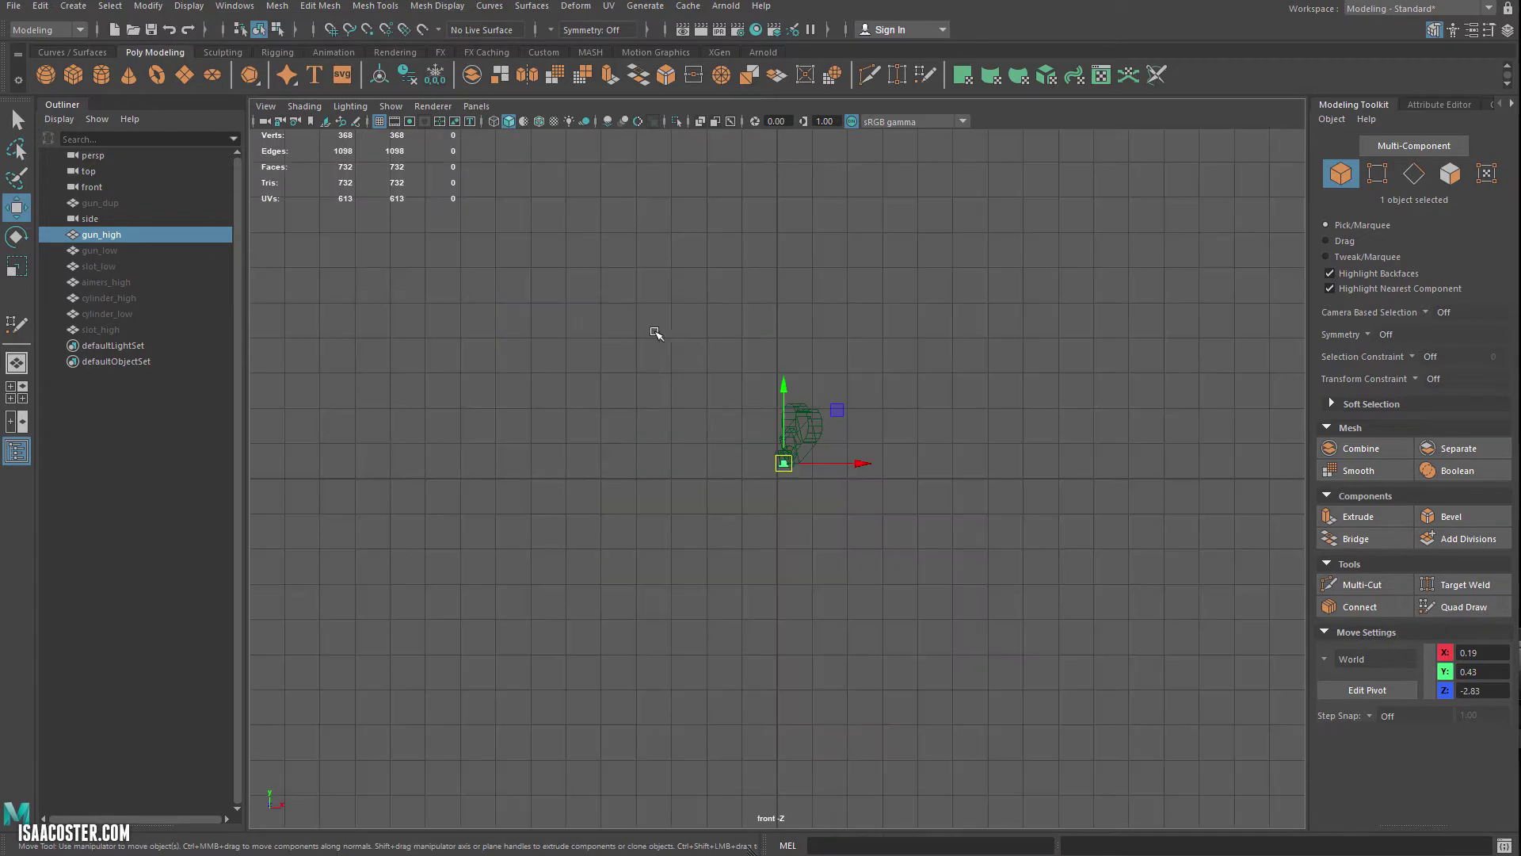
scroll(814, 487, "up", 2)
left_click(833, 333)
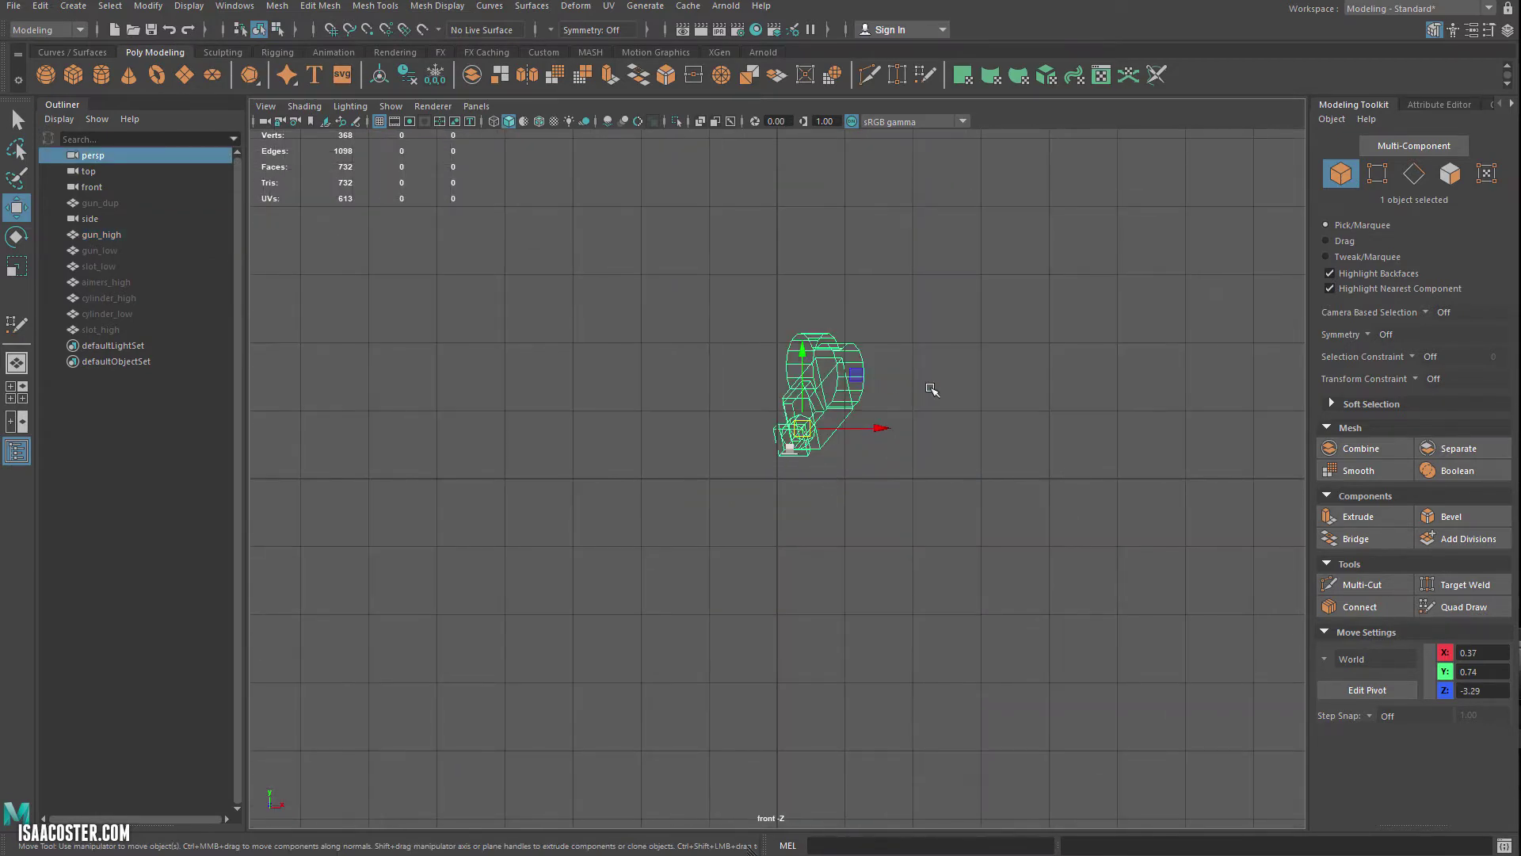
key("ctrl+h")
key("f")
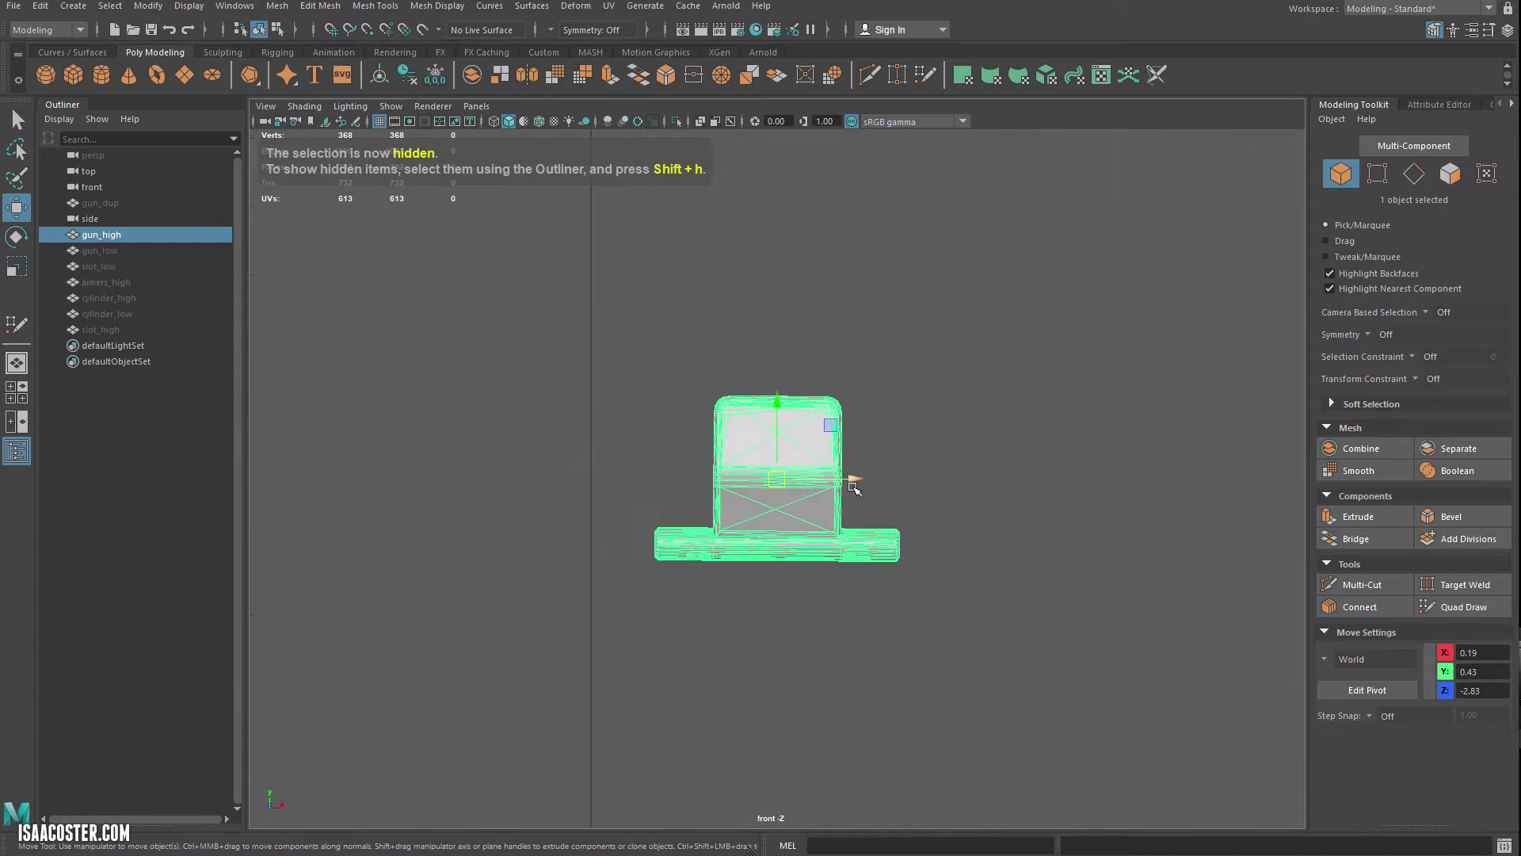
Move gun_high along X to the world centre line, bringing its X position to 0.00
scroll(852, 486, "up", 2)
left_click_drag(848, 489, 648, 490)
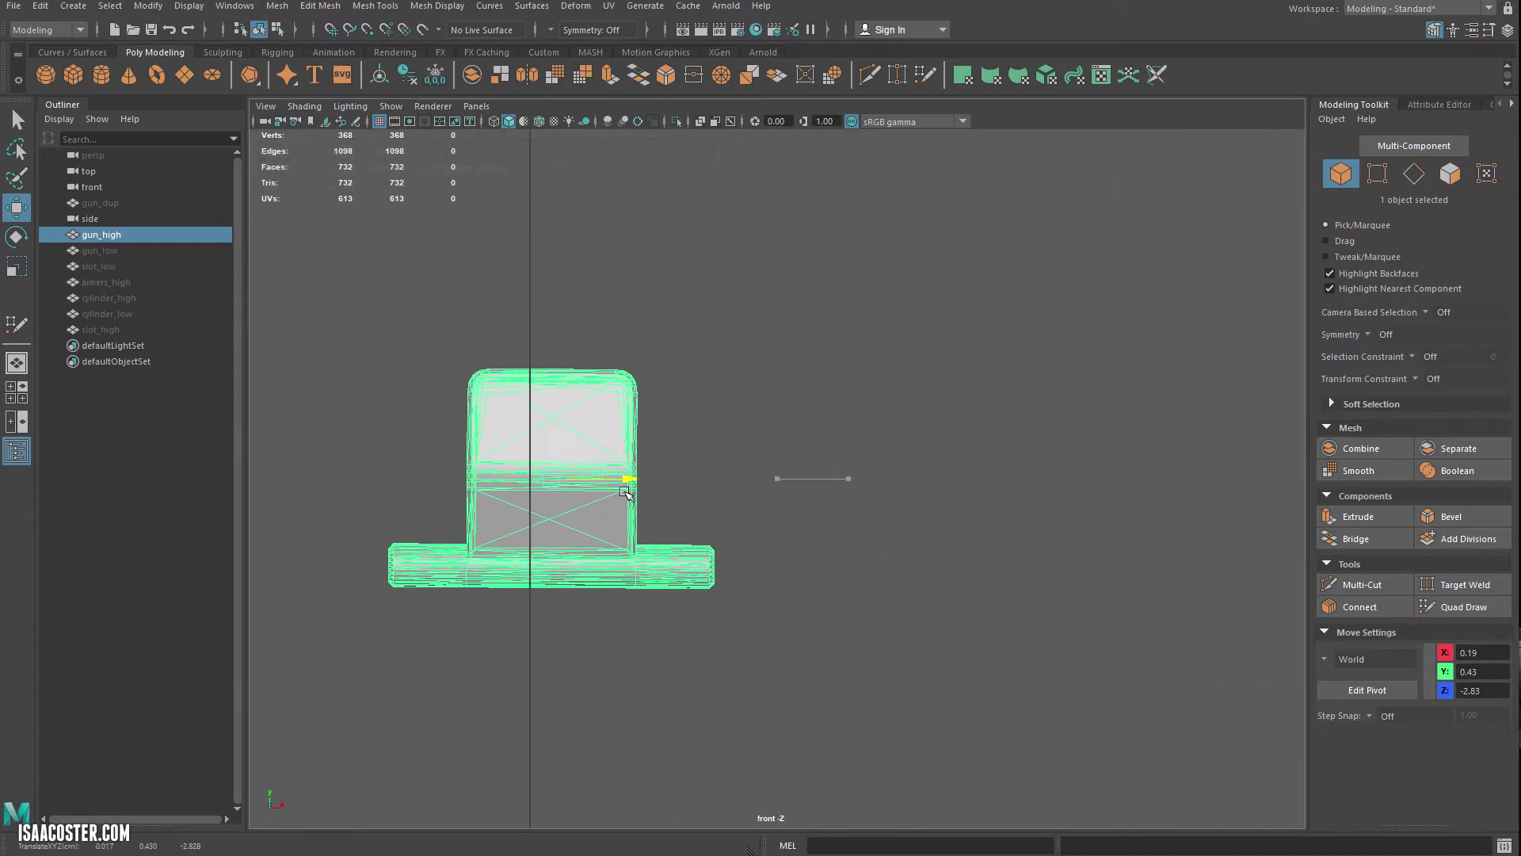
left_click_drag(624, 492, 602, 491)
scroll(546, 472, "up", 5)
middle_click_drag(666, 450, 1022, 458, "alt")
scroll(731, 475, "up", 4)
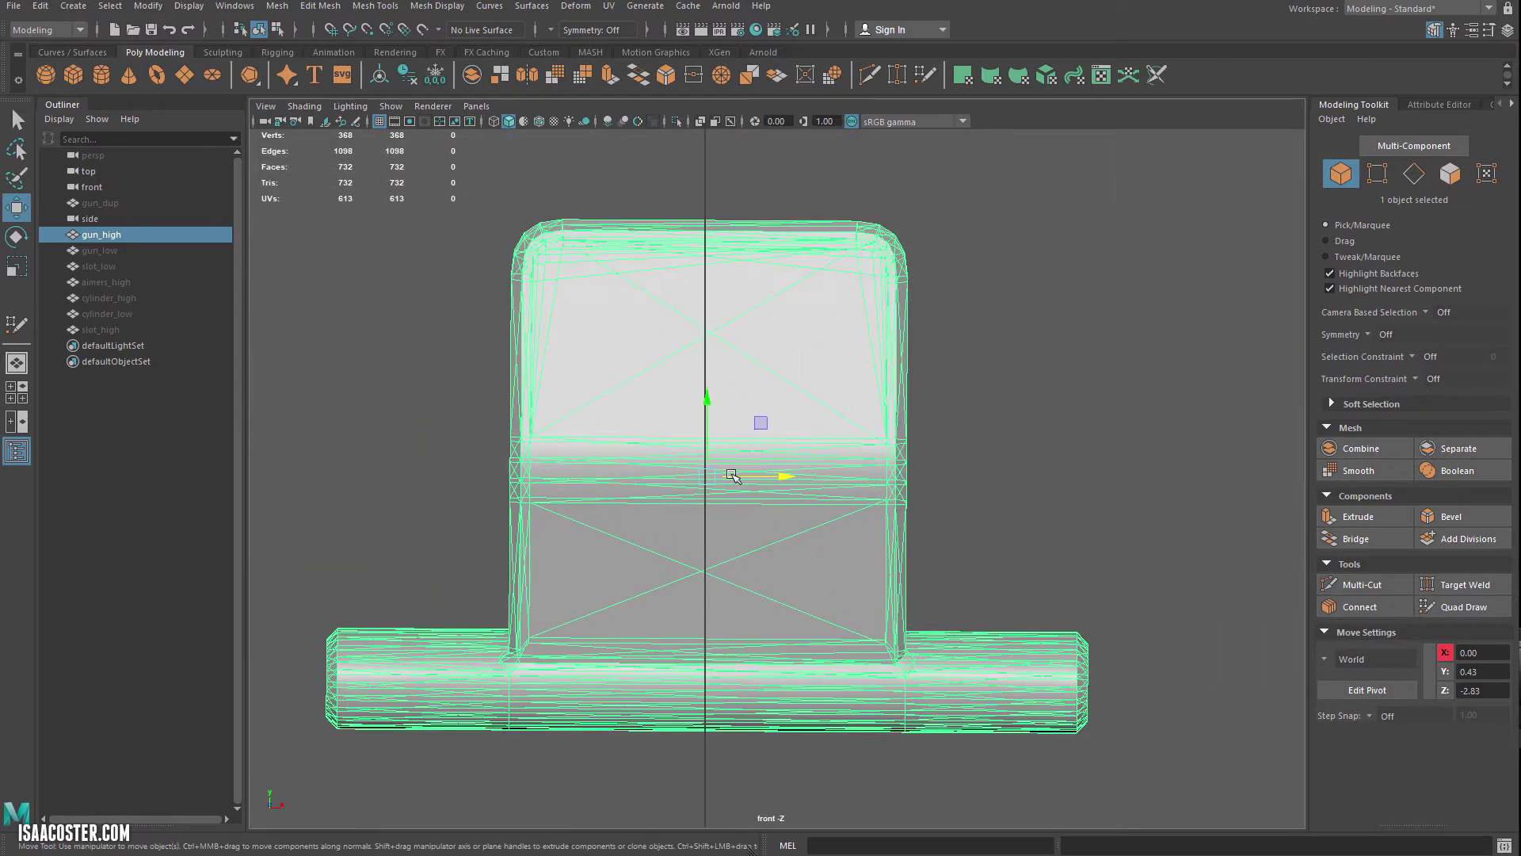
Fine-tune gun_high's X alignment against the central grid line at close range and return to the perspective view
middle_click_drag(731, 475, 813, 471, "alt")
scroll(813, 471, "up", 3)
left_click_drag(842, 476, 841, 476)
scroll(838, 475, "up", 3)
middle_click_drag(836, 475, 880, 594, "alt")
left_click_drag(870, 594, 883, 593)
scroll(845, 604, "up", 3)
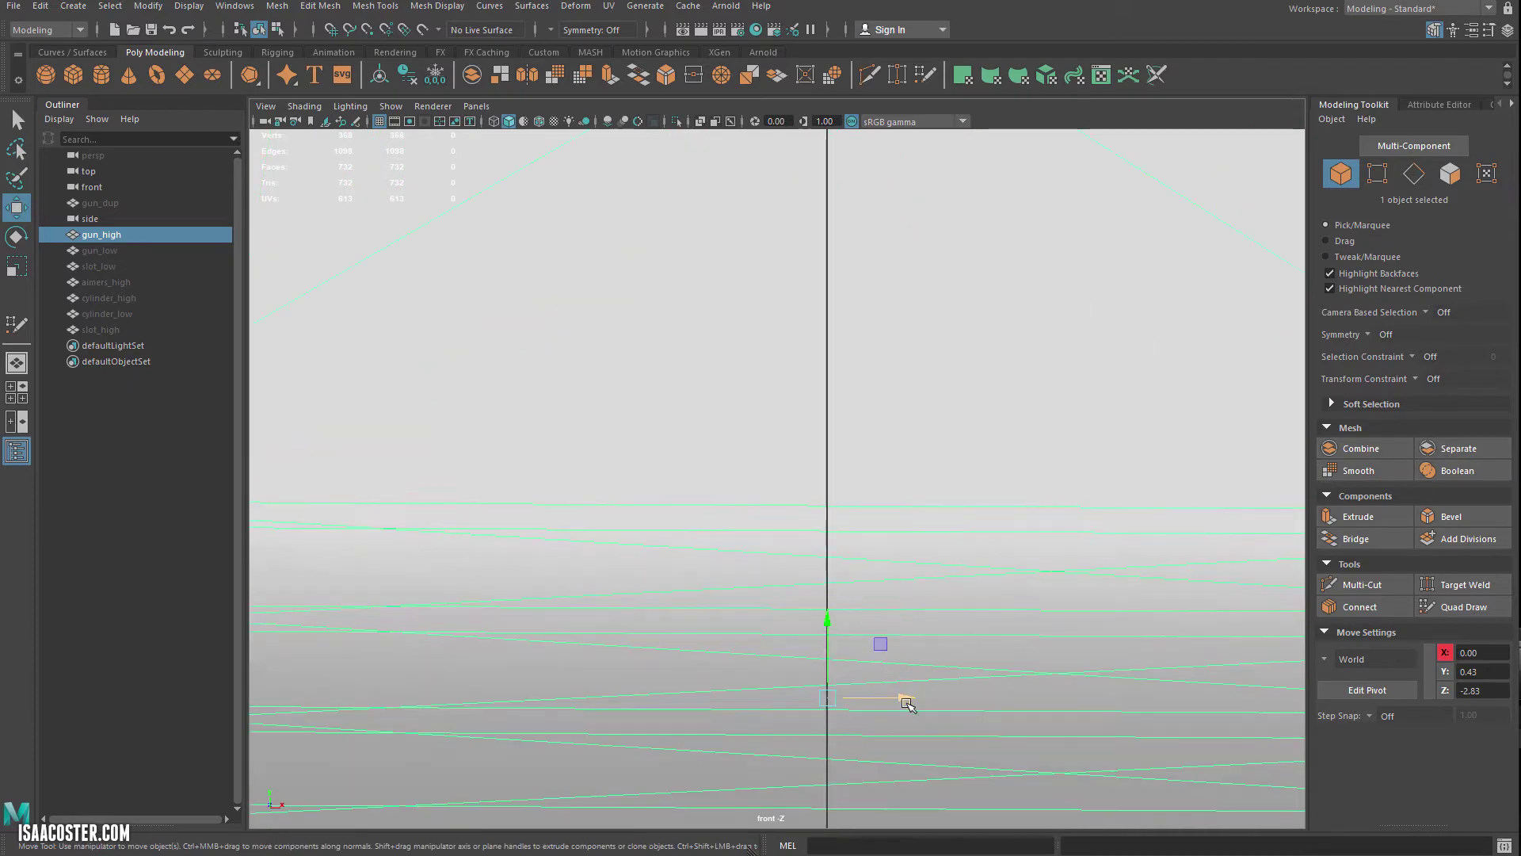
left_click_drag(901, 697, 902, 697)
right_click_drag(904, 694, 856, 597, "alt")
key("space")
left_click_drag(852, 578, 853, 553)
left_click_drag(879, 572, 729, 513, "alt")
middle_click_drag(1075, 403, 969, 402, "alt")
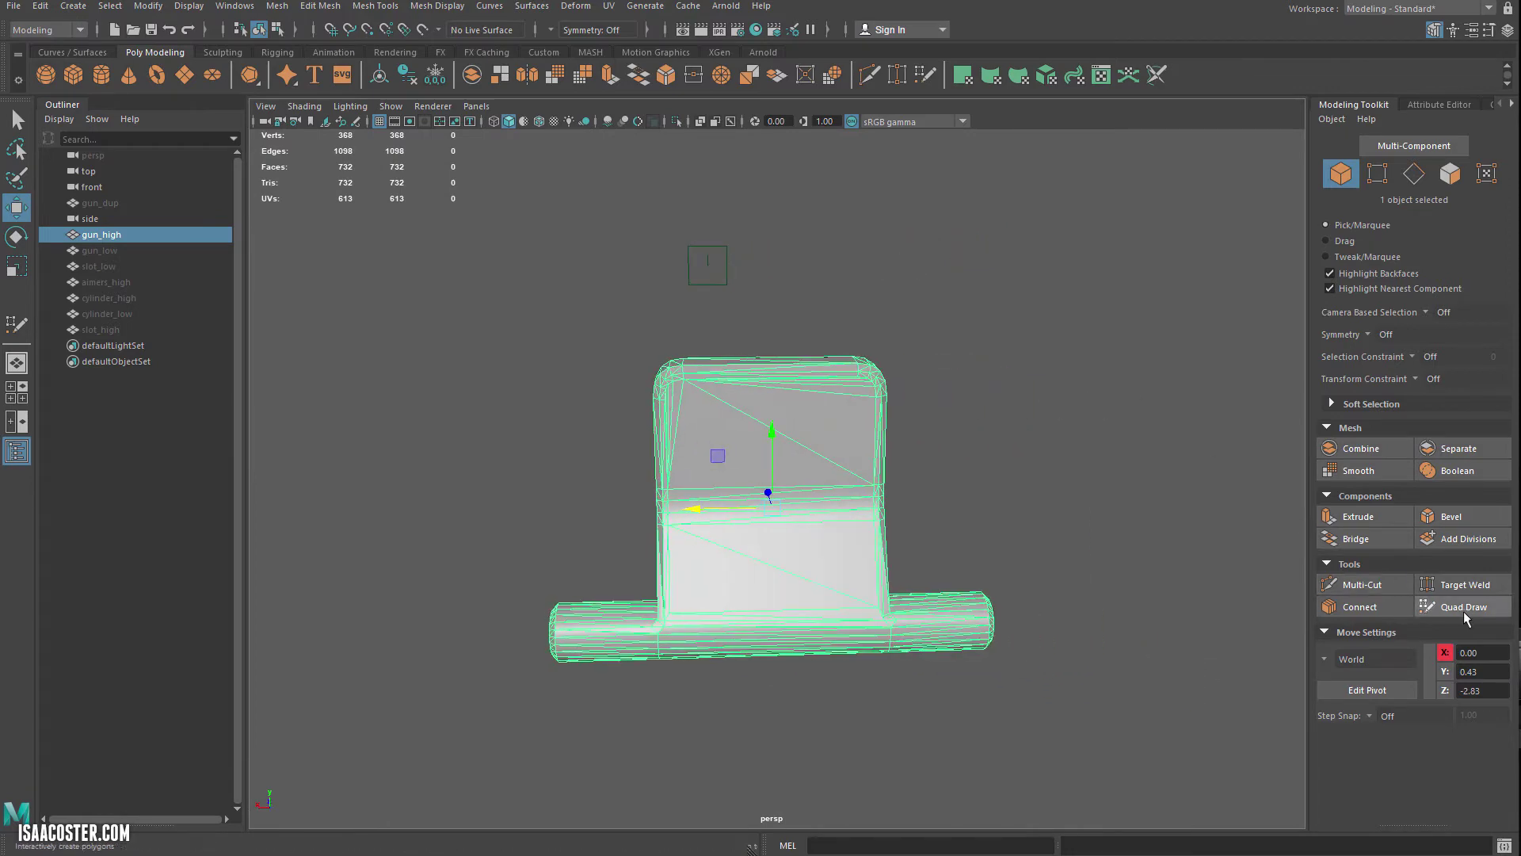
Start Quad Draw and set the modeling symmetry to World X
left_click(1460, 606)
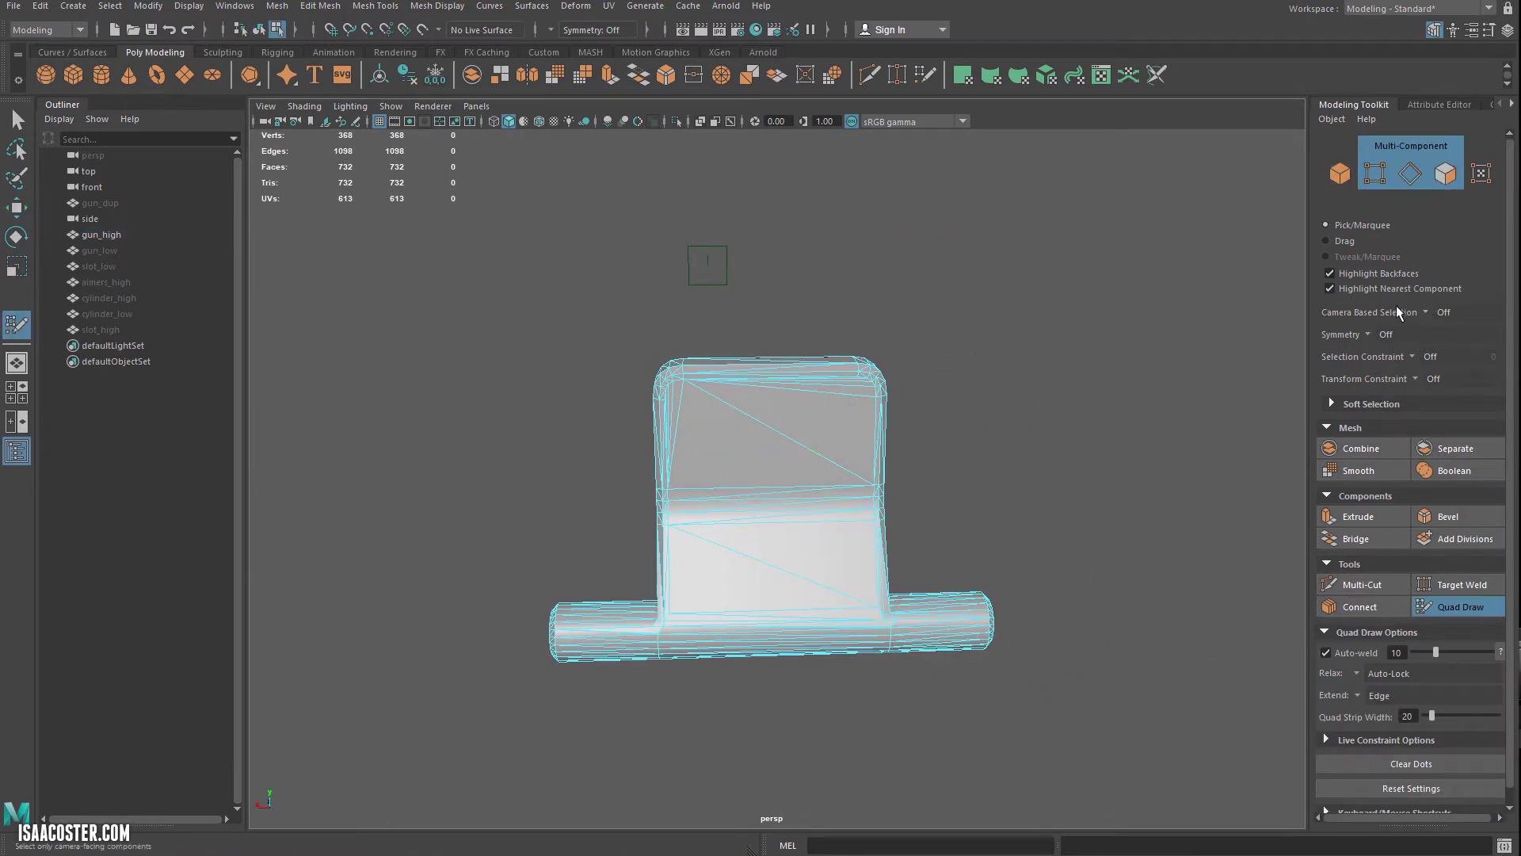
left_click(1426, 312)
left_click(1367, 334)
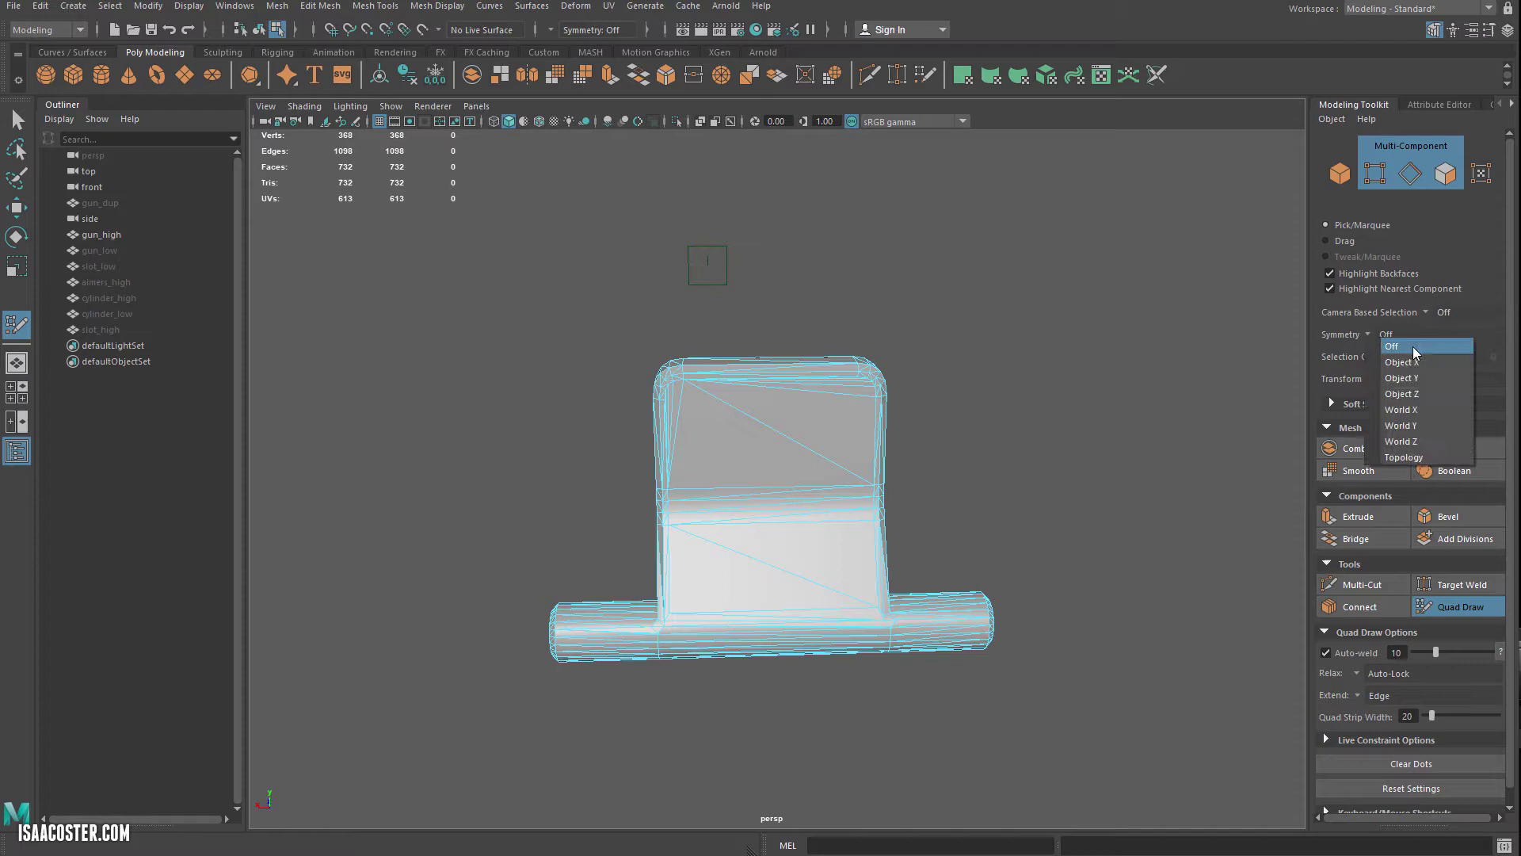
left_click(1418, 412)
left_click_drag(935, 394, 983, 393, "alt")
scroll(983, 393, "up", 5)
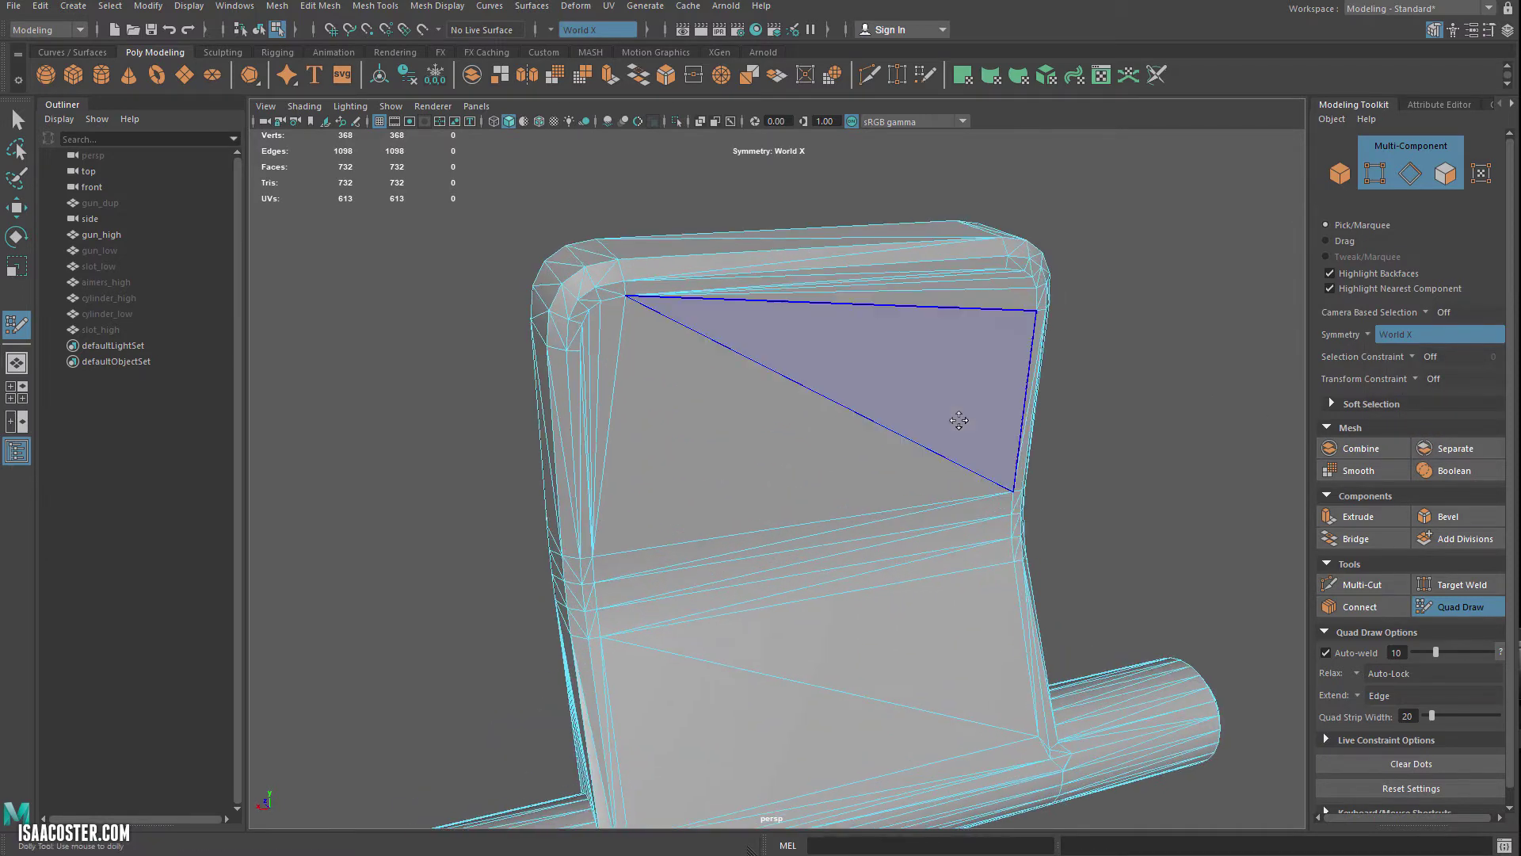
Leave Quad Draw, return to object selection and make gun_high the live surface
left_click(1460, 606)
left_click(832, 273)
key("F8")
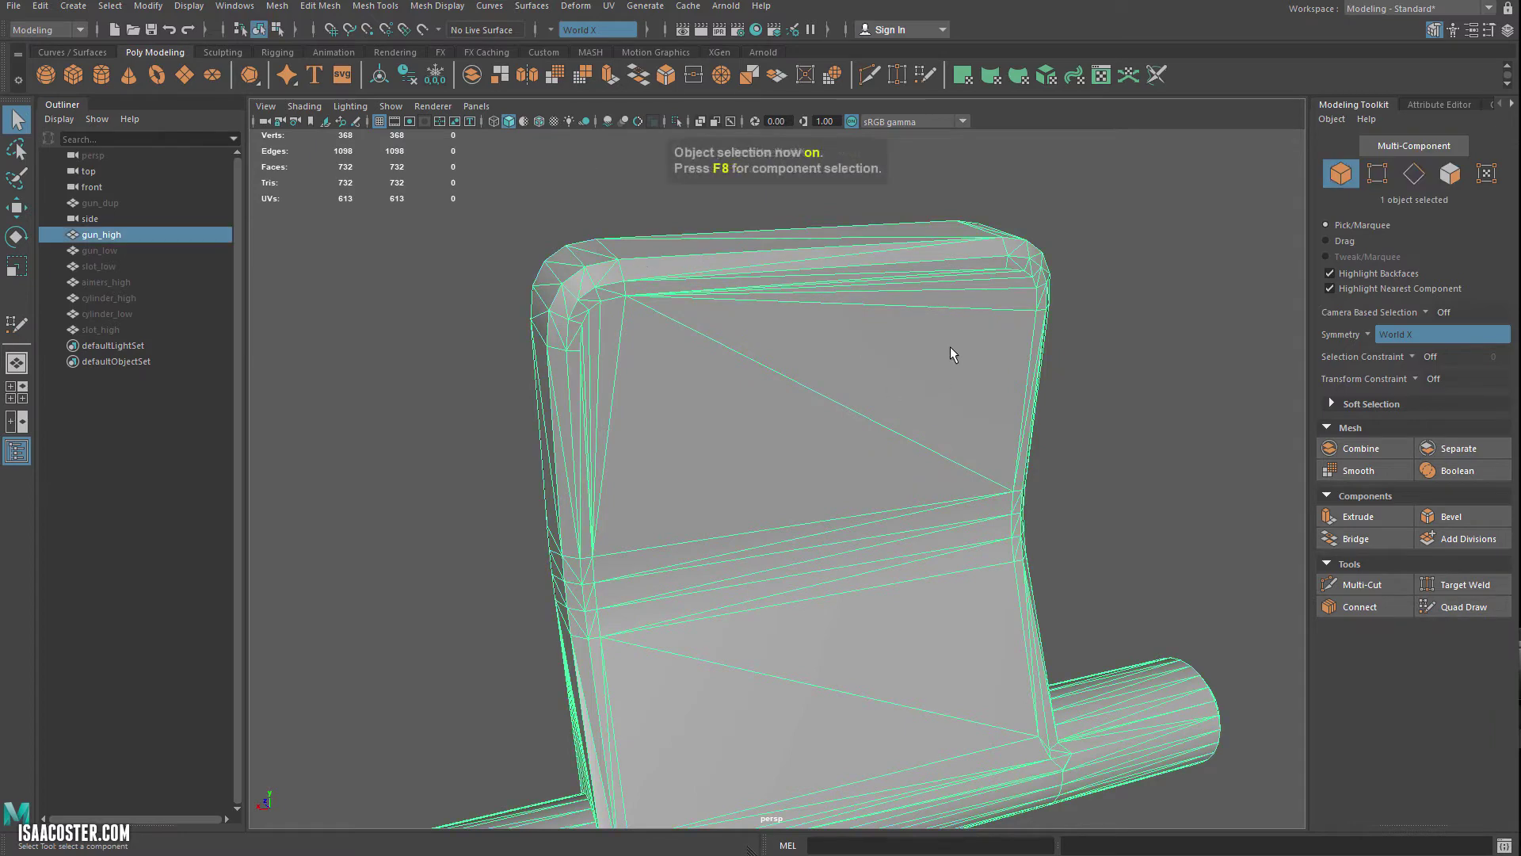
key("ctrl+a")
key("ctrl+a")
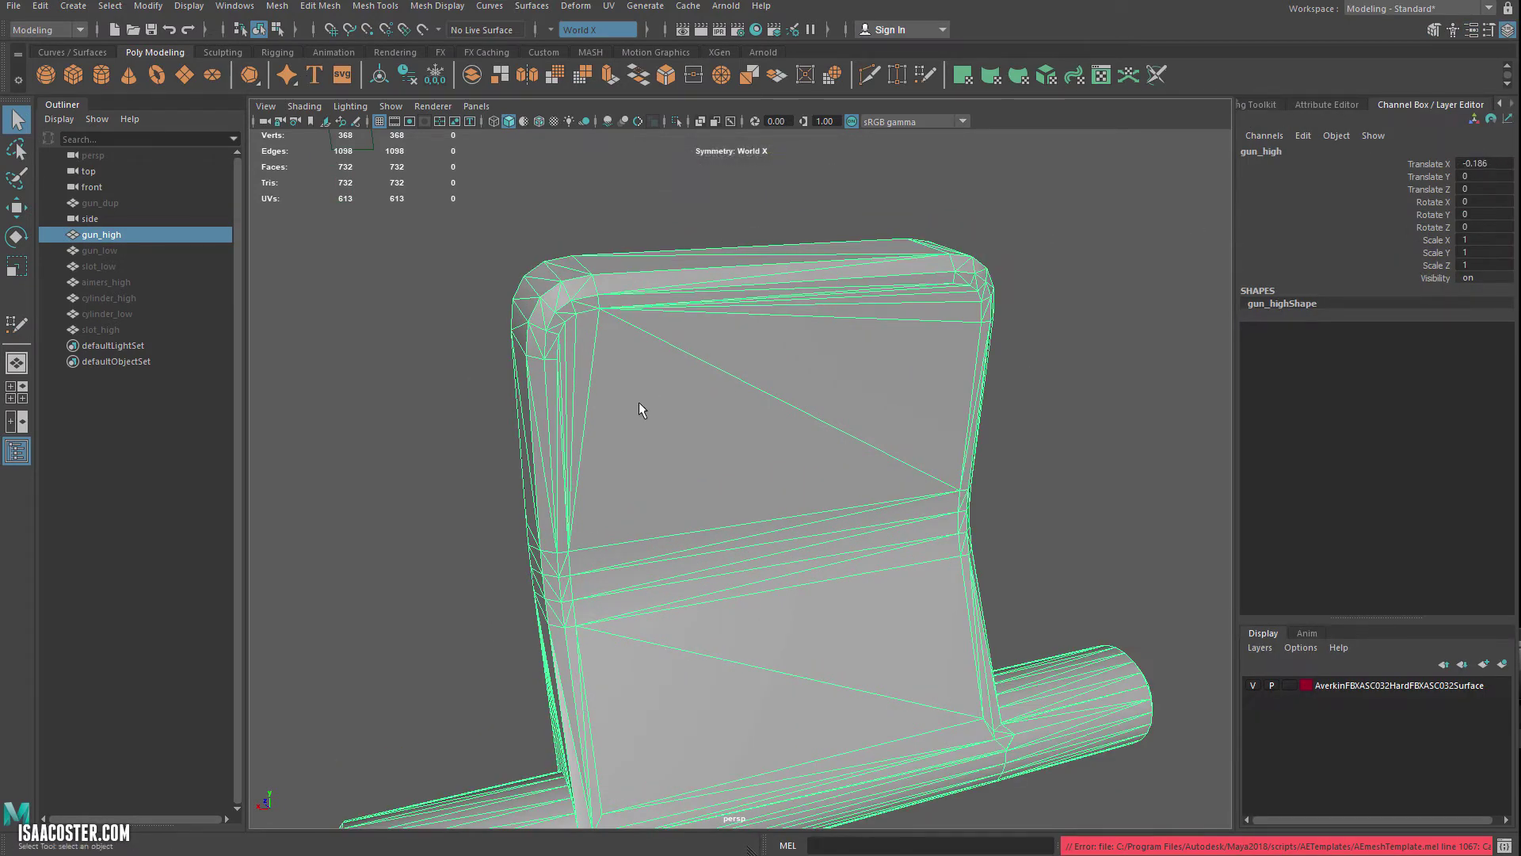
scroll(625, 400, "down", 5)
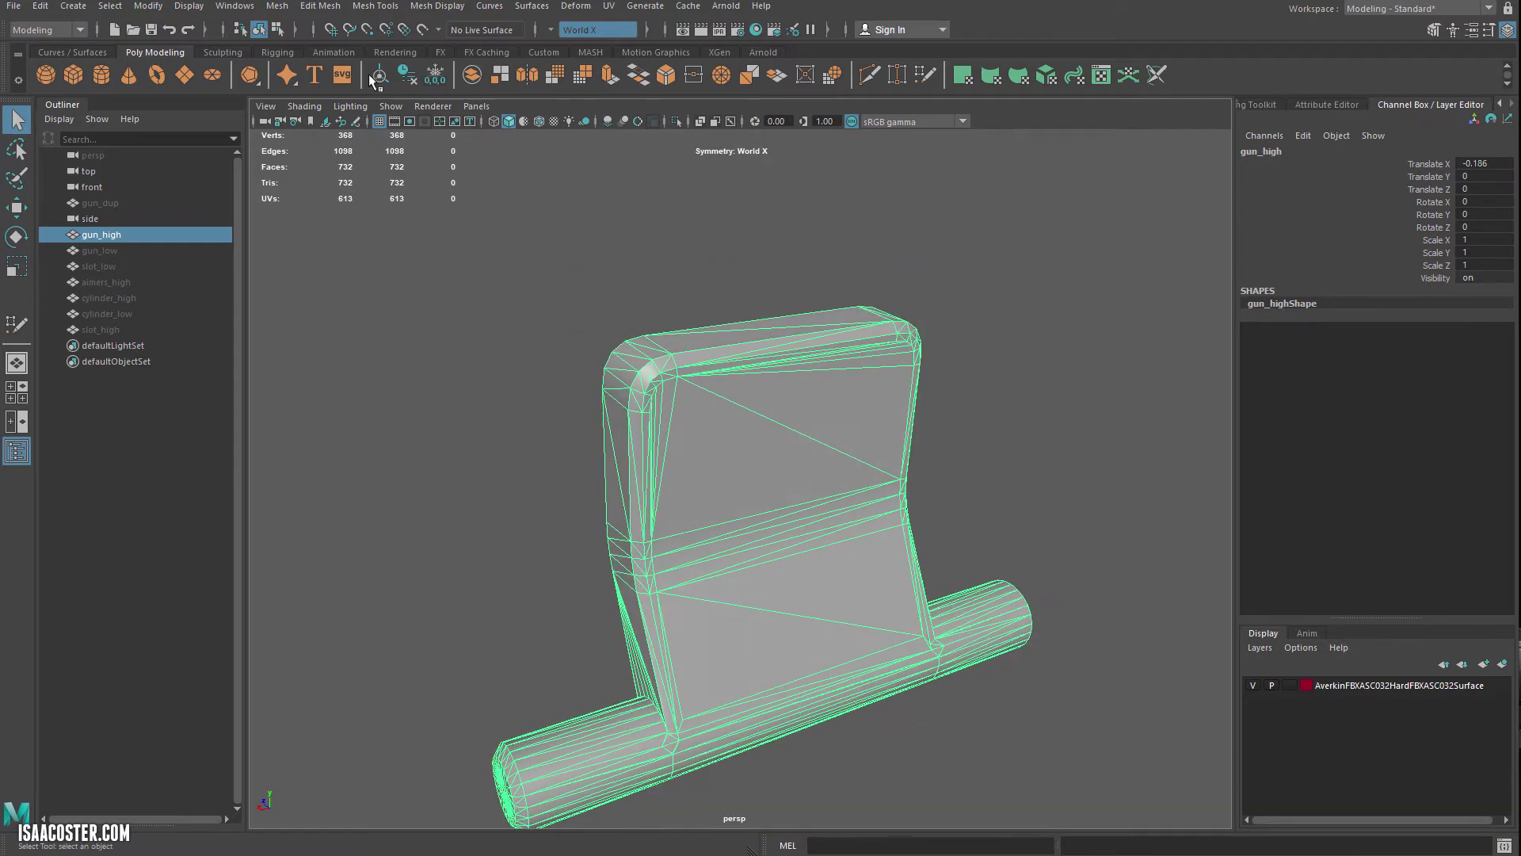
left_click(422, 29)
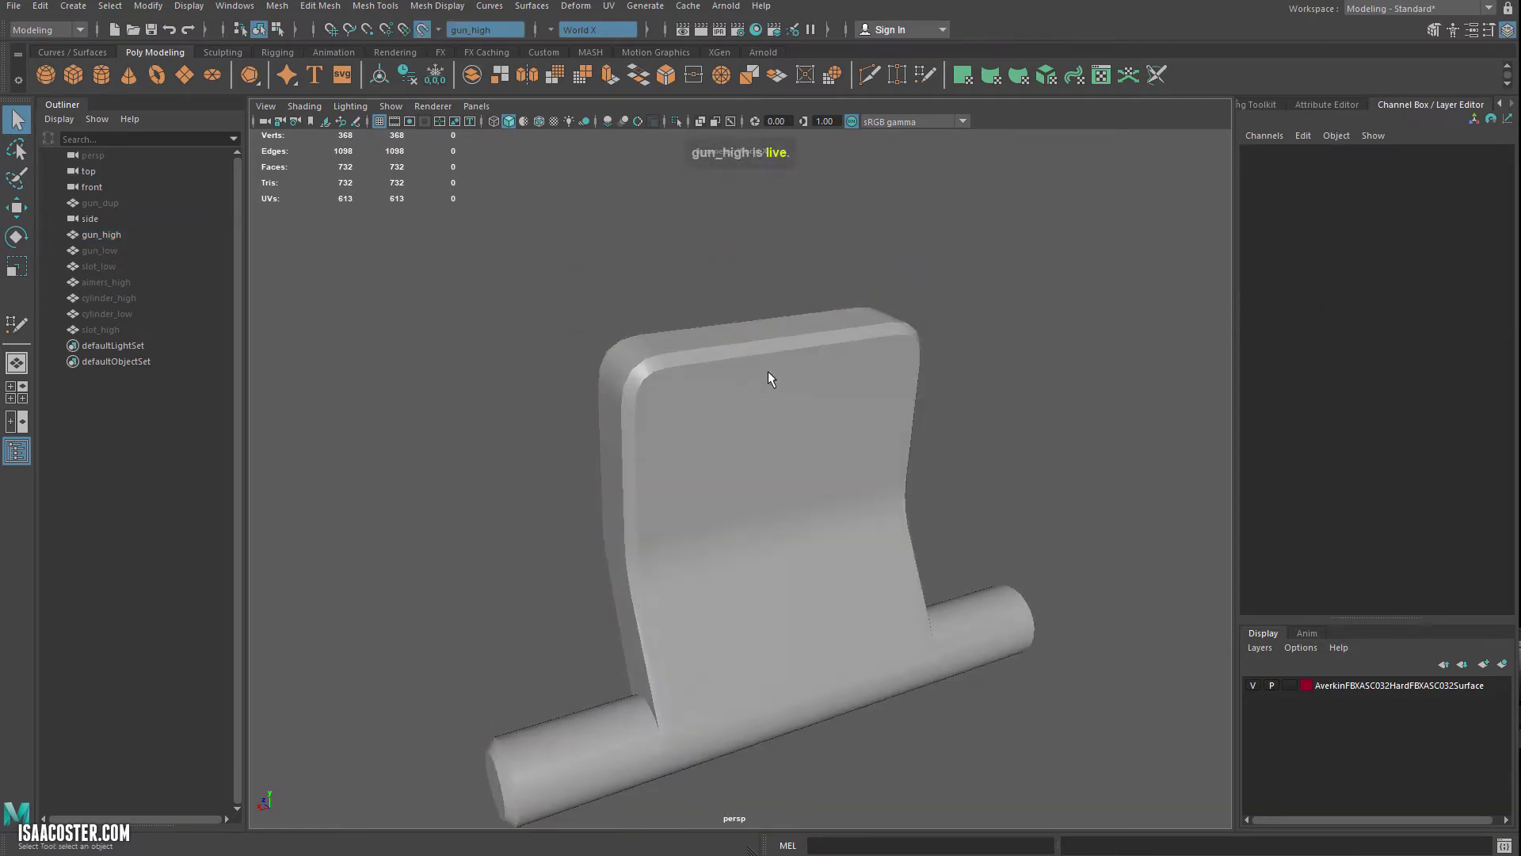
left_click(1269, 104)
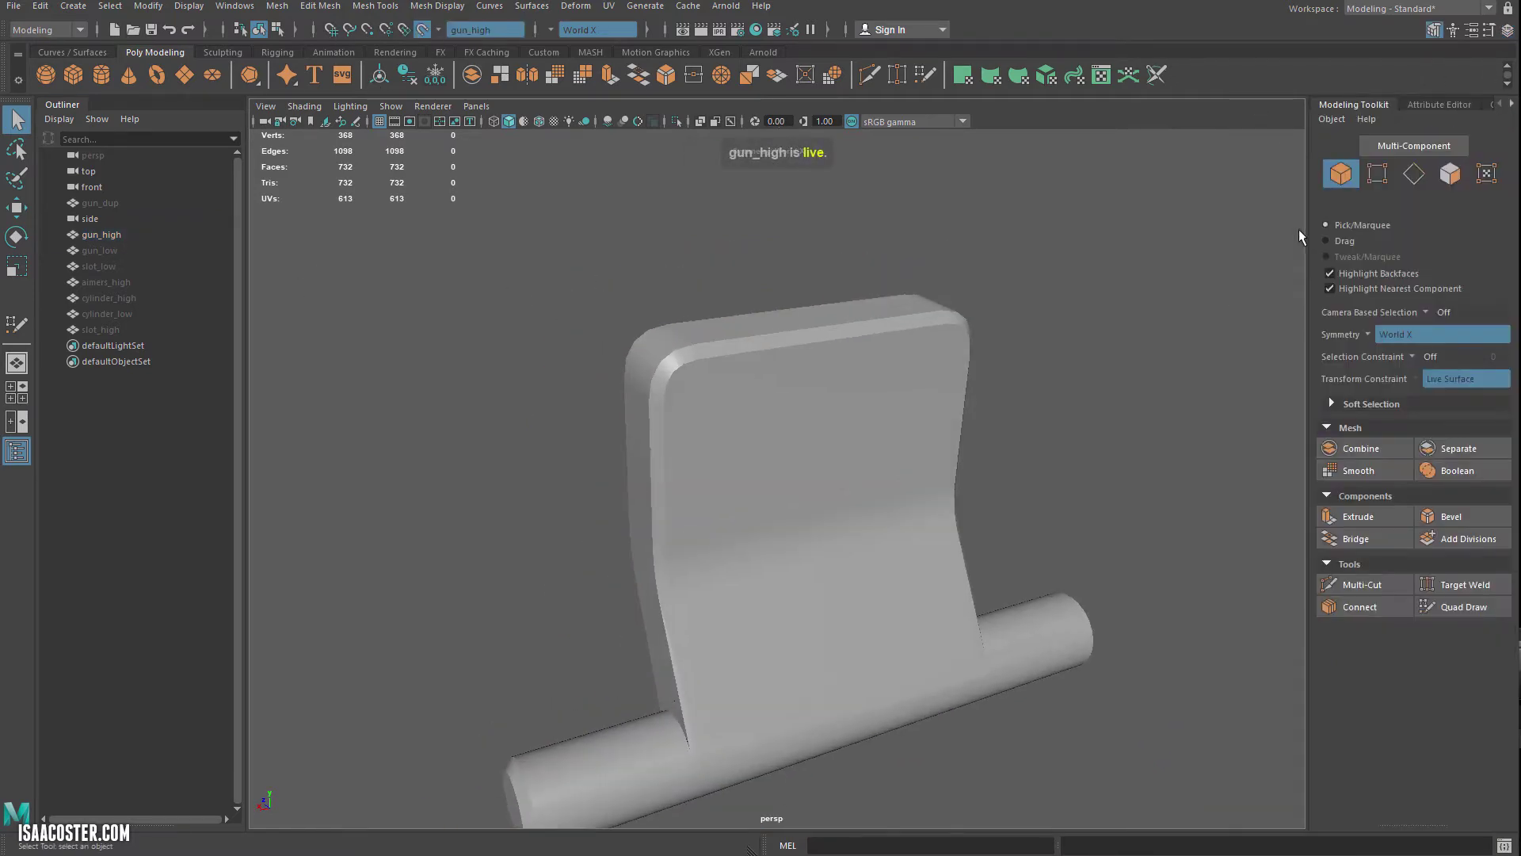
Place Quad Draw dots along the sight plate's outer side edge, from the cylinder joint up through the bend
left_click(1460, 606)
middle_click_drag(1042, 749, 1232, 489, "alt")
right_click_drag(1019, 516, 1032, 444, "alt")
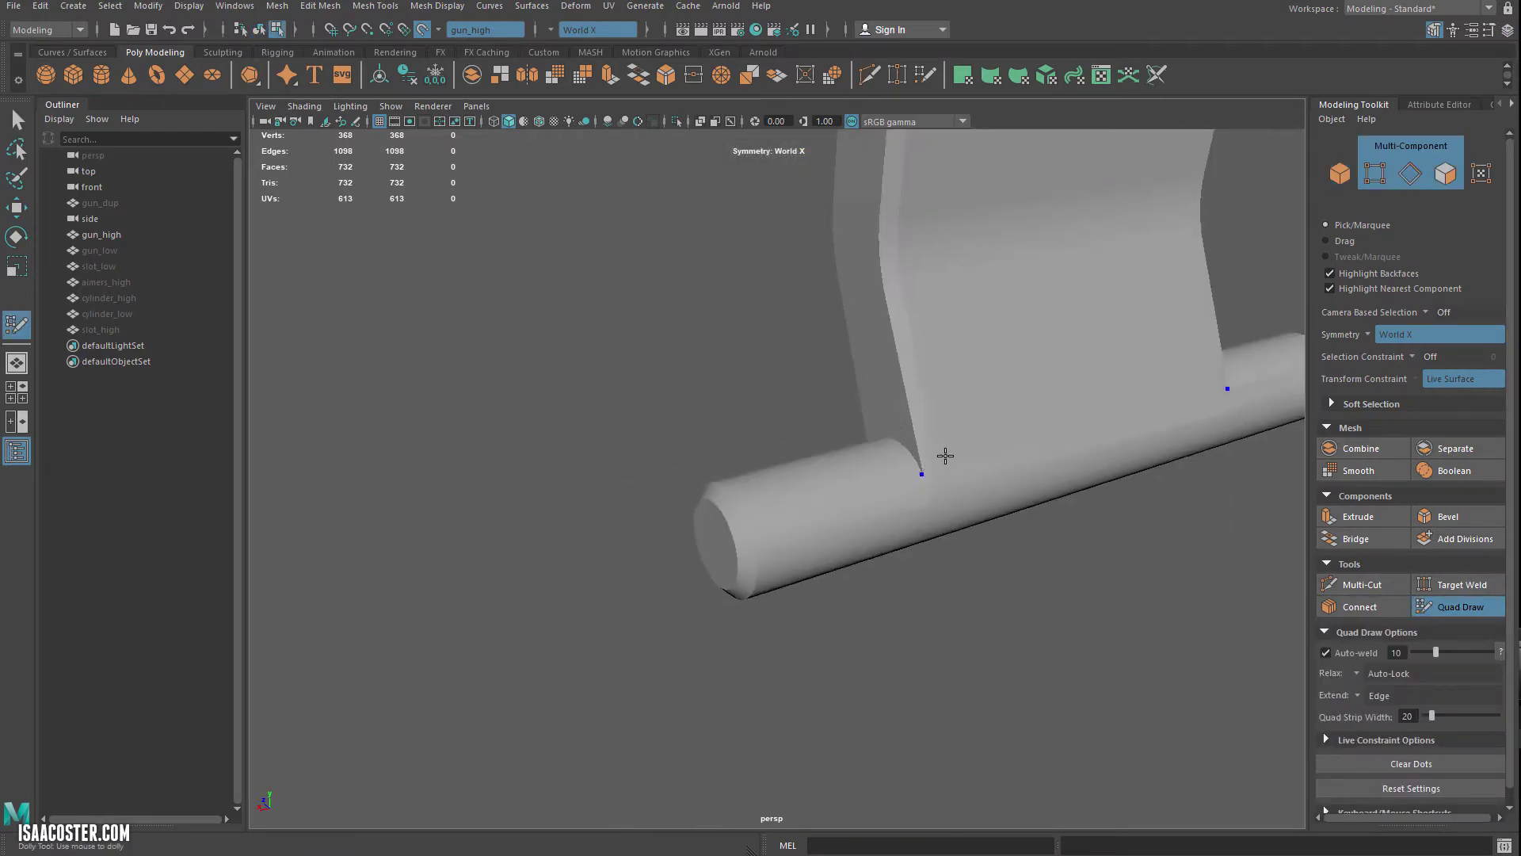
middle_click_drag(945, 455, 939, 445, "alt")
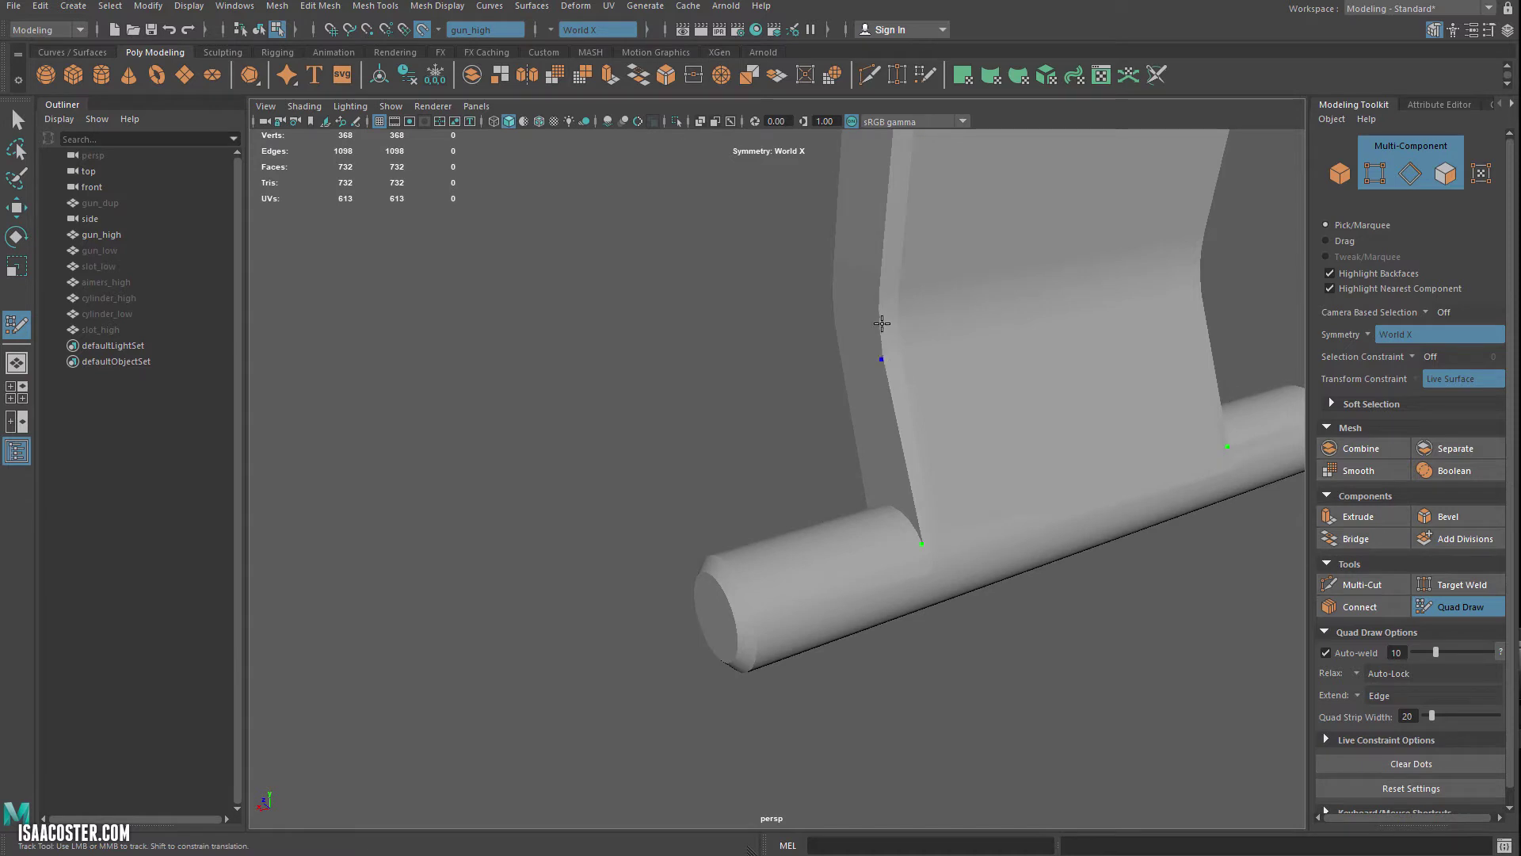
mouse_move(1020, 361)
left_mouse_down("alt")
mouse_move(863, 354)
mouse_move(1000, 340)
left_mouse_up("alt")
middle_click_drag(1000, 341, 794, 424, "alt")
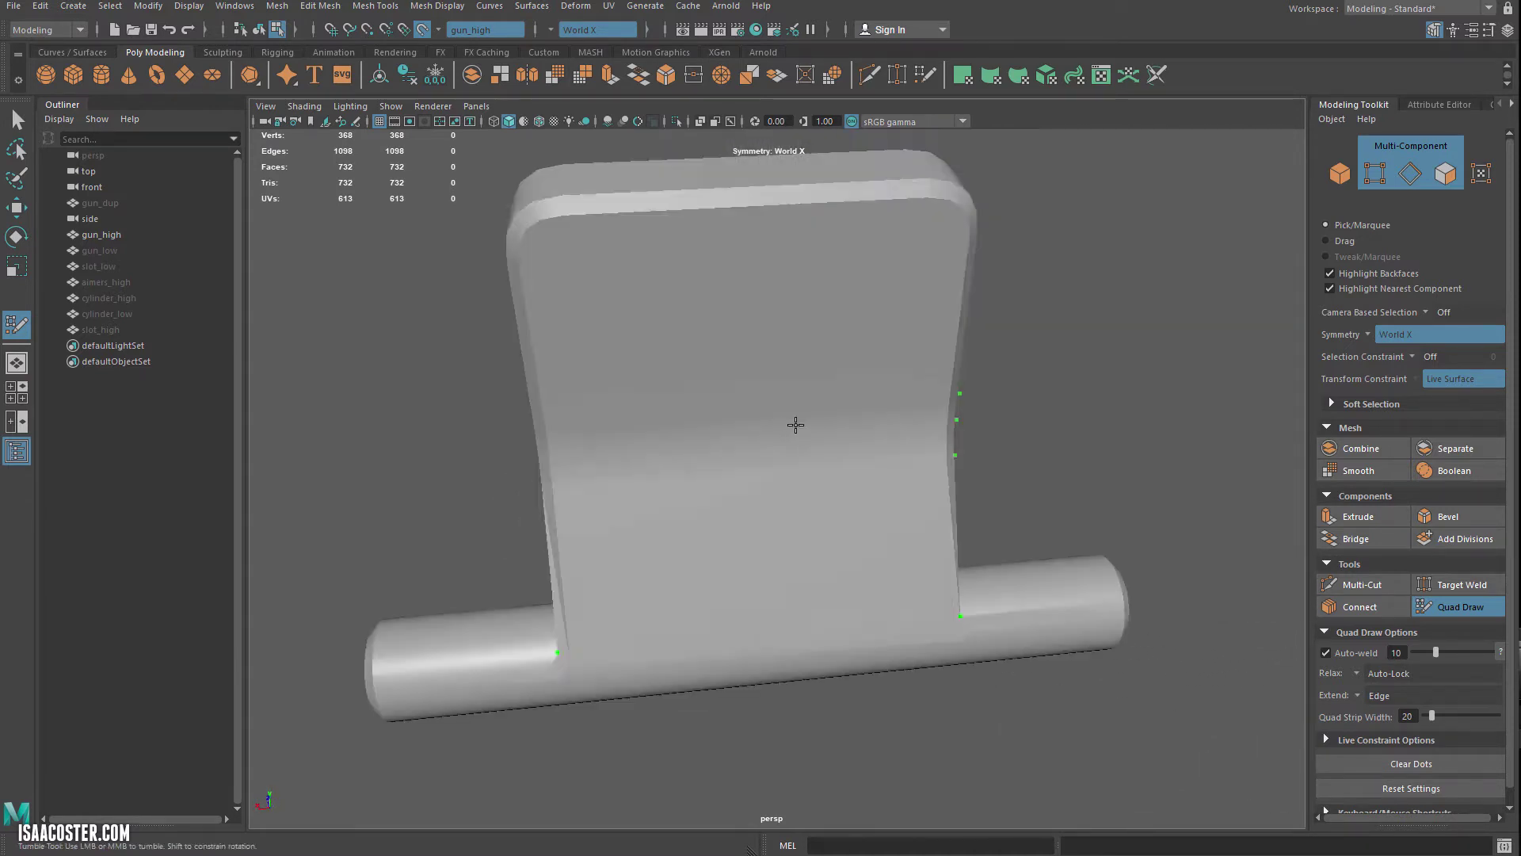
left_click_drag(795, 425, 829, 407, "alt")
Exit Quad Draw, turn off the live surface and select gun_high in object mode
left_click(1439, 603)
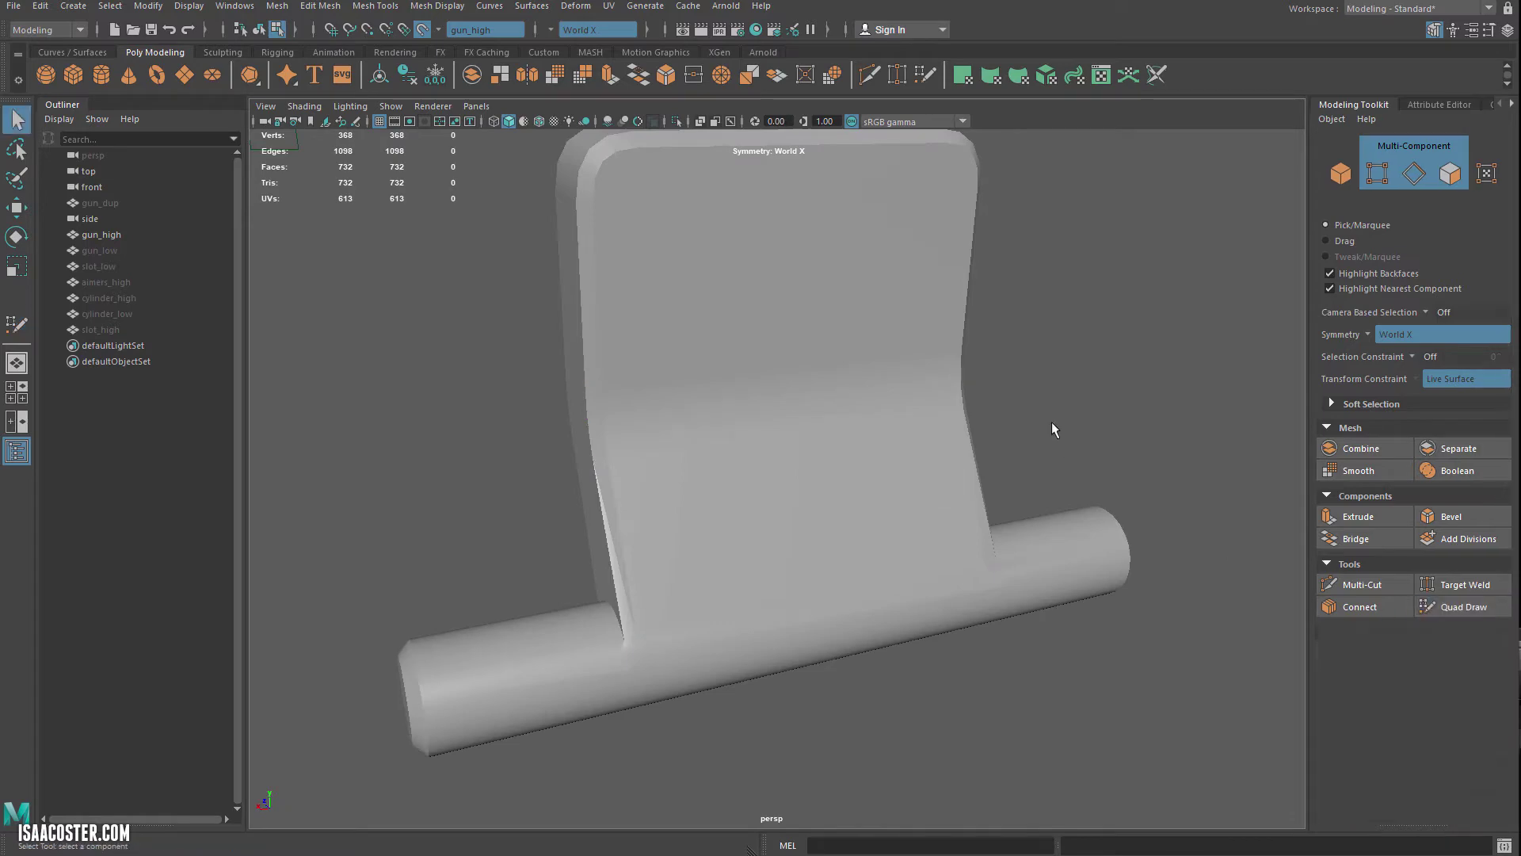
left_click_drag(1052, 424, 814, 469, "alt")
key("F8")
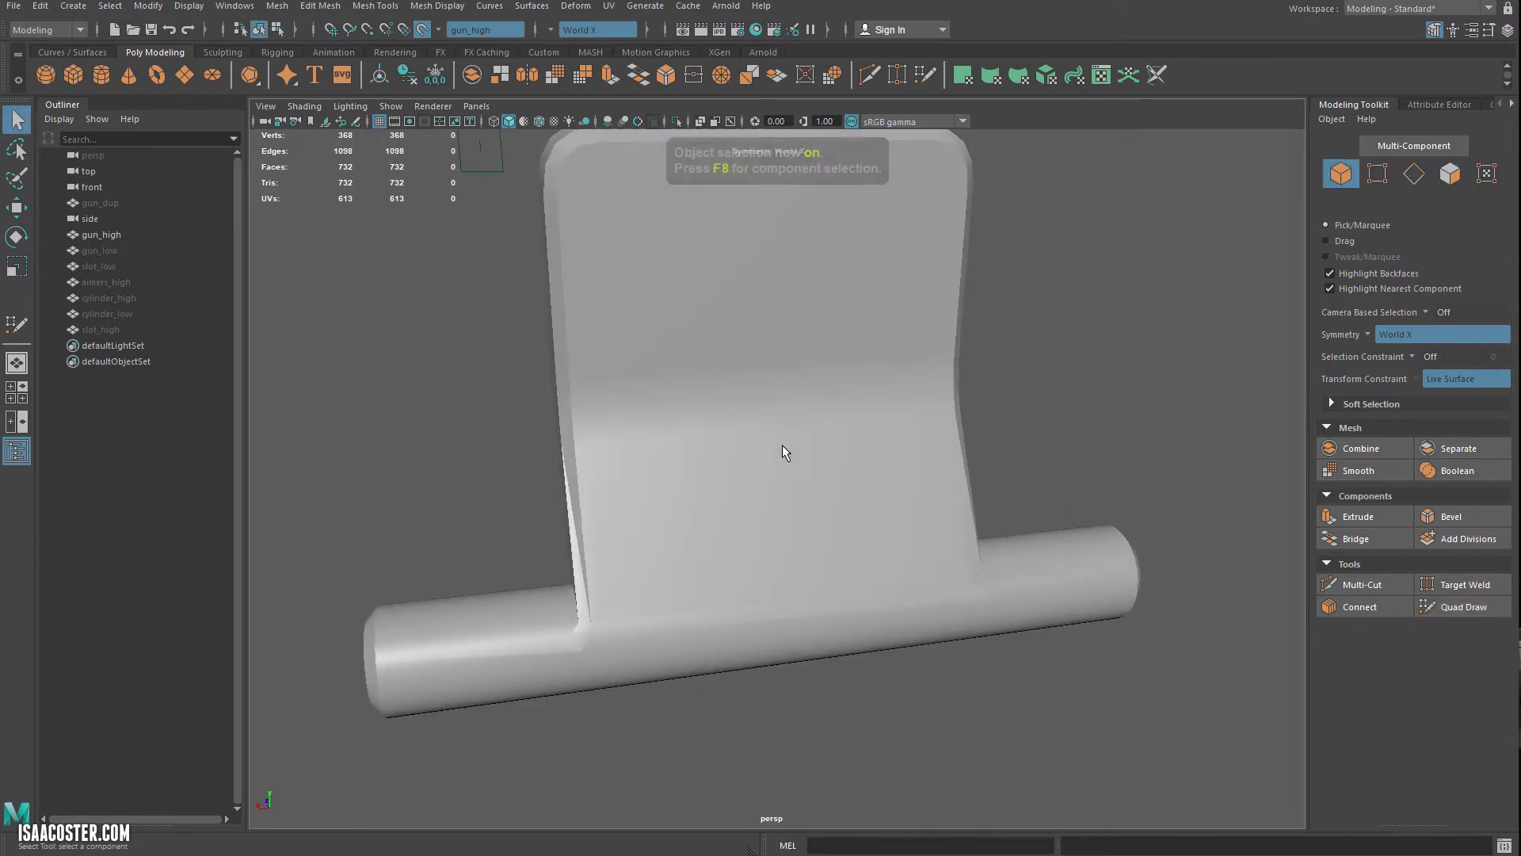
left_click(424, 31)
left_click(602, 257)
left_click_drag(602, 257, 675, 336, "alt")
Mirror gun_high across the world X axis with cut geometry on and merged borders, and inspect the mirrored mesh
left_click(222, 9)
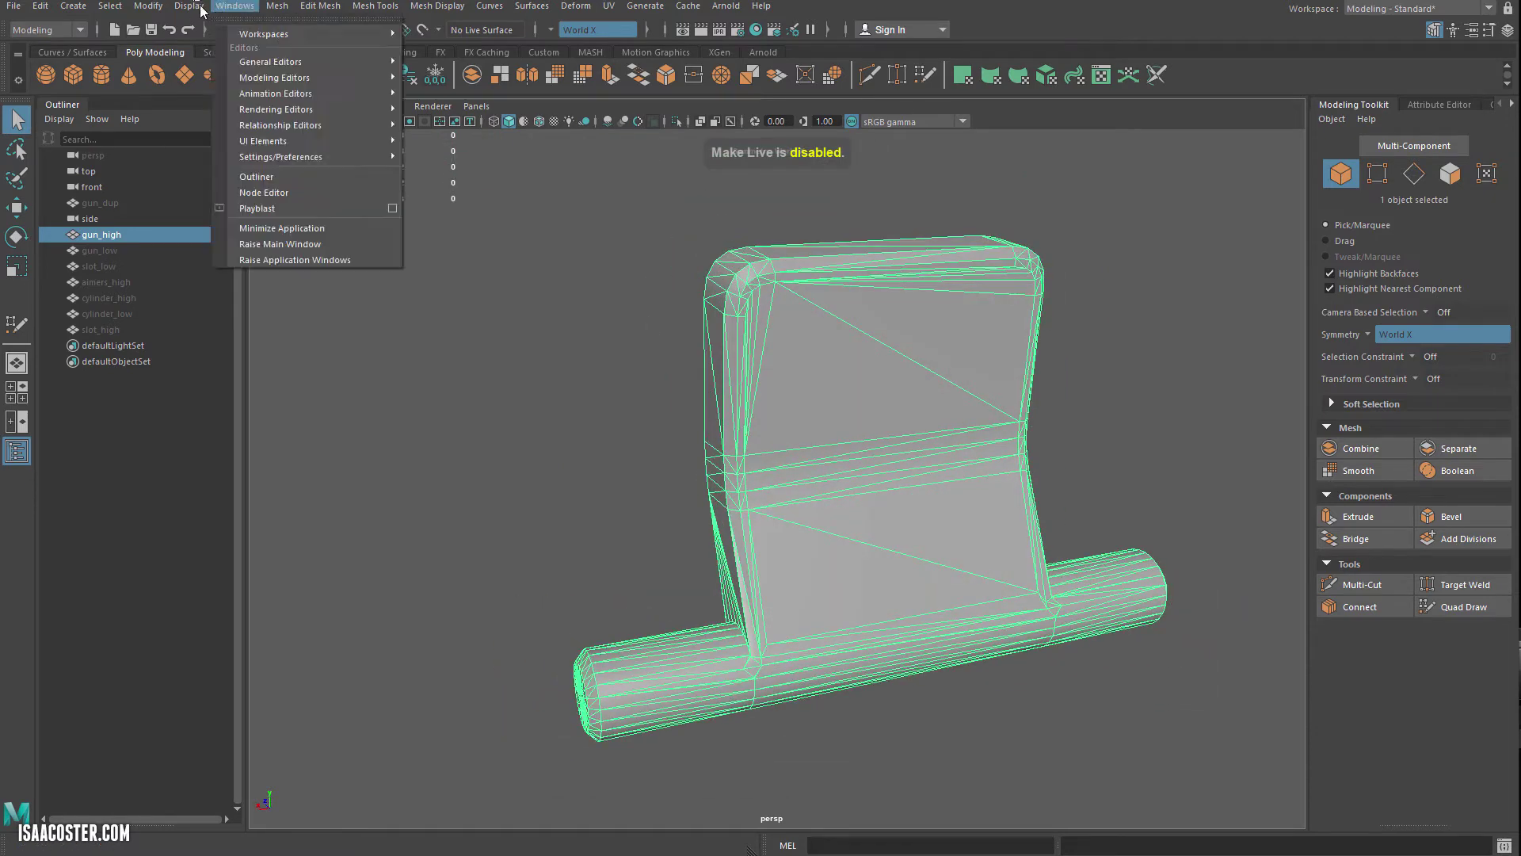
mouse_move(183, 6)
mouse_move(277, 5)
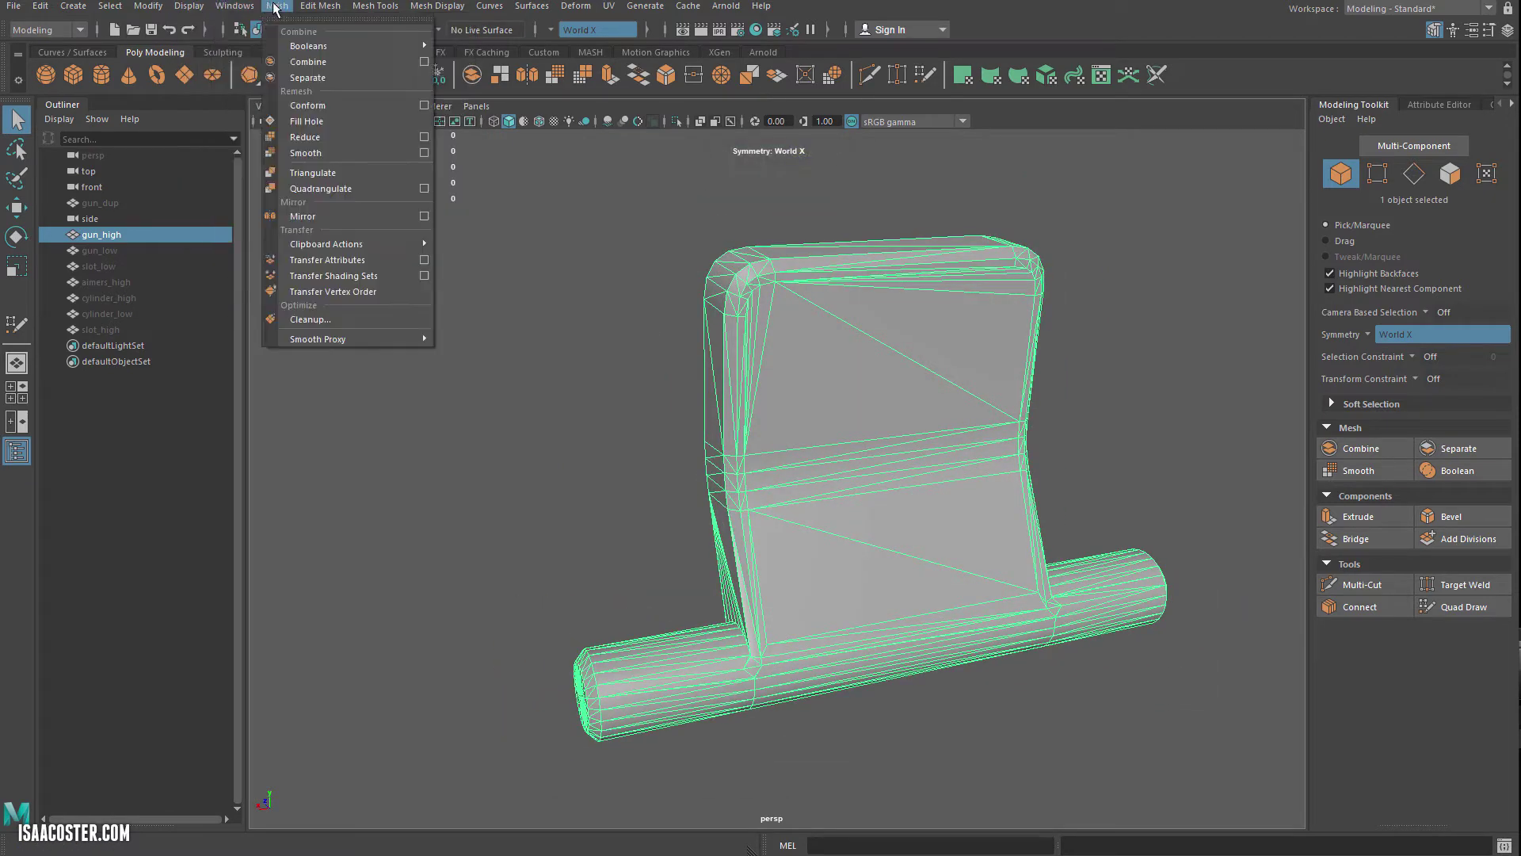
left_click(320, 216)
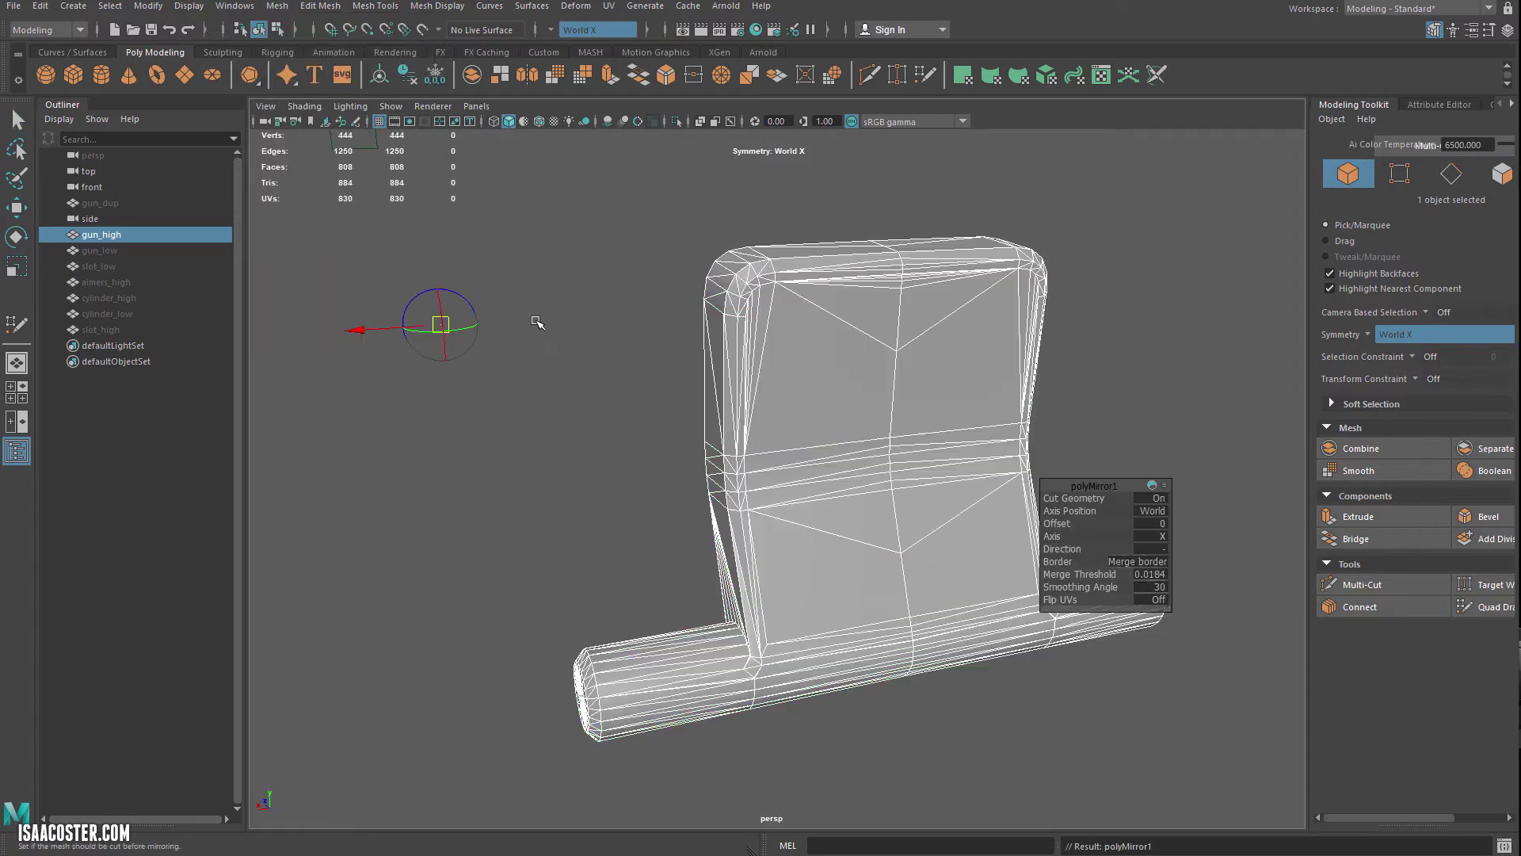
left_click(520, 342)
left_click_drag(520, 342, 585, 359, "alt")
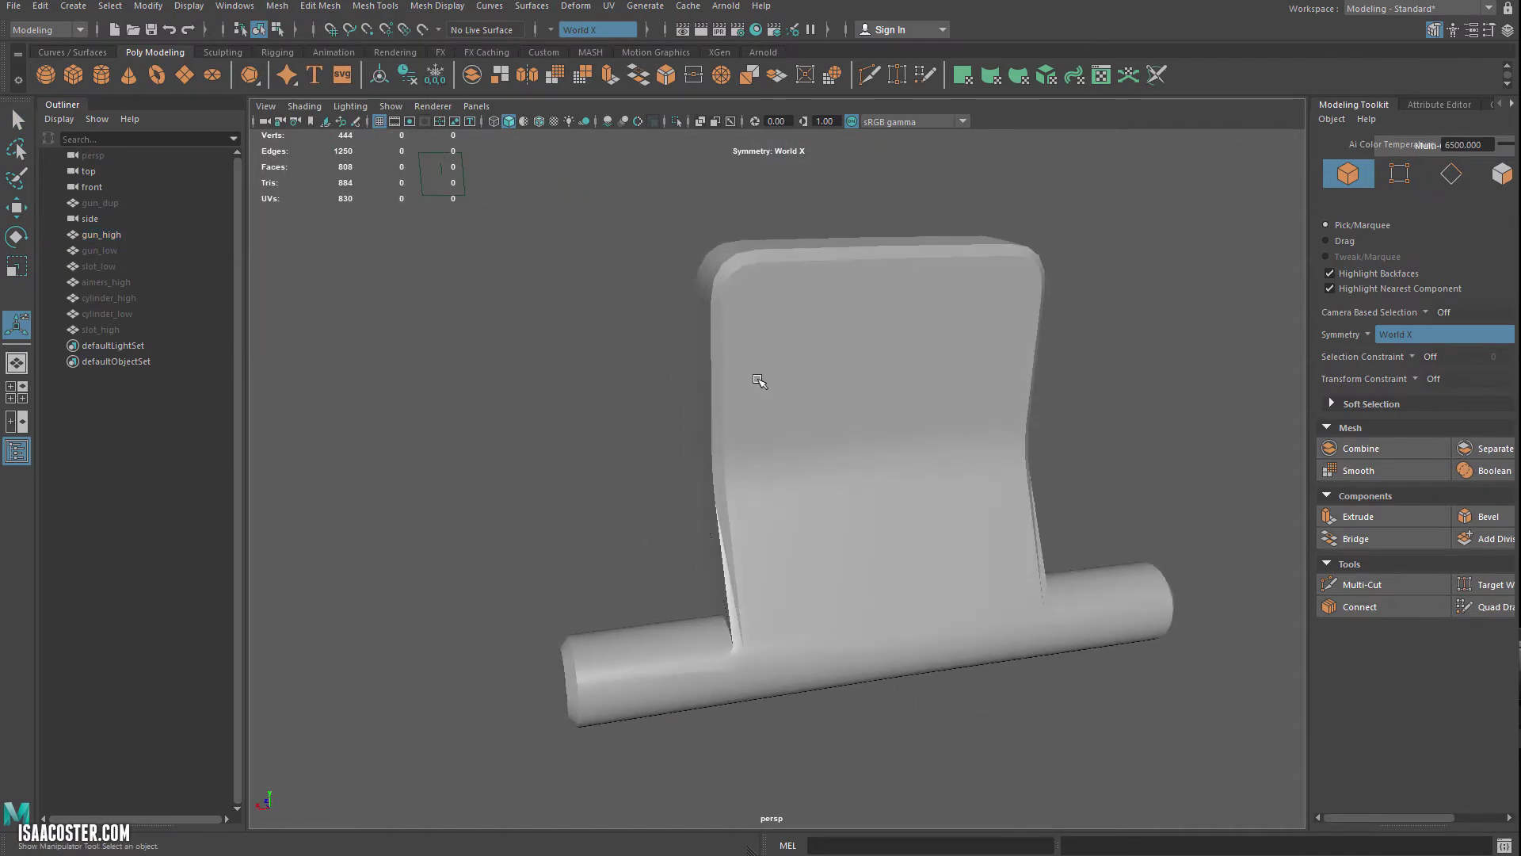
left_click_drag(759, 380, 742, 502, "alt")
left_click(882, 527)
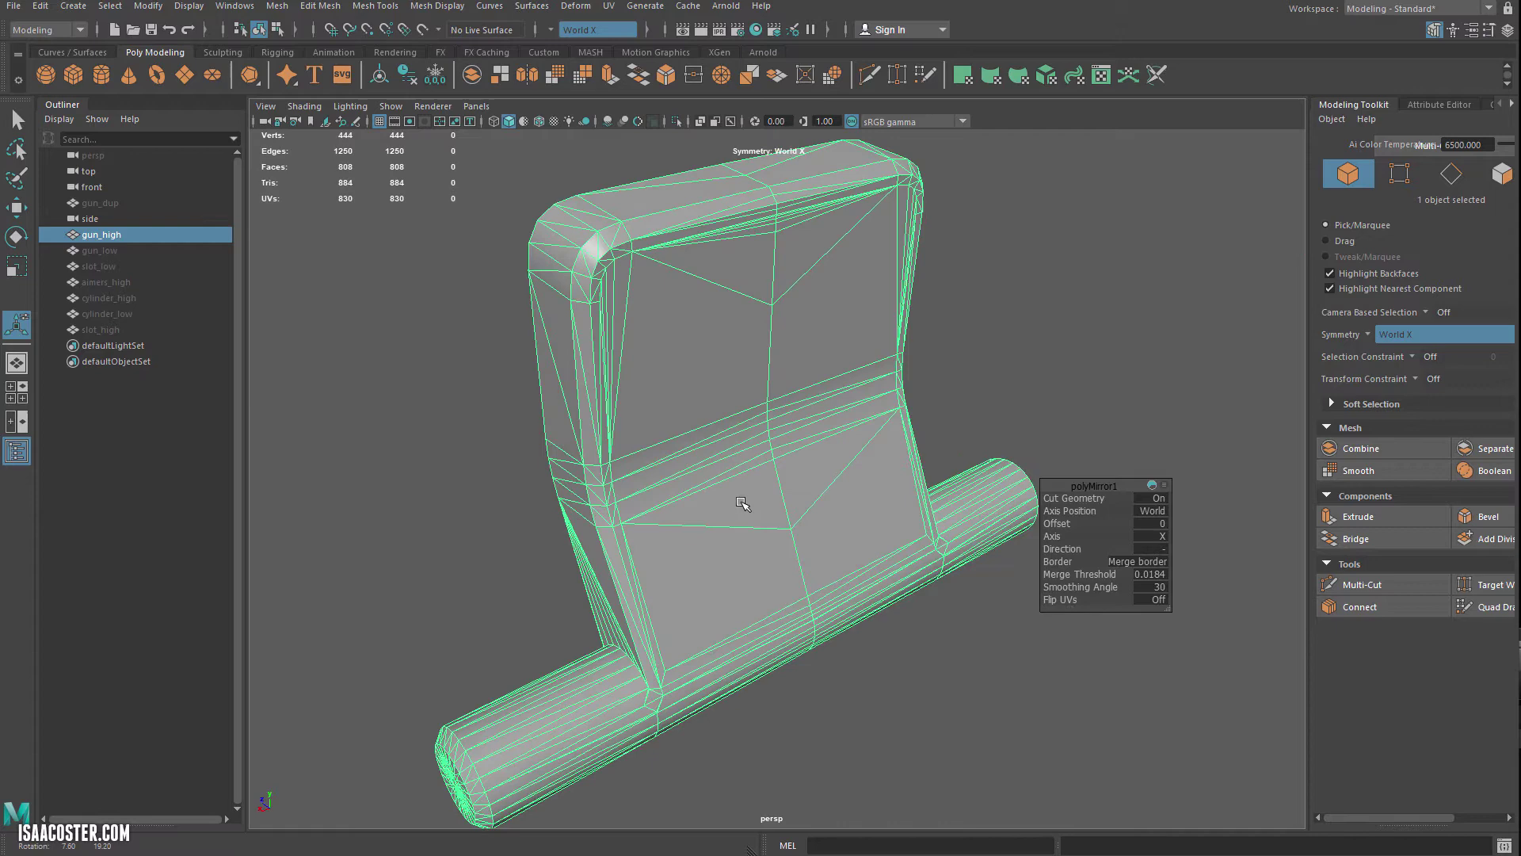
left_click_drag(1089, 331, 980, 410, "alt")
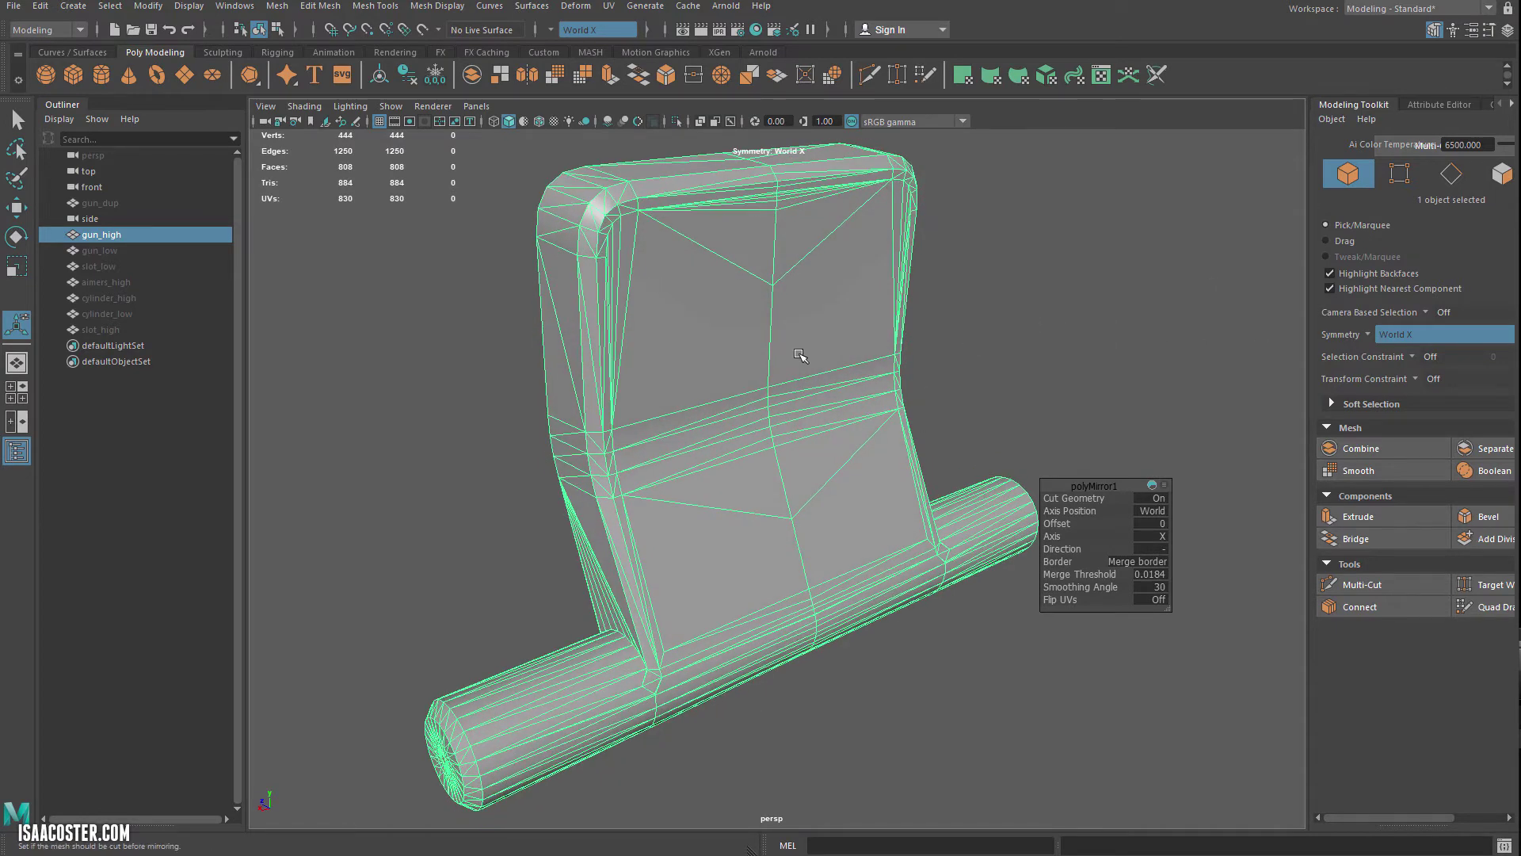
left_click_drag(799, 353, 816, 380, "alt")
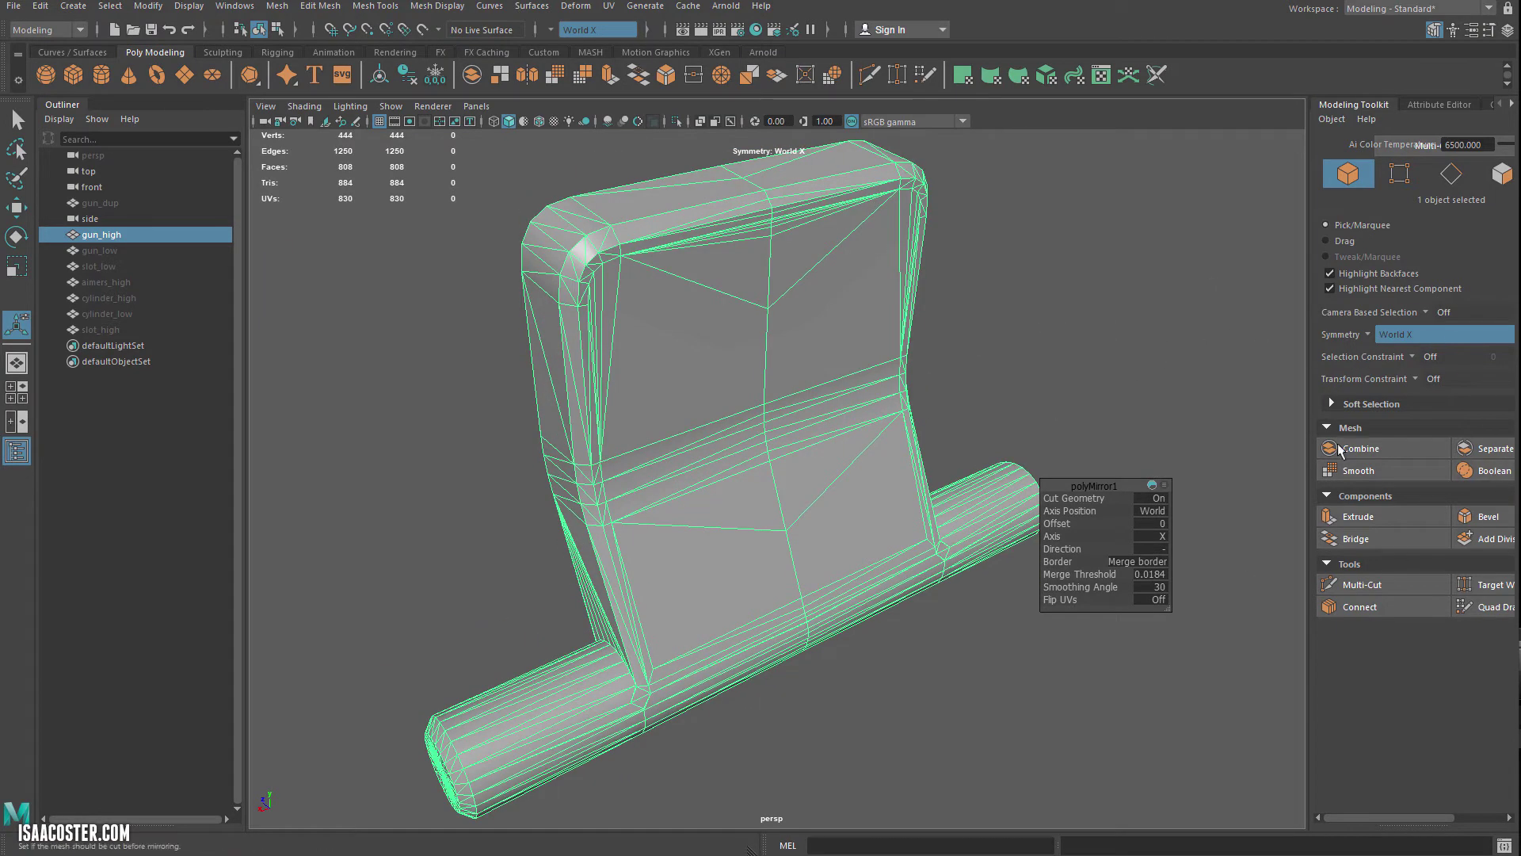
left_click(1483, 607)
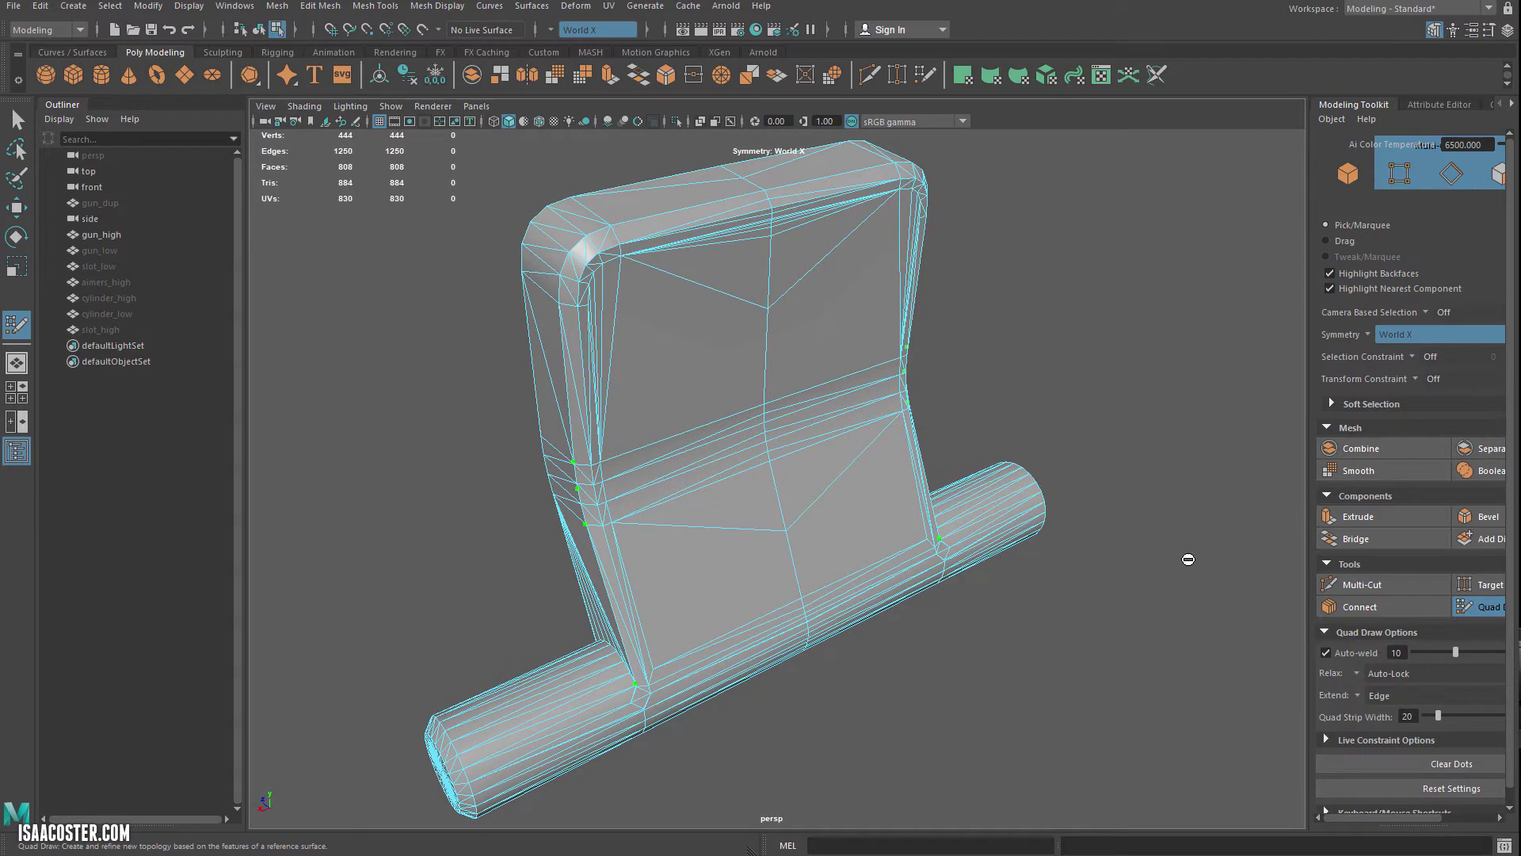
left_click_drag(1004, 612, 1059, 560, "alt")
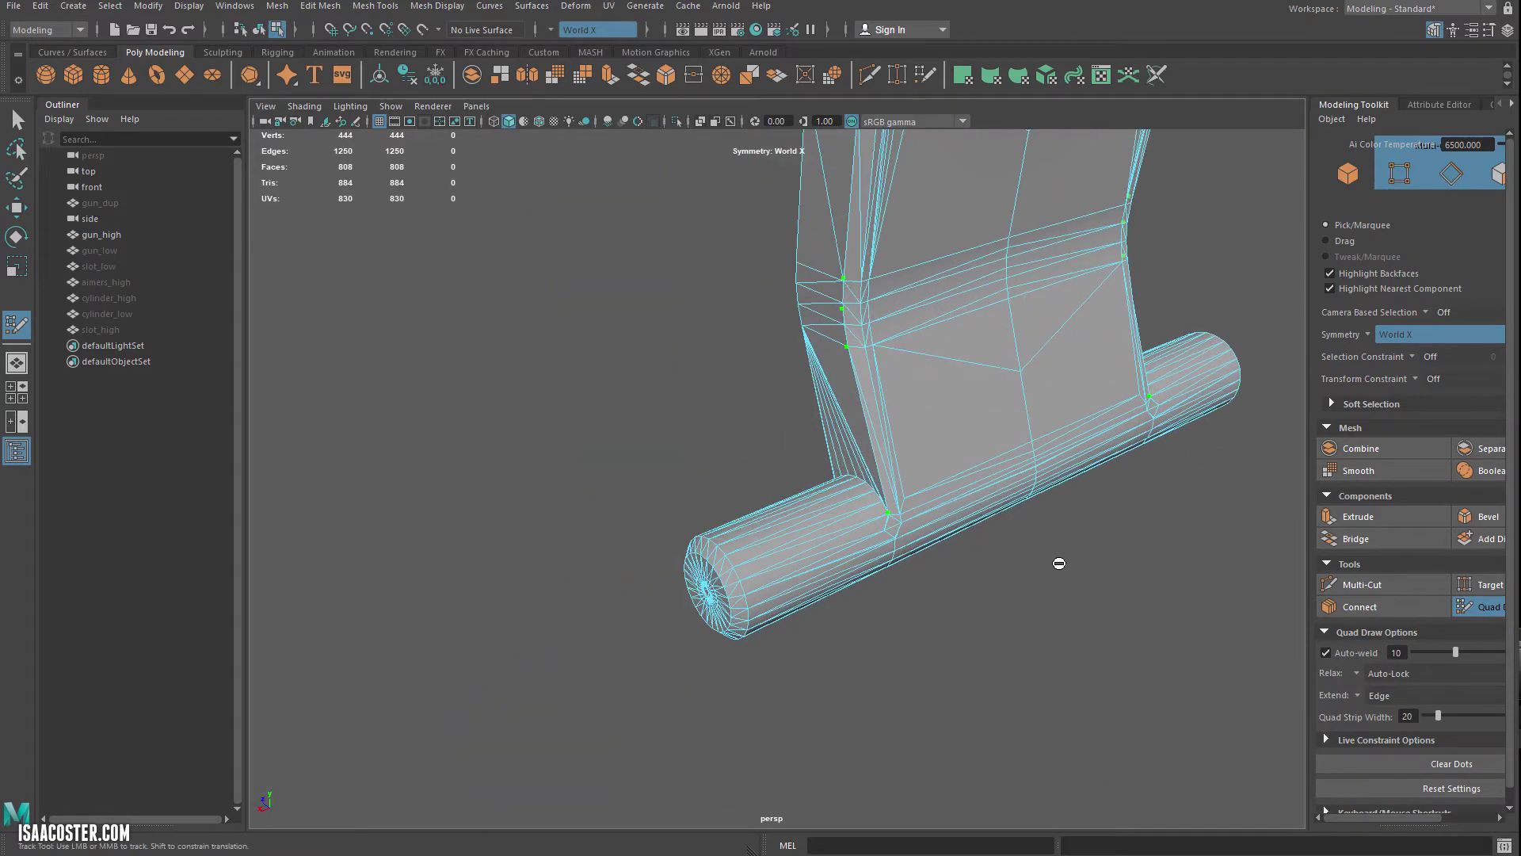
left_click(1480, 608)
left_click_drag(746, 537, 761, 570, "alt")
key("F8")
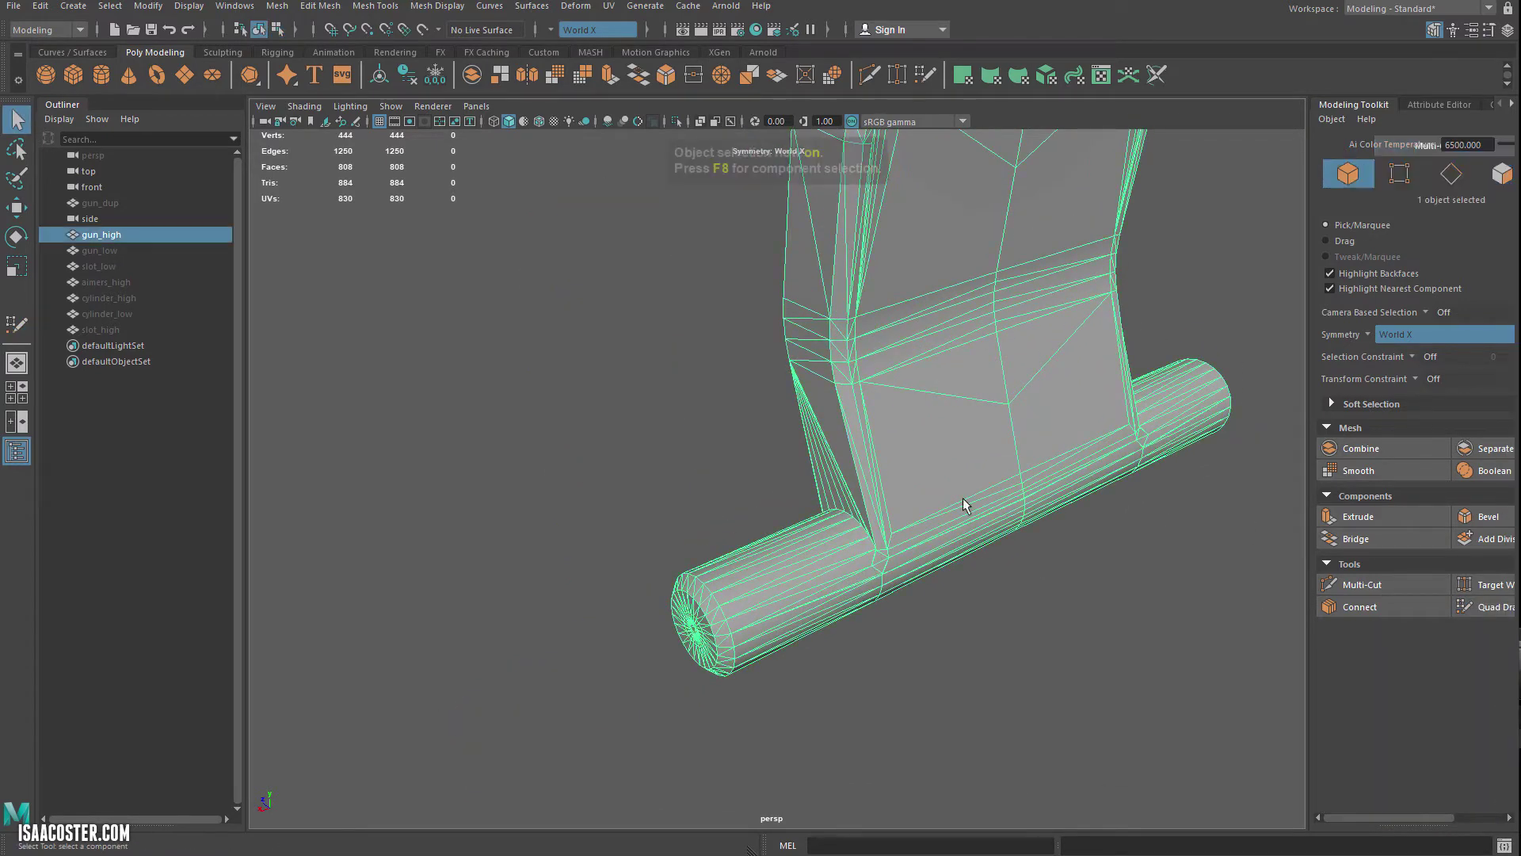
Make gun_high live and use Quad Draw to place dots along both sides of the bevel strip from the cylinder past the bend
left_click(422, 30)
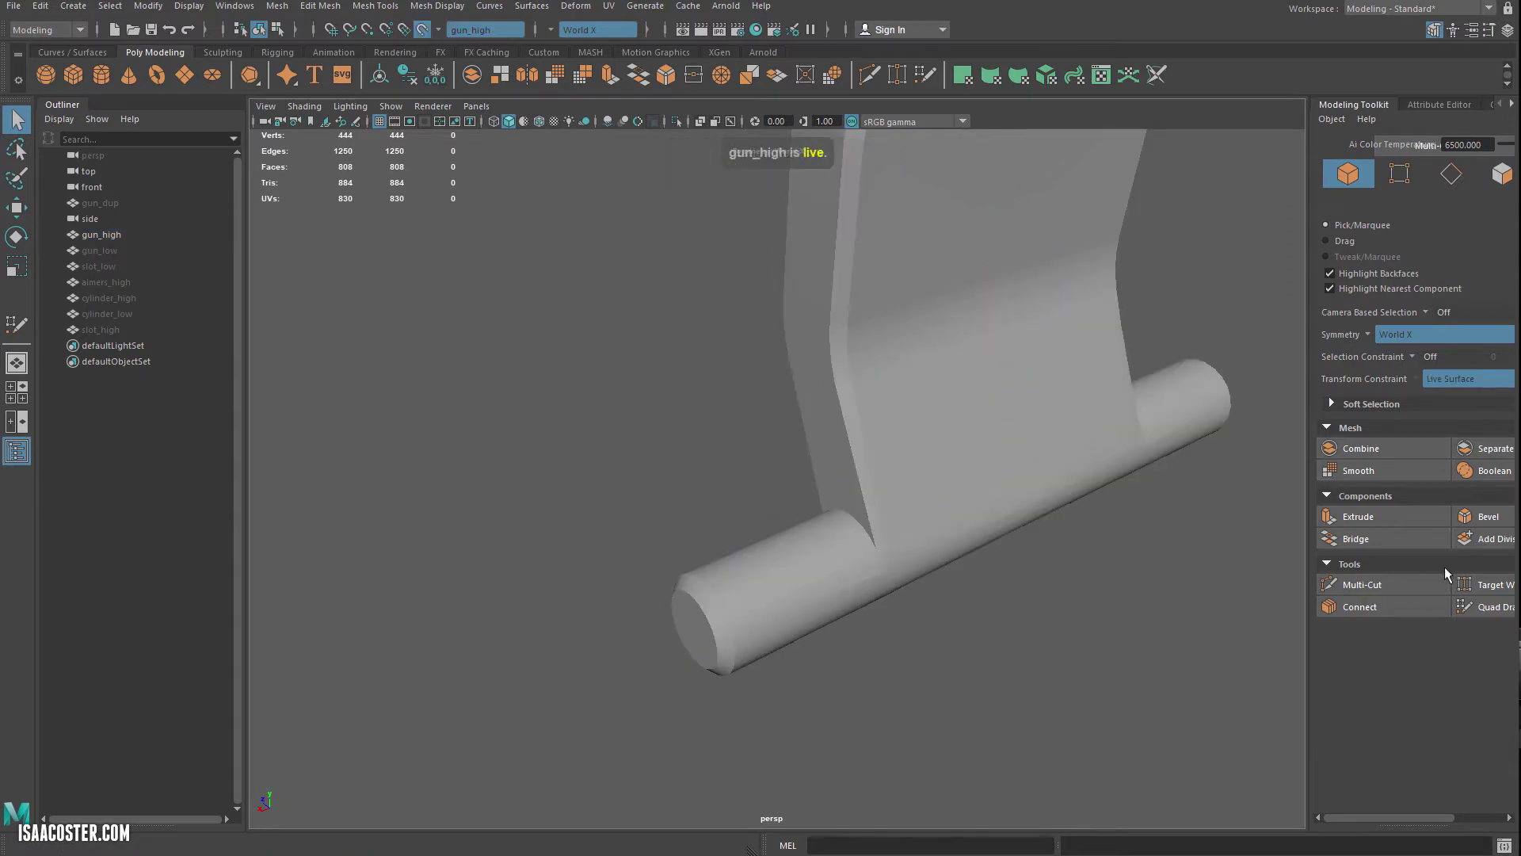
left_click(1482, 607)
mouse_move(859, 544)
left_mouse_down("alt")
mouse_move(900, 560)
mouse_move(723, 583)
mouse_move(662, 569)
mouse_move(784, 550)
mouse_move(679, 544)
mouse_move(890, 333)
left_mouse_up("alt")
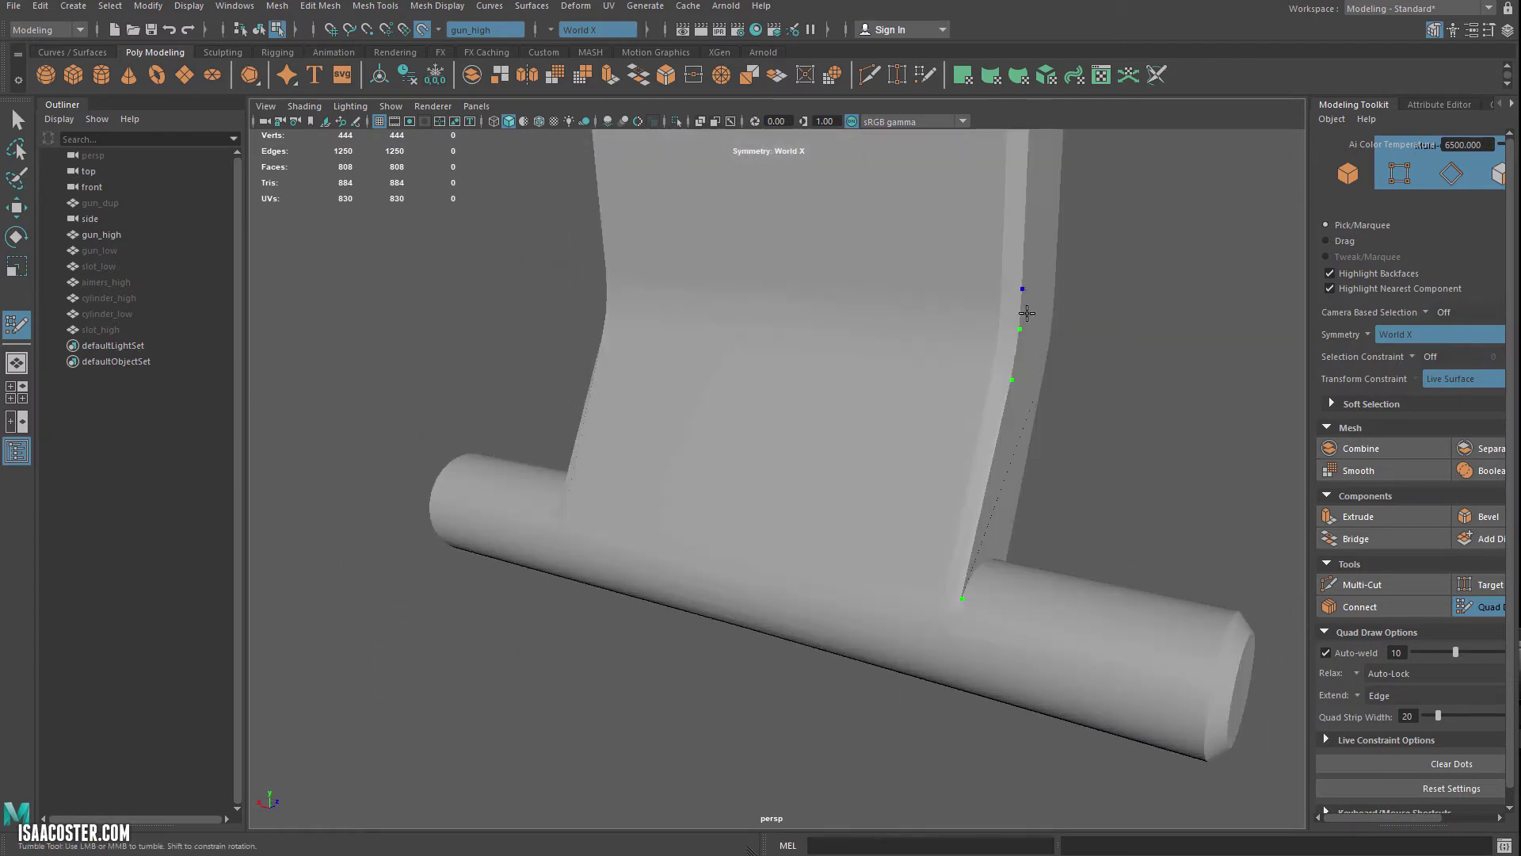
left_click_drag(950, 483, 774, 543, "alt")
right_click_drag(774, 543, 735, 546, "alt")
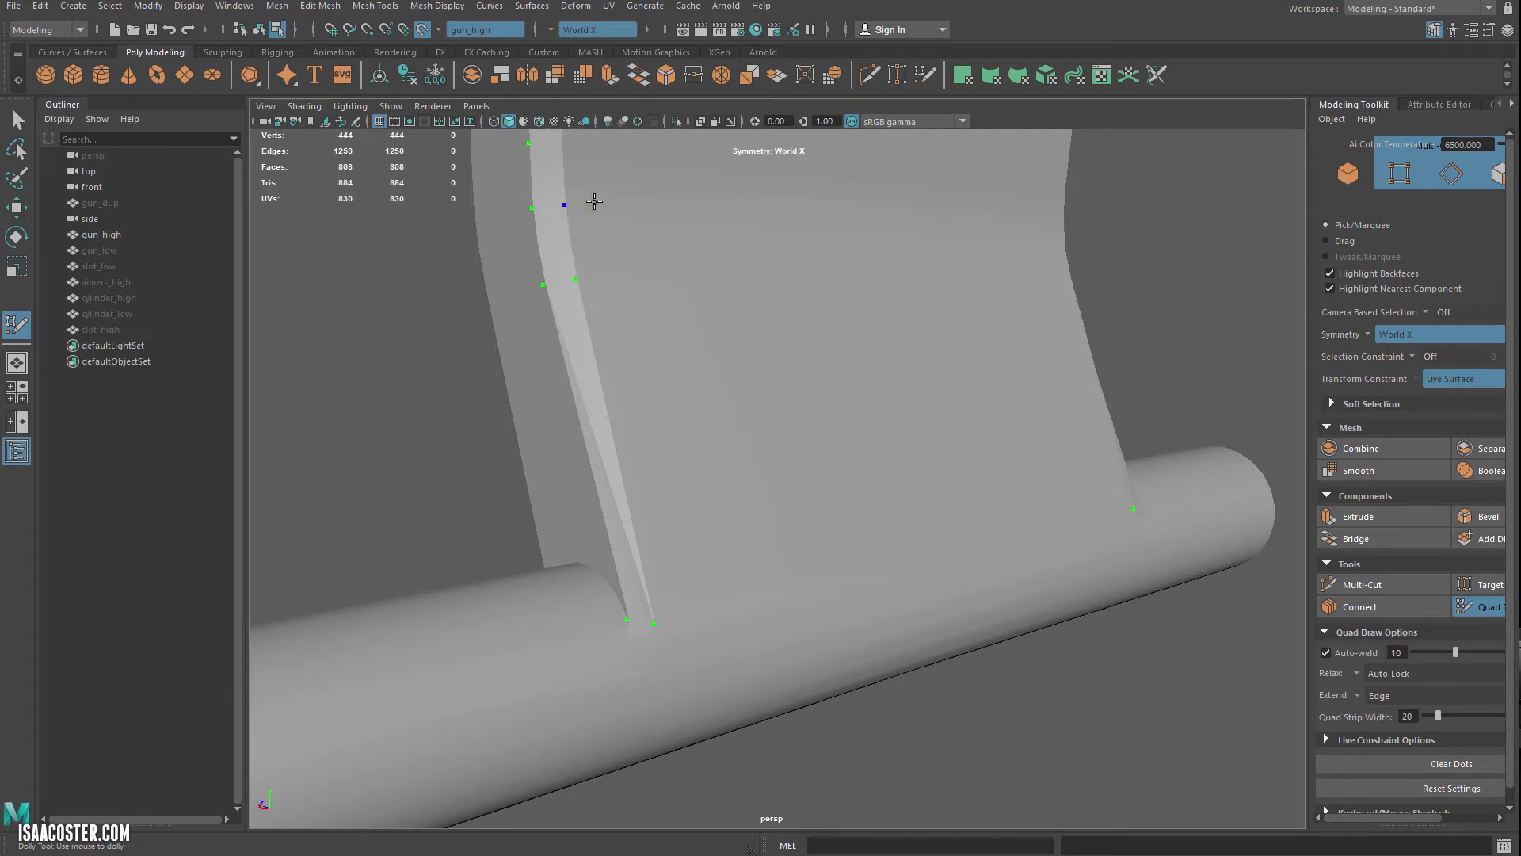
middle_click_drag(594, 202, 579, 360, "alt")
Fill three connected, mirrored quads between the dots along the plate's side bevel, from the bend down to the cylinder
left_click(558, 457, "shift")
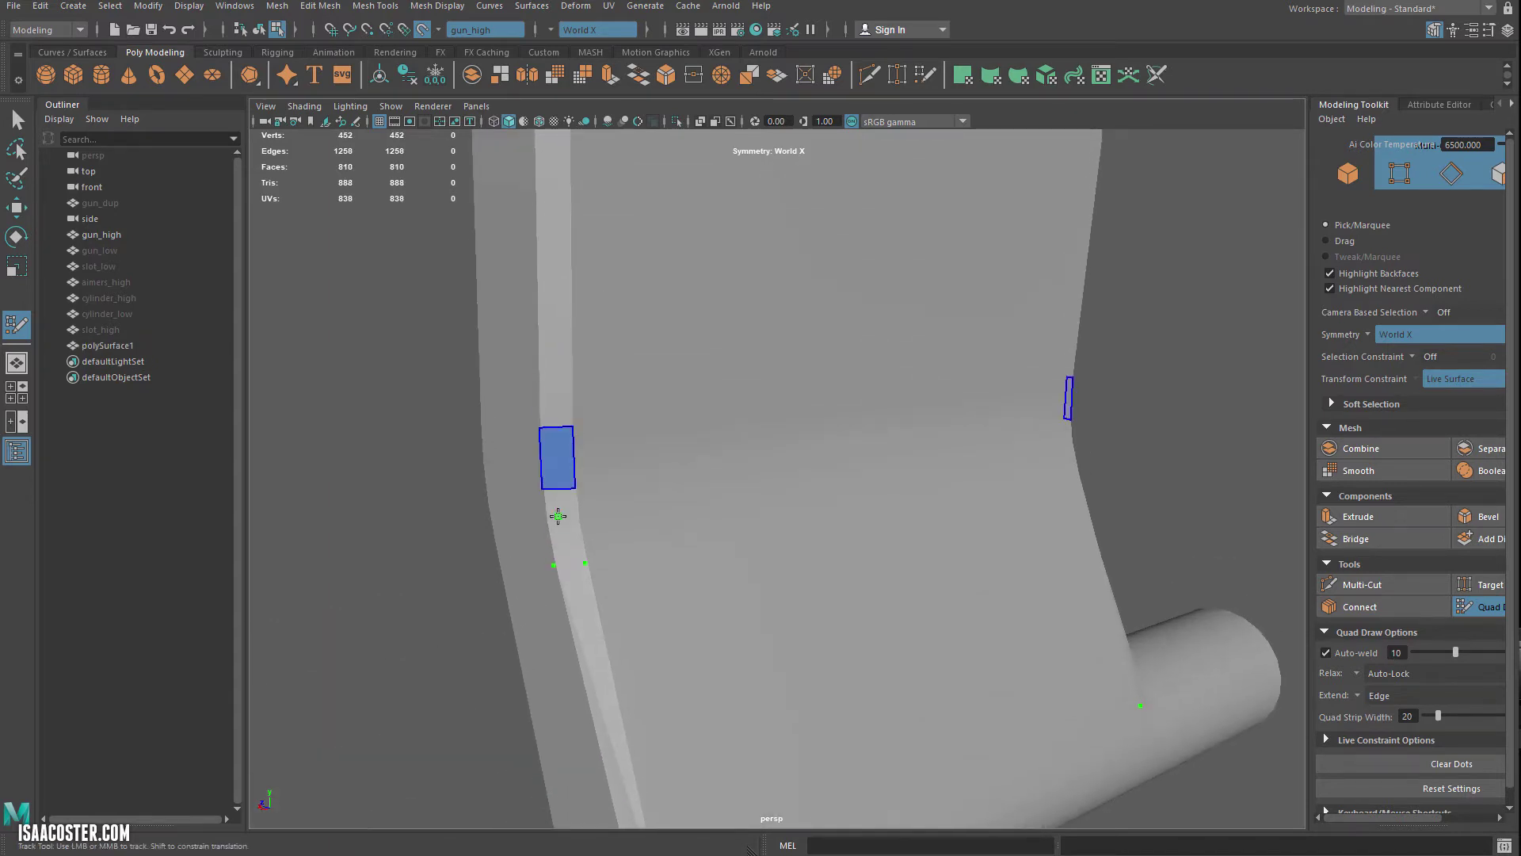
left_click(562, 524, "shift")
middle_click_drag(617, 713, 628, 499, "alt")
left_click(647, 479, "shift")
mouse_move(647, 479)
left_mouse_down("alt")
mouse_move(649, 337)
mouse_move(699, 302)
mouse_move(697, 229)
mouse_move(713, 262)
left_mouse_up("alt")
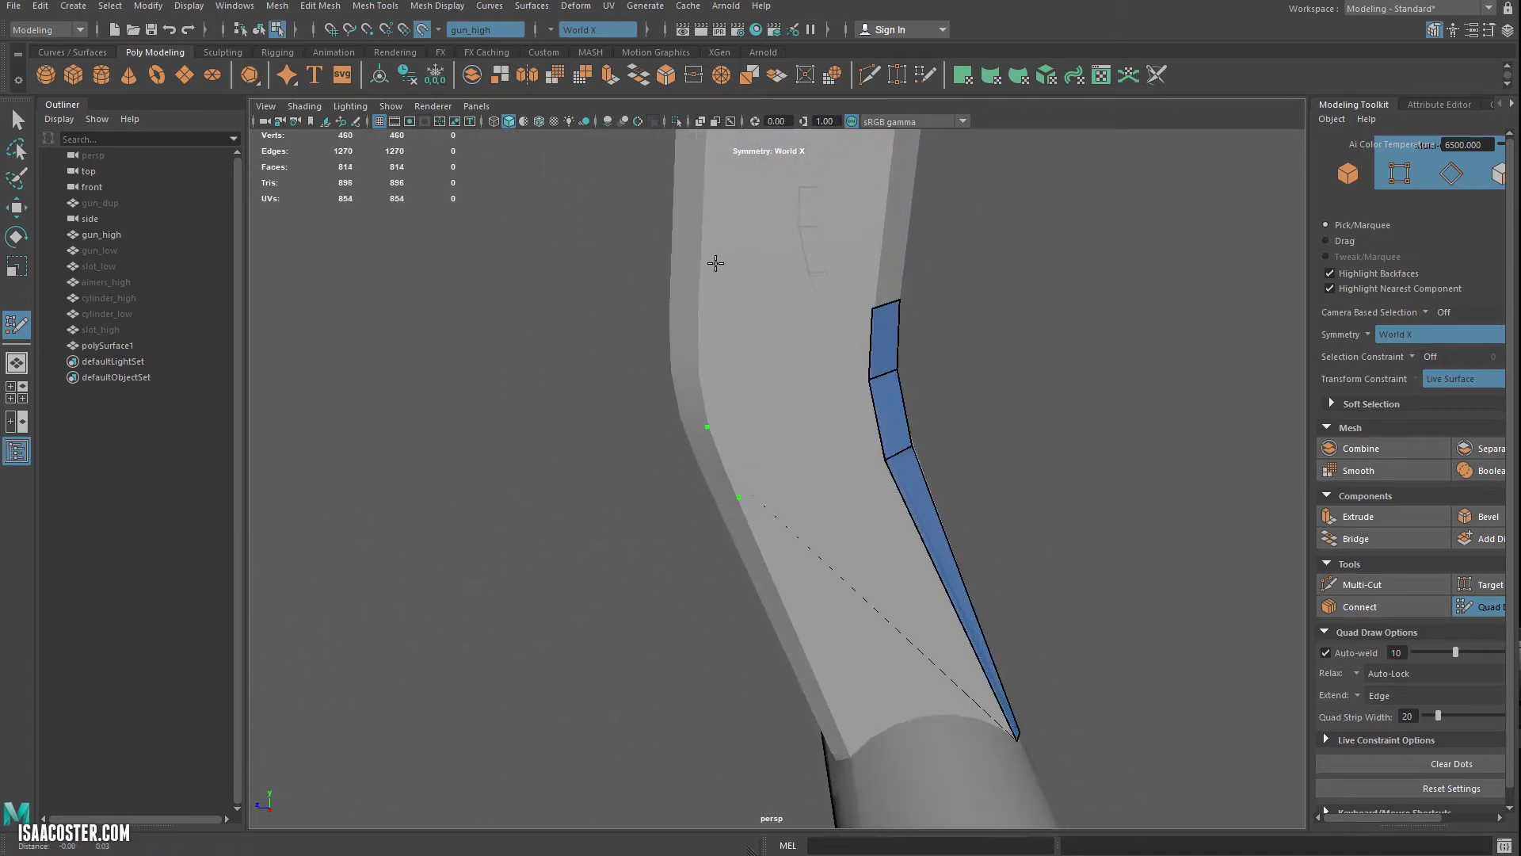
Fill two quads across the narrow face at the bend, three along the opposite bevel, and close the wedge between them
left_click(801, 425, "shift")
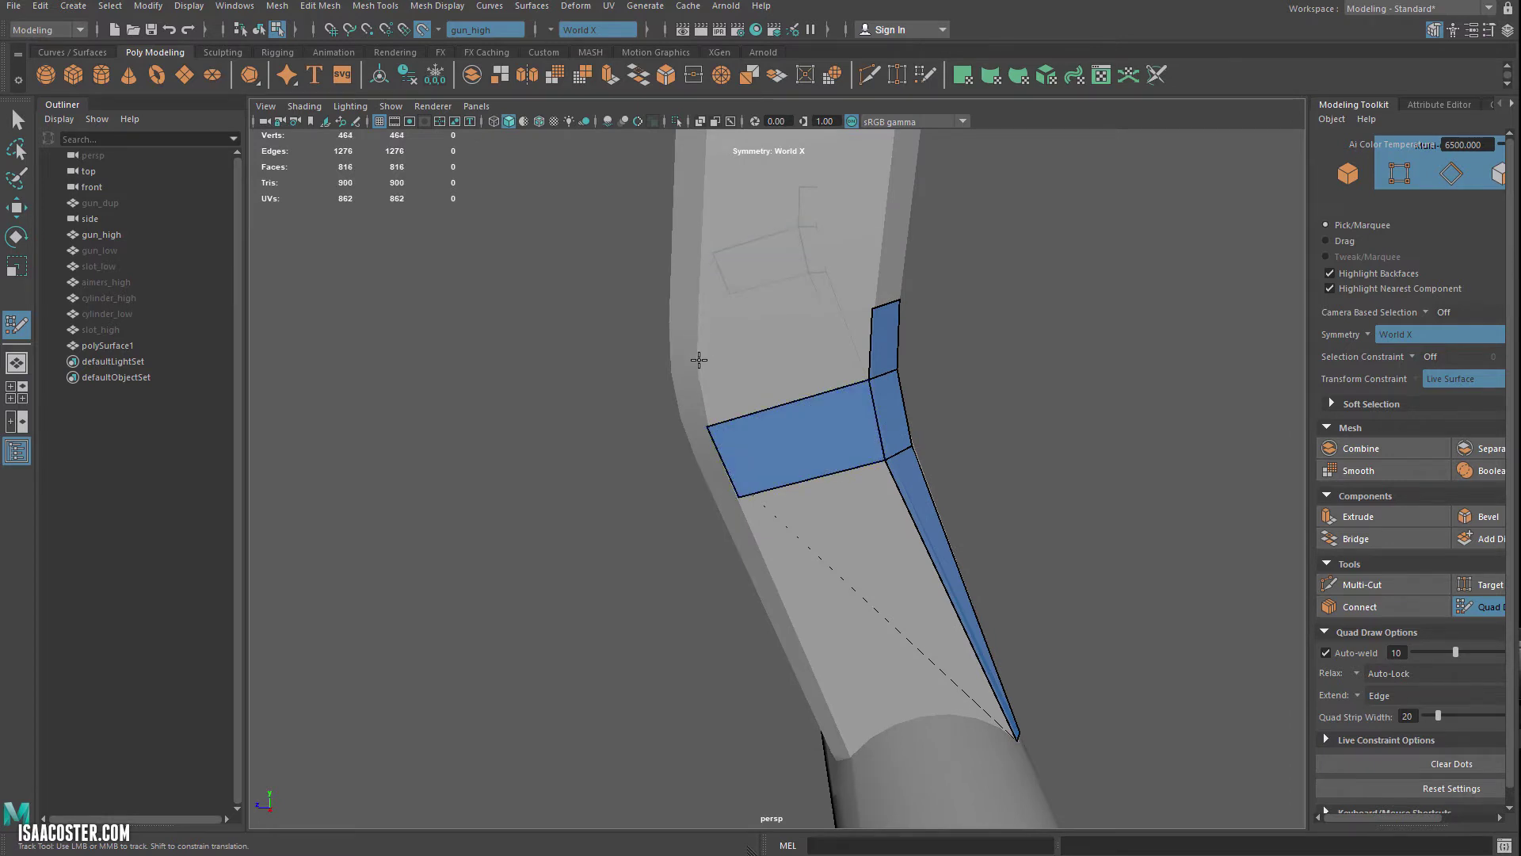
left_click(770, 331, "shift")
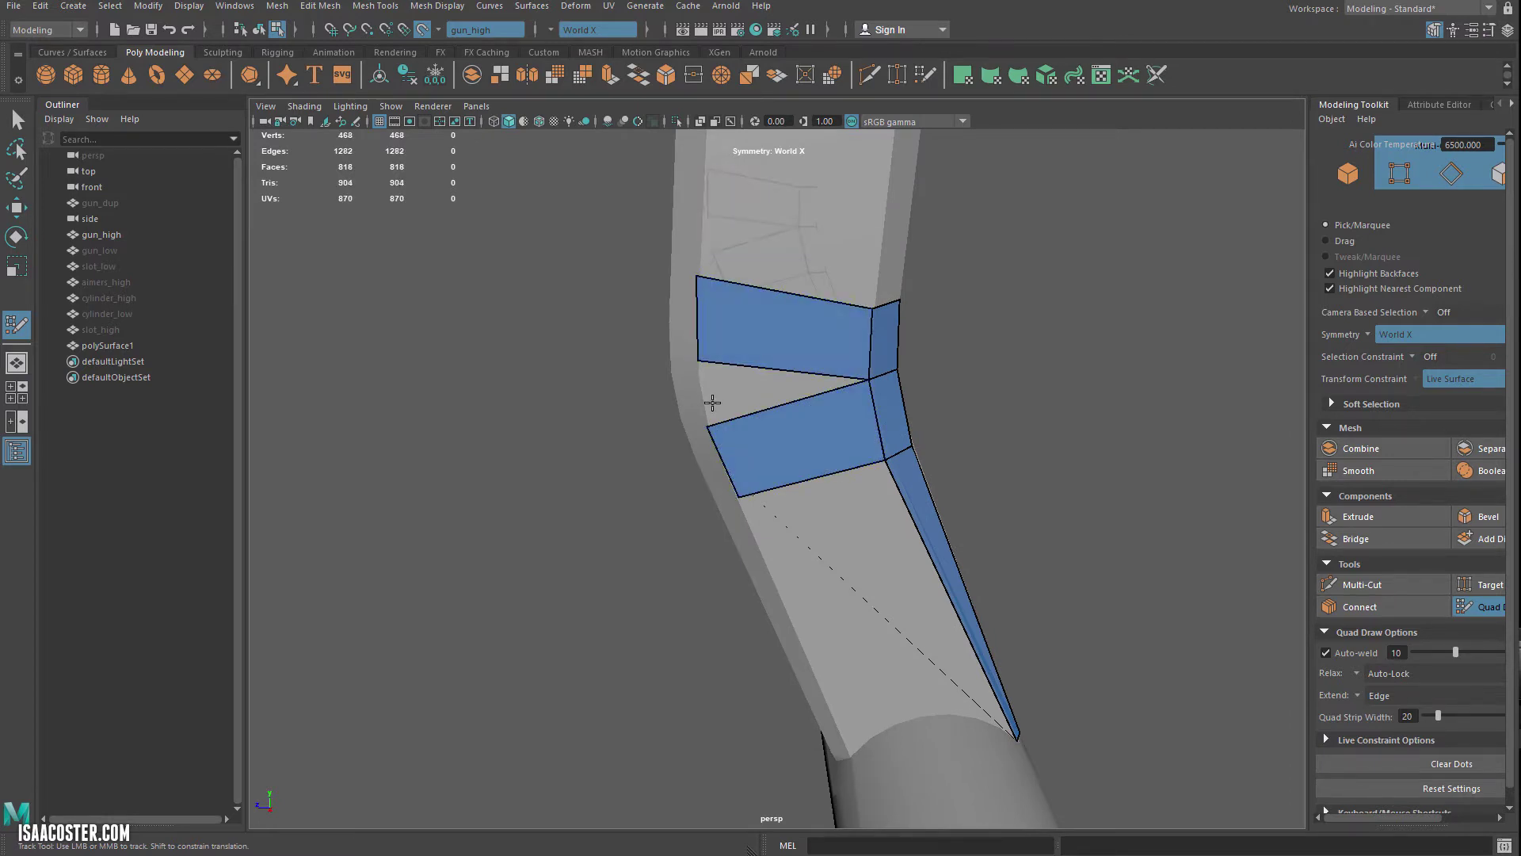
left_click_drag(713, 402, 753, 346, "alt")
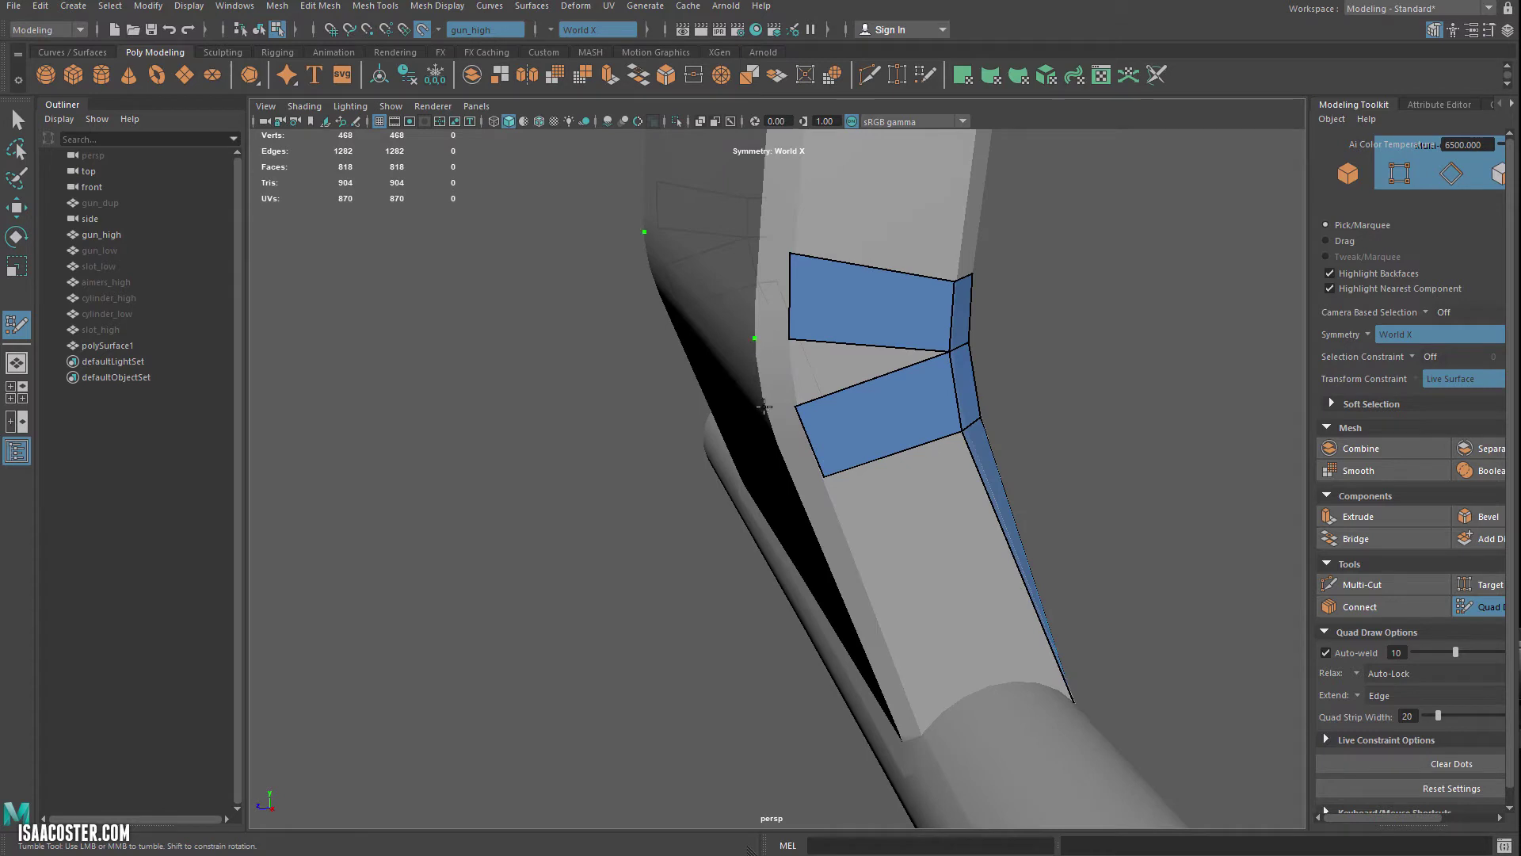
left_click(773, 372, "shift")
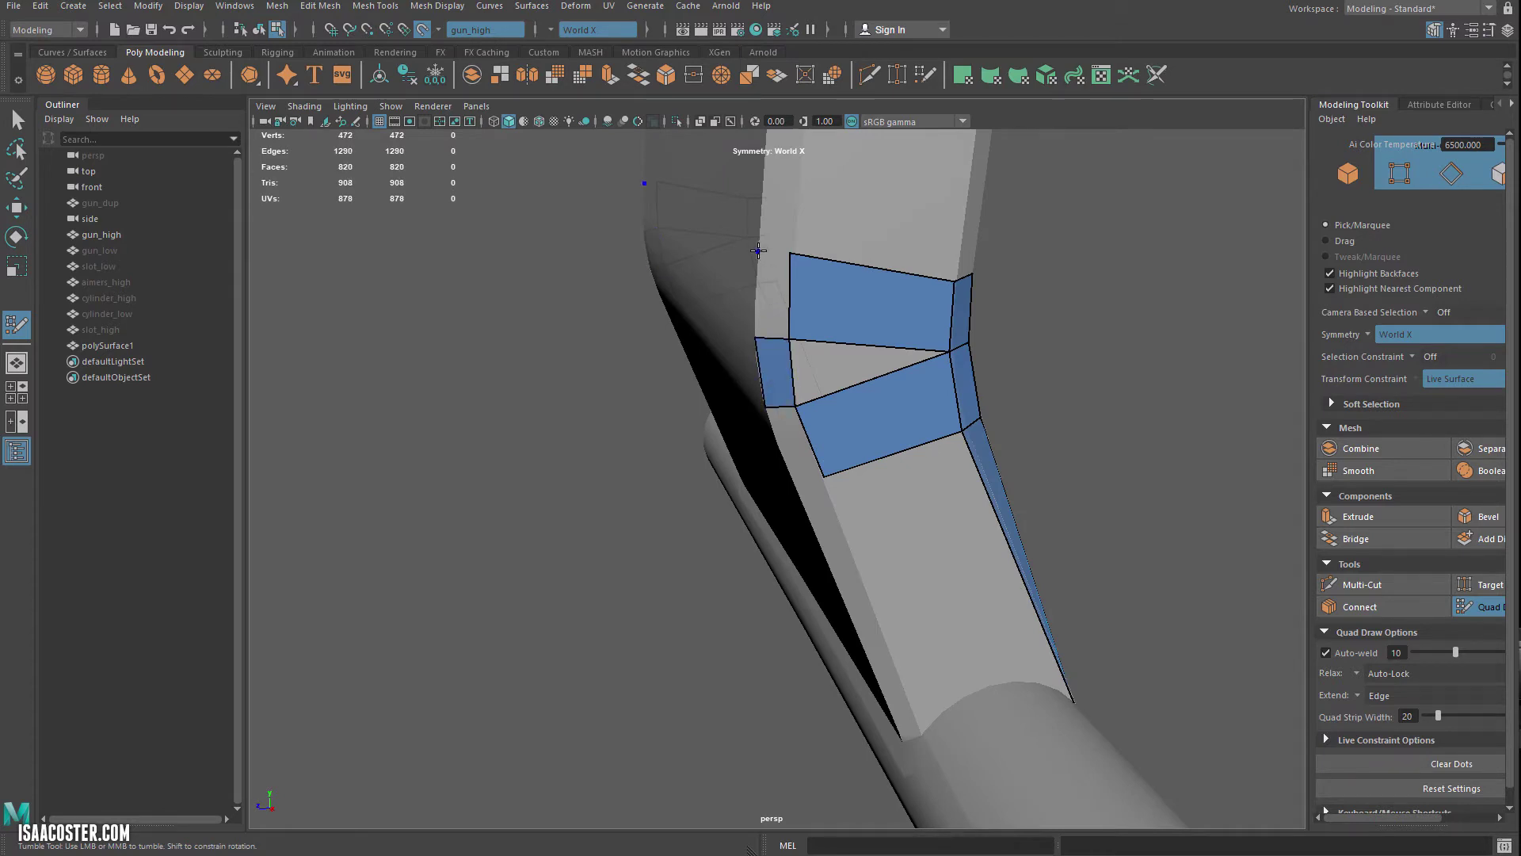
left_click(765, 278, "shift")
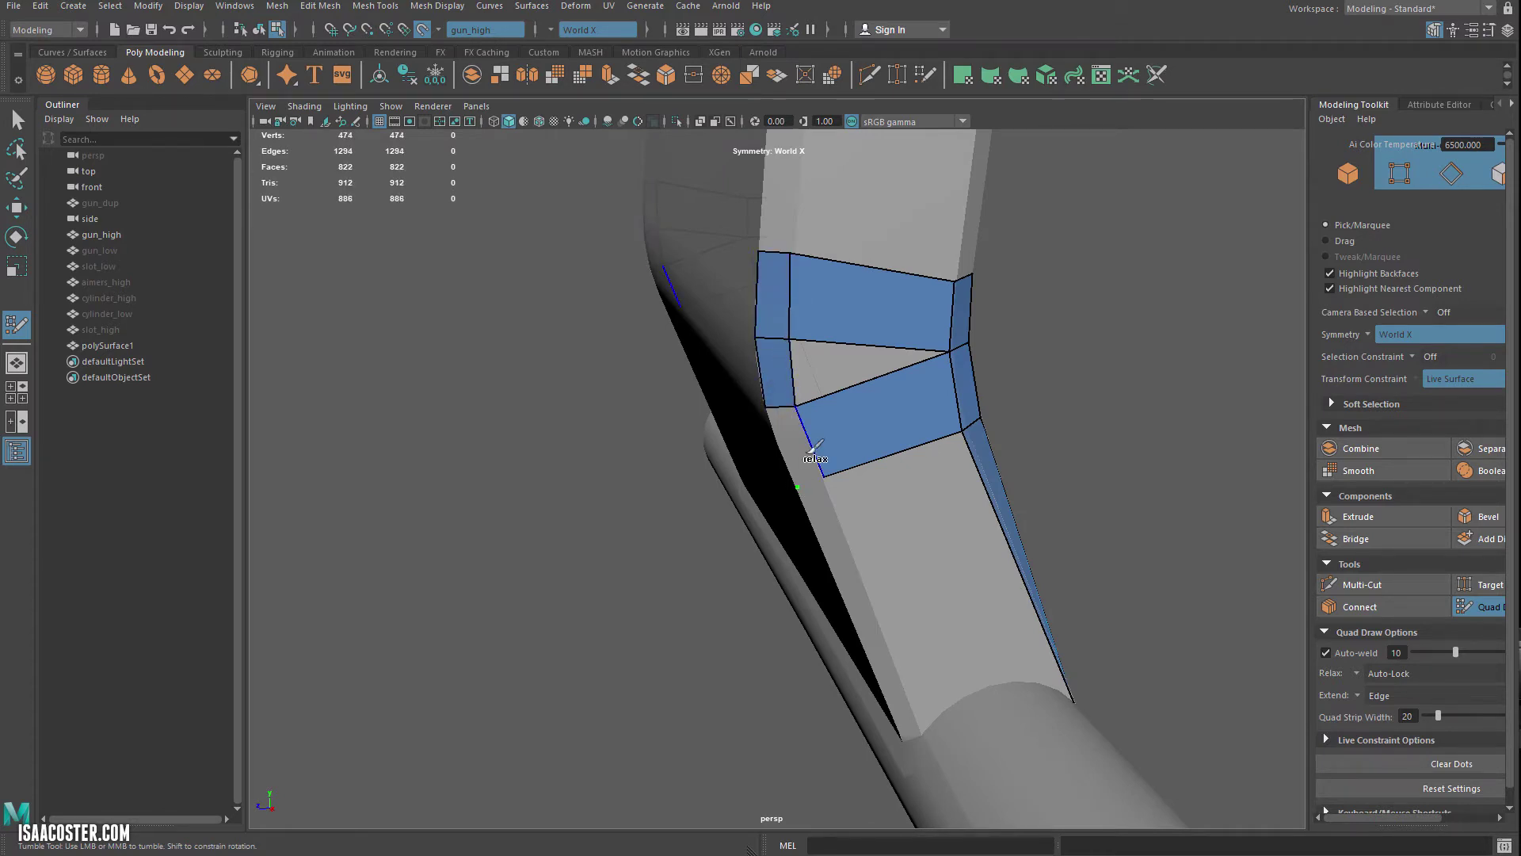
left_click(801, 444, "shift")
left_click(818, 377, "shift")
Place dots at the foot of the second bevel and fill its strip with a quad from the bend to the cylinder
scroll(818, 397, "down", 3)
left_click_drag(809, 403, 882, 377, "alt")
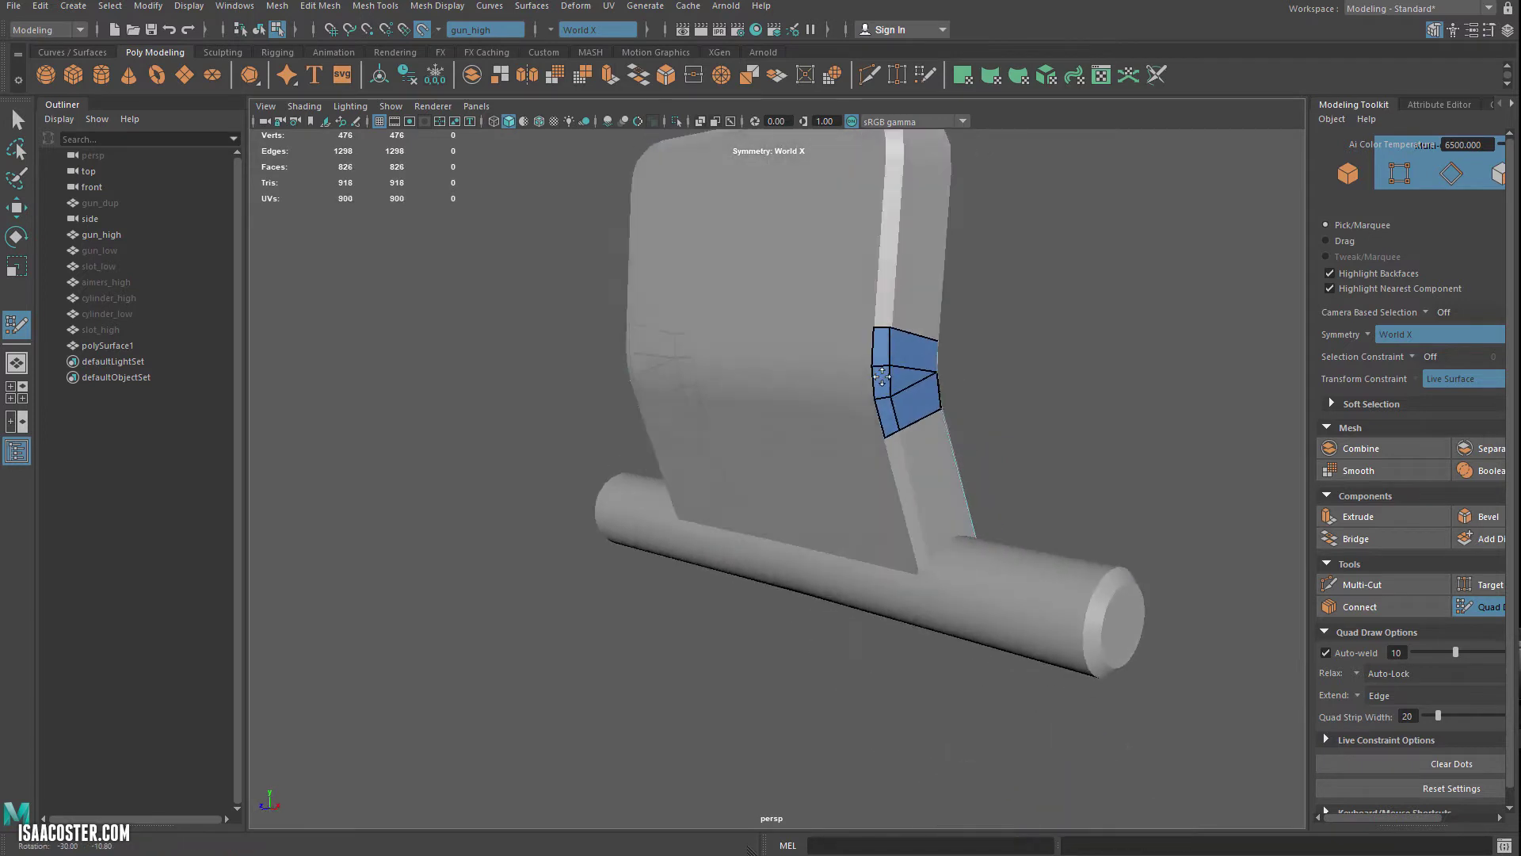
right_click_drag(882, 379, 911, 390, "alt")
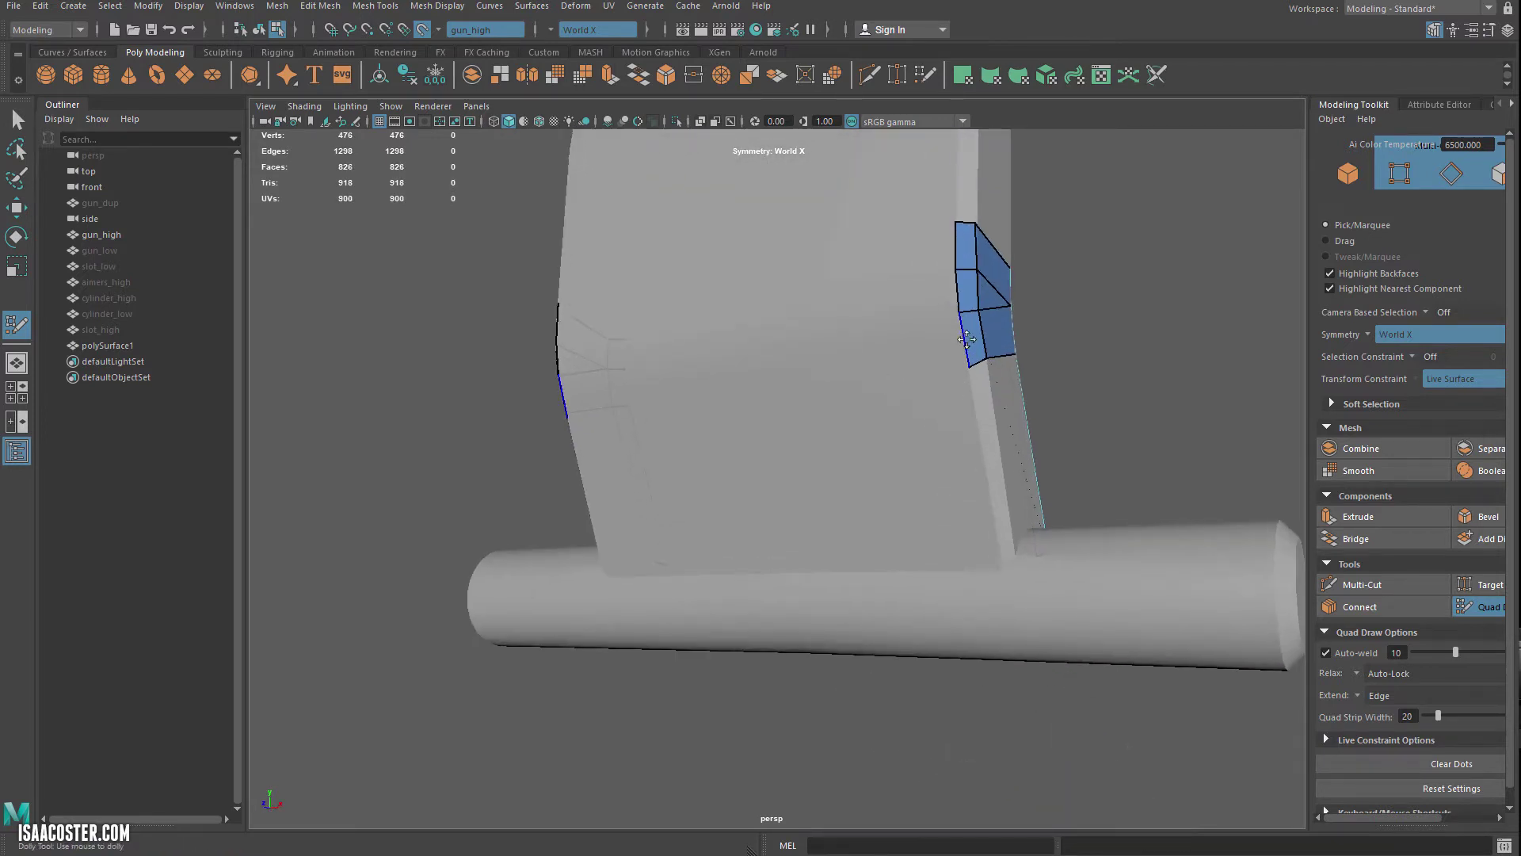
left_click_drag(957, 349, 778, 407, "alt")
left_click_drag(877, 346, 896, 411, "alt")
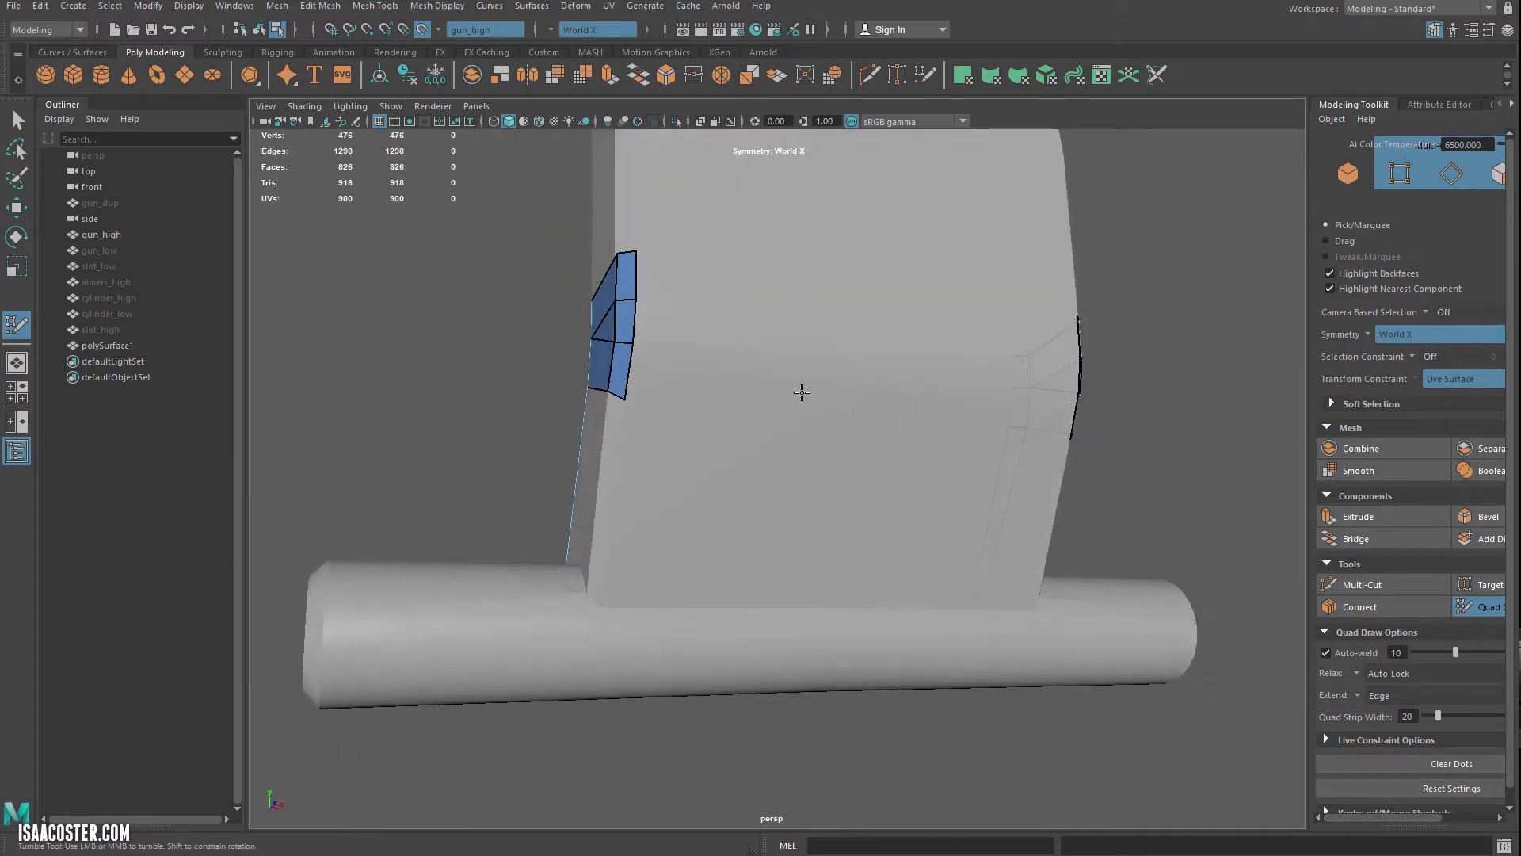
left_click_drag(664, 391, 666, 550, "alt")
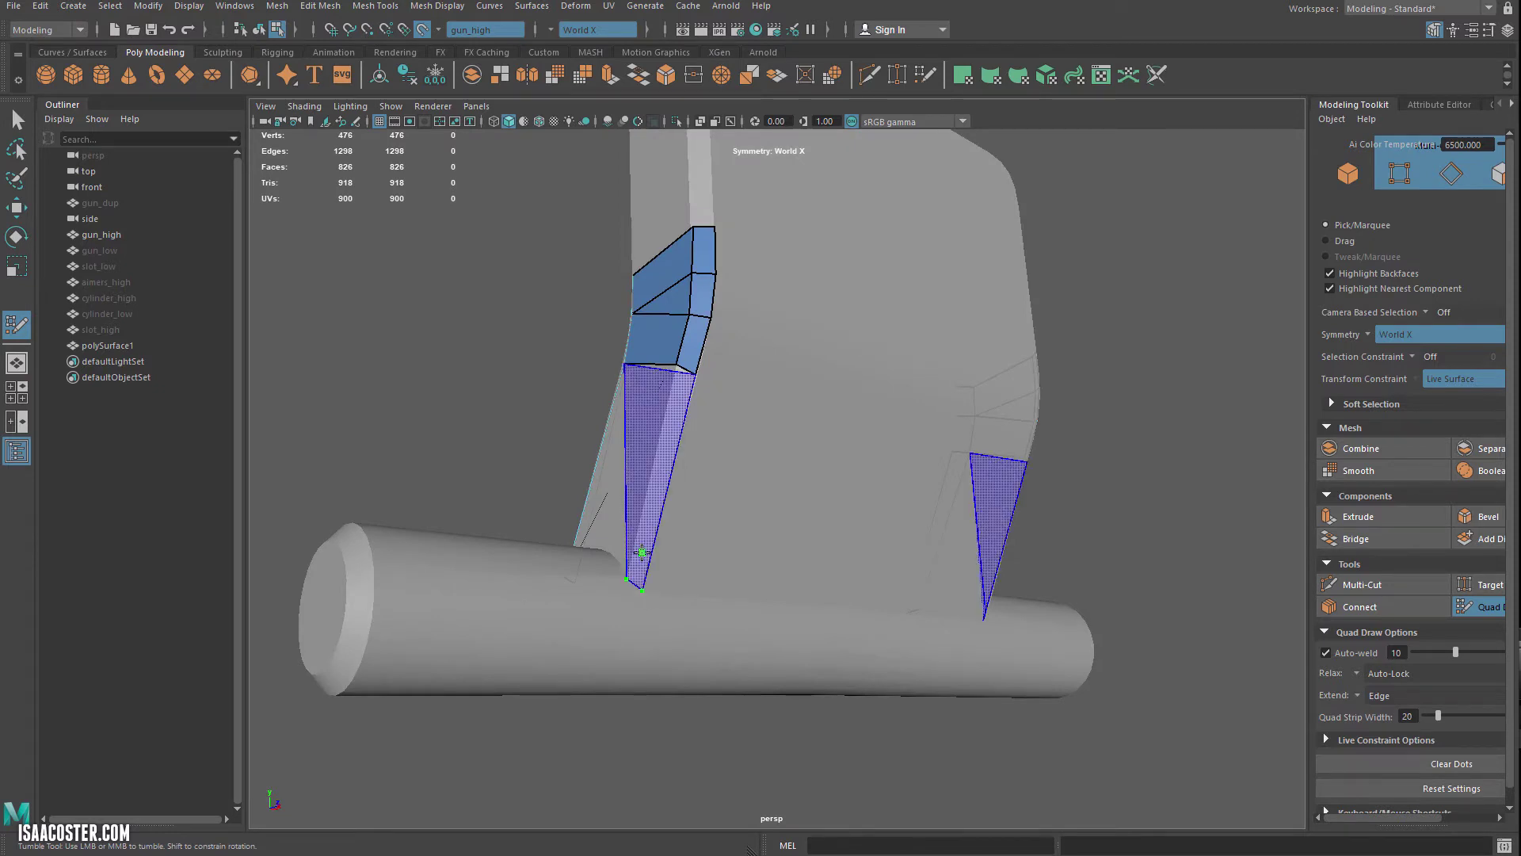
left_click_drag(679, 476, 699, 464, "alt")
left_click(700, 482, "shift")
left_click_drag(709, 515, 723, 560, "alt")
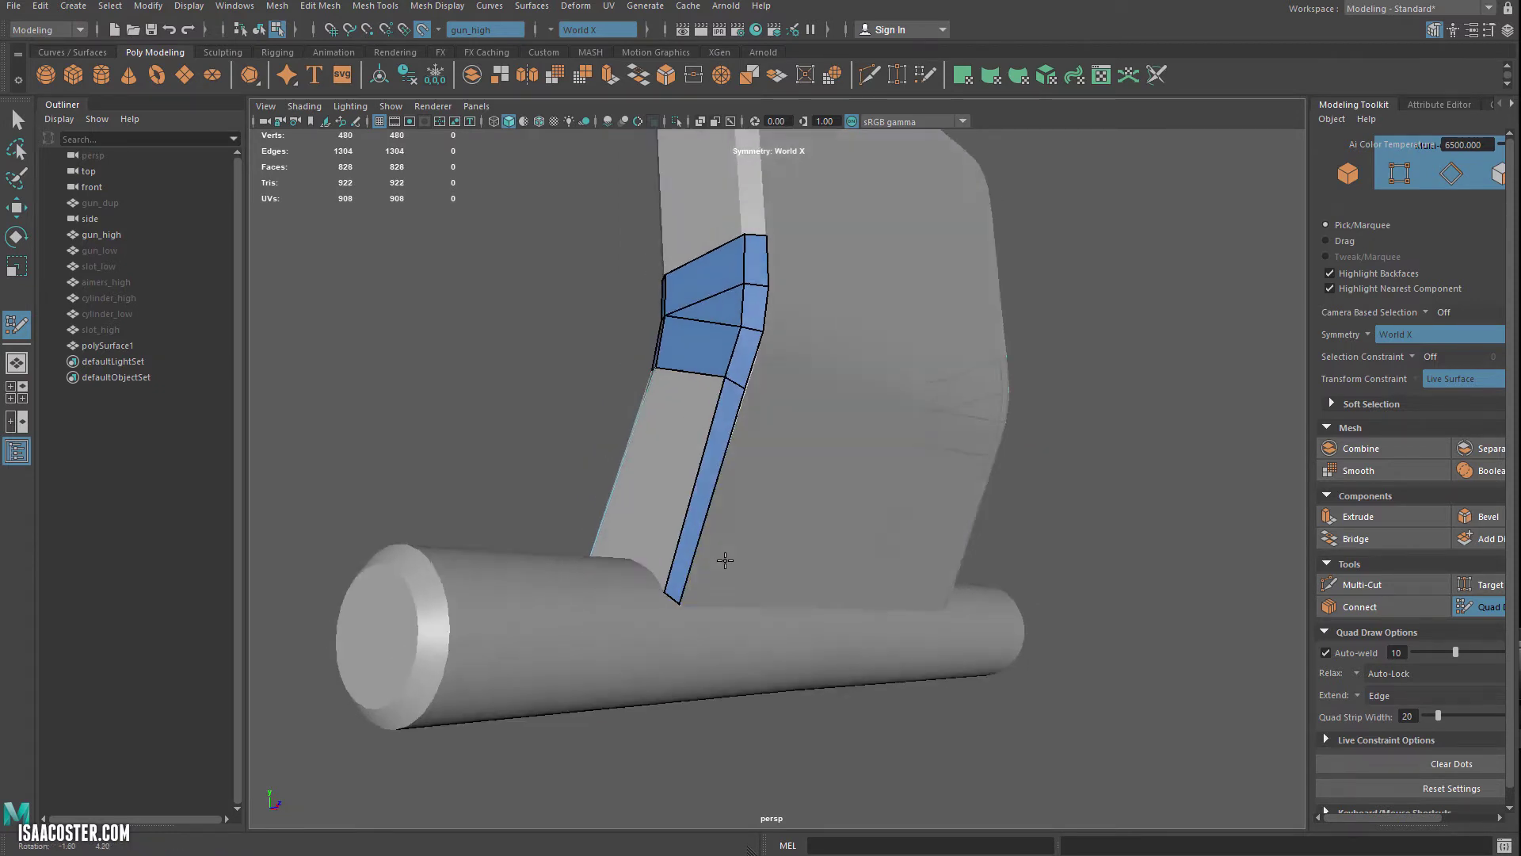
Place two dots along the cylinder's arc and fill the narrow face below the bend with two adjoining faces
right_click_drag(724, 560, 736, 591, "alt")
left_click_drag(737, 591, 791, 614, "alt")
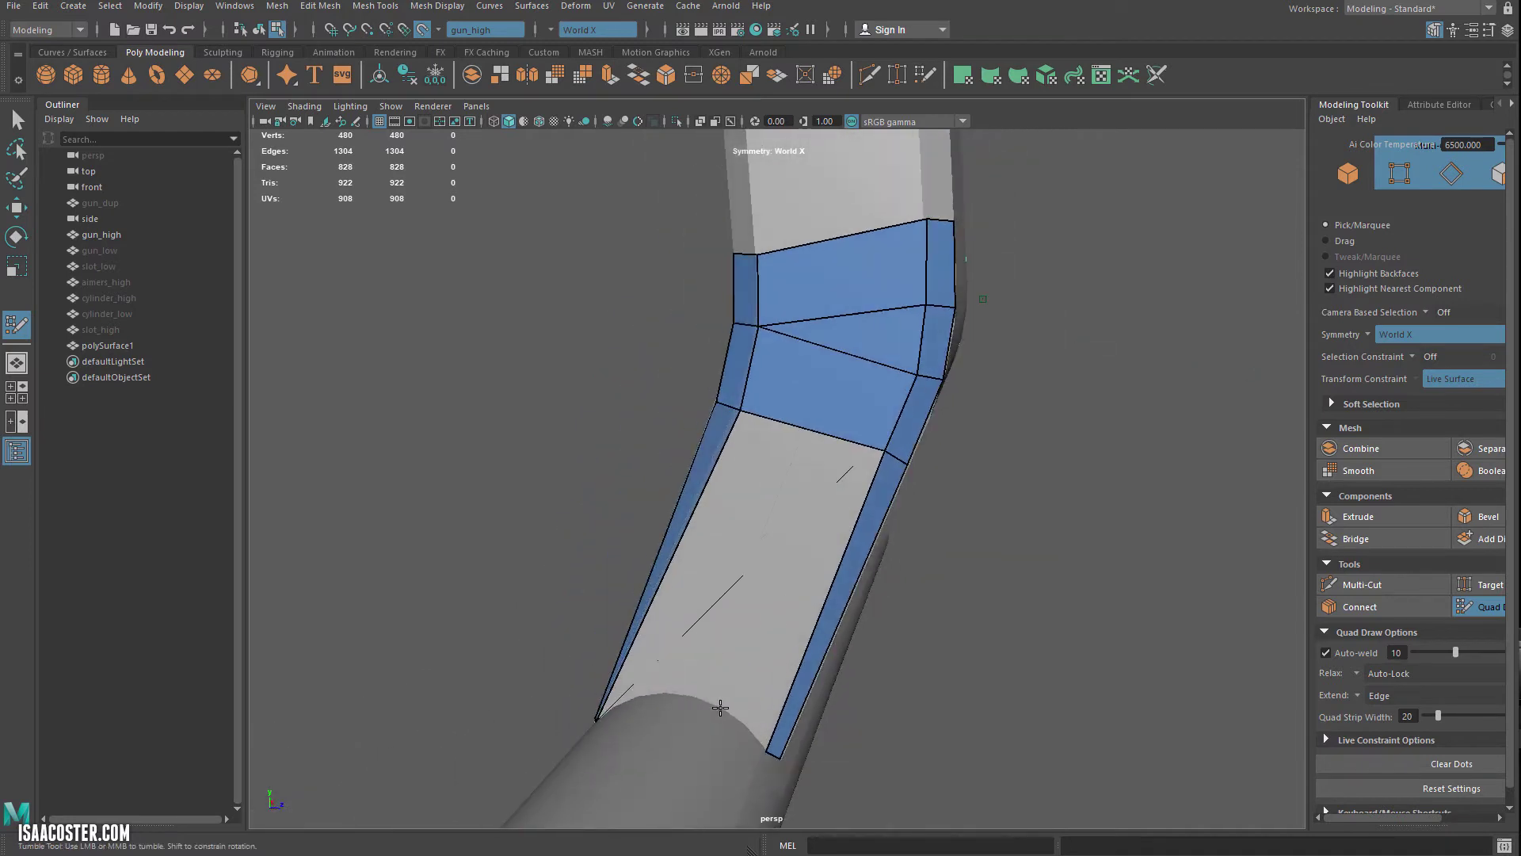
left_click_drag(660, 694, 660, 703, "alt")
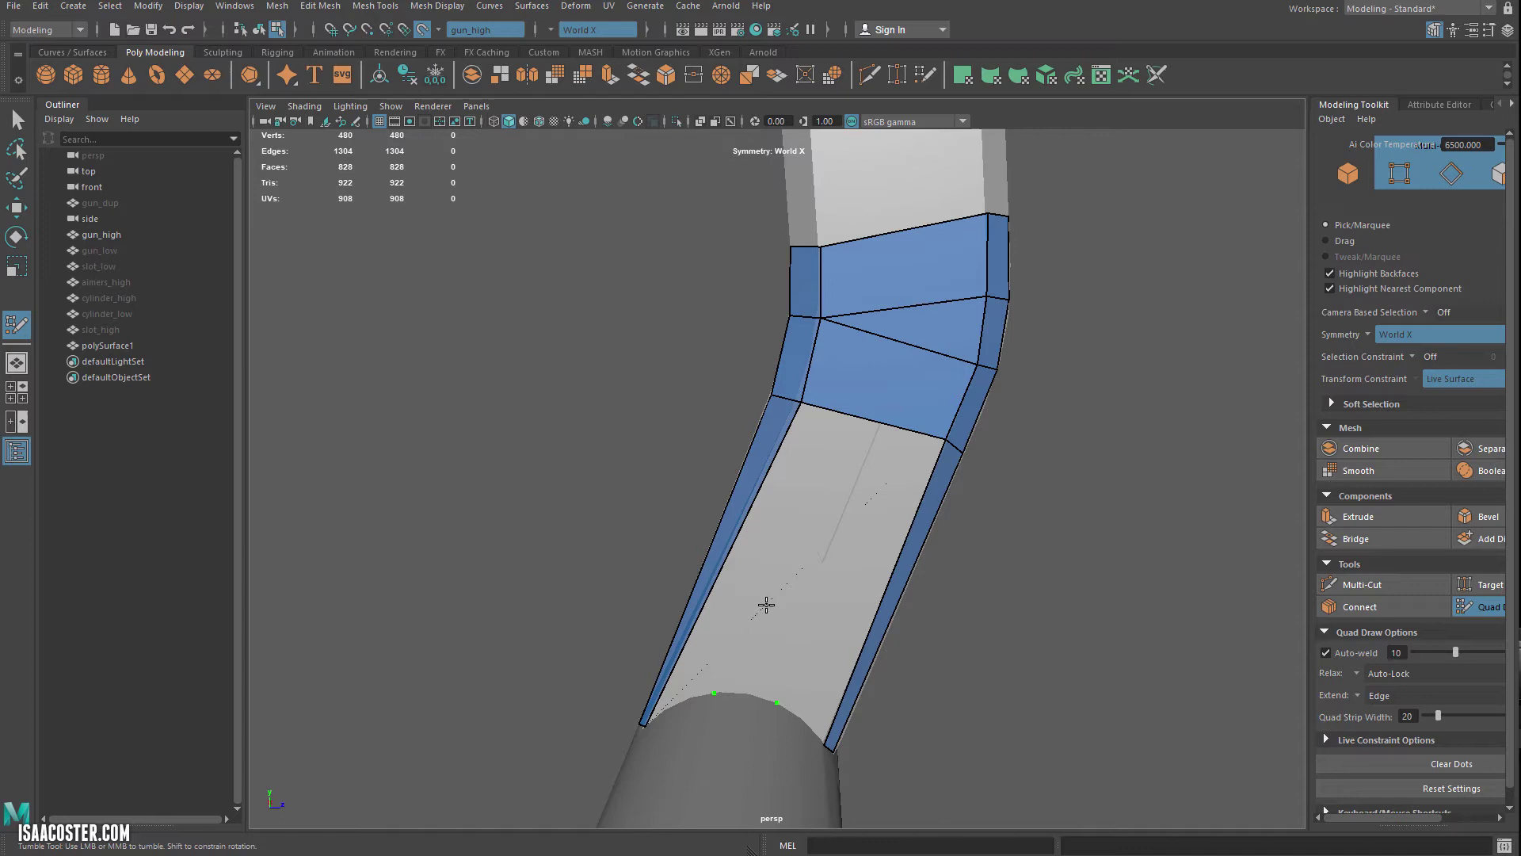
left_click(733, 626, "shift")
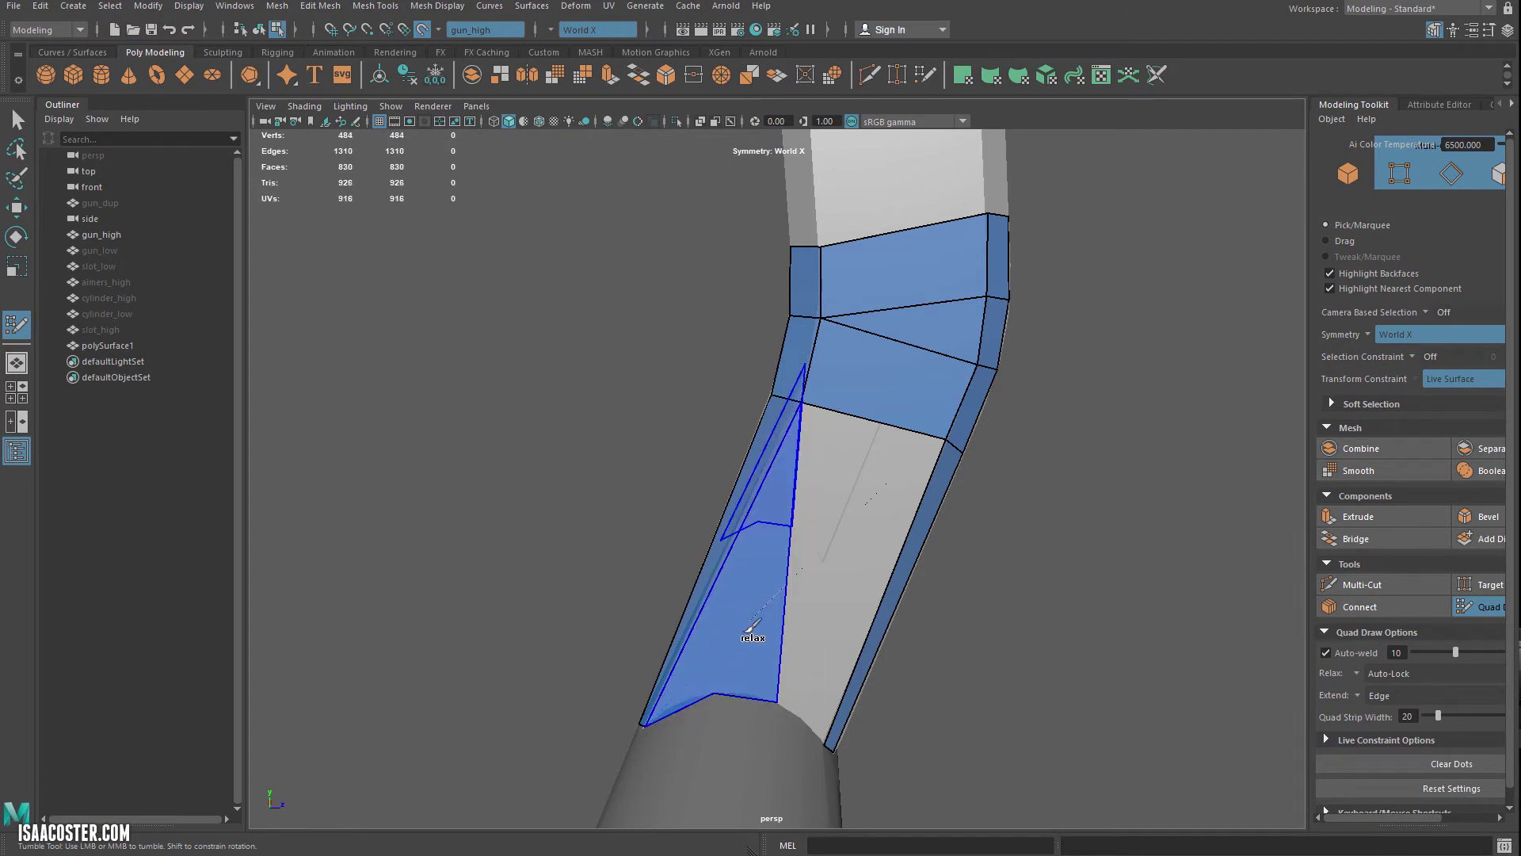
left_click(823, 564, "shift")
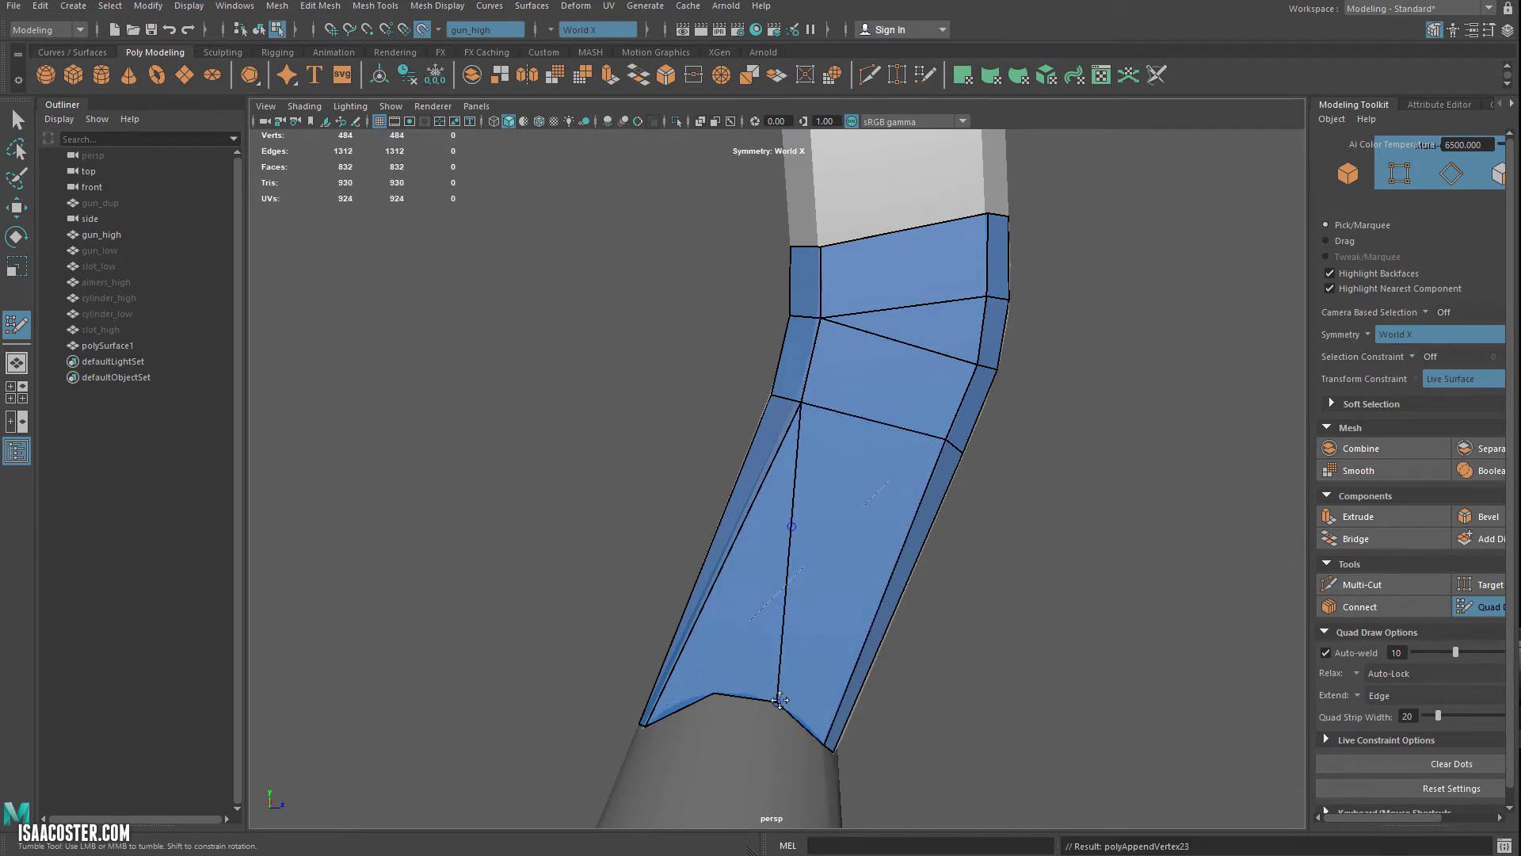
Place two dots just below the rounded upper corner and fill a quad up the narrow face from the bend
left_click_drag(737, 677, 729, 376, "alt")
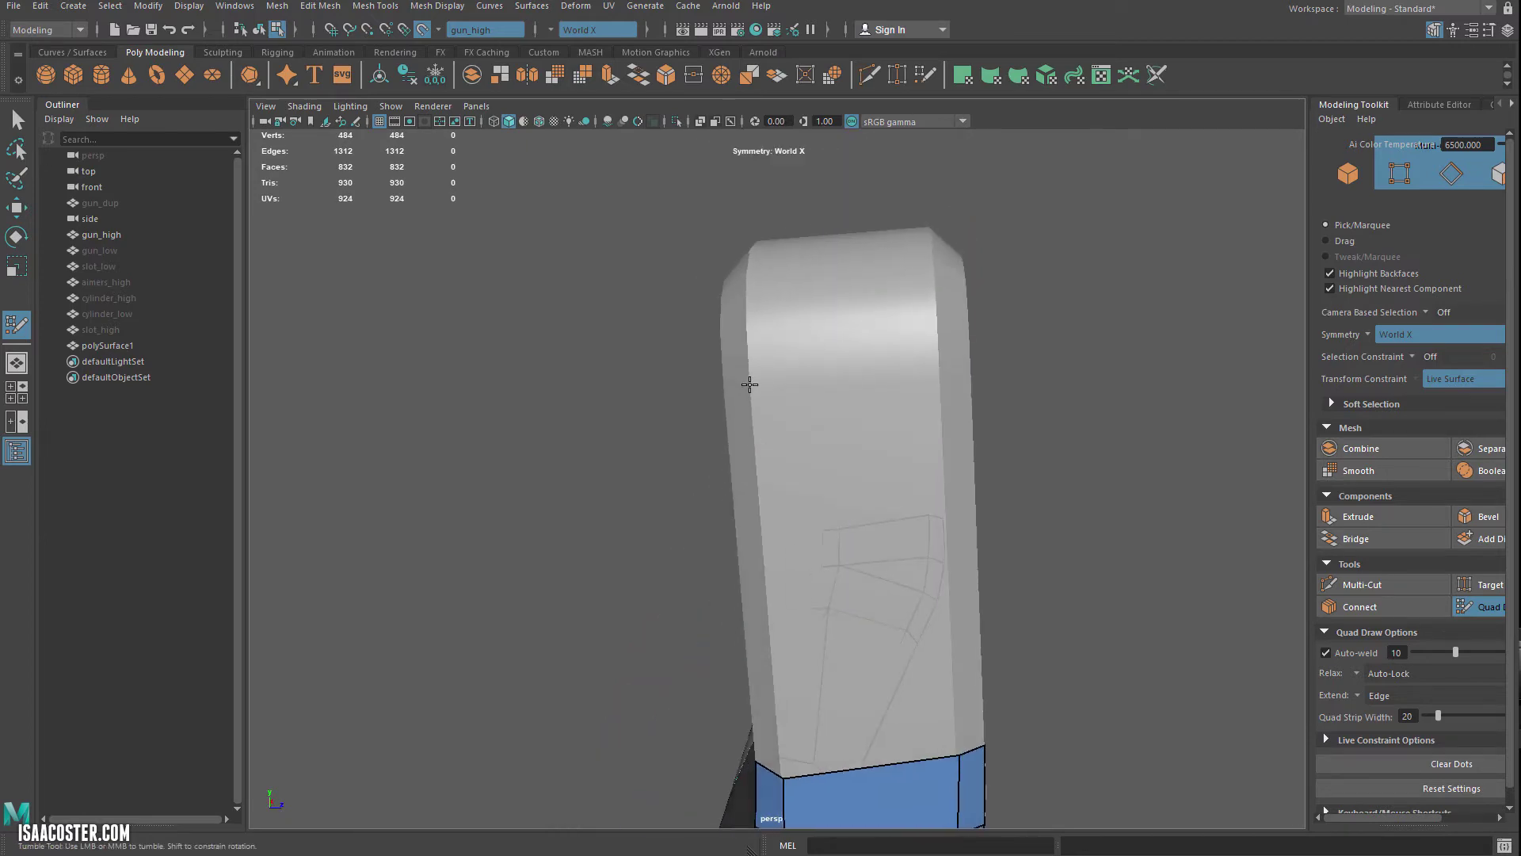
left_click(903, 445, "shift")
left_click_drag(904, 445, 758, 402, "alt")
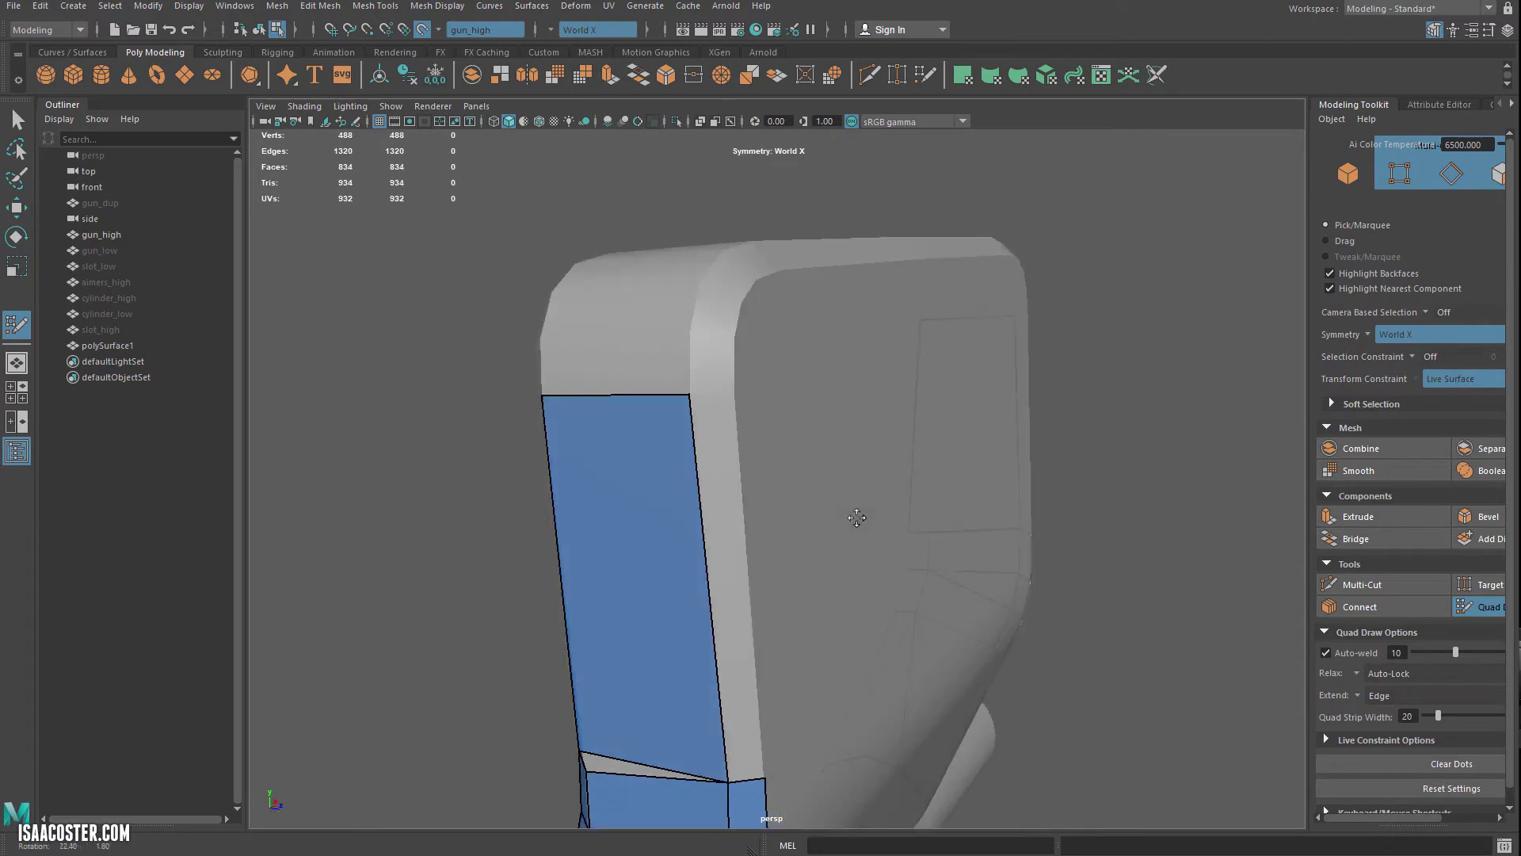
left_click_drag(726, 496, 1002, 475, "alt")
key("ctrl+z")
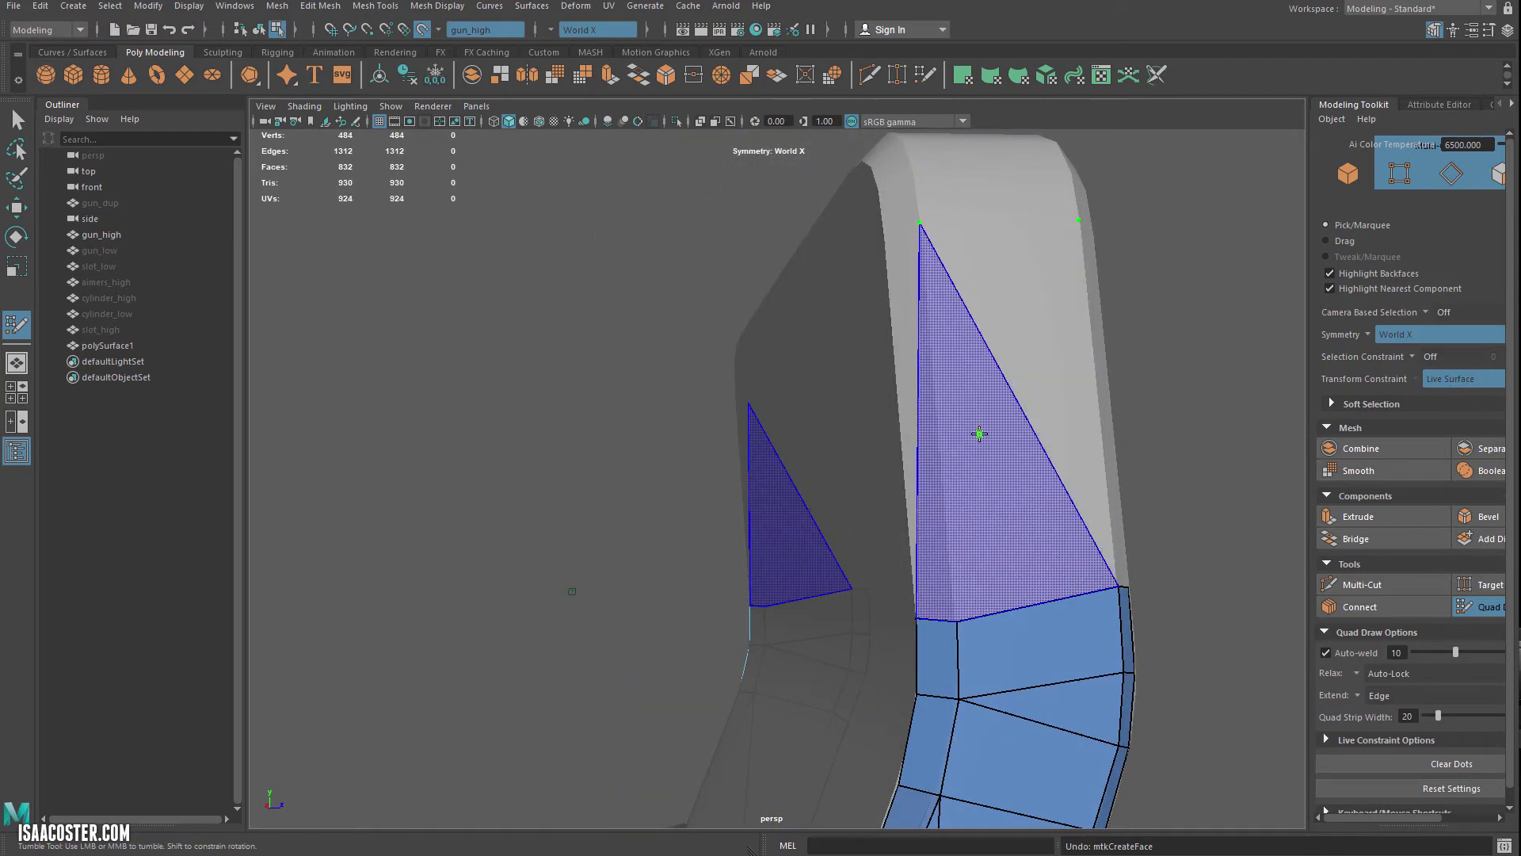
left_click(1017, 369, "shift")
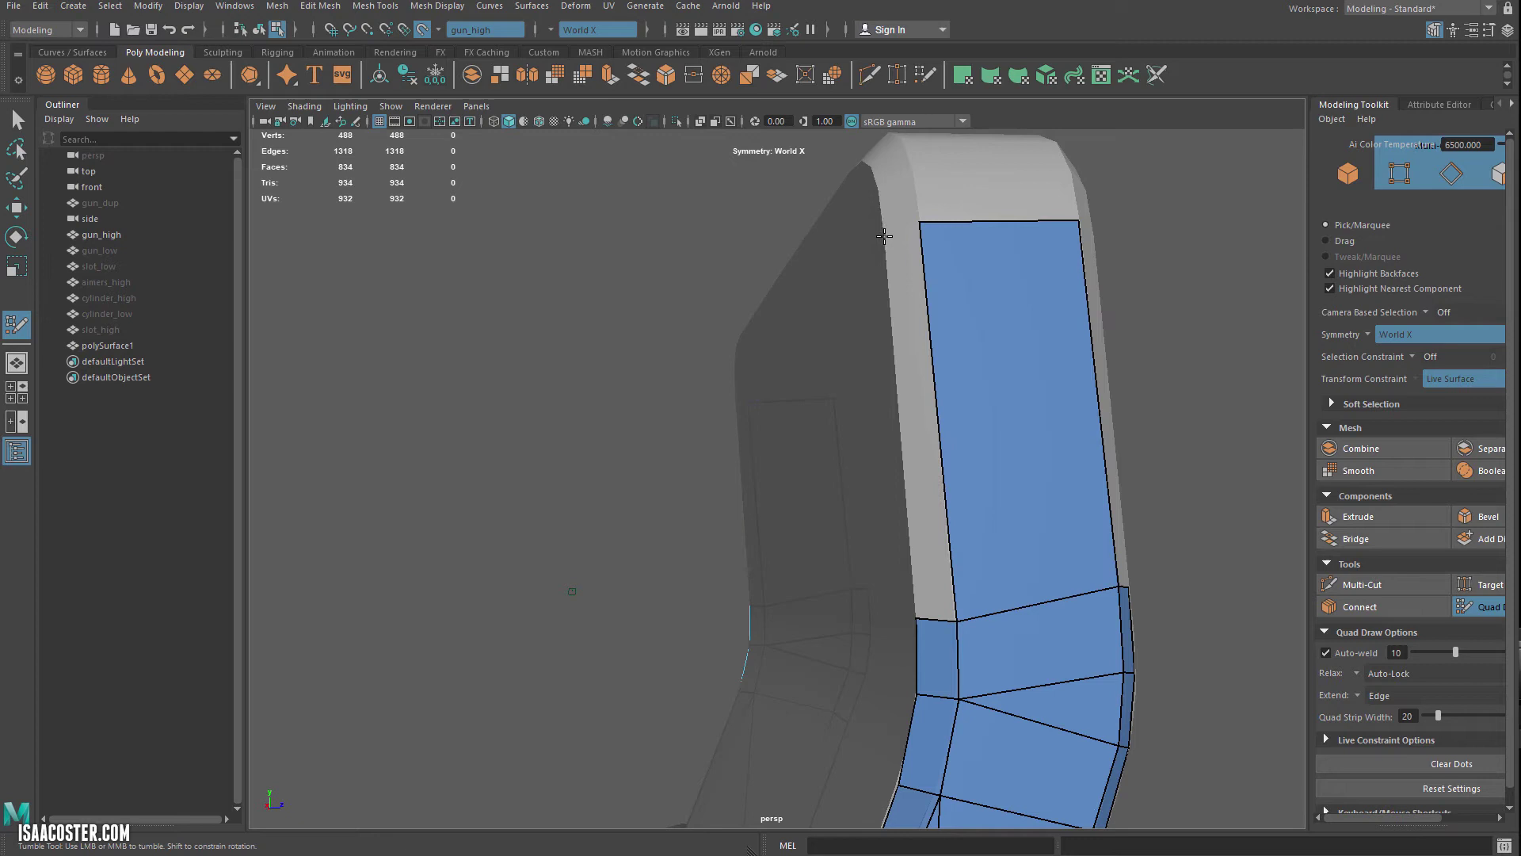
Fill the upper bevel strips on both sides of the narrow face and continue one around the rounded corner with three quads
left_click(796, 507, "shift")
left_click_drag(796, 507, 819, 359, "alt")
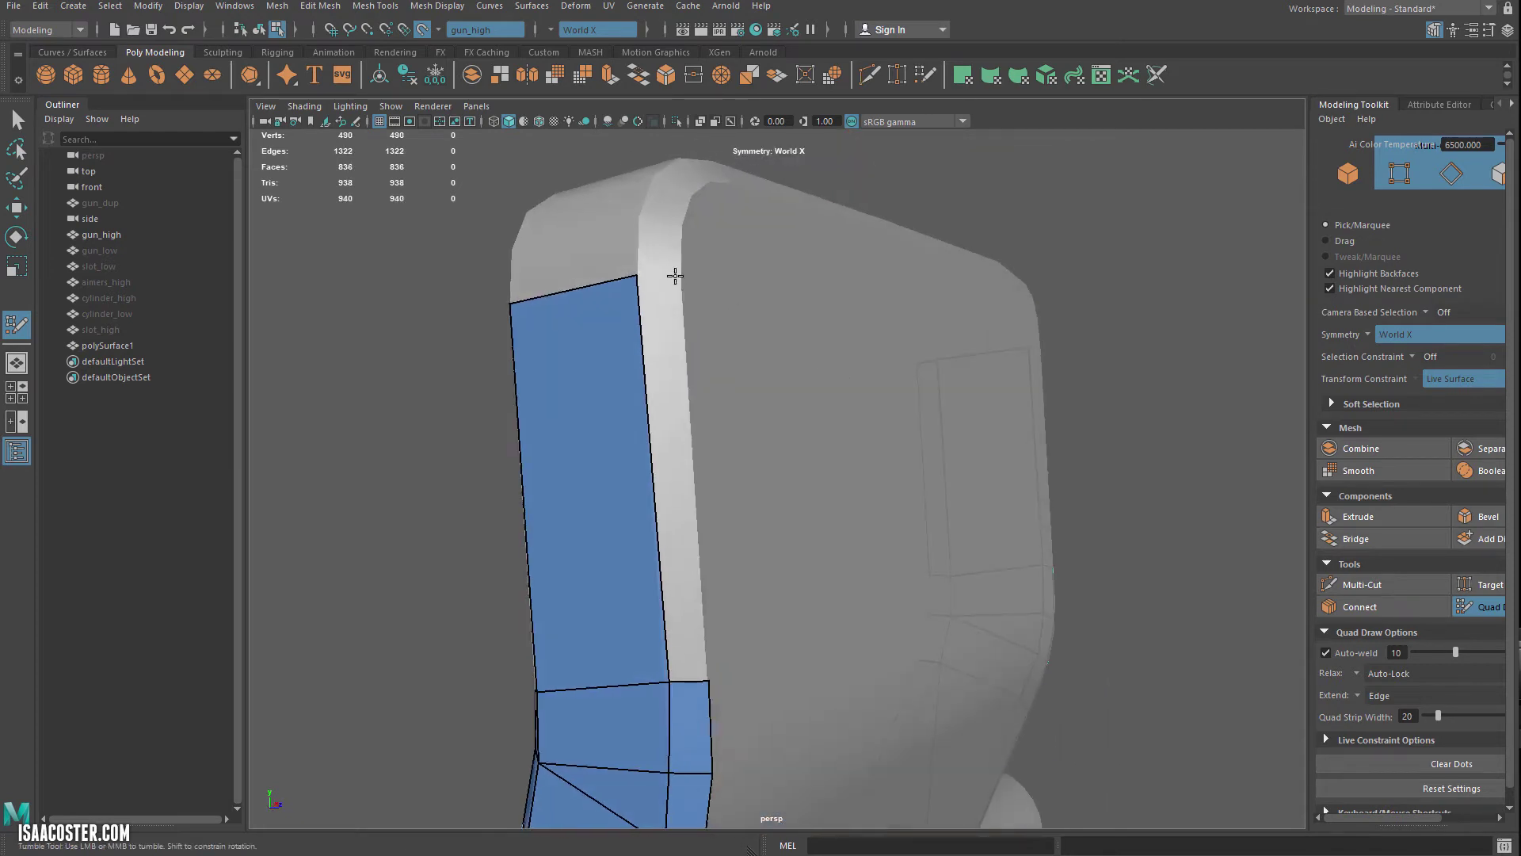
left_click(671, 375, "shift")
mouse_move(671, 376)
left_mouse_down("alt")
mouse_move(699, 462)
mouse_move(610, 447)
left_mouse_up("alt")
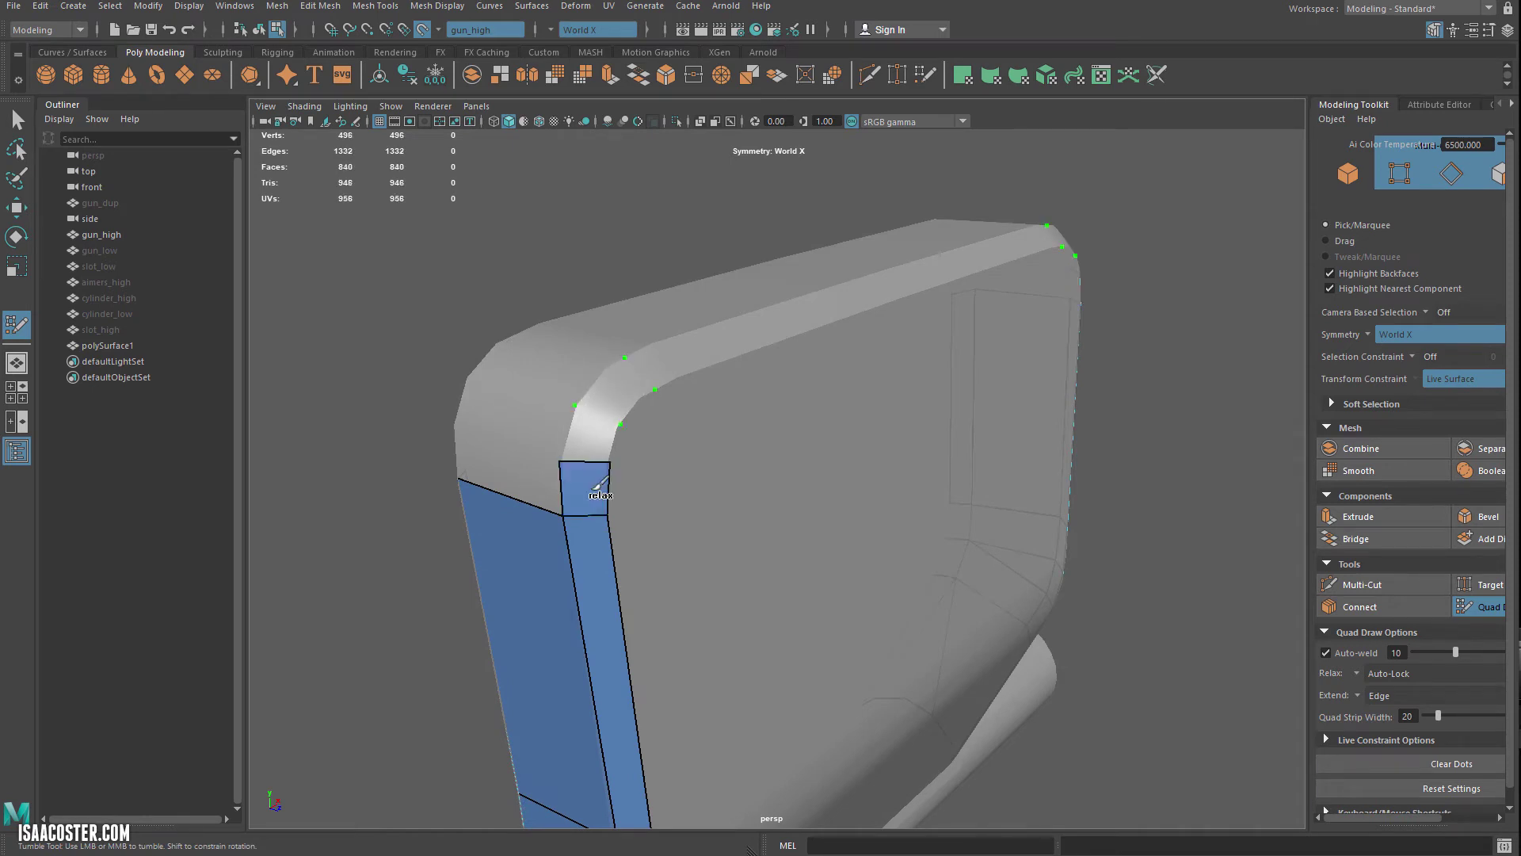
left_click(629, 400, "shift")
Fill three quads around the rounded corner's other bevel and three across the narrow face between the two bevels
mouse_move(706, 483)
left_mouse_down("alt")
mouse_move(948, 479)
mouse_move(969, 459)
left_mouse_up("alt")
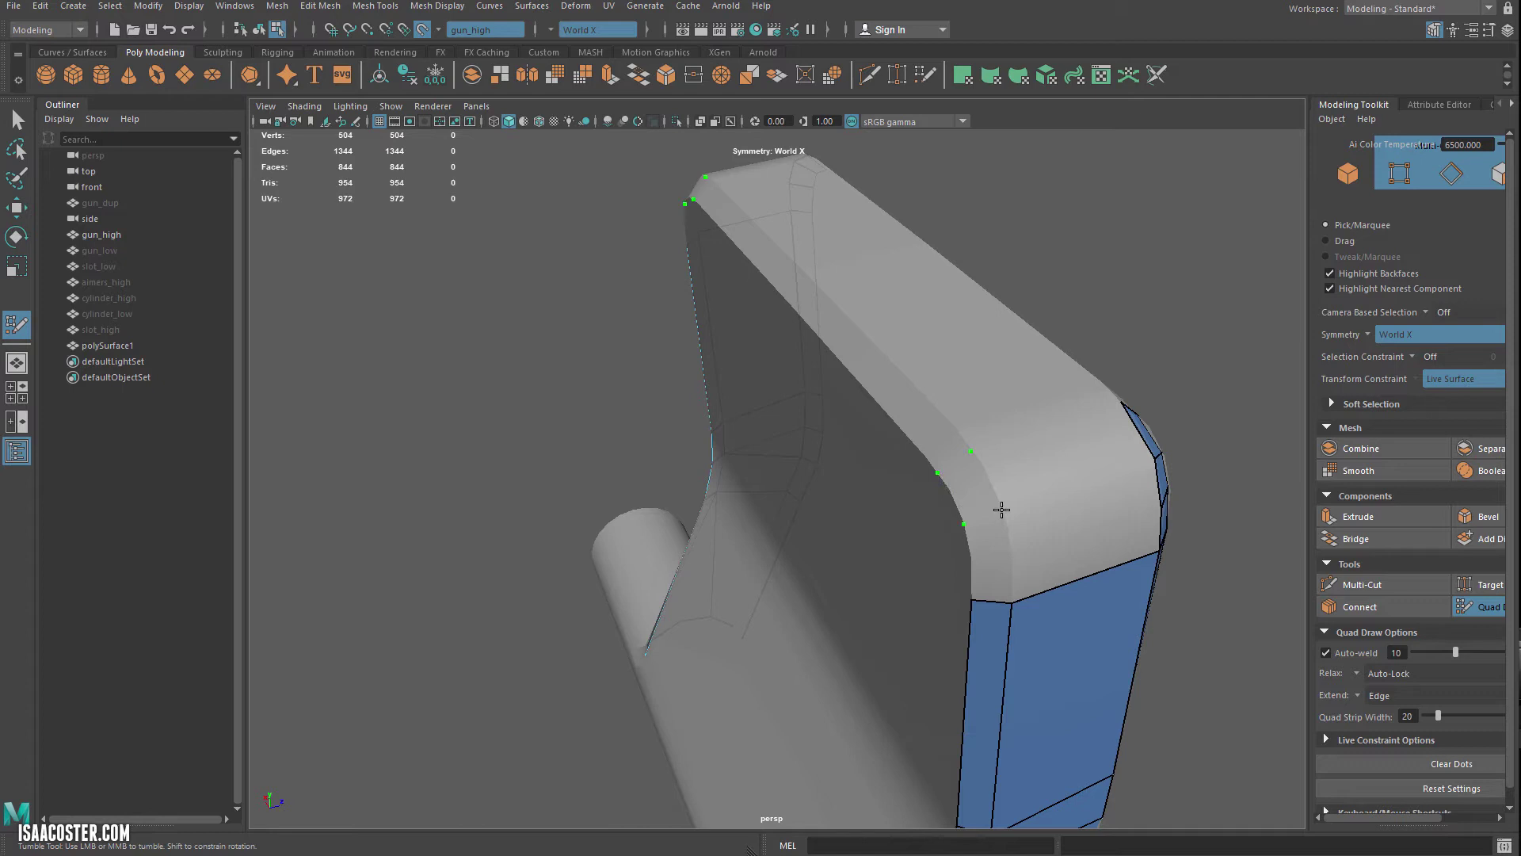
mouse_move(970, 560)
left_mouse_down("shift")
mouse_move(982, 567)
mouse_move(1008, 475)
mouse_move(1063, 458)
left_mouse_up("shift")
left_click(1064, 458, "shift")
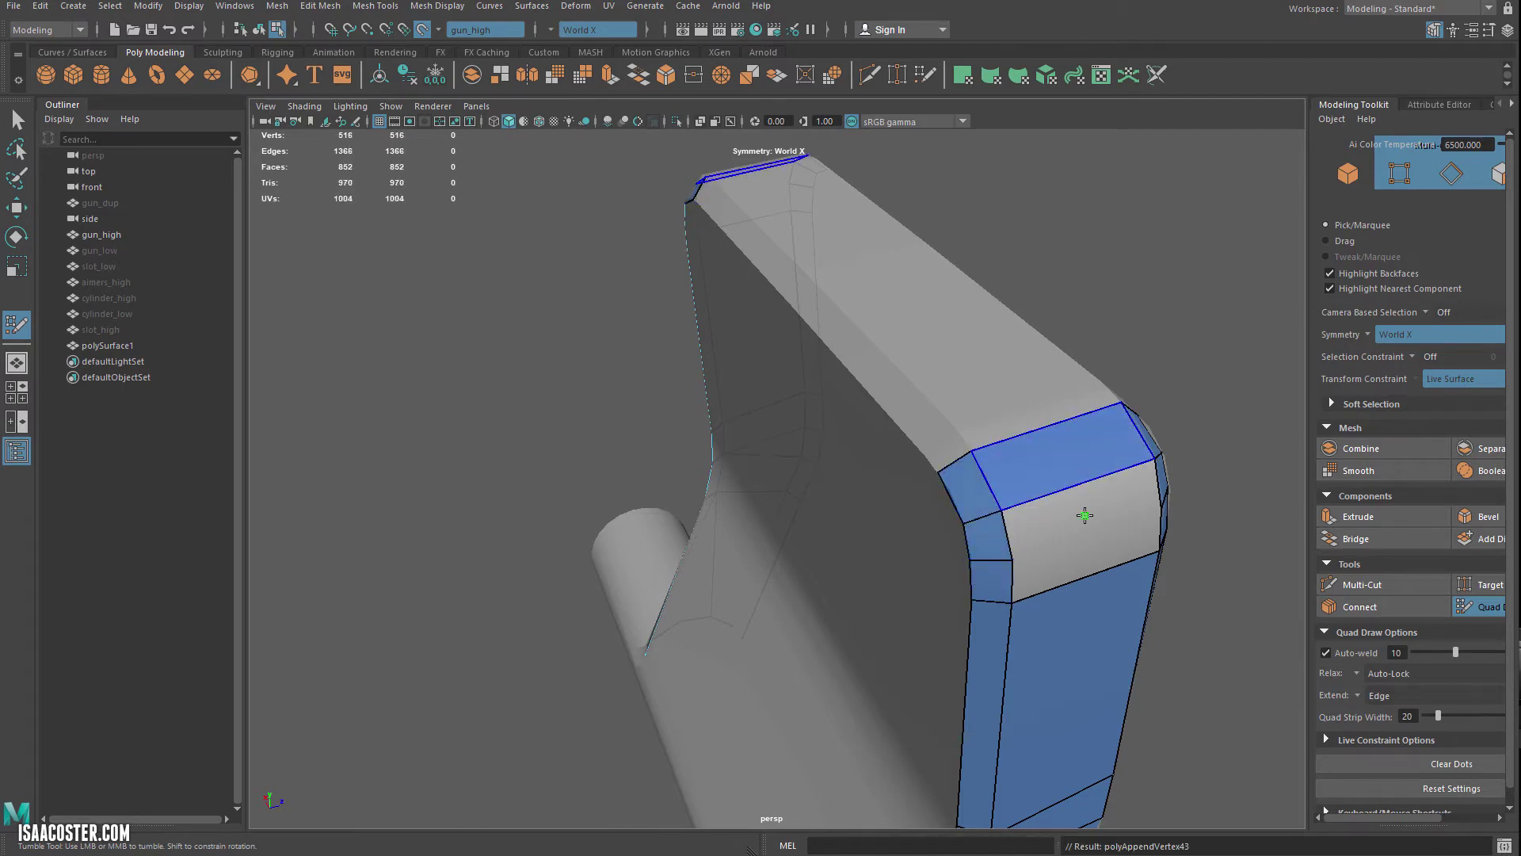
left_click_drag(1090, 544, 777, 261, "alt")
left_click(1040, 532, "shift")
key("ctrl+z")
left_click(1035, 530, "shift")
left_click(1039, 581, "shift")
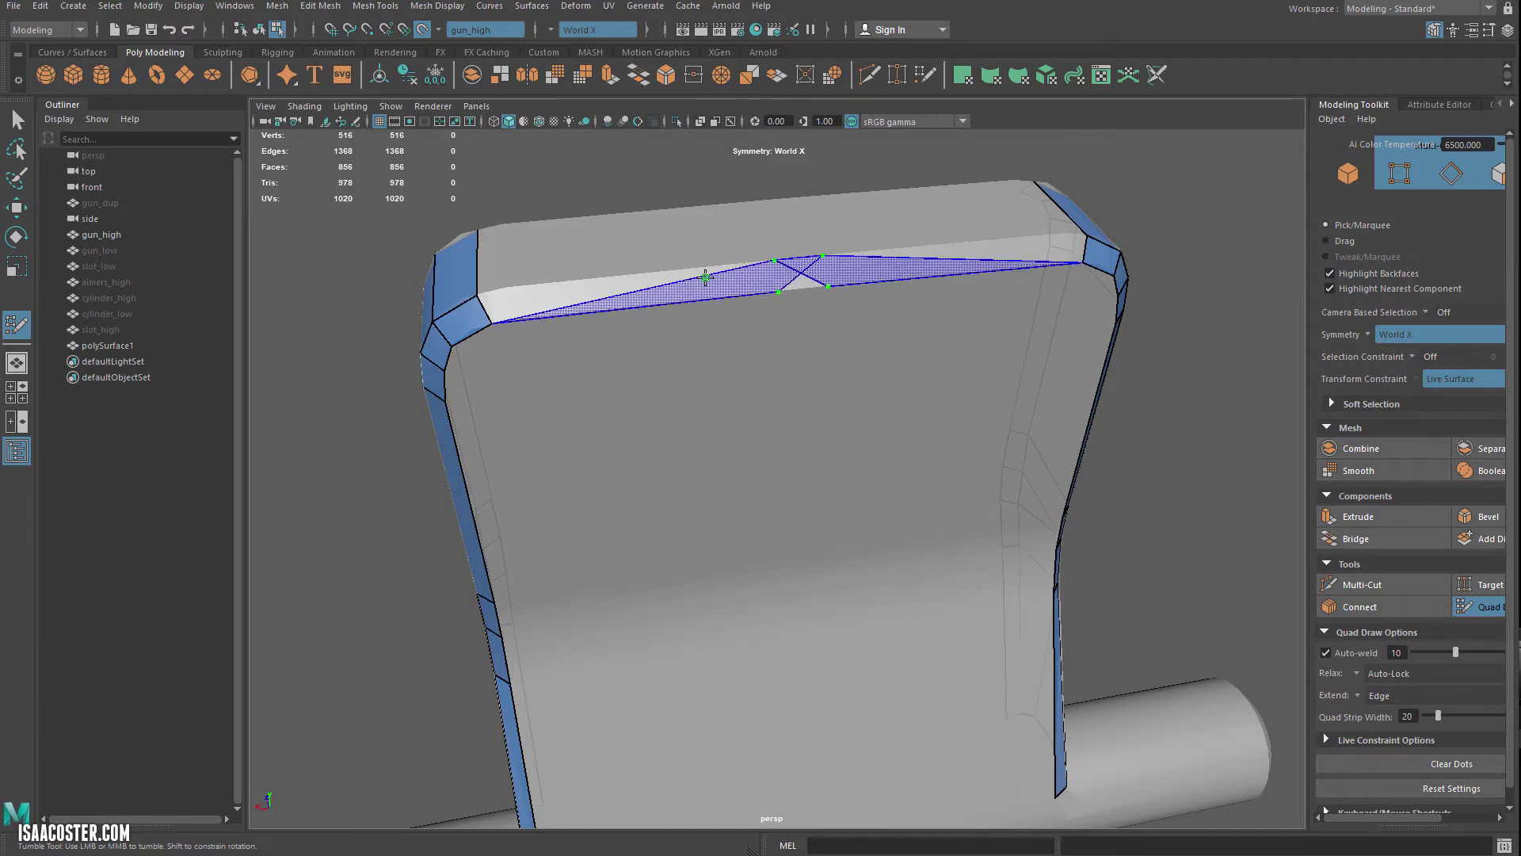
Fill mirrored quads along one top bevel from the rounded corners, leaving a gap at the centre
left_click(630, 285, "shift")
mouse_move(770, 264)
left_mouse_down()
mouse_move(792, 273)
mouse_move(767, 292)
left_mouse_up()
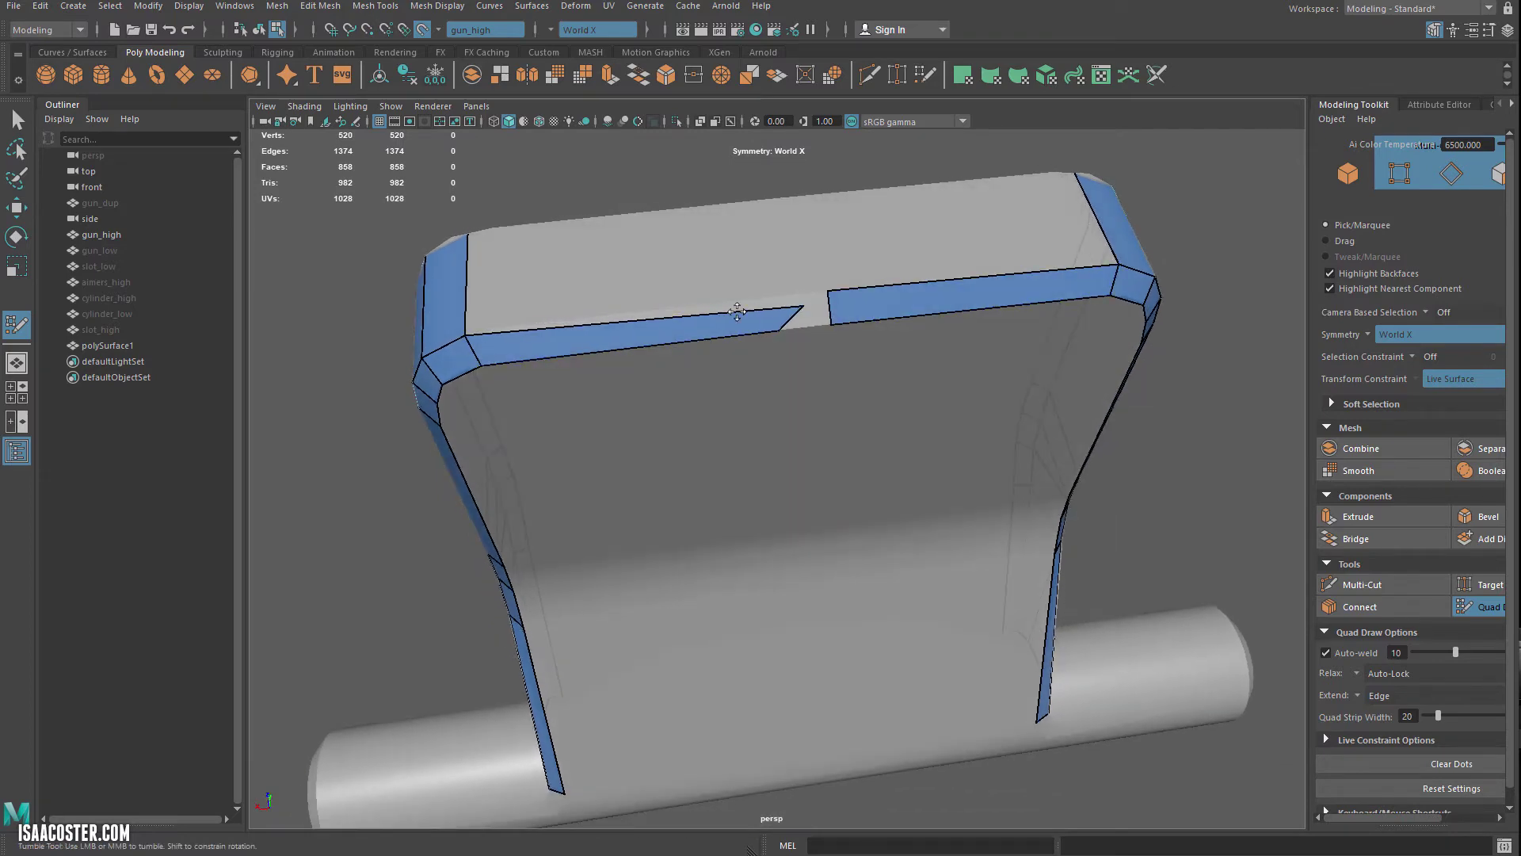
key("ctrl+z")
Place dots near the centre of the opposite top bevel and fill mirrored quads along it and across the top face
left_click_drag(739, 356, 656, 480, "alt")
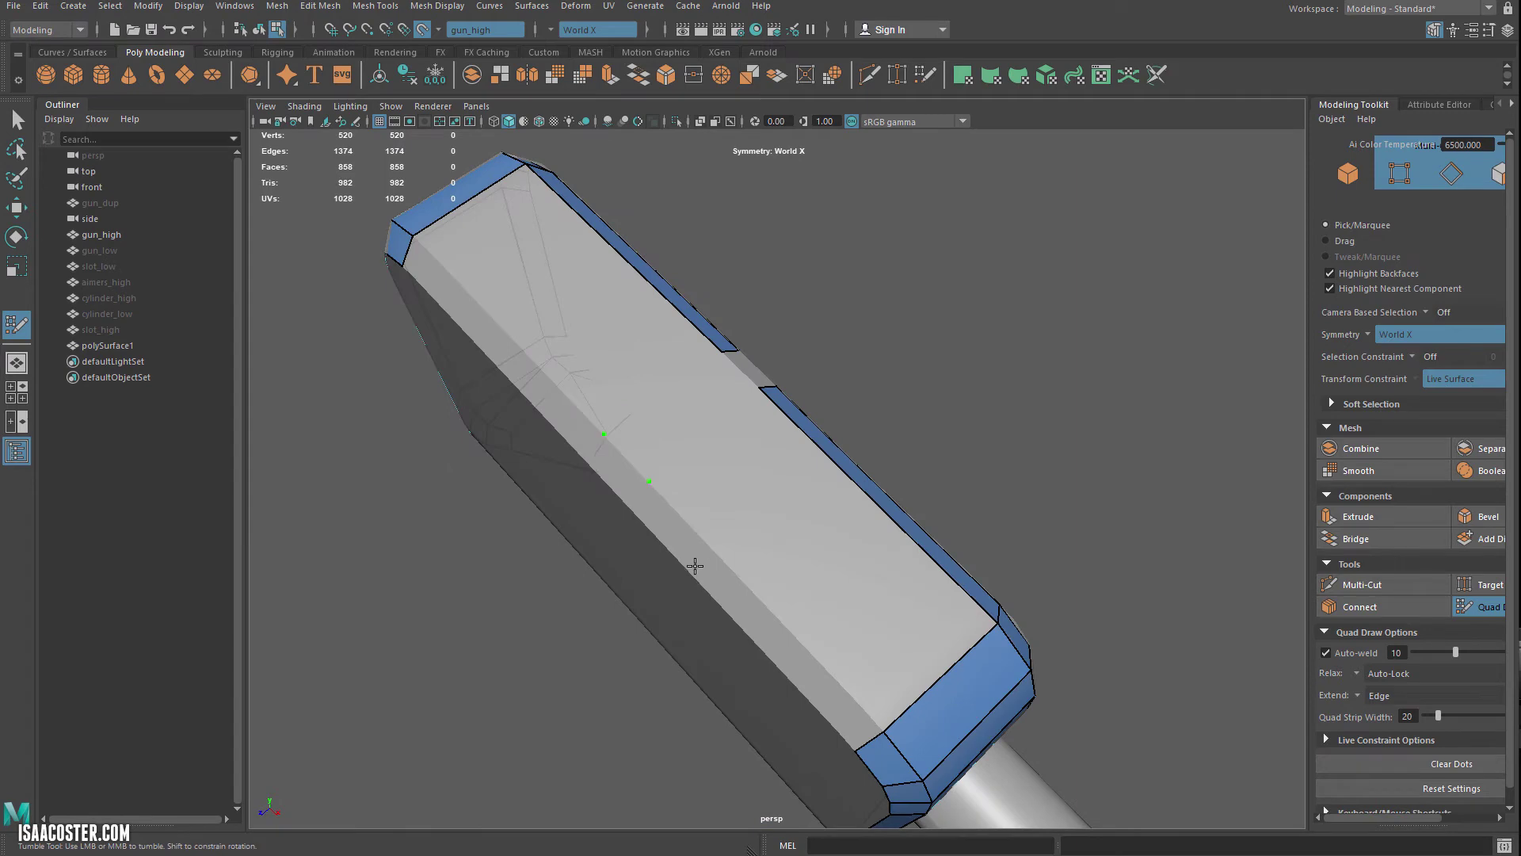
left_click_drag(670, 530, 723, 554, "alt")
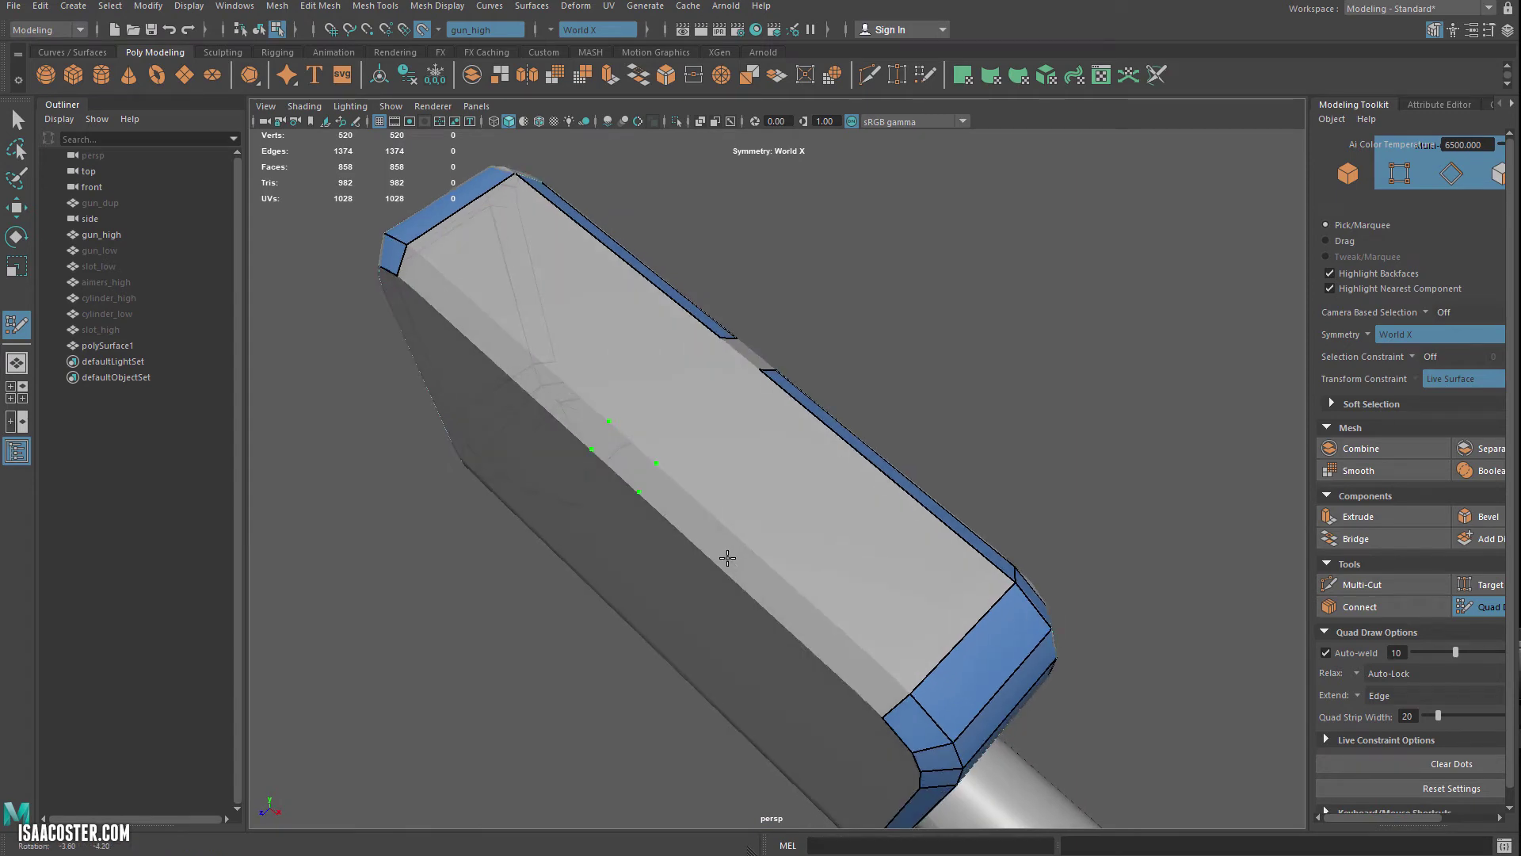
left_click(752, 590, "shift")
left_click(814, 533, "shift")
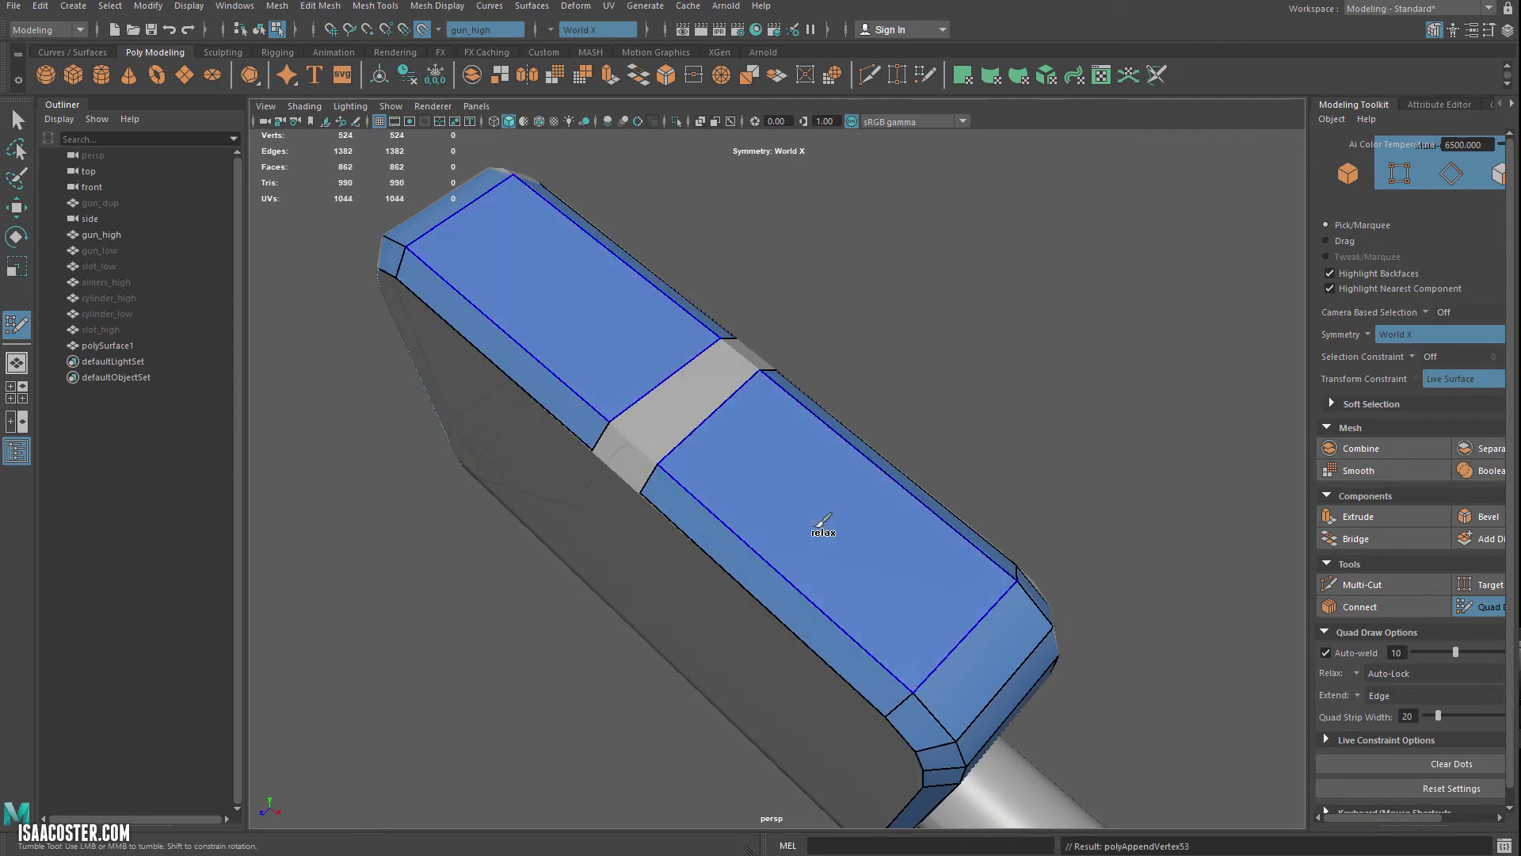
Merge away one row of bevel vertices at the bend and fill two rows of mirrored quads across the plate's broad side face
mouse_move(818, 530)
left_mouse_down("alt")
mouse_move(843, 483)
mouse_move(779, 523)
mouse_move(737, 374)
left_mouse_up("alt")
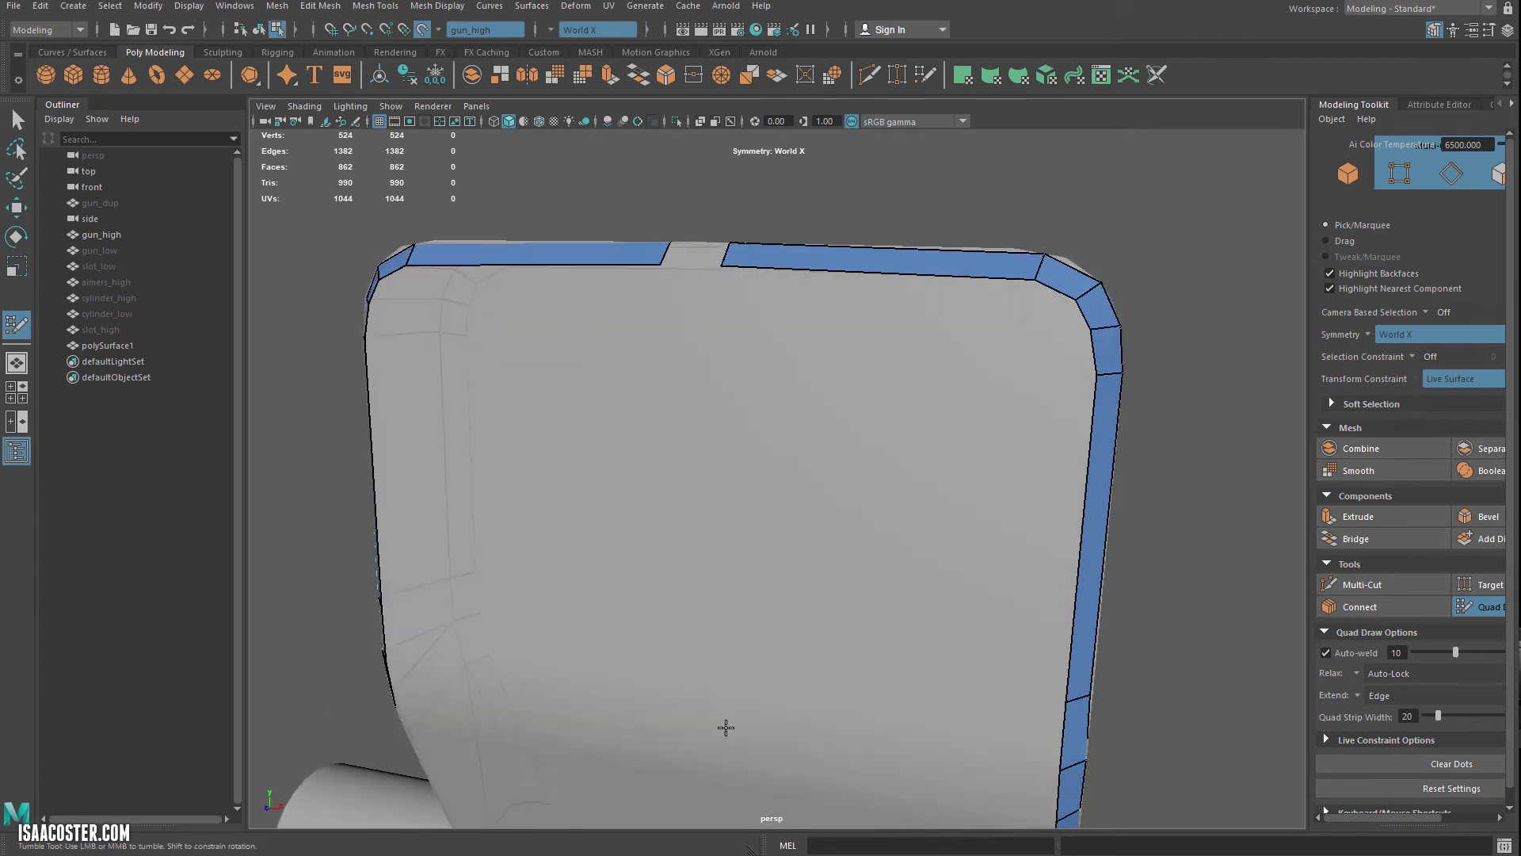
left_click_drag(722, 701, 675, 463, "alt")
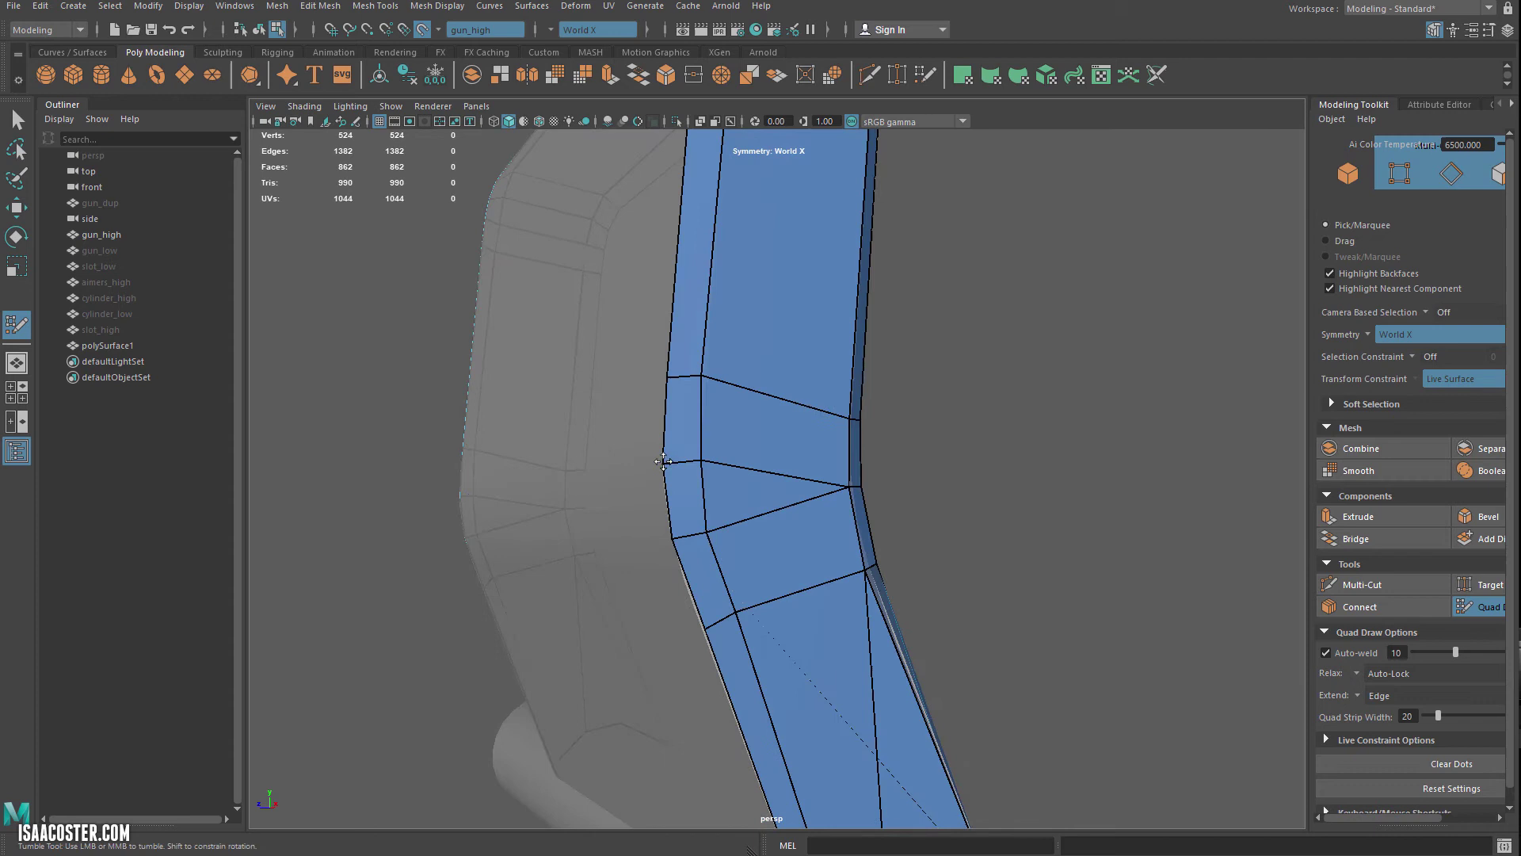
mouse_move(697, 460)
left_mouse_down("alt")
mouse_move(571, 420)
mouse_move(581, 382)
mouse_move(636, 456)
mouse_move(578, 451)
mouse_move(635, 452)
mouse_move(622, 474)
left_mouse_up("alt")
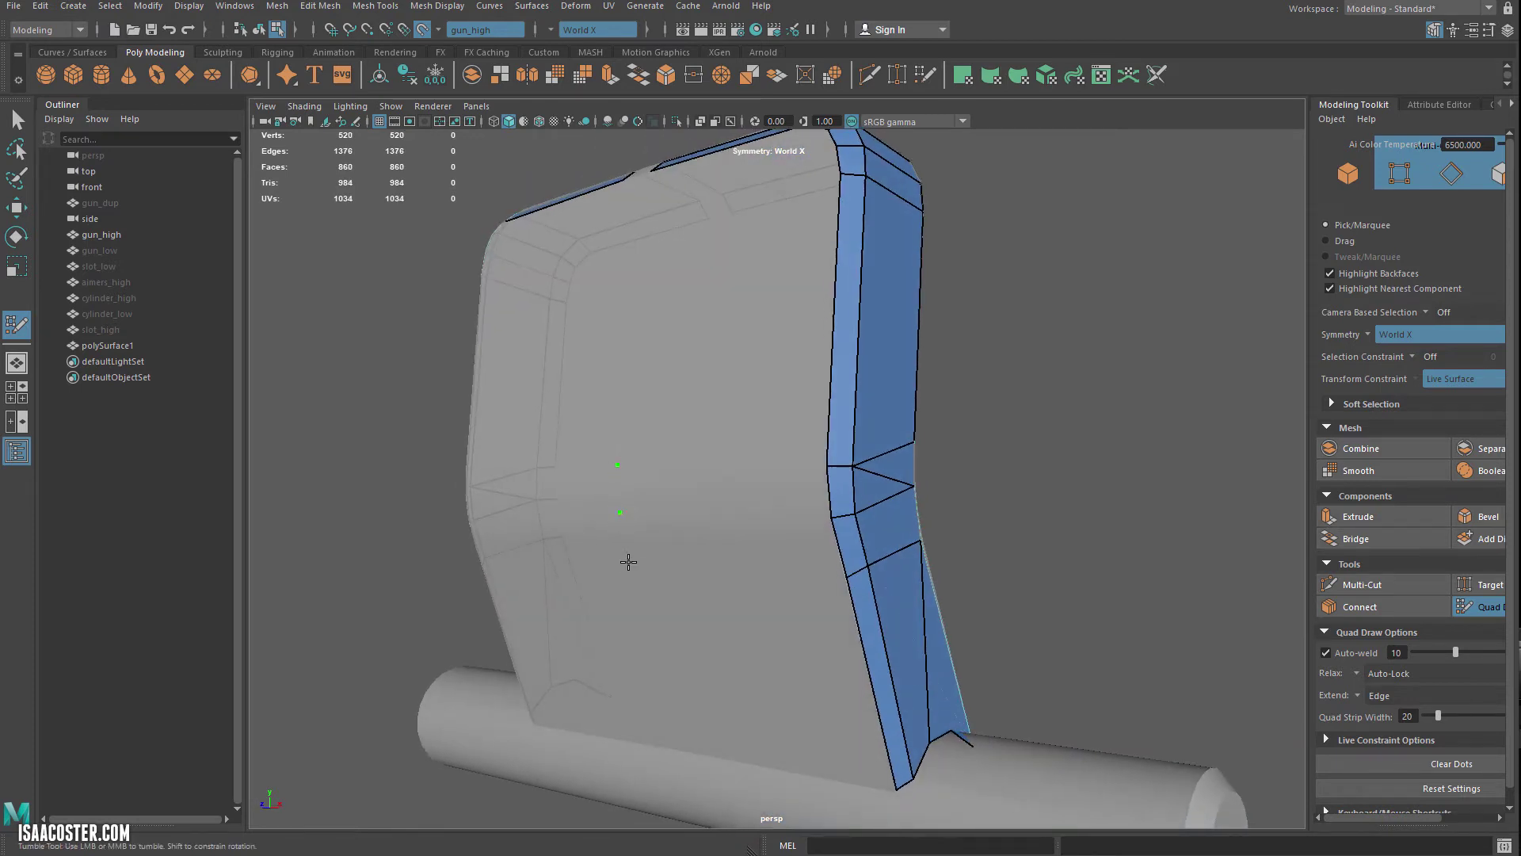
left_click(725, 548, "shift")
left_click(732, 503, "shift")
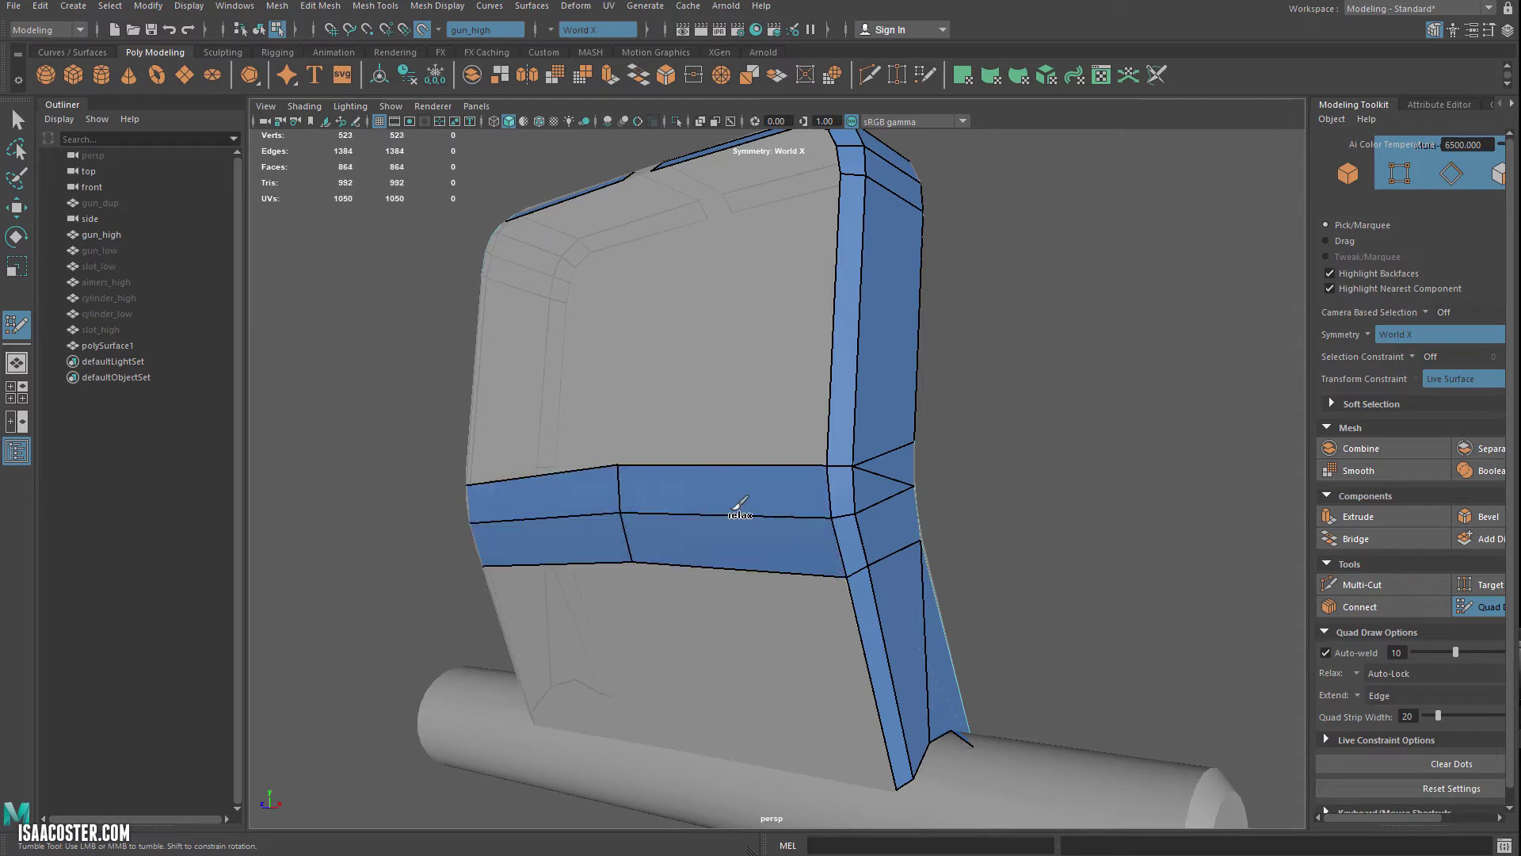
Fill the broad side face below the bend with two mirrored quads sharing a centre vertex on the cylinder line
left_click_drag(743, 509, 683, 711, "alt")
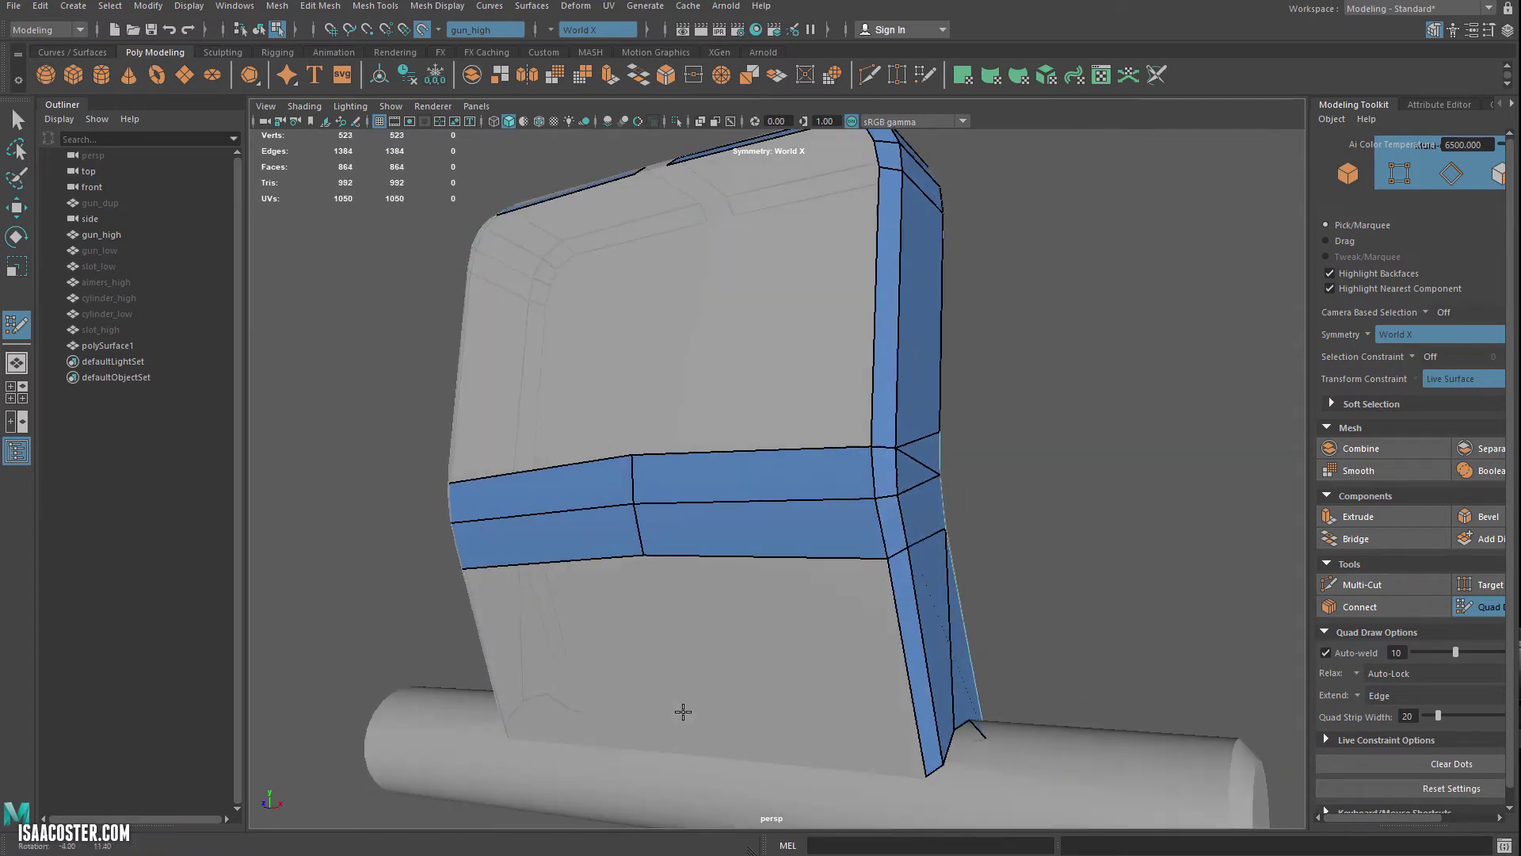
left_click(775, 683, "shift")
key("ctrl+z")
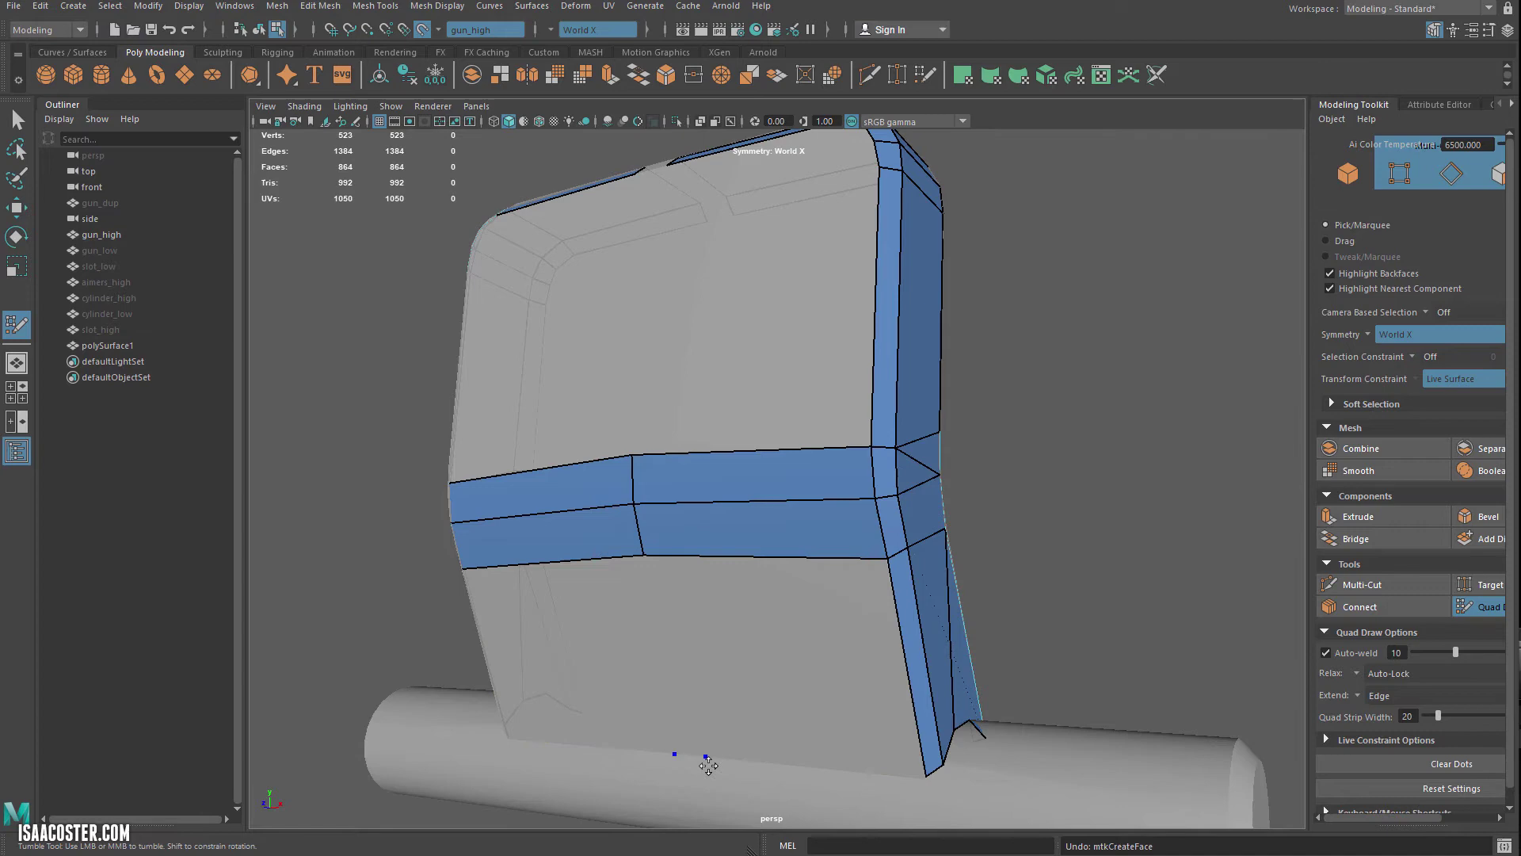
left_click(763, 694, "shift")
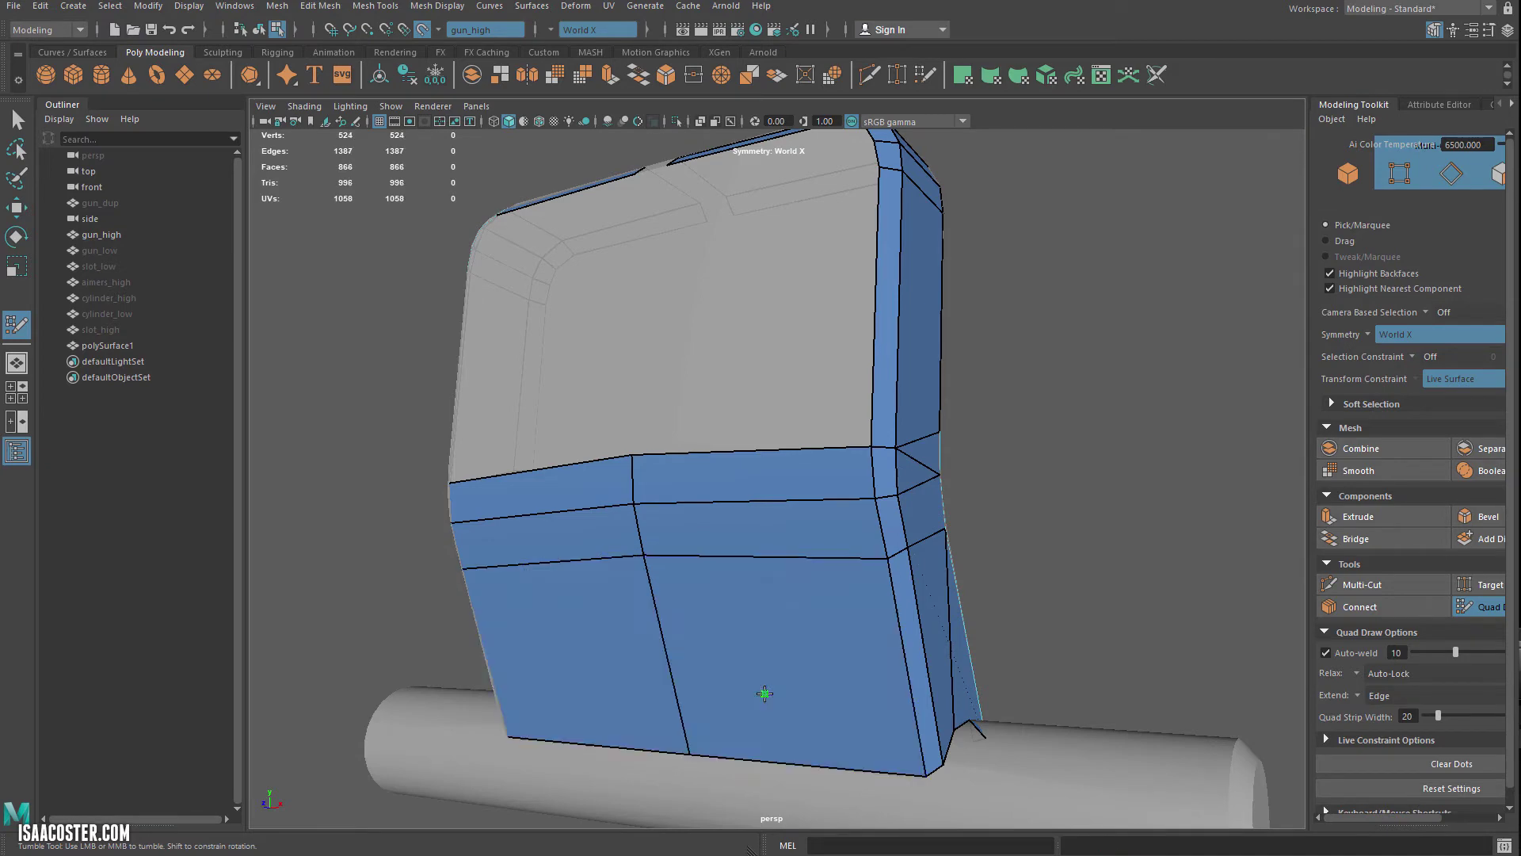
mouse_move(762, 693)
left_mouse_down("alt")
mouse_move(747, 696)
mouse_move(762, 694)
left_mouse_up("alt")
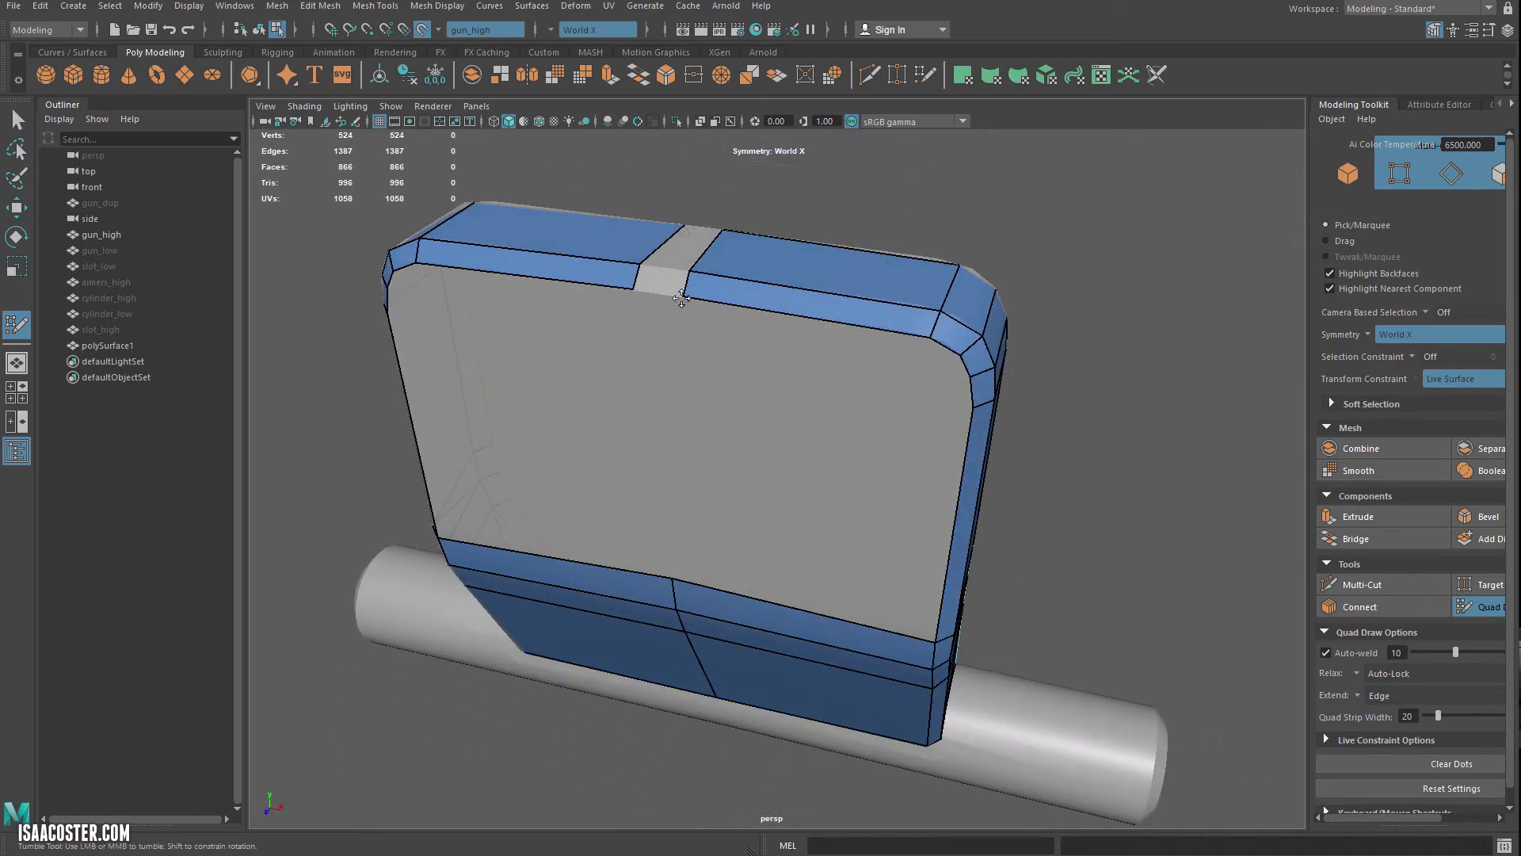
Delete the top face and top bevel quads, and extend the broad side face above the bend upward with mirrored quads meeting at the centre
mouse_move(725, 361)
left_mouse_down("alt")
mouse_move(753, 383)
mouse_move(668, 367)
mouse_move(702, 411)
mouse_move(696, 499)
mouse_move(676, 483)
mouse_move(726, 554)
mouse_move(739, 527)
mouse_move(714, 563)
left_mouse_up("alt")
left_click(662, 374, "ctrl+shift")
left_click(673, 519, "ctrl+shift")
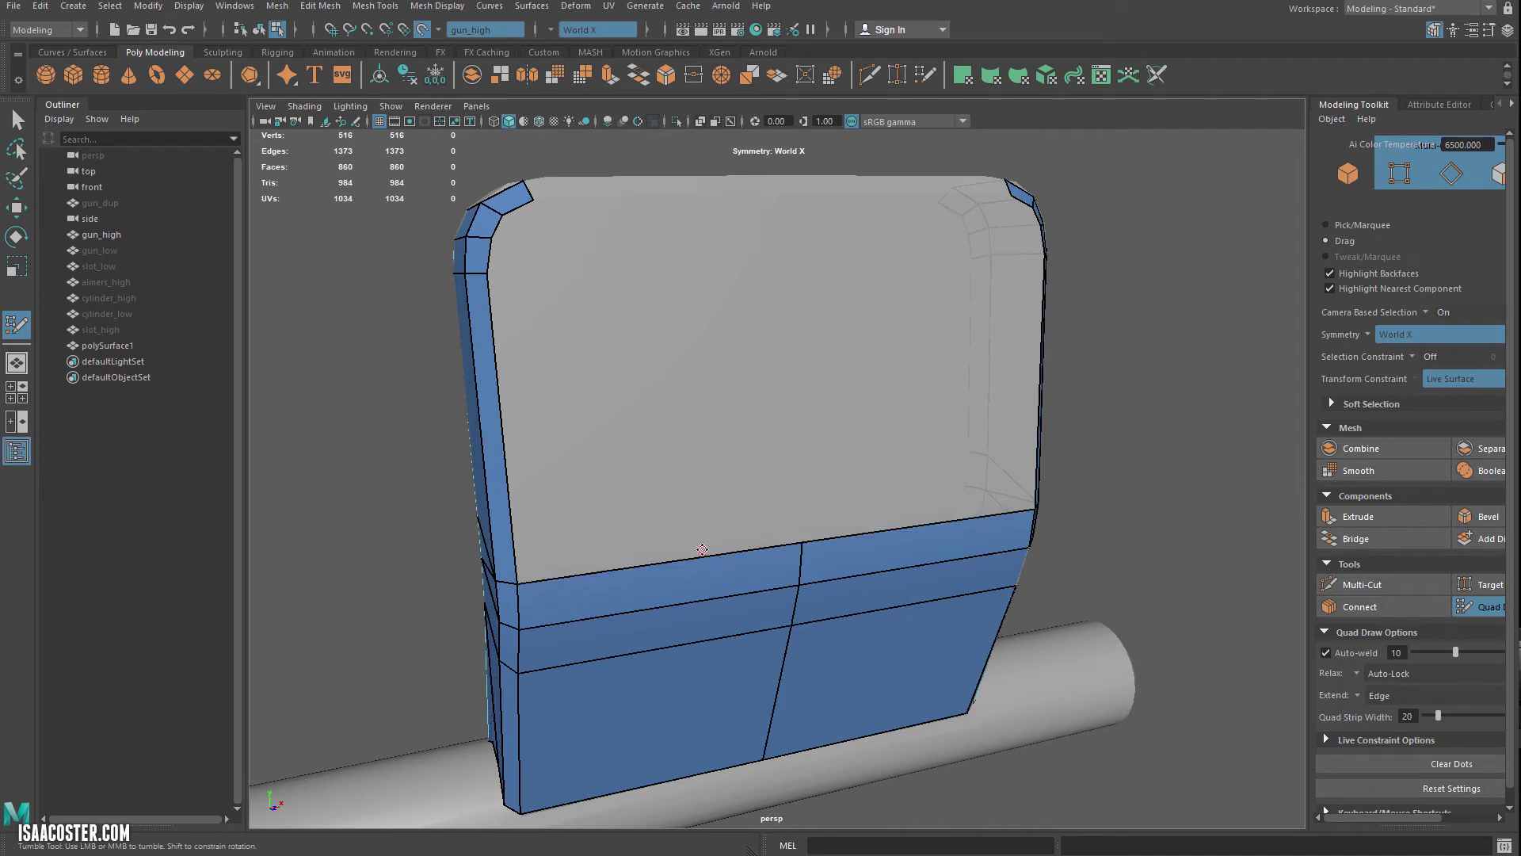
mouse_move(703, 563)
left_mouse_down("ctrl")
mouse_move(704, 301)
mouse_move(697, 286)
mouse_move(616, 312)
mouse_move(650, 322)
mouse_move(637, 284)
mouse_move(657, 286)
mouse_move(652, 234)
left_mouse_up("ctrl")
left_click_drag(1001, 252, 985, 254, "alt")
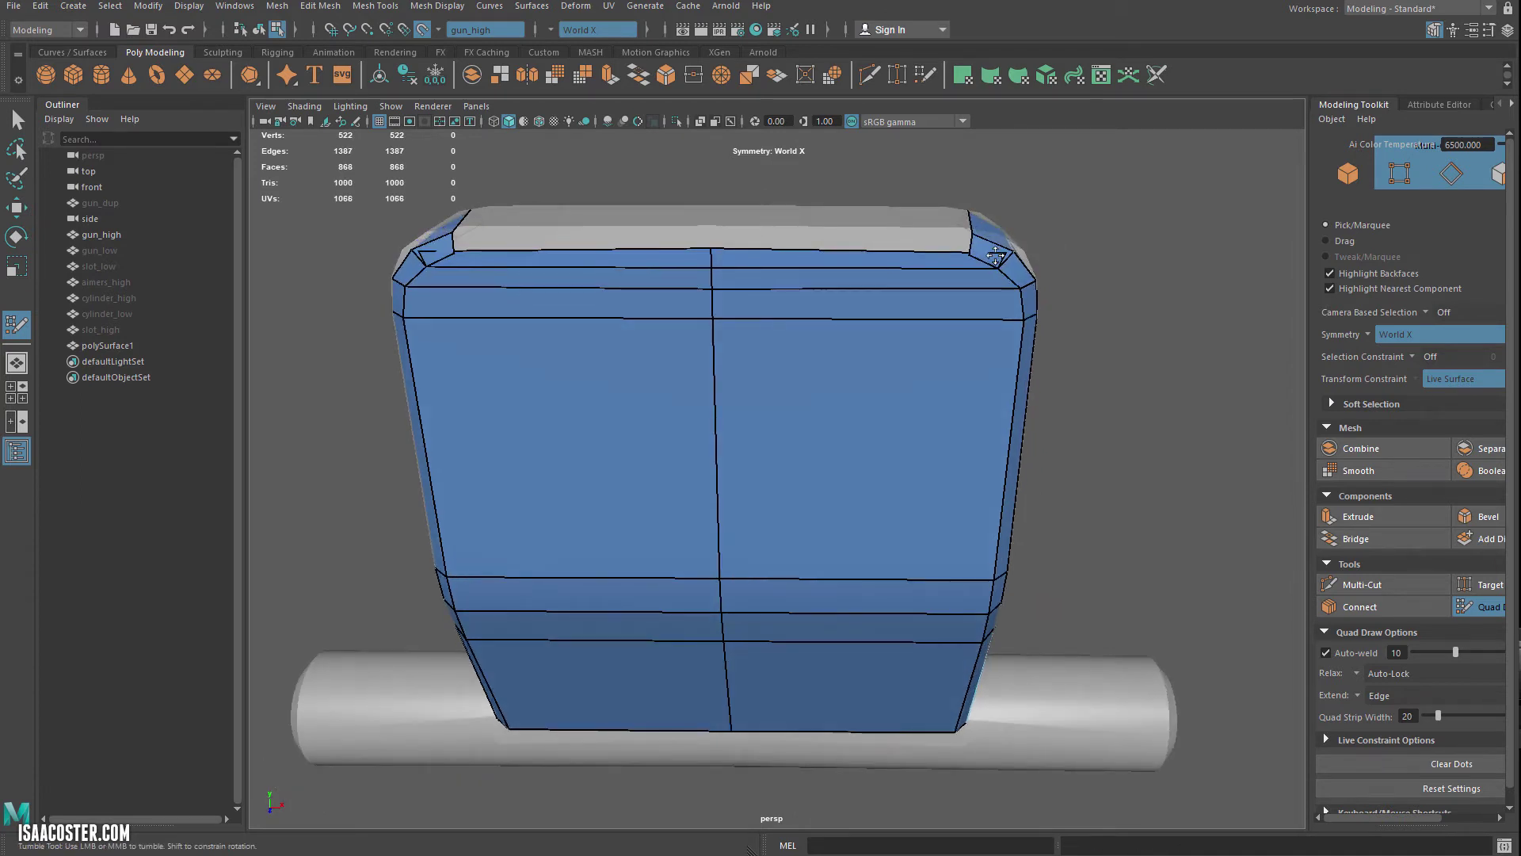
Weld the loose vertices at the rounded corners and fill the adjoining top bevel with mirrored quads meeting at the centre
key("ctrl+z")
middle_click_drag(942, 324, 869, 353, "alt")
right_click_drag(869, 353, 796, 433, "alt")
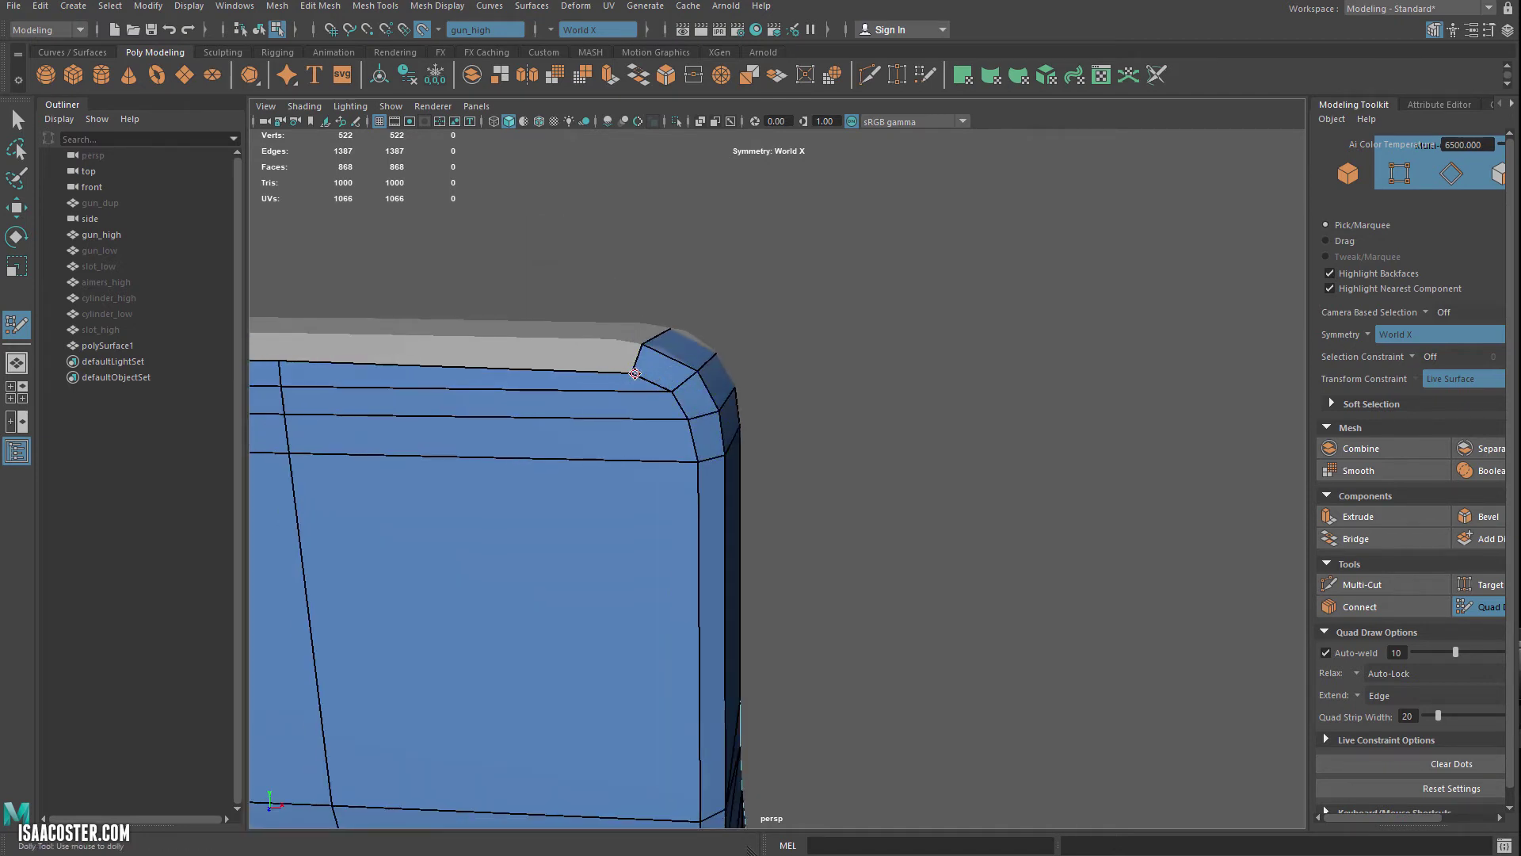
middle_click_drag(606, 387, 646, 392, "alt")
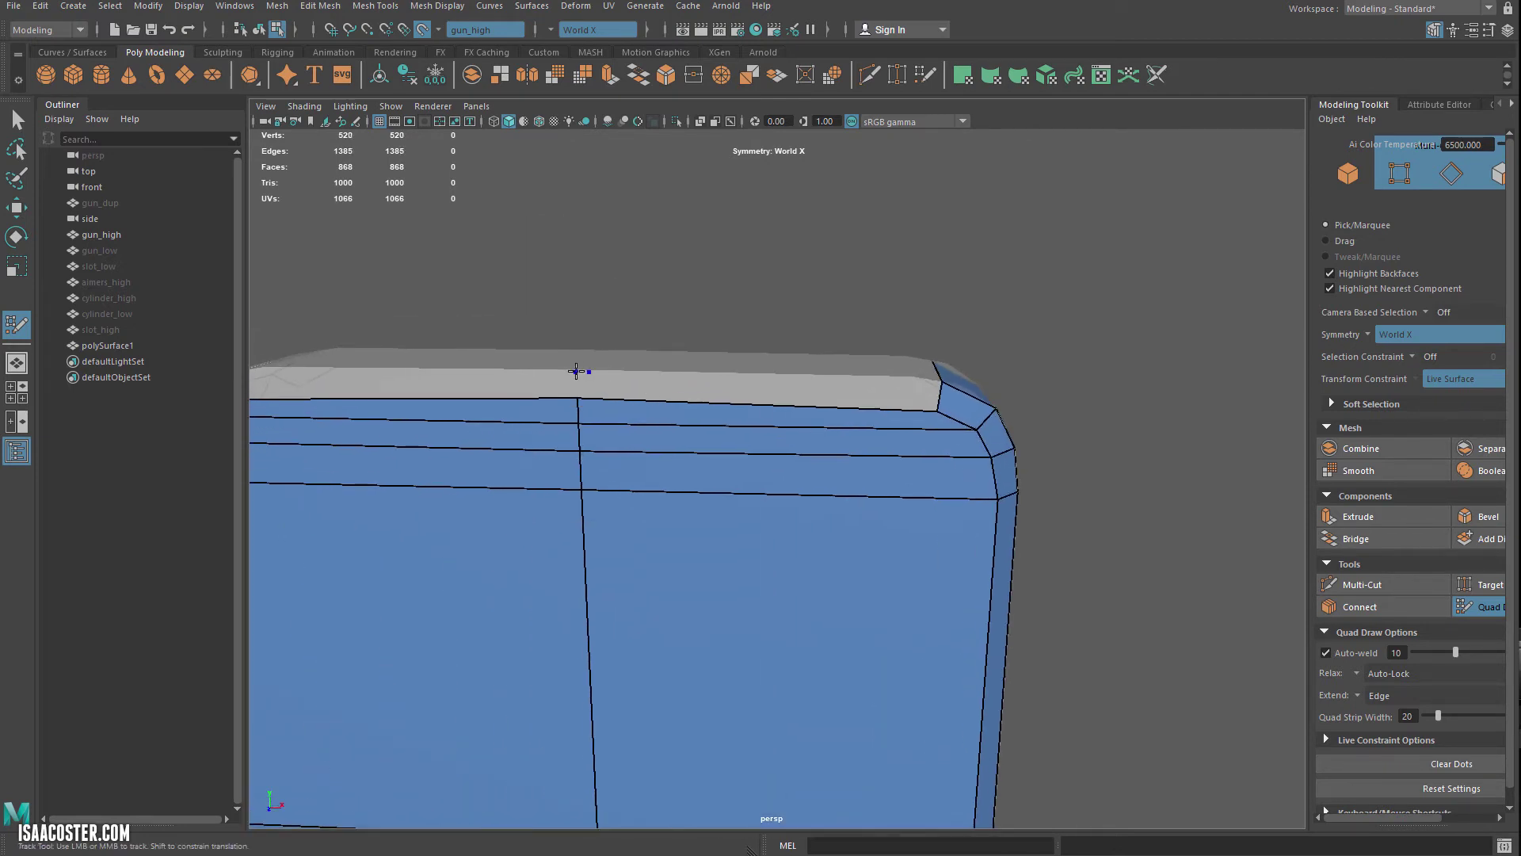
key("ctrl+z")
left_click(607, 370)
left_click(731, 382, "shift")
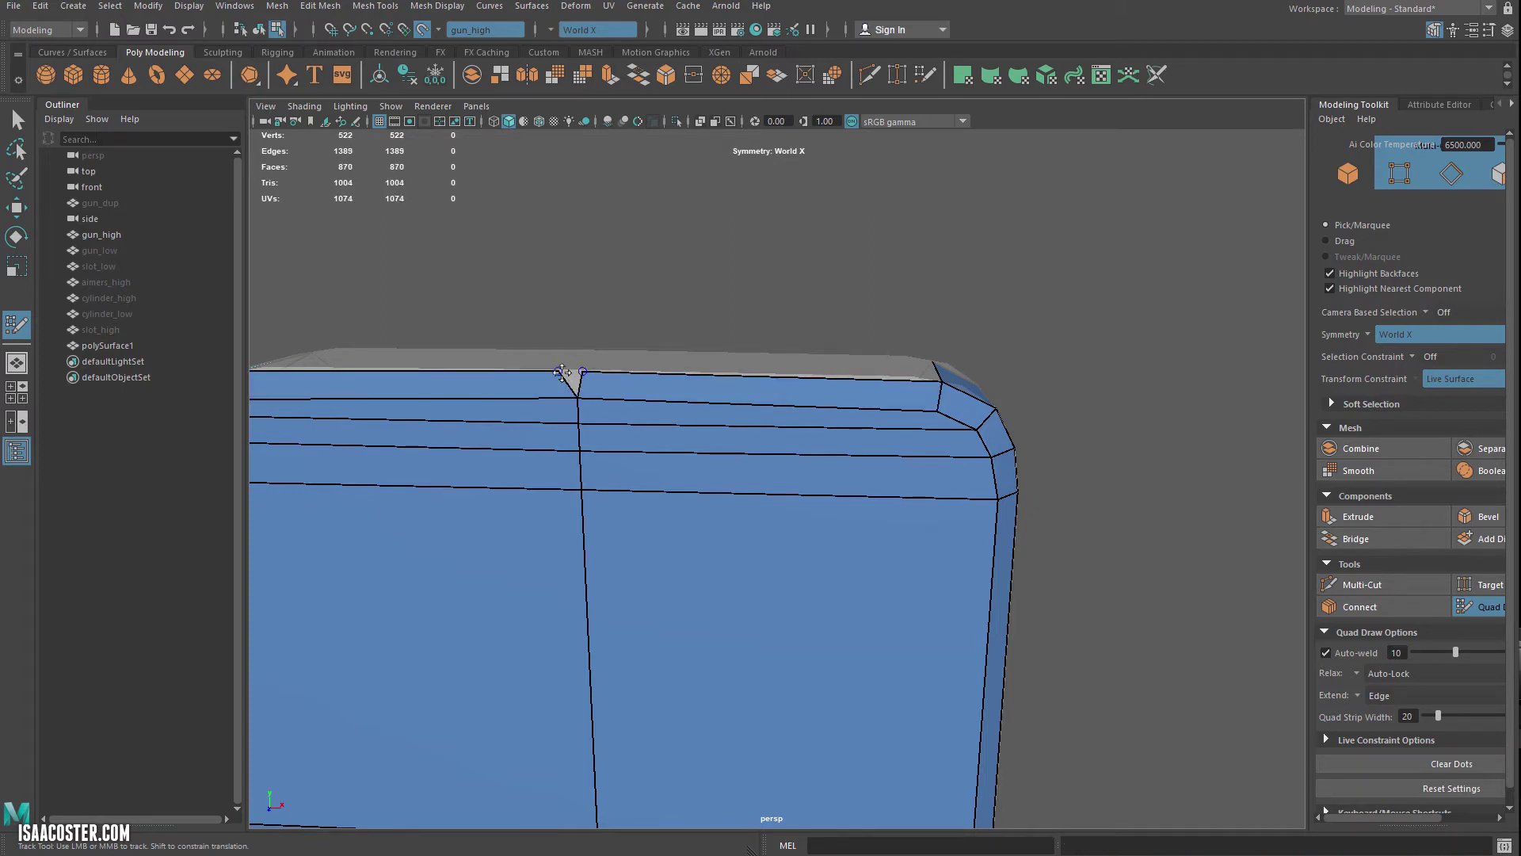
left_click_drag(637, 392, 610, 415, "alt")
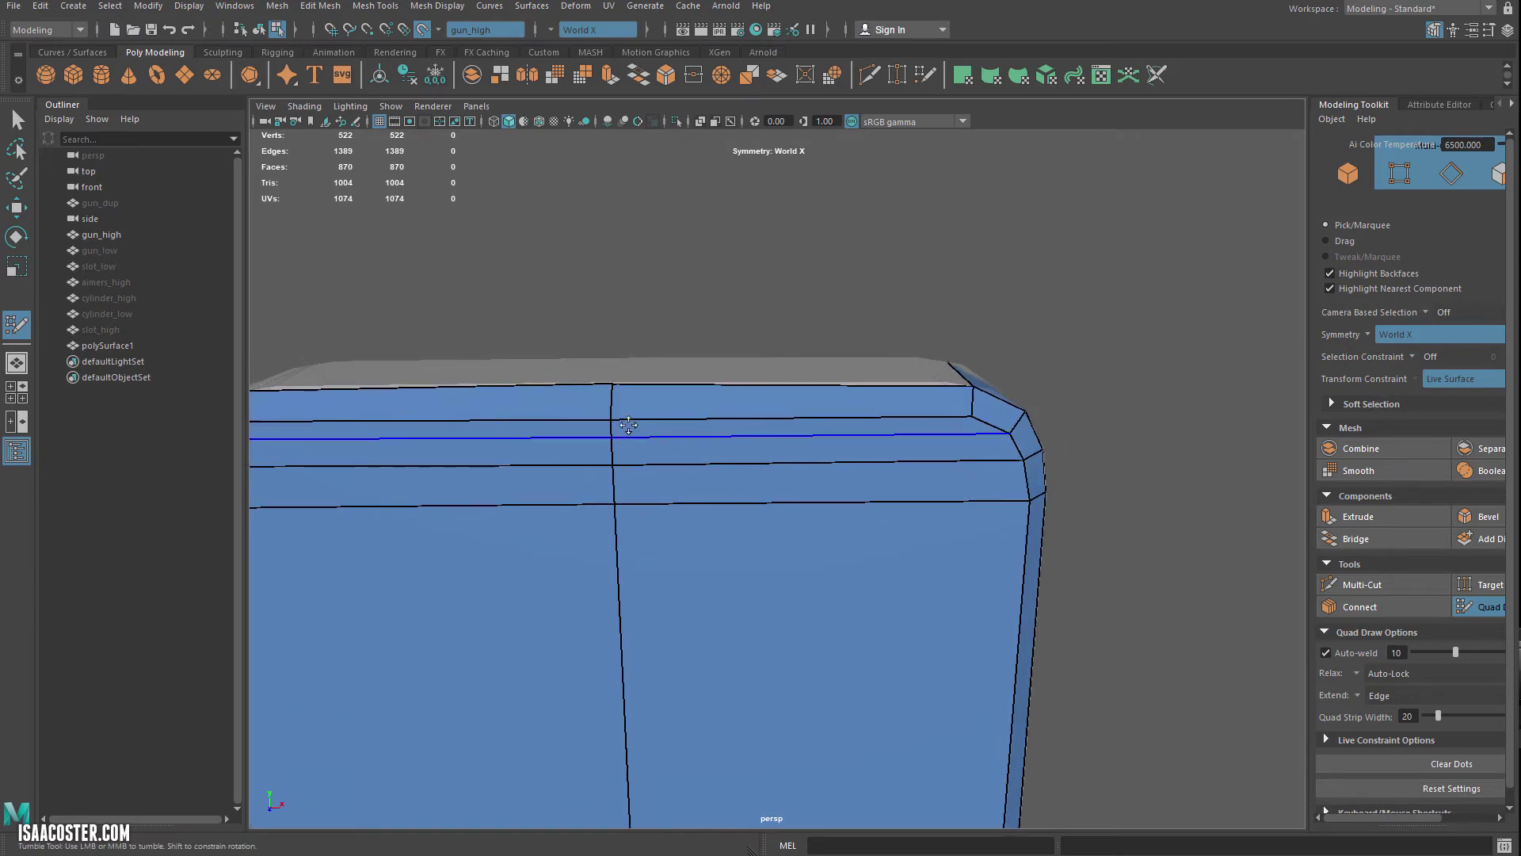
Fill the top face and the opposite top bevel with mirrored quads that share centre vertices
scroll(628, 427, "down", 2)
left_click_drag(628, 428, 380, 458, "alt")
middle_click_drag(558, 207, 680, 382, "alt")
left_click_drag(679, 382, 828, 469, "alt")
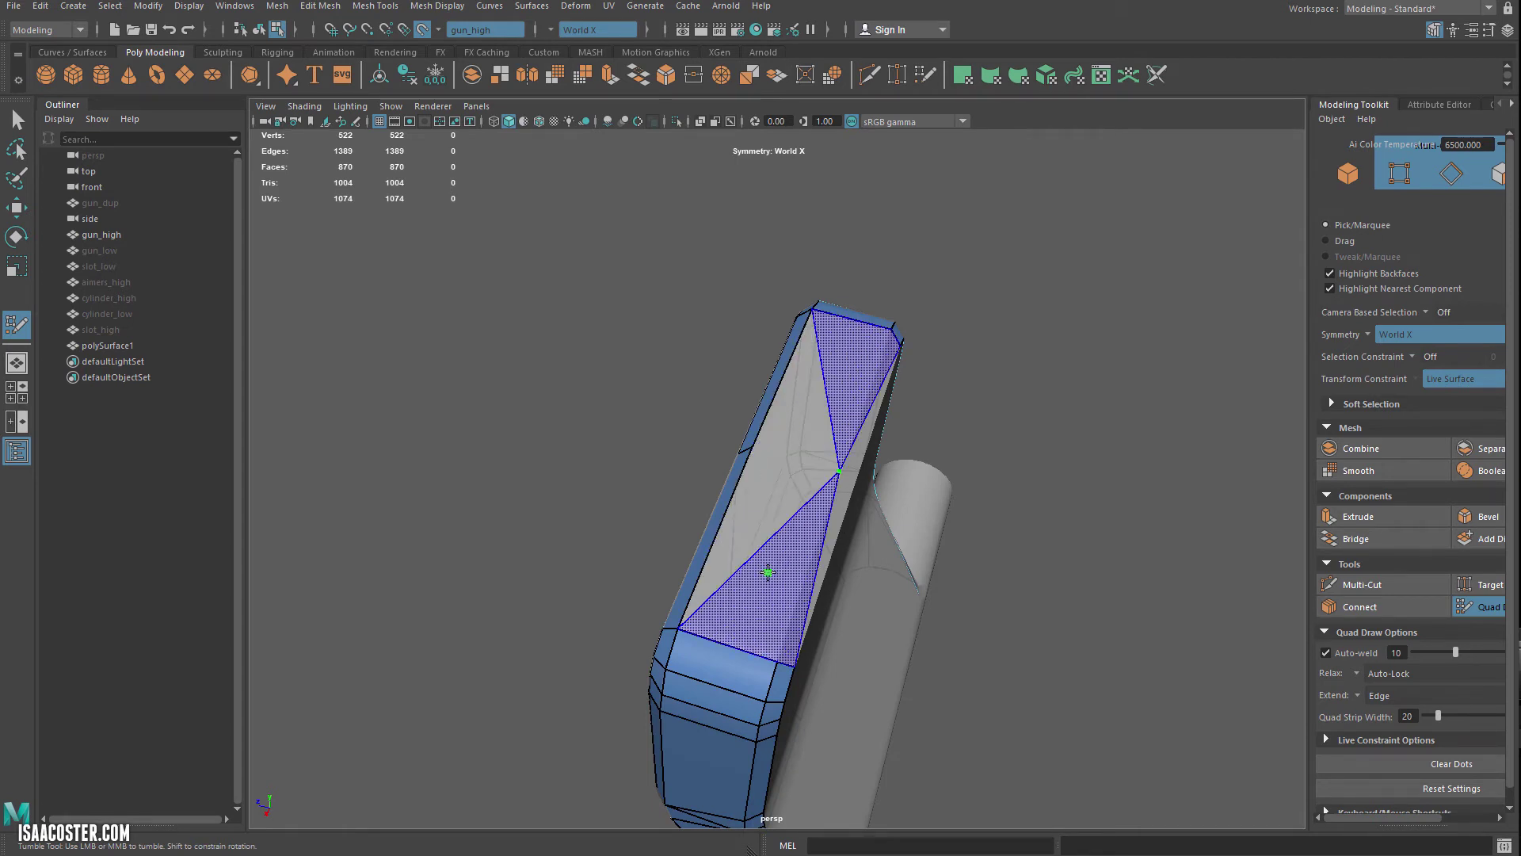
mouse_move(767, 602)
left_mouse_down("alt")
mouse_move(806, 582)
mouse_move(729, 540)
mouse_move(620, 544)
left_mouse_up("alt")
left_click(796, 537, "shift")
right_click_drag(619, 544, 804, 572, "alt")
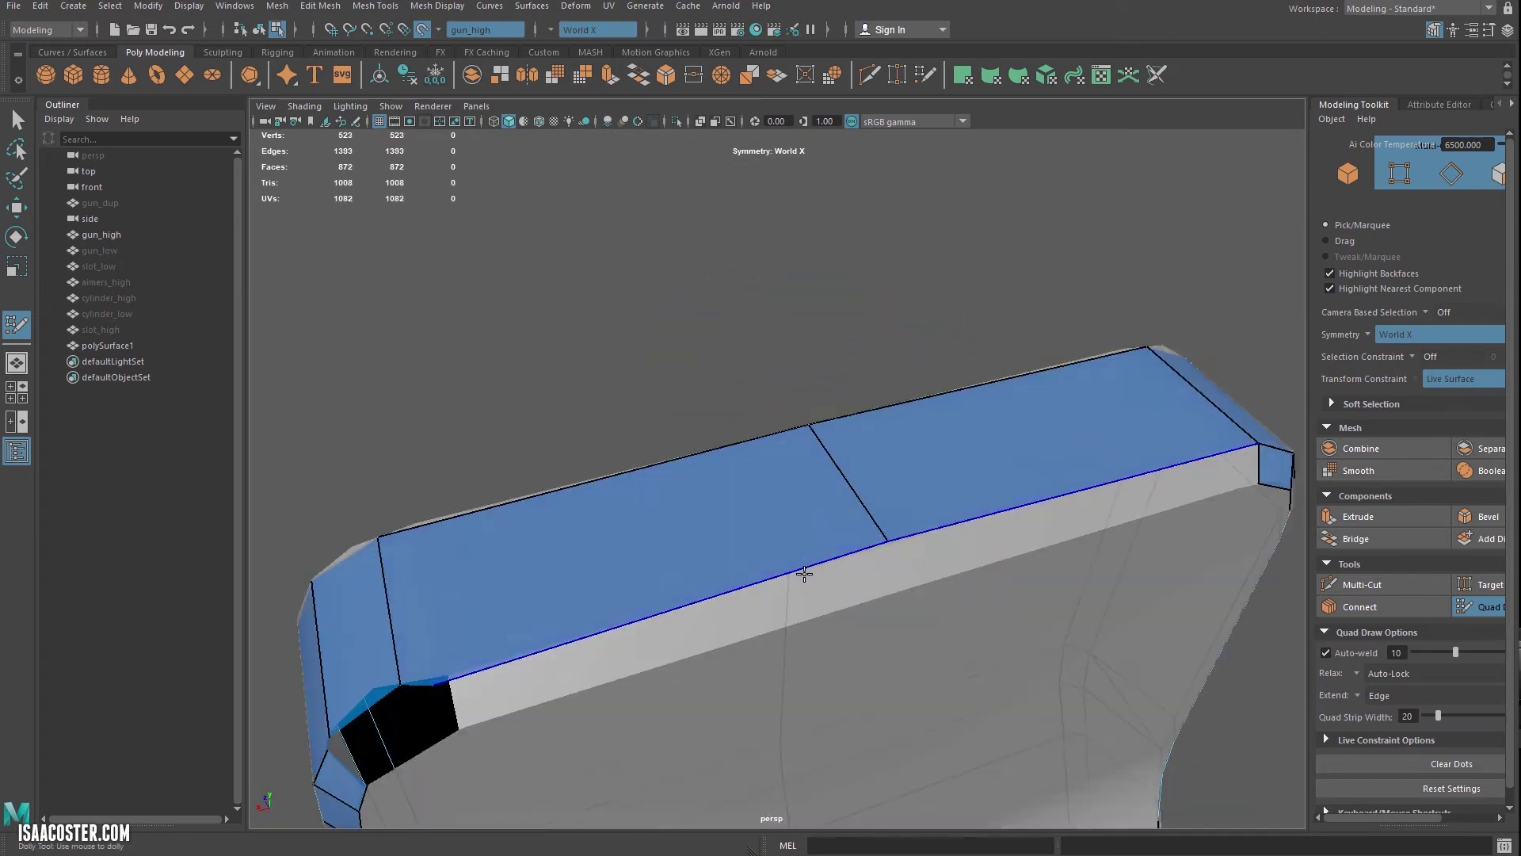
left_click(774, 602, "shift")
left_click_drag(774, 601, 821, 520, "alt")
left_click_drag(798, 450, 808, 442, "alt")
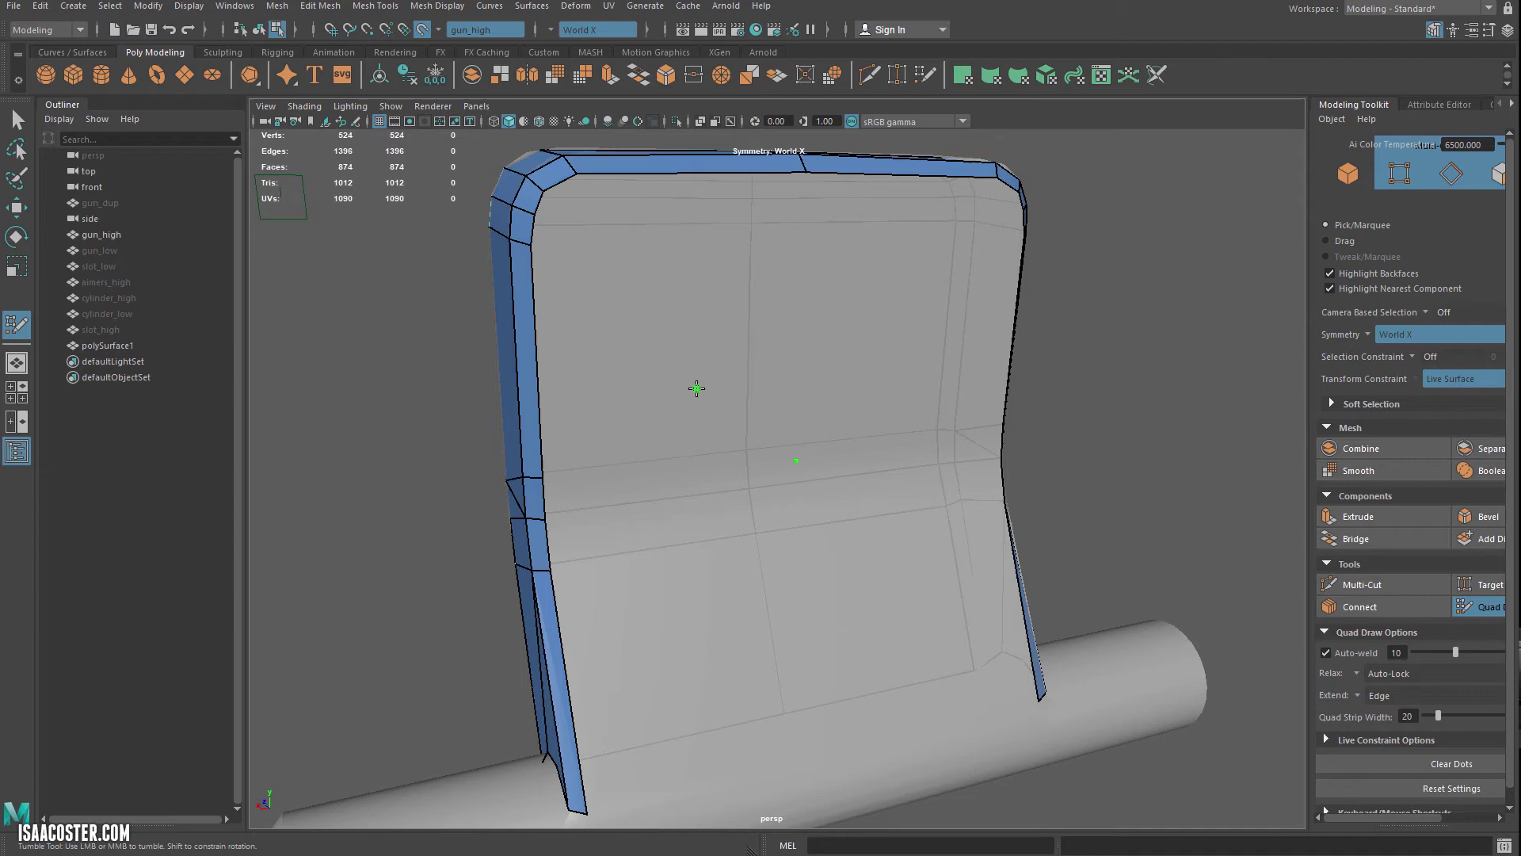
Weld the extra vertices at the rounded corners and merge the redundant centre vertex to remove the sliver faces near the top
left_click_drag(592, 307, 597, 301, "alt")
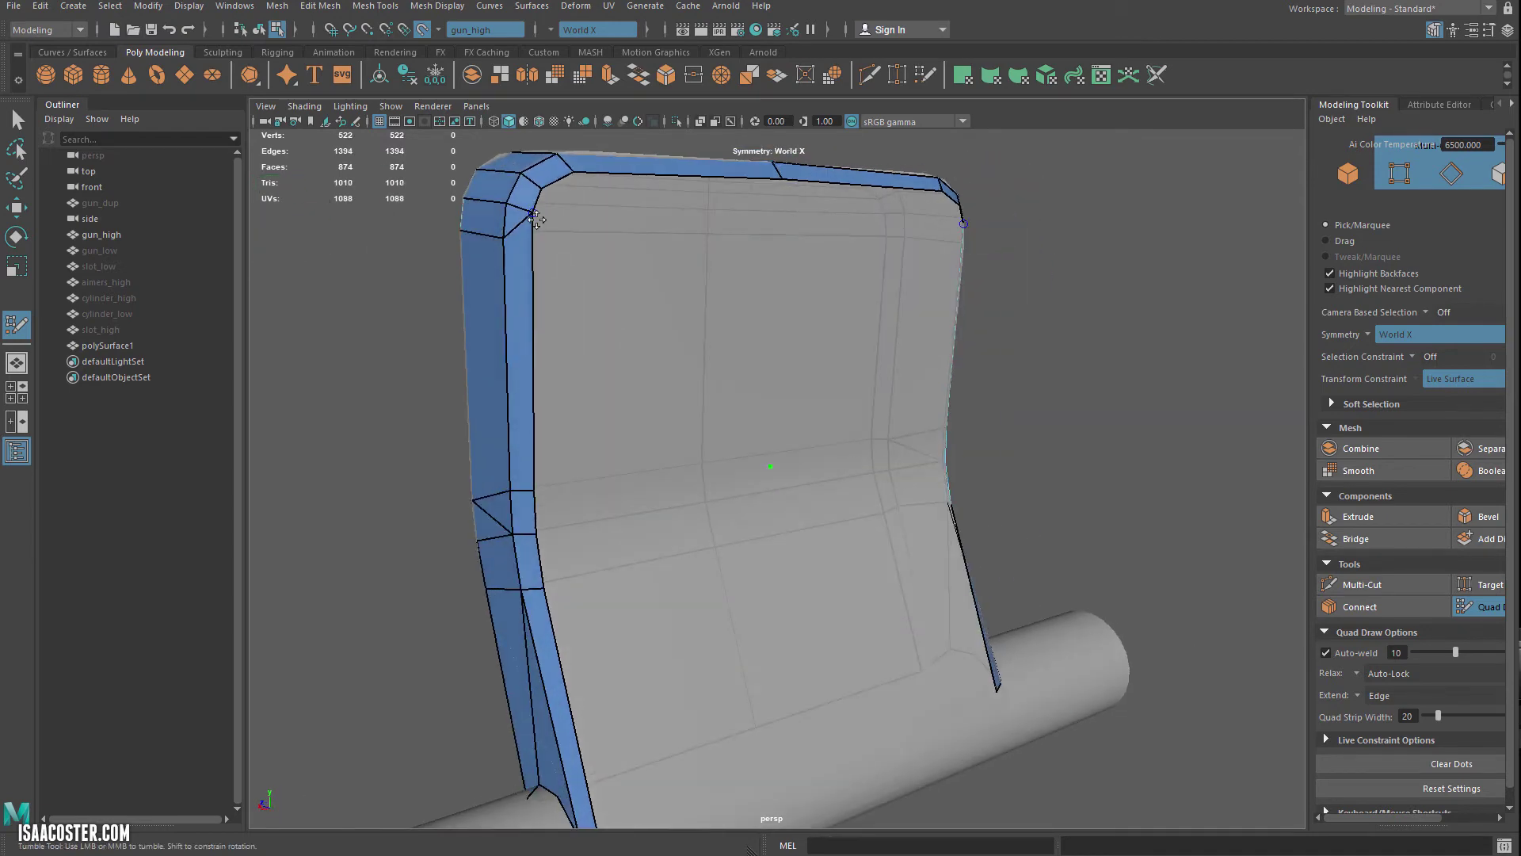
left_click_drag(535, 227, 718, 237, "alt")
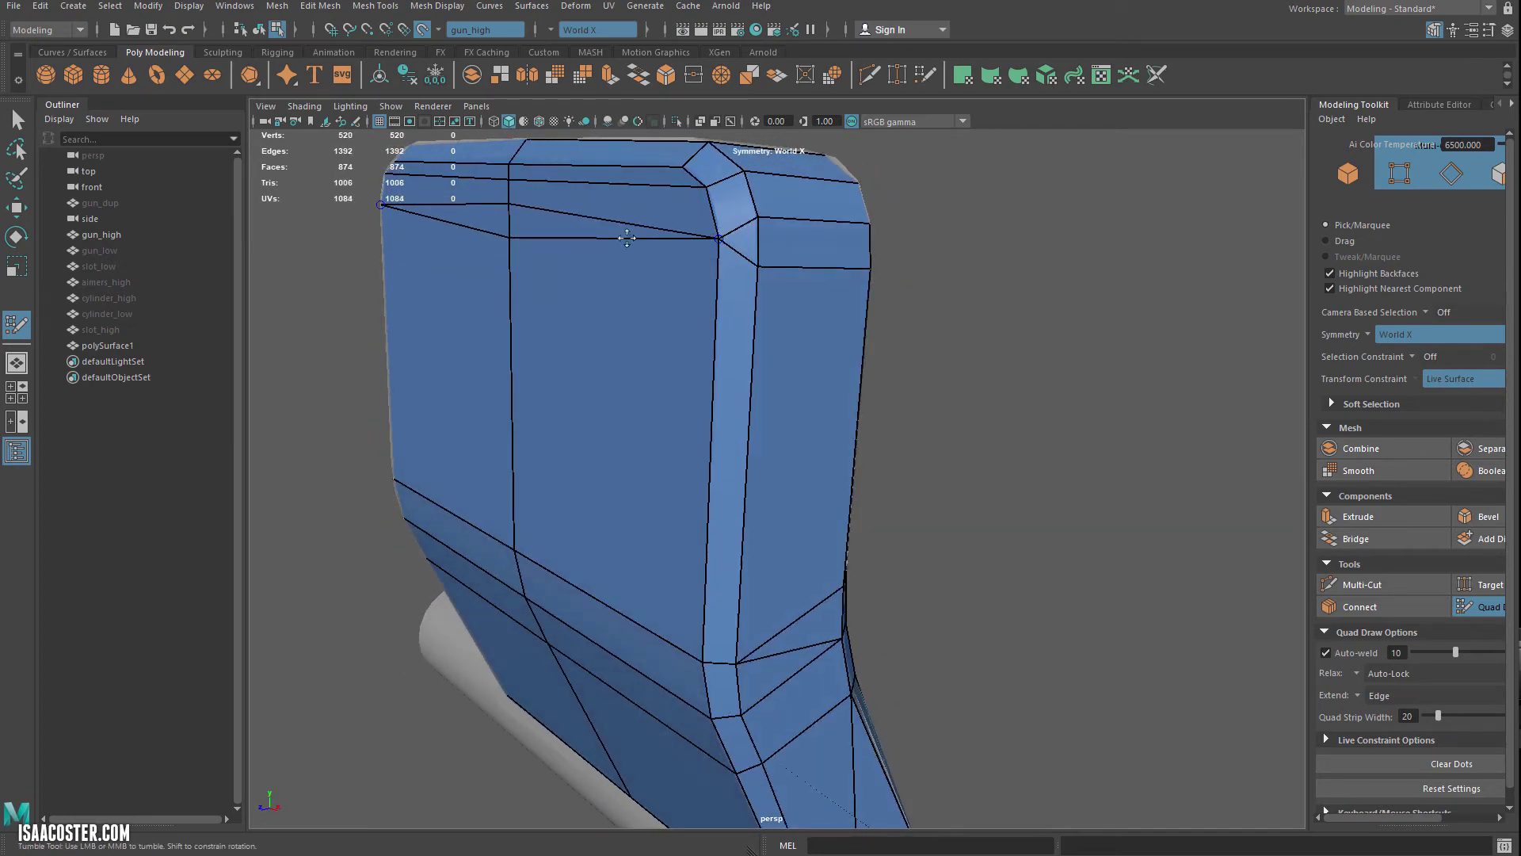
mouse_move(512, 206)
left_mouse_down()
mouse_move(510, 236)
mouse_move(511, 221)
left_mouse_up()
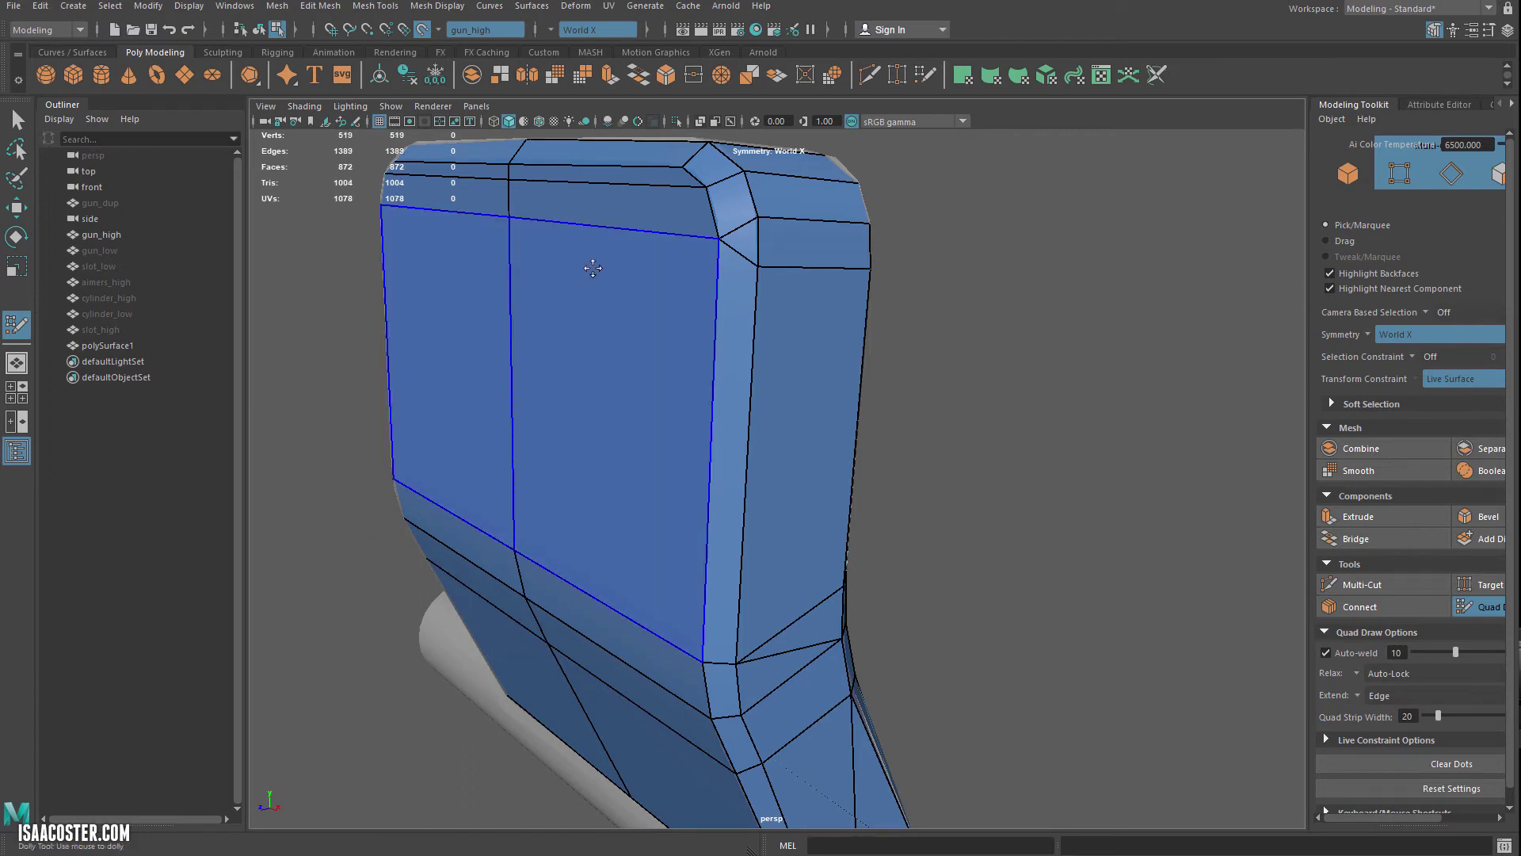
left_click_drag(593, 268, 622, 248, "alt")
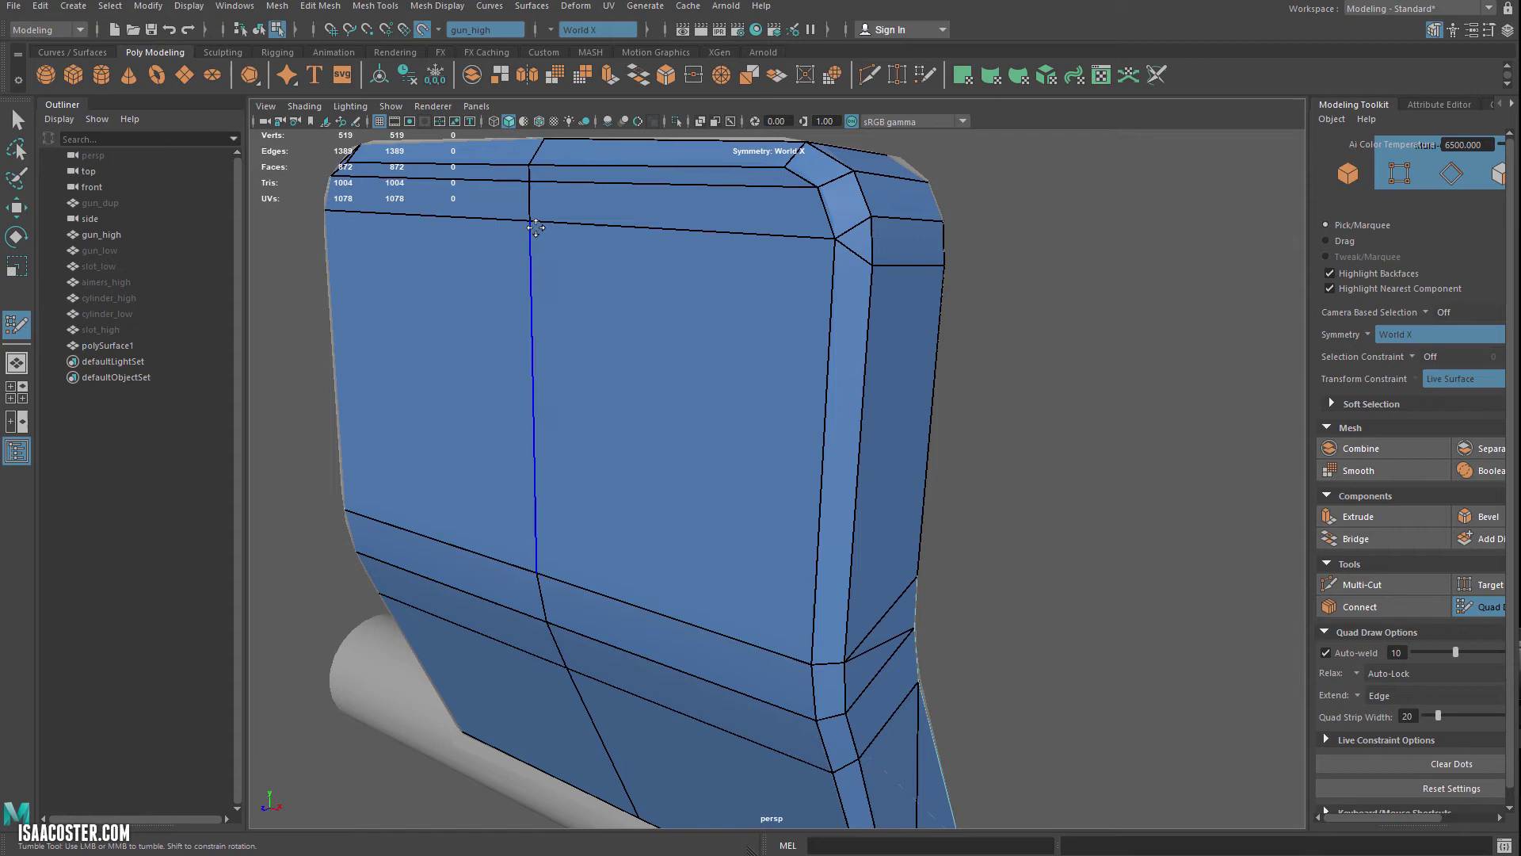
Fill the uppermost row of the opposite broad side face with mirrored corner quads and two quads meeting at the centre
mouse_move(535, 228)
left_mouse_down("alt")
mouse_move(639, 401)
mouse_move(492, 423)
mouse_move(499, 451)
mouse_move(692, 465)
left_mouse_up("alt")
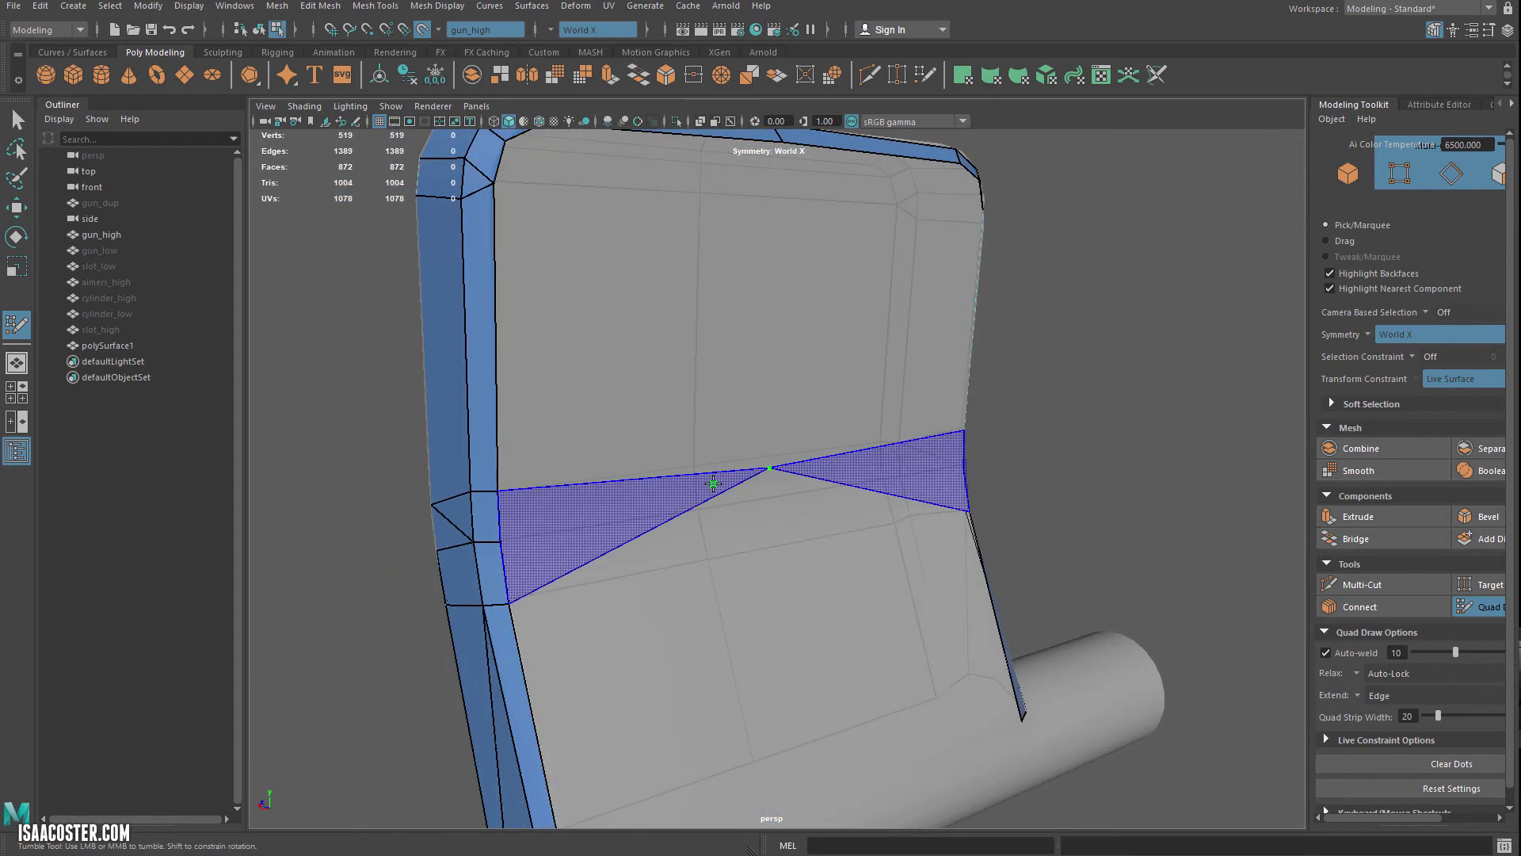
middle_click_drag(737, 443, 725, 464, "alt")
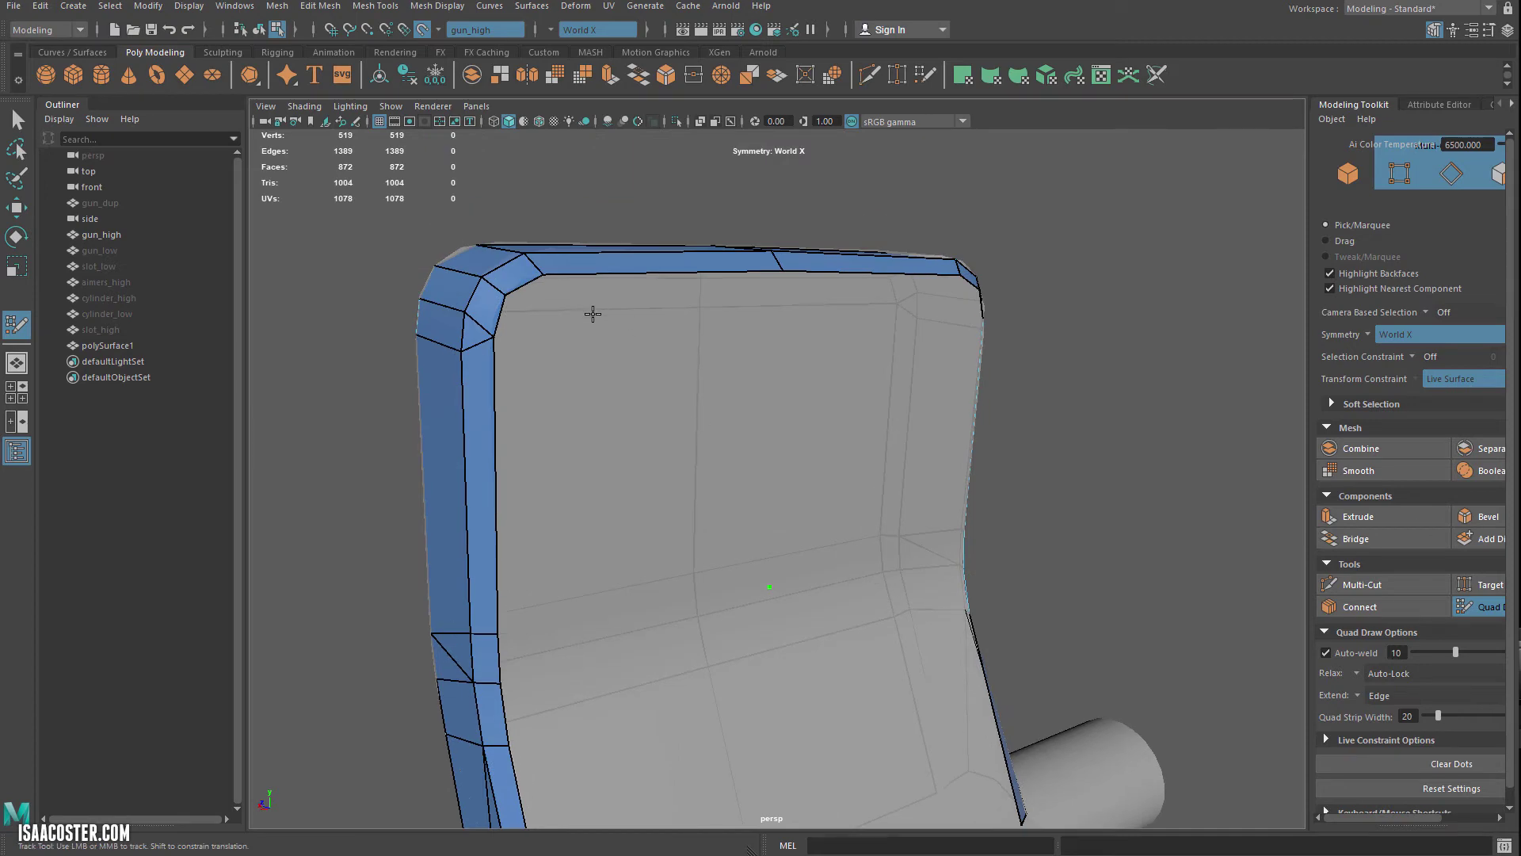
left_click_drag(593, 314, 544, 324, "alt")
left_click(555, 329)
left_click(533, 309, "shift")
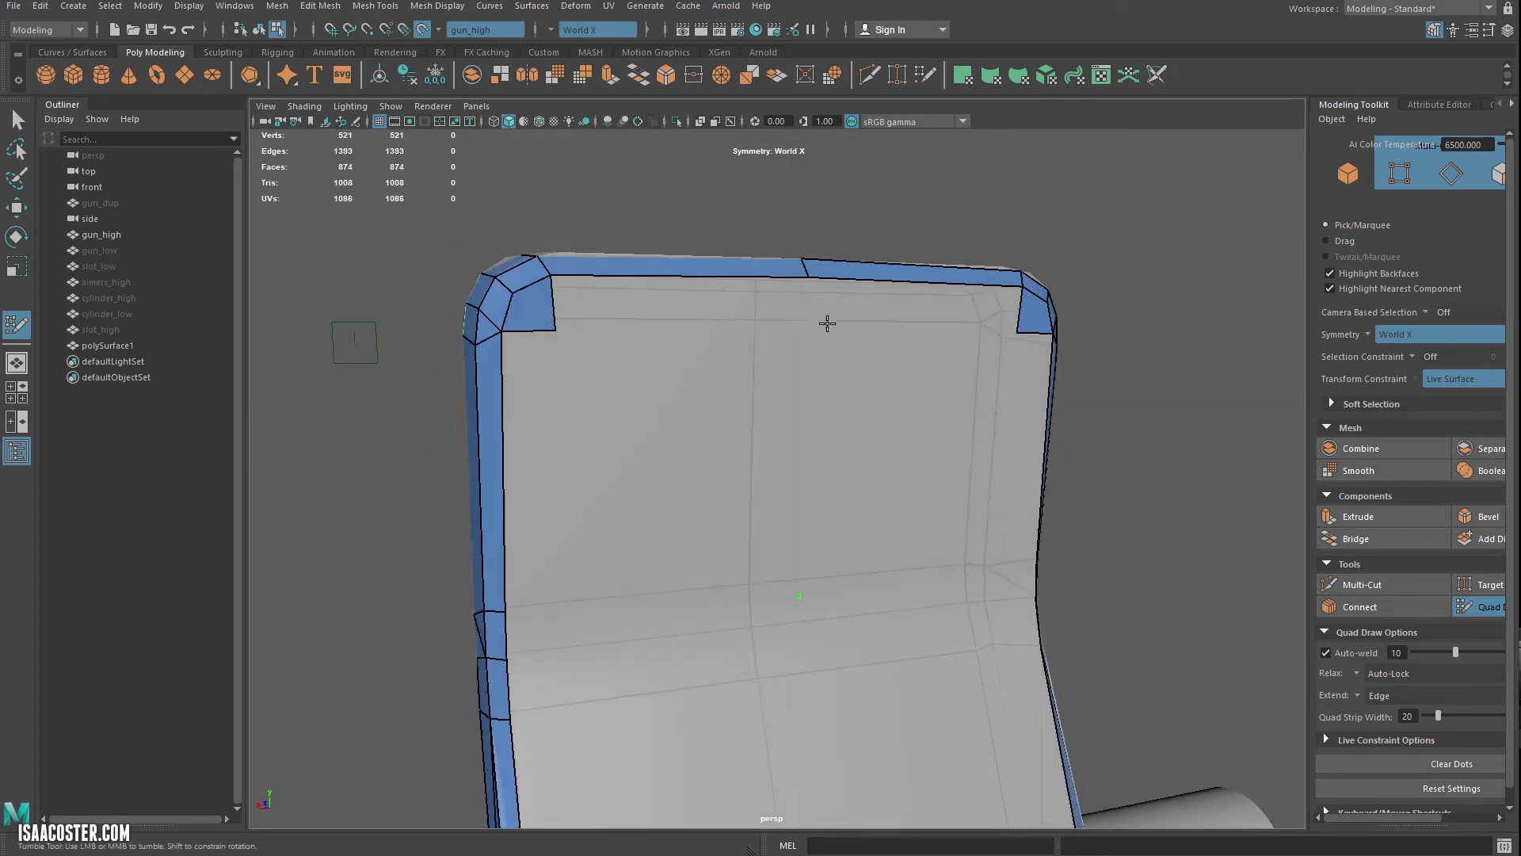
left_click(808, 327)
left_click(753, 316, "shift")
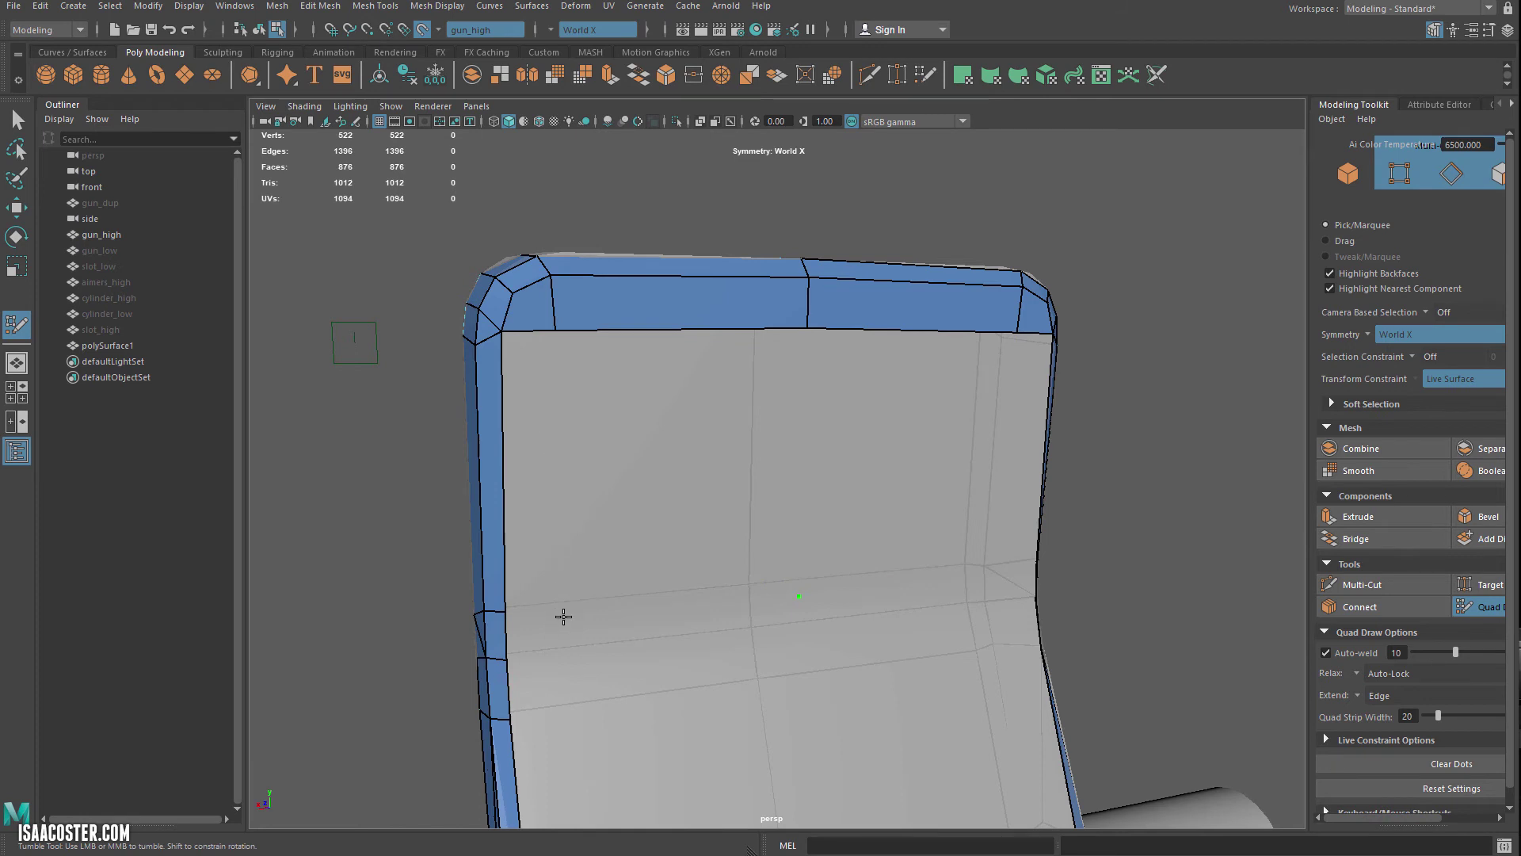
Fill the broad face down to the bend with mirrored side triangles and central quads, aligning the centre vertex with the bend
left_click_drag(563, 616, 544, 567, "alt")
left_click(559, 584, "shift")
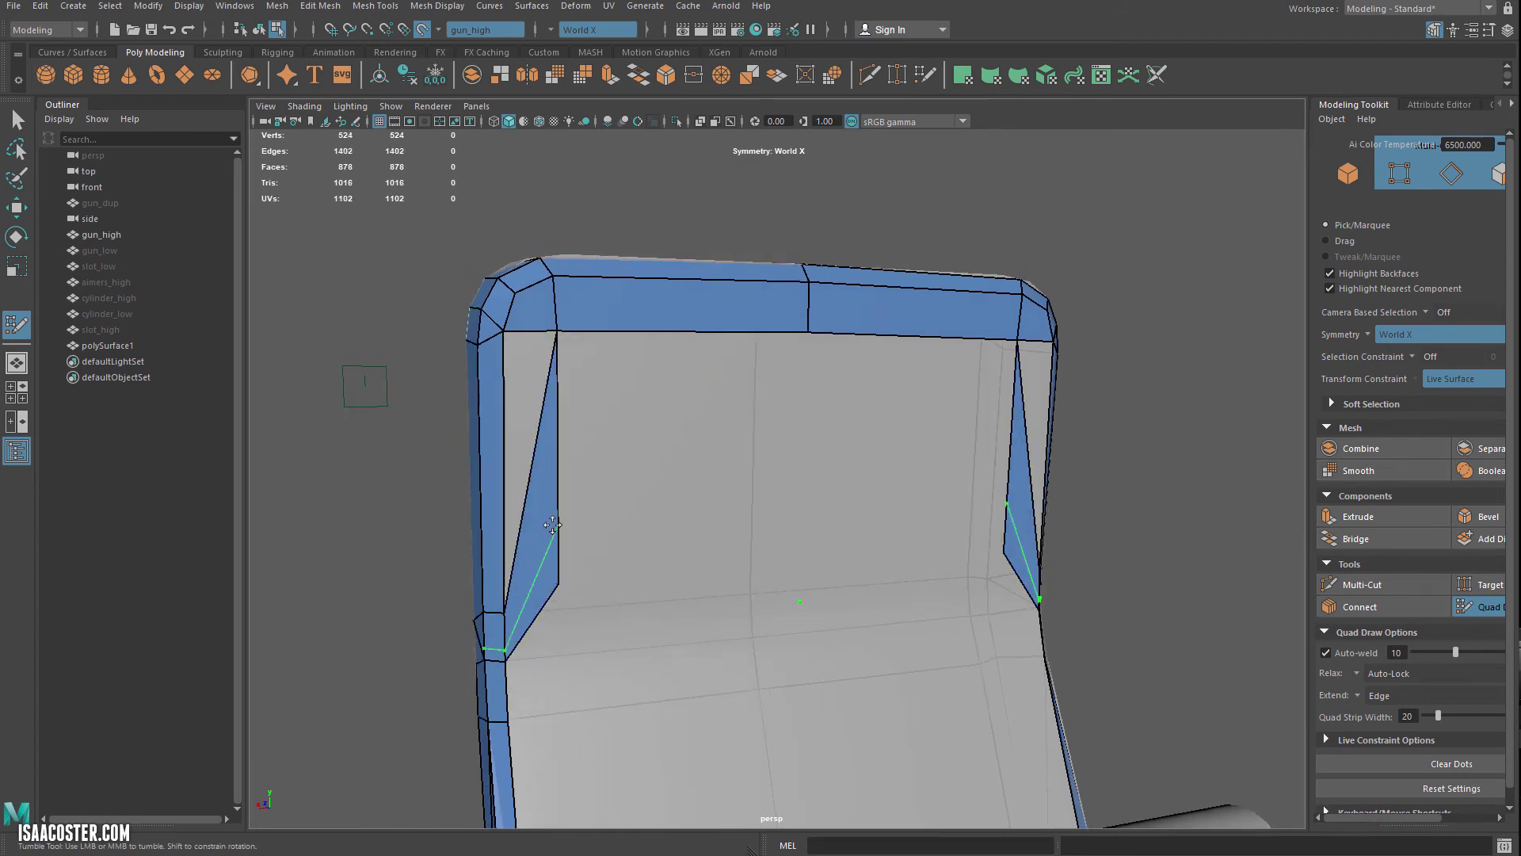
key("ctrl+z")
left_click(536, 492, "shift")
left_click_drag(558, 586, 506, 609)
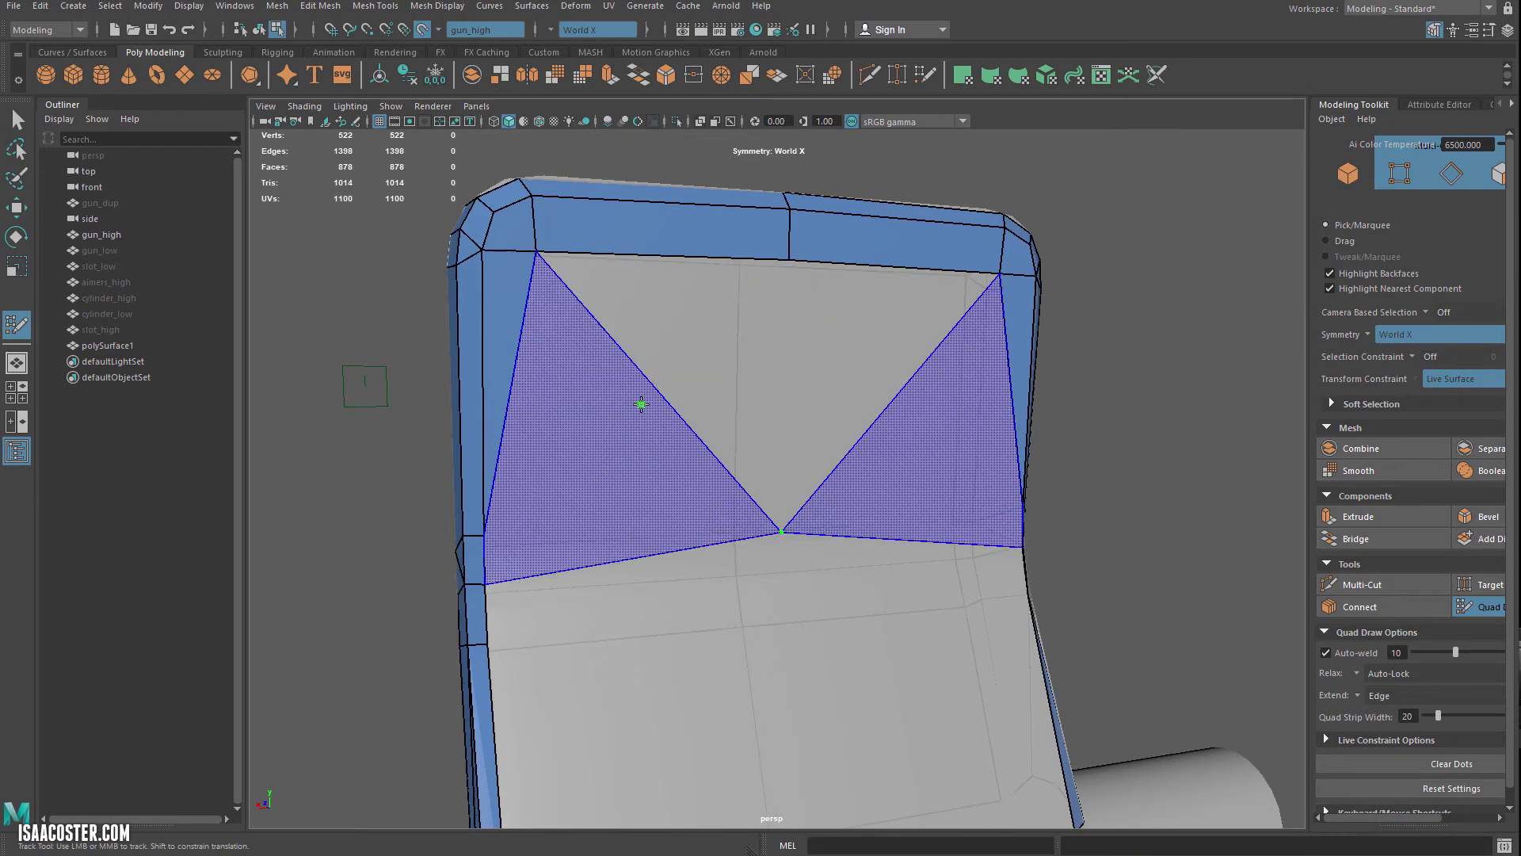
left_click(624, 401, "shift")
middle_click_drag(624, 400, 764, 463, "alt")
left_click_drag(770, 386, 770, 372)
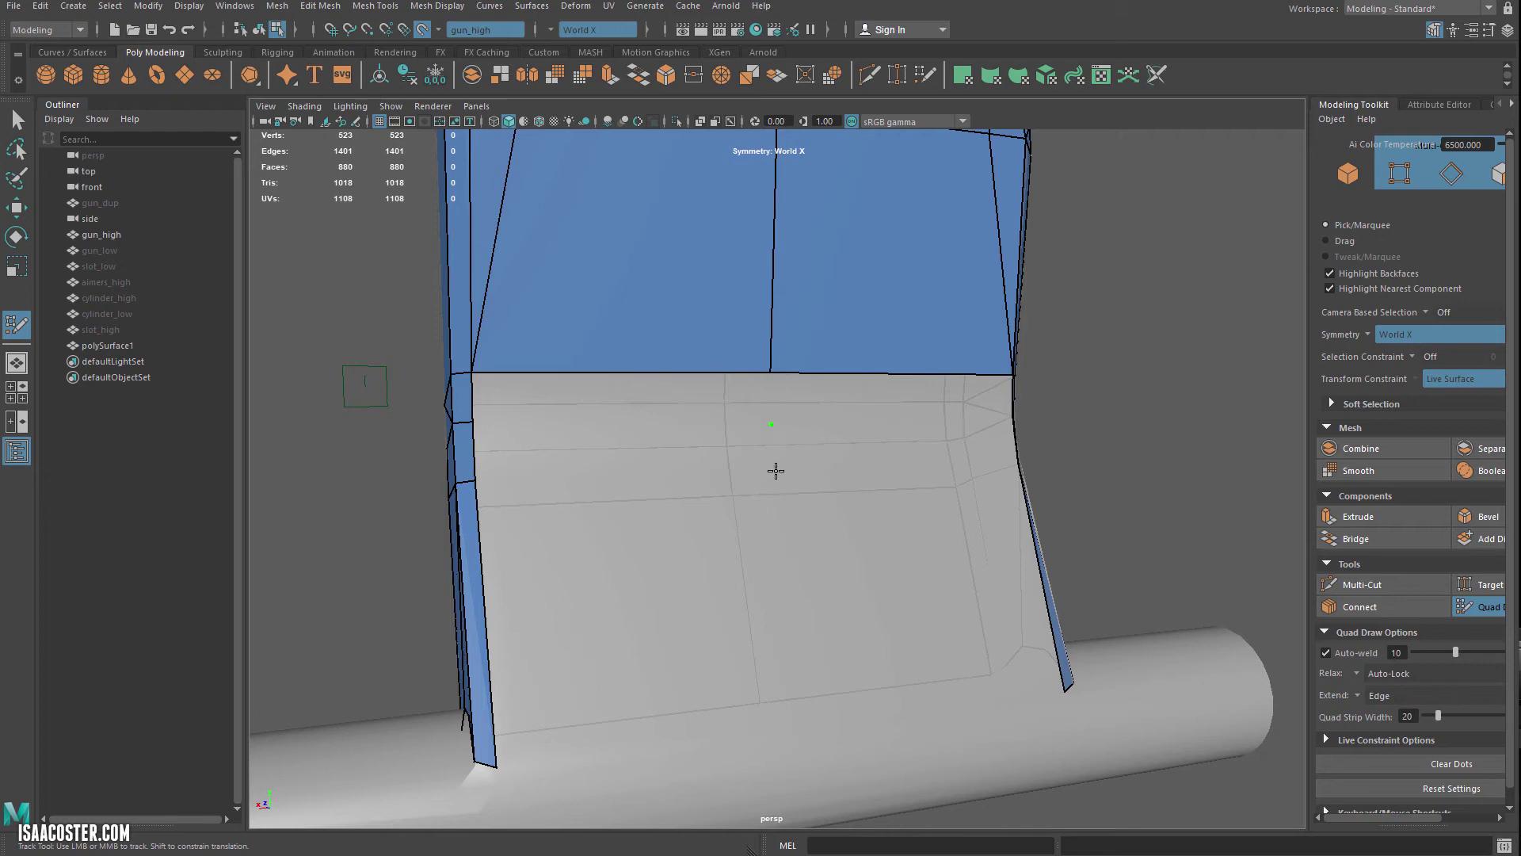
Place centre dots below the bend and fill three rows of mirrored quads down to the cylinder line
left_click_drag(787, 737, 784, 758, "alt")
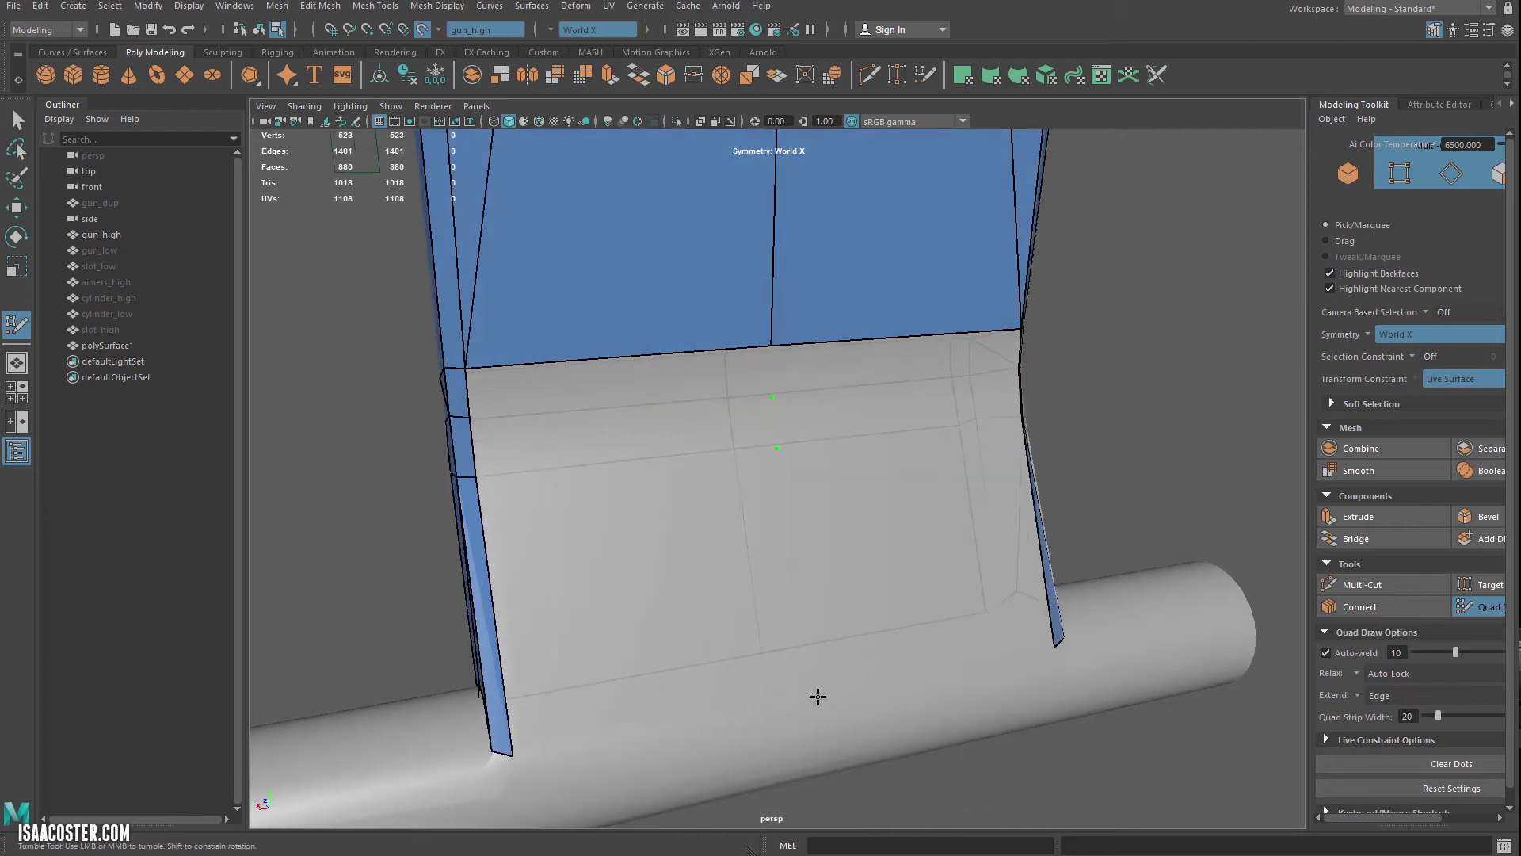
left_click(638, 404, "shift")
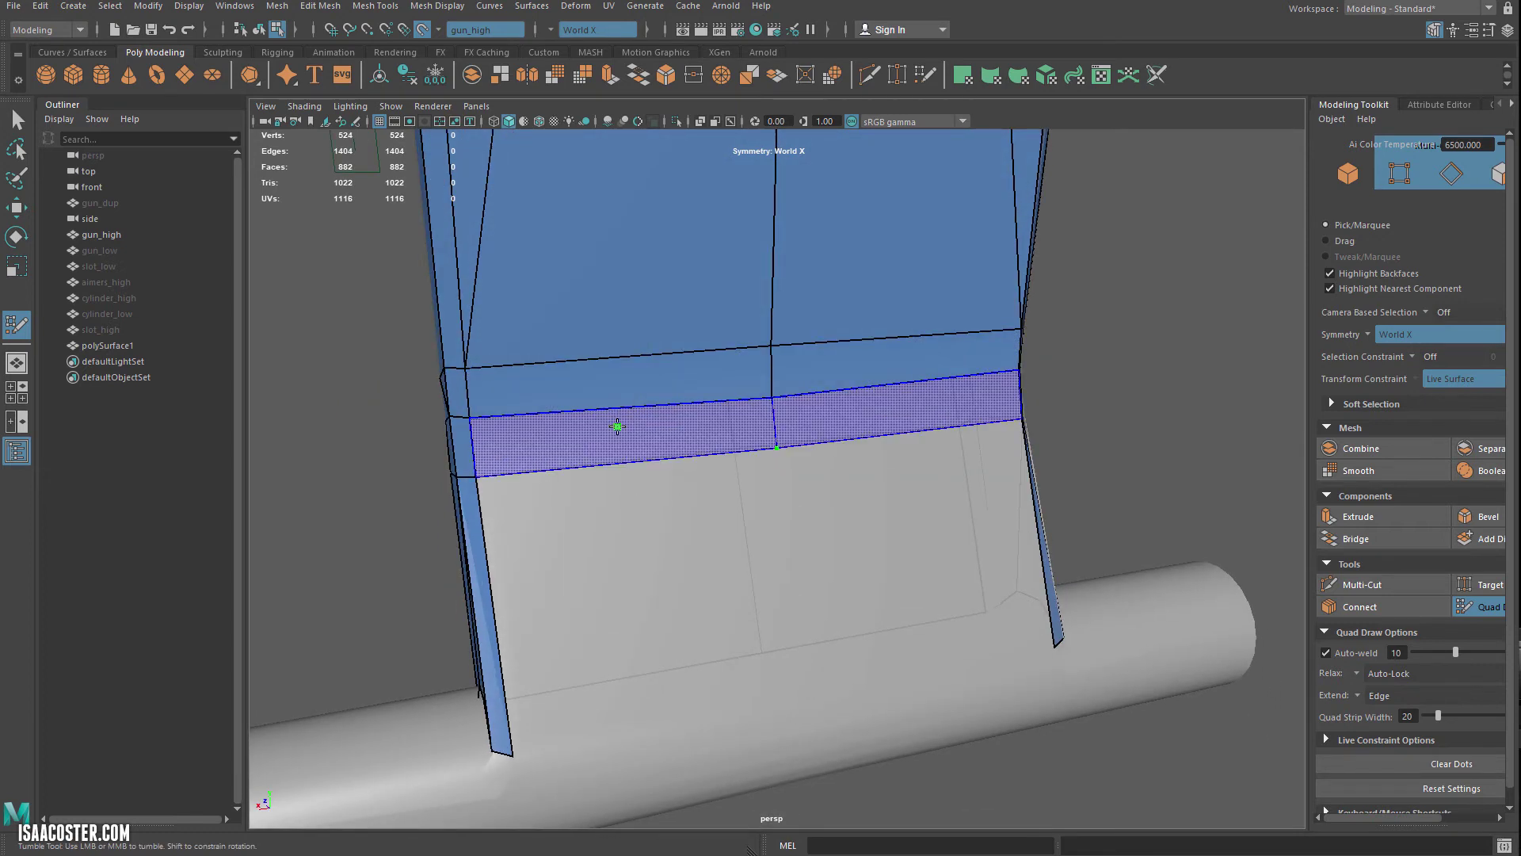
left_click(617, 425, "shift")
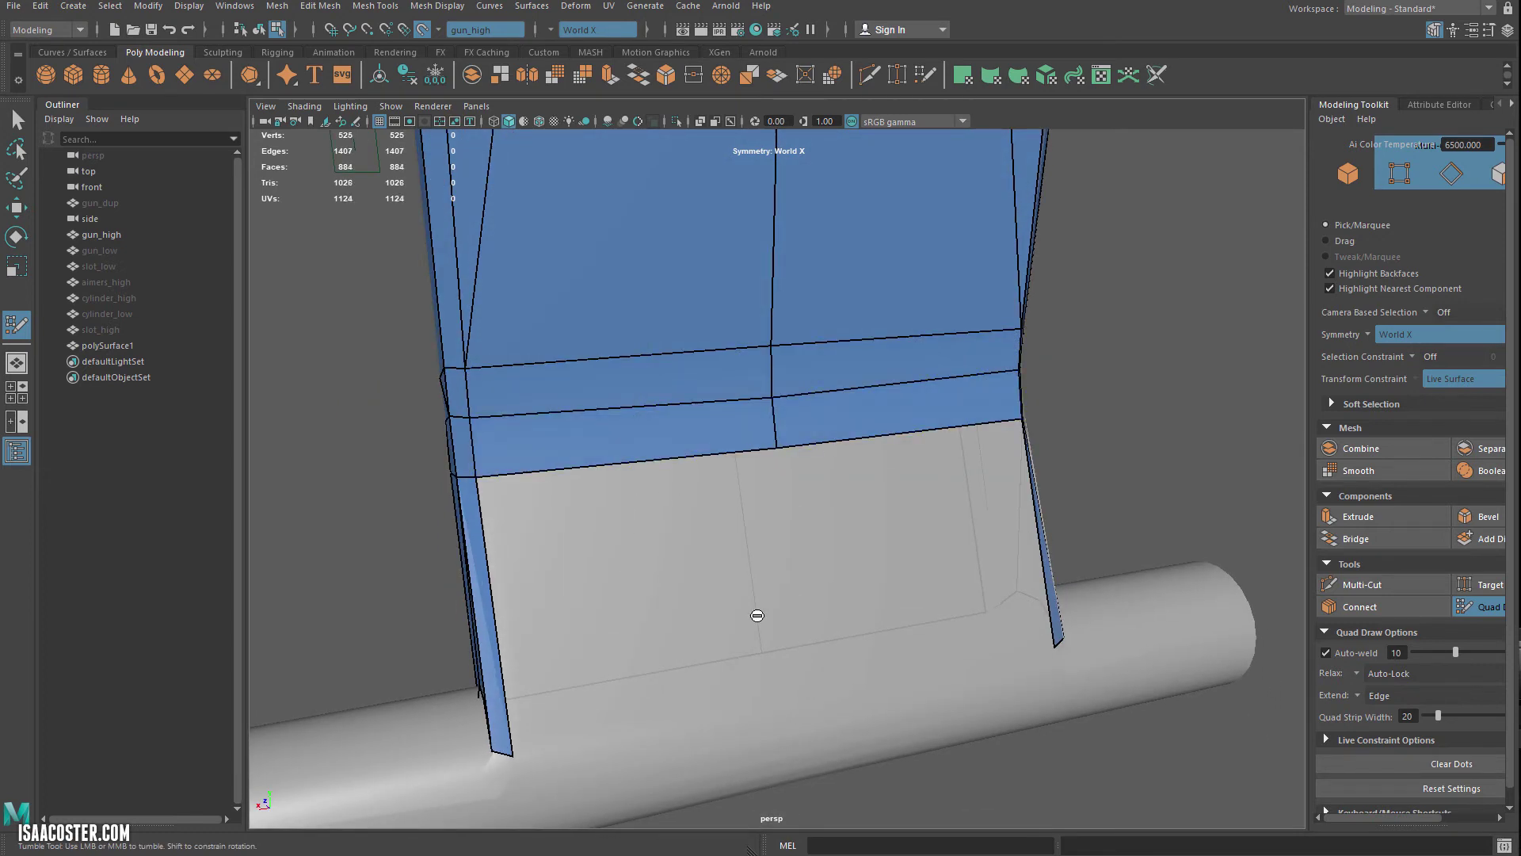
left_click(640, 588, "shift")
left_click_drag(802, 691, 817, 688)
right_click_drag(806, 697, 727, 675, "alt")
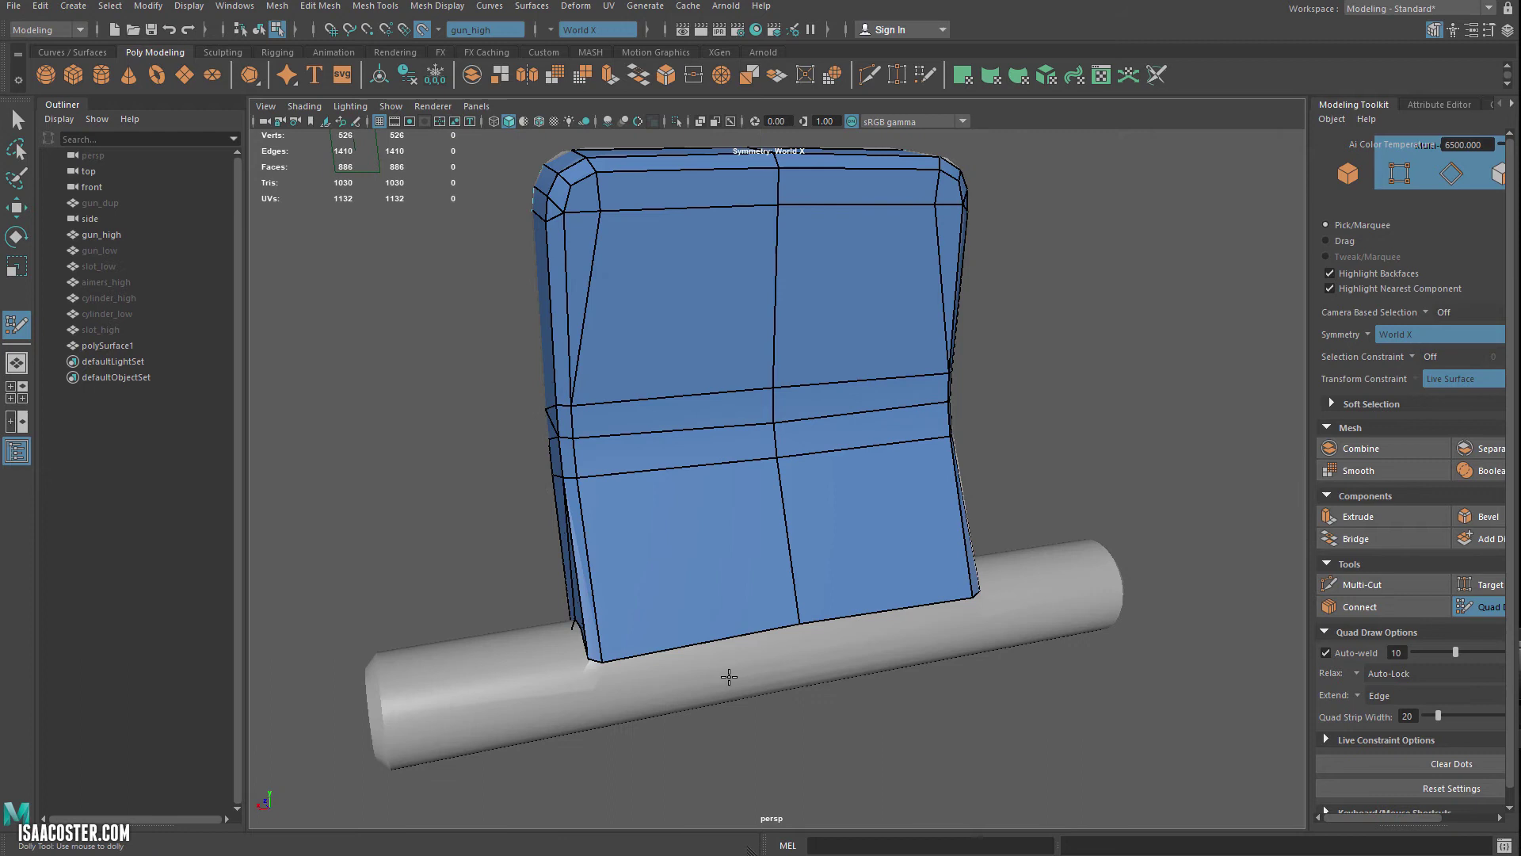
Weld the loose vertices at the plate's lower corners and fill two mirrored quads on the cylinder directly below the broad face
left_click_drag(726, 675, 777, 615, "alt")
right_click_drag(777, 614, 908, 540, "alt")
left_click_drag(909, 540, 869, 557, "alt")
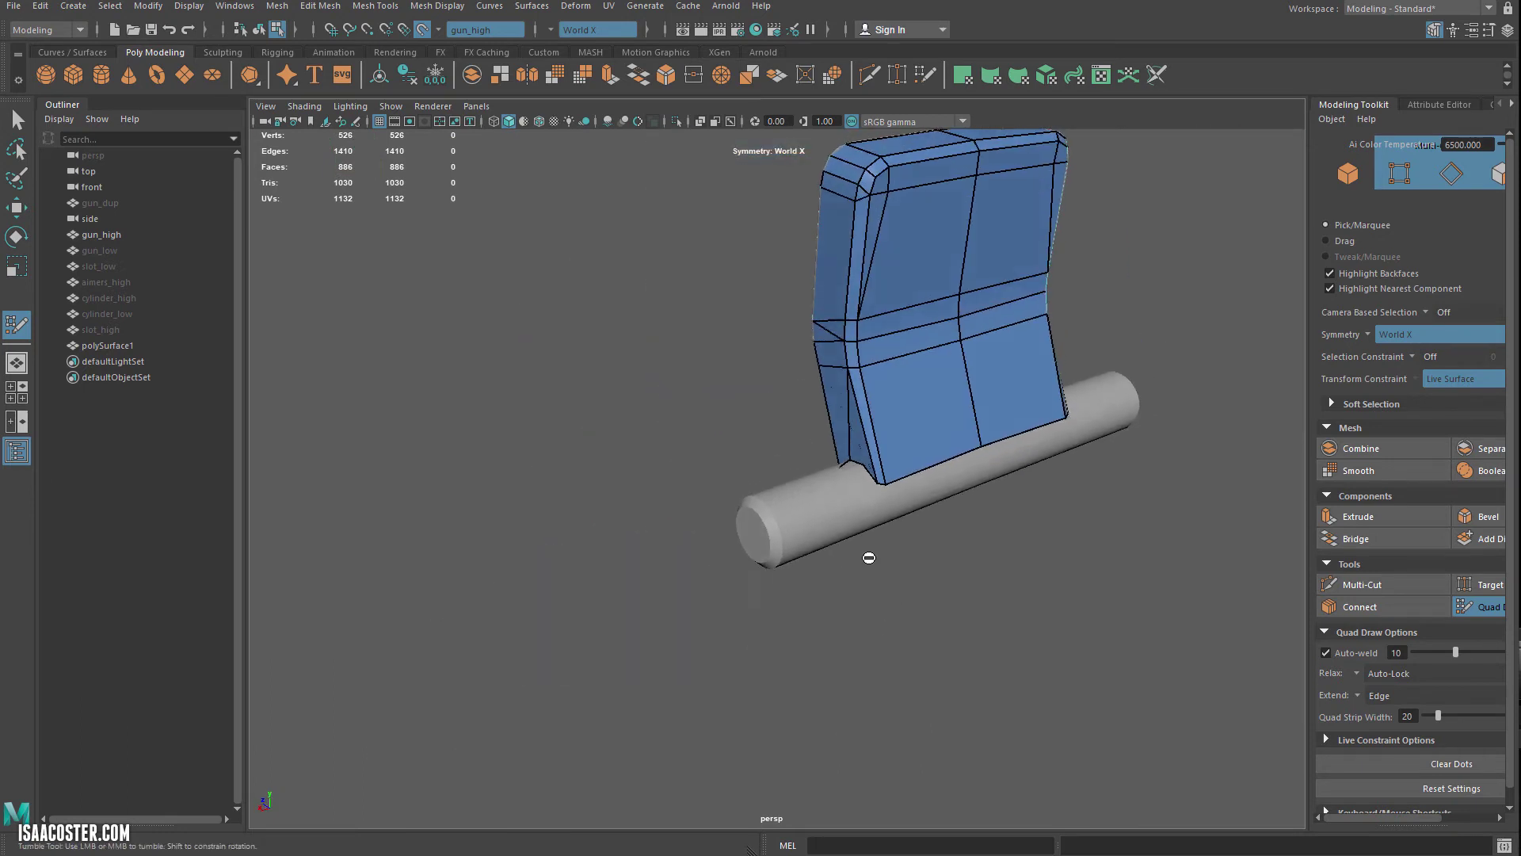
right_click_drag(869, 557, 922, 559, "alt")
left_click_drag(922, 559, 919, 504, "alt")
right_click_drag(919, 504, 931, 526, "alt")
mouse_move(931, 527)
left_mouse_down()
mouse_move(915, 551)
mouse_move(972, 550)
mouse_move(906, 583)
mouse_move(920, 585)
left_mouse_up()
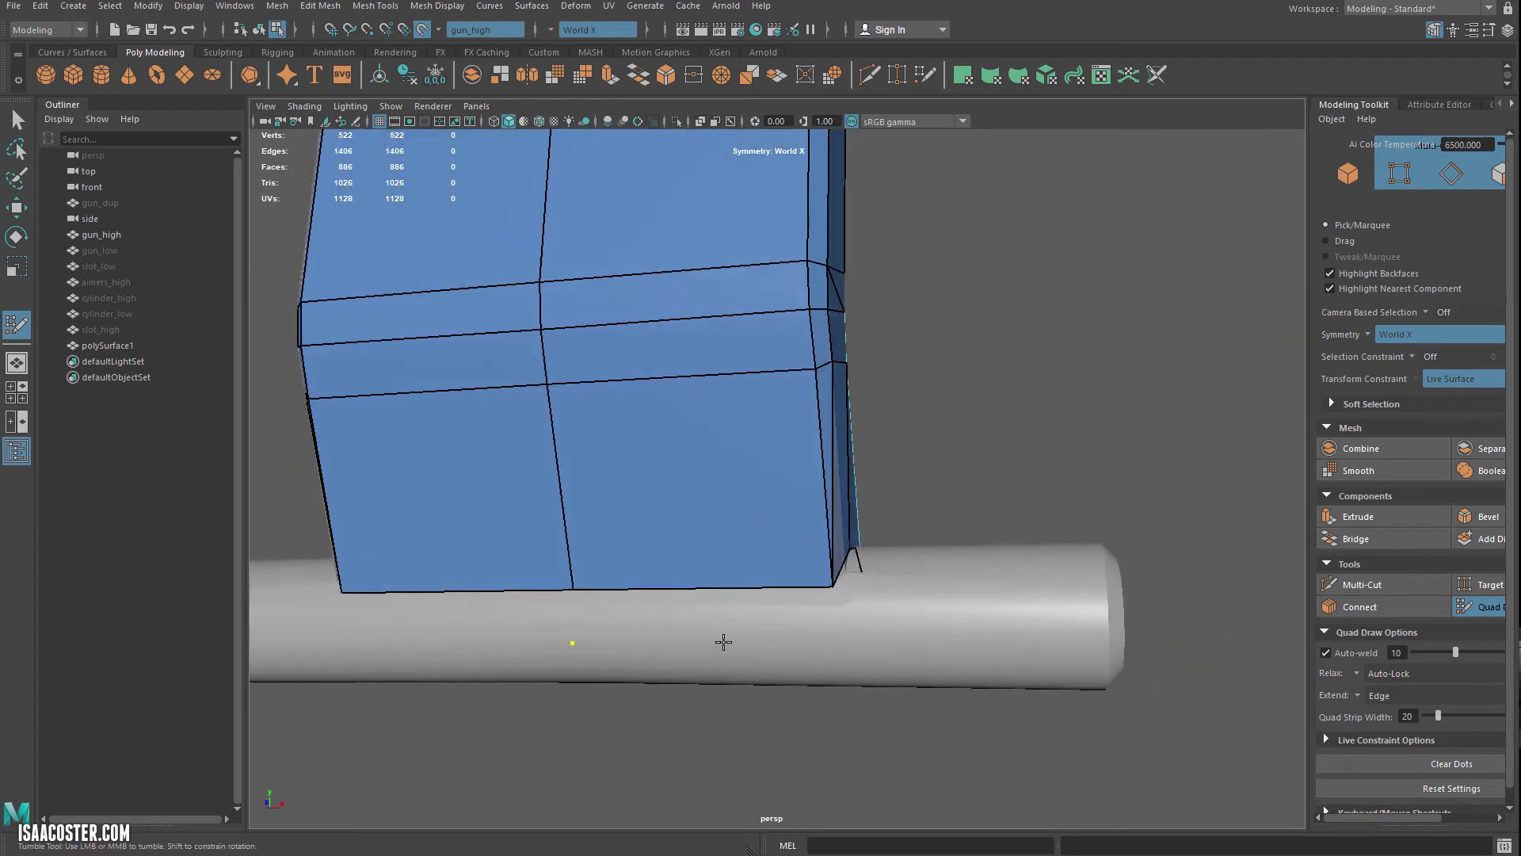
left_click(832, 638)
left_click(784, 608, "shift")
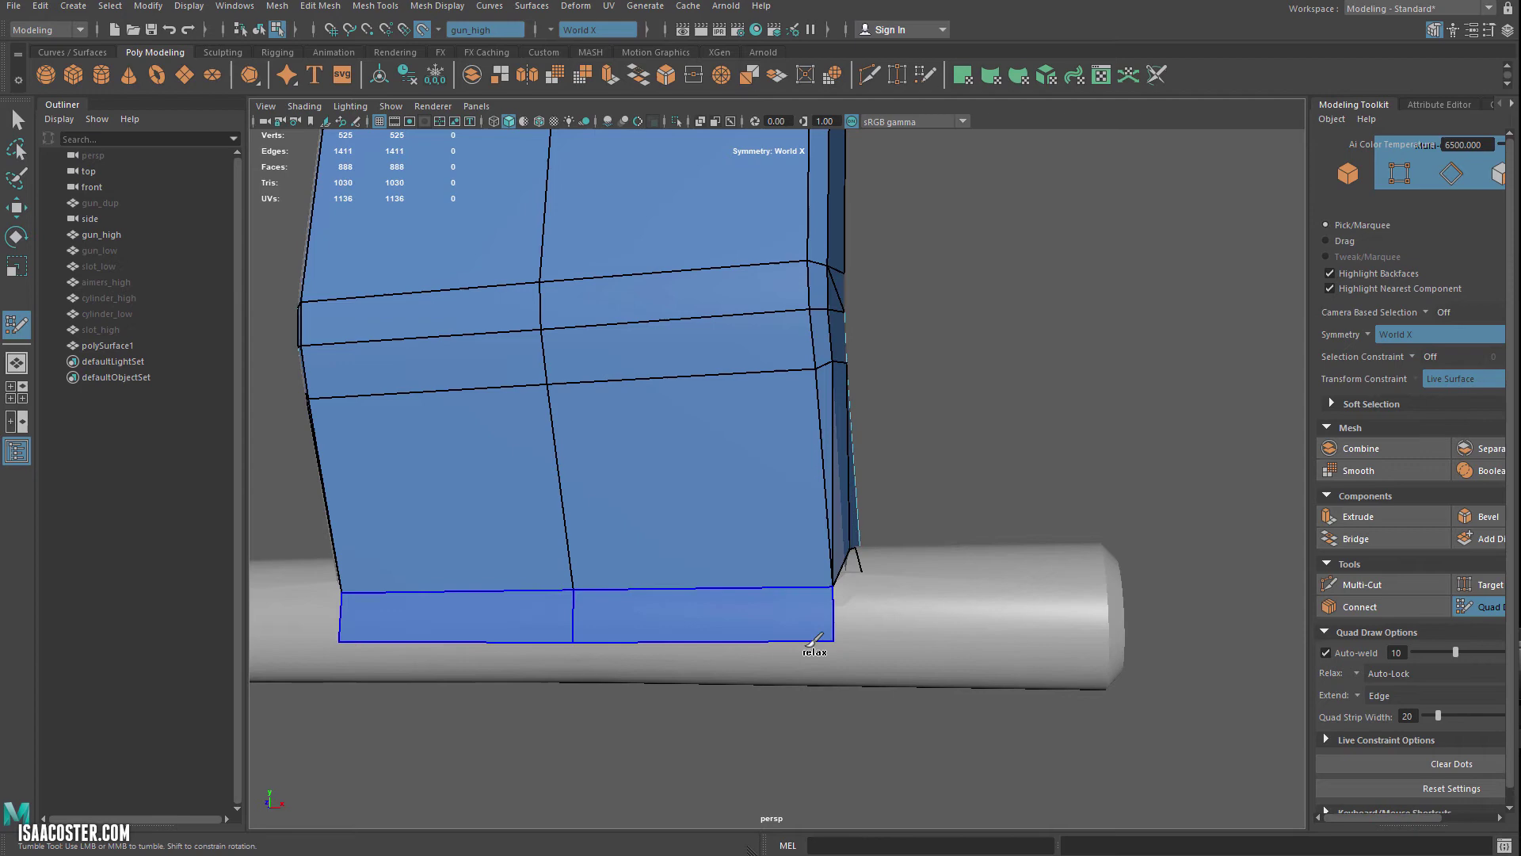
Extend the open edge of the cylinder quads around the underside up to the plate's opposite face
left_click_drag(815, 648, 811, 645, "alt")
middle_click_drag(840, 772, 846, 642, "alt")
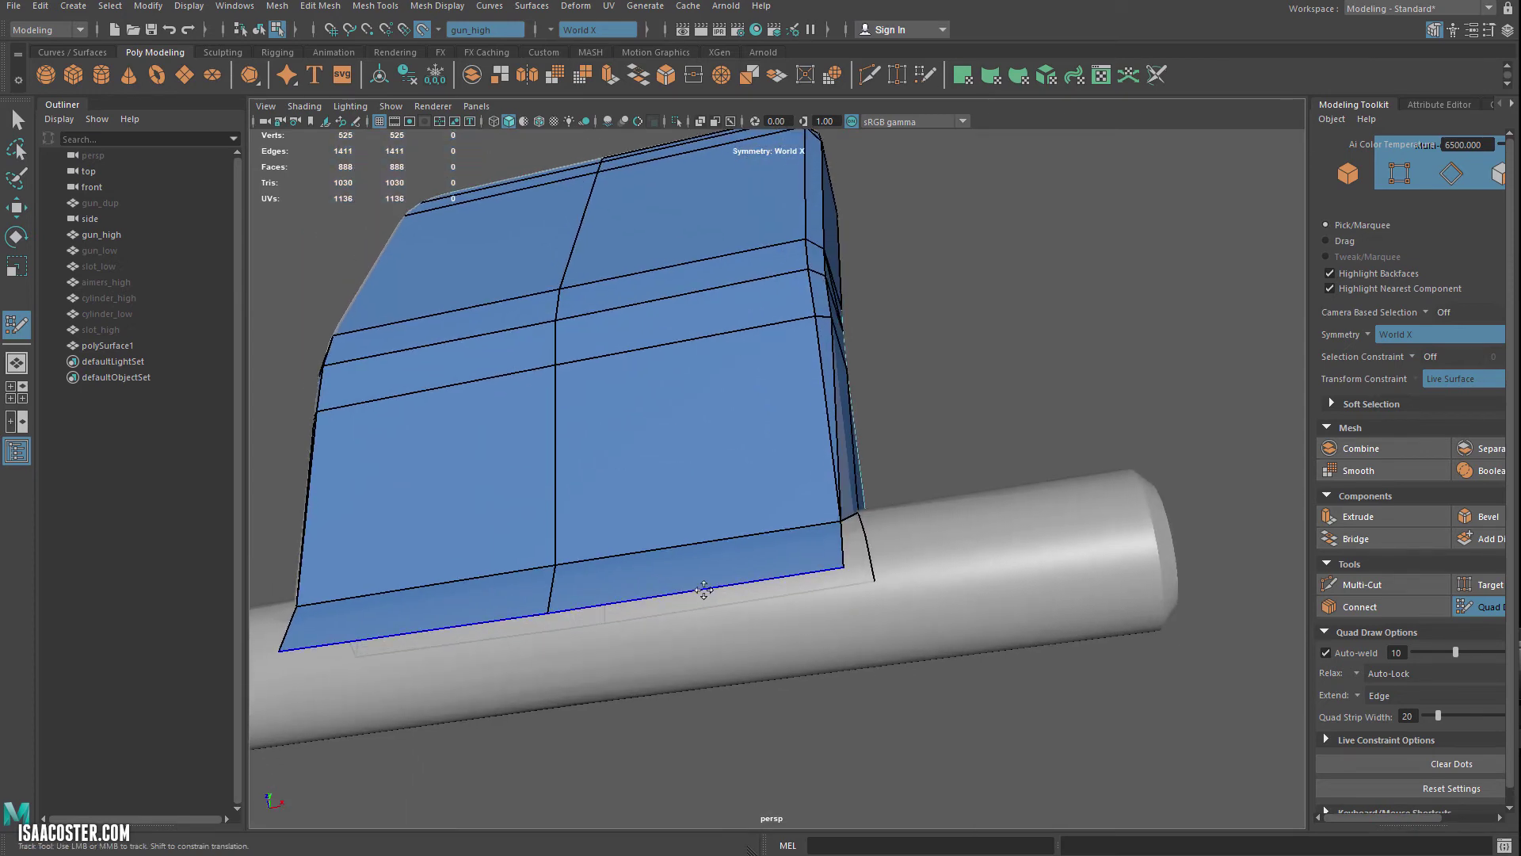
mouse_move(702, 588)
left_mouse_down()
mouse_move(731, 657)
mouse_move(730, 635)
mouse_move(723, 695)
mouse_move(713, 686)
mouse_move(898, 610)
left_mouse_up()
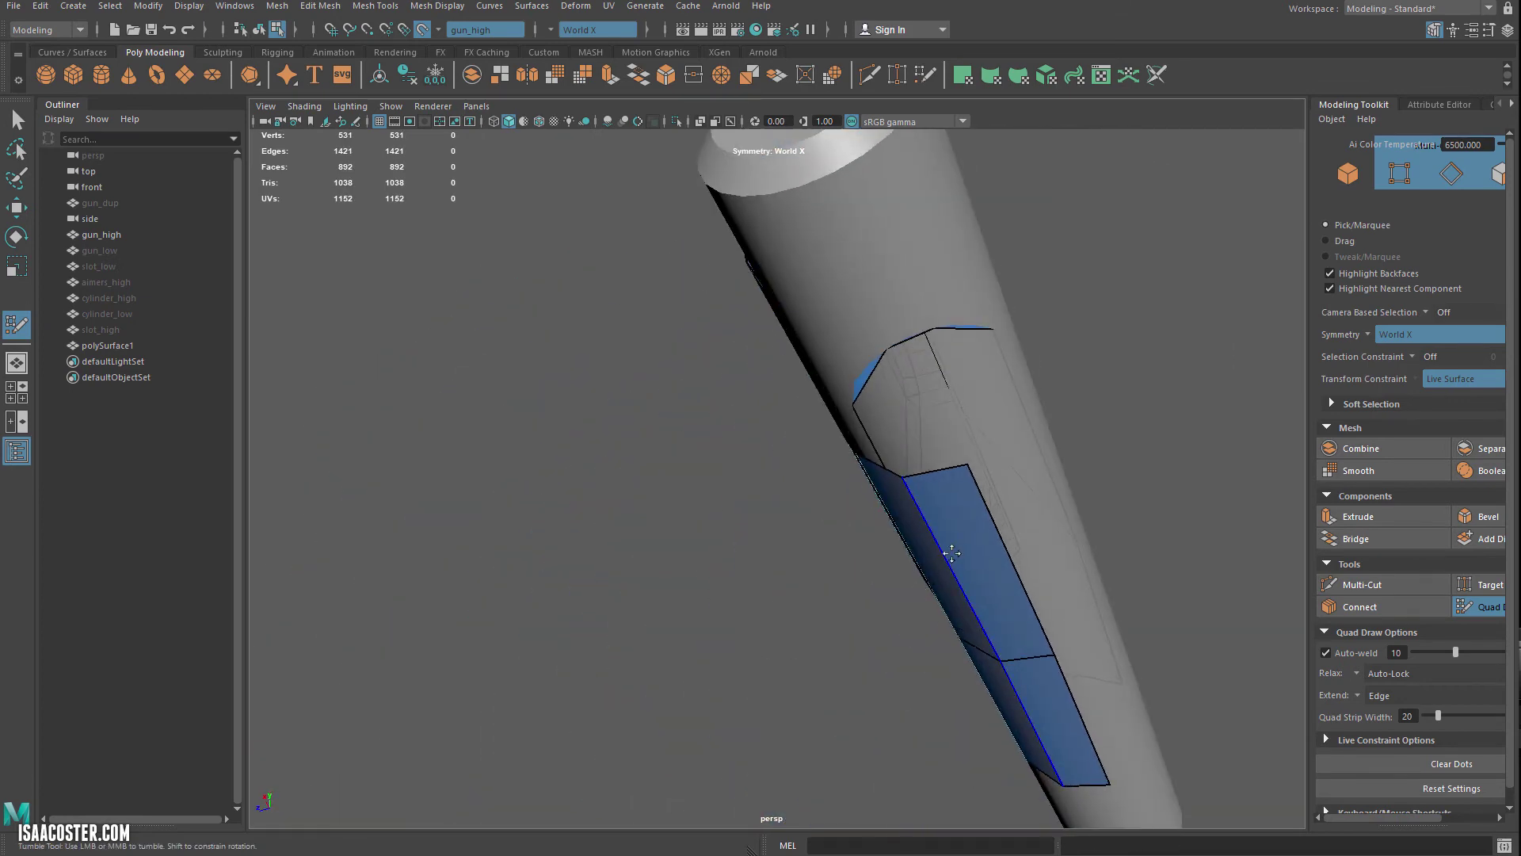
mouse_move(1000, 545)
left_mouse_down()
mouse_move(1053, 513)
mouse_move(1040, 520)
mouse_move(1042, 499)
mouse_move(987, 533)
mouse_move(984, 472)
left_mouse_up()
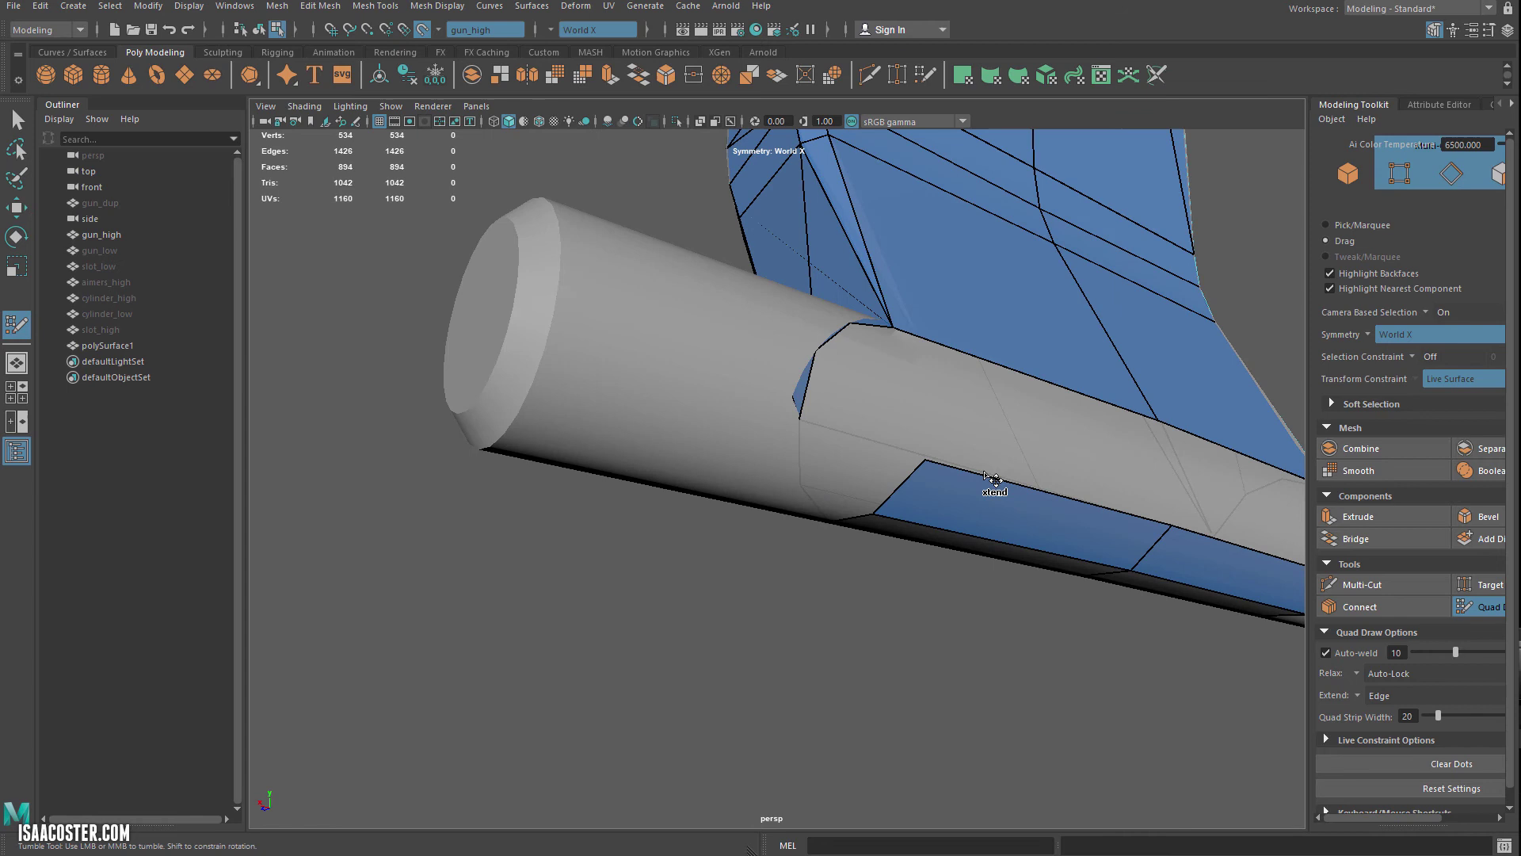
middle_click_drag(987, 478, 986, 432)
mouse_move(996, 436)
left_mouse_down()
mouse_move(985, 428)
mouse_move(1005, 428)
mouse_move(982, 431)
mouse_move(976, 500)
mouse_move(968, 444)
mouse_move(990, 449)
mouse_move(705, 487)
left_mouse_up()
key("ctrl+z")
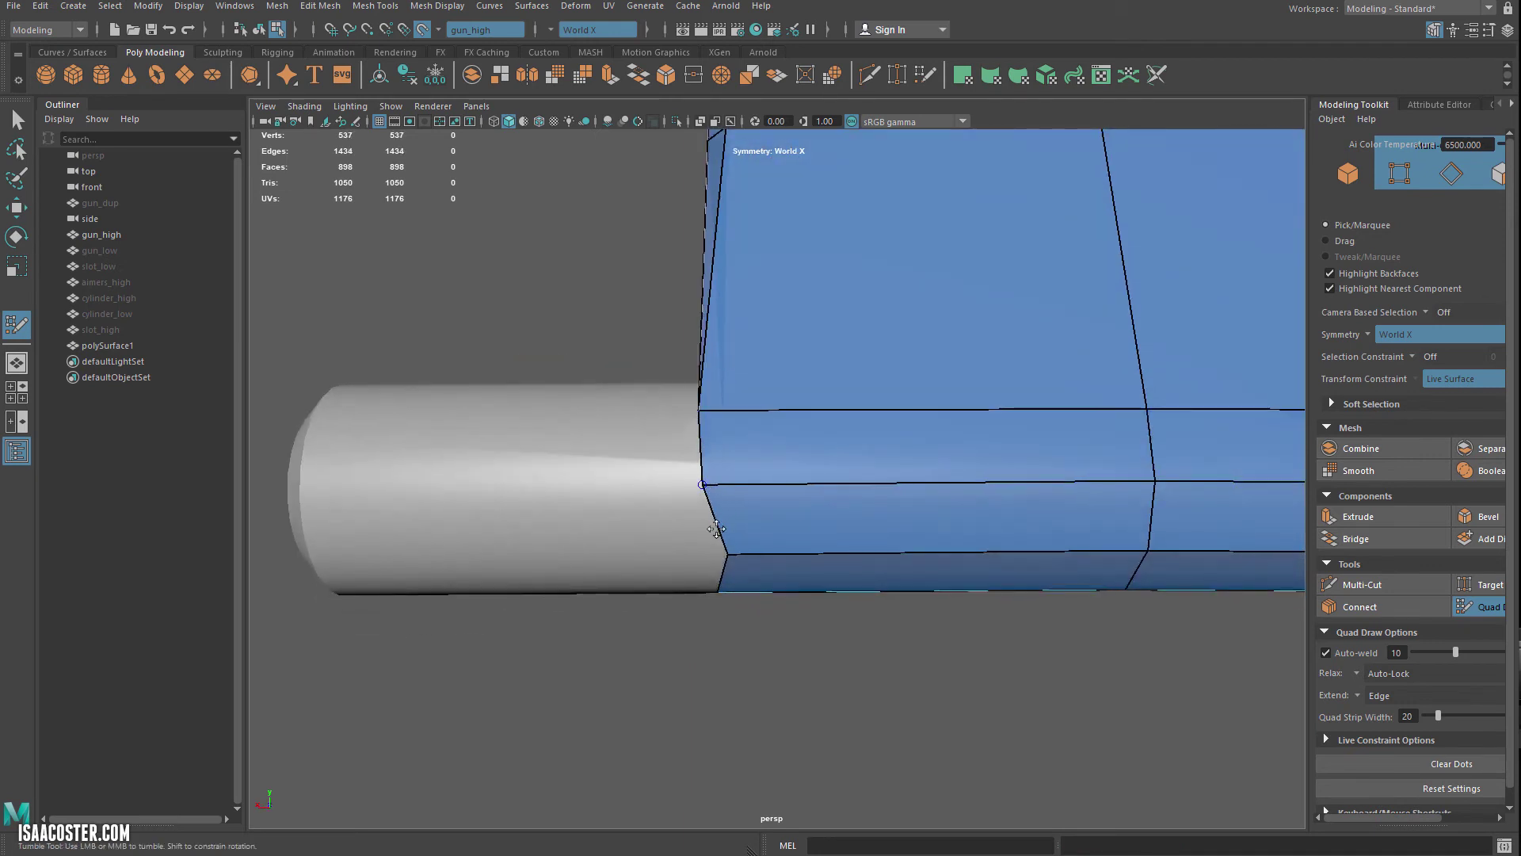
Extend the side edges of the cylinder quads outward to the bevelled rims at both cylinder ends
left_click_drag(730, 554, 998, 468, "alt")
middle_click_drag(879, 515, 860, 537, "alt")
left_click_drag(859, 538, 731, 563, "alt")
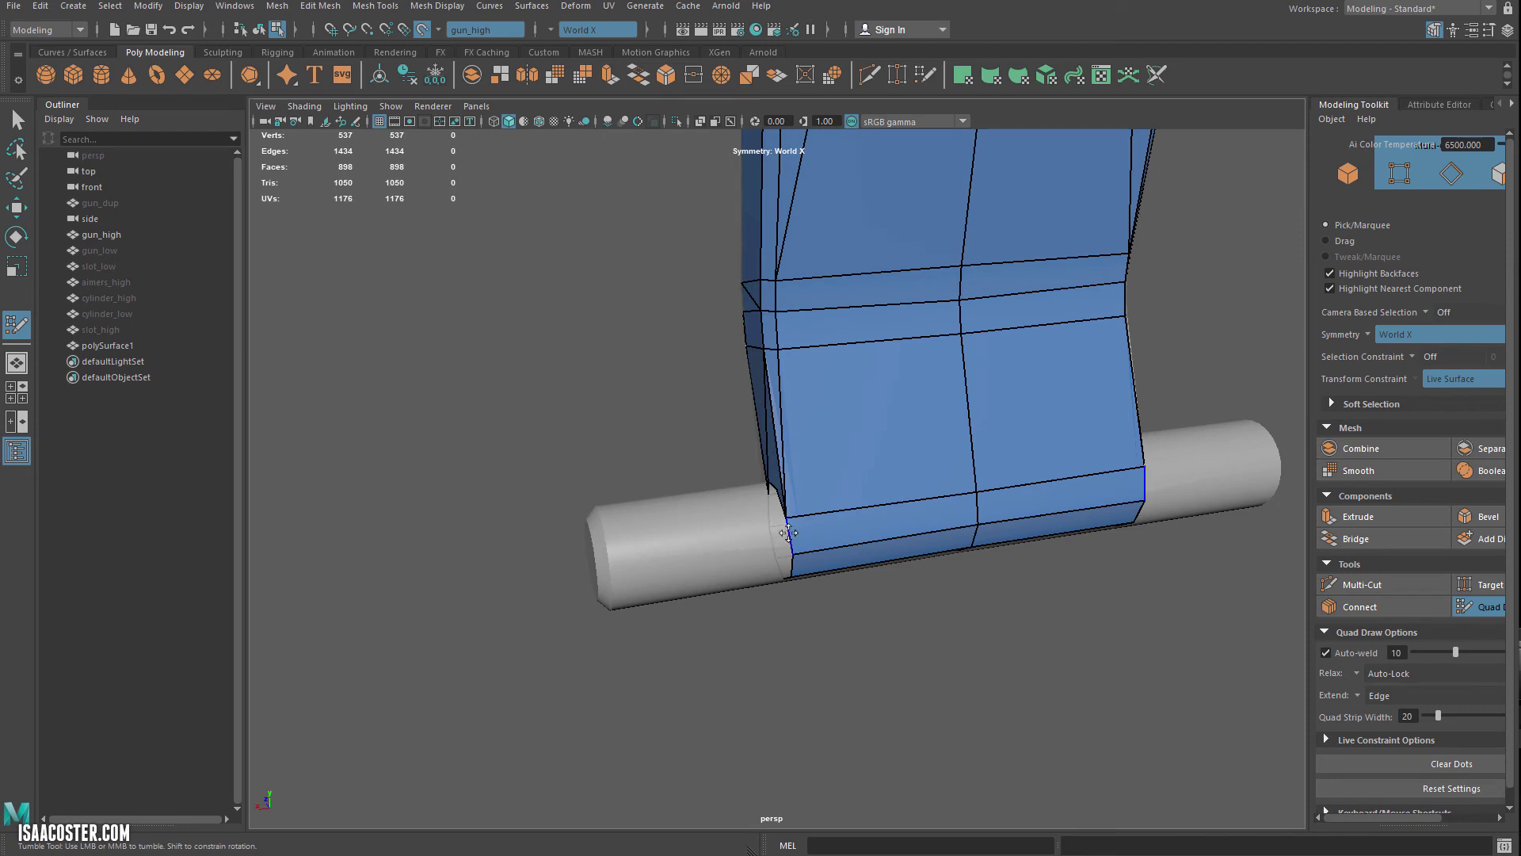
mouse_move(798, 541)
left_mouse_down()
mouse_move(618, 565)
mouse_move(407, 424)
mouse_move(683, 502)
mouse_move(662, 543)
mouse_move(685, 579)
mouse_move(668, 536)
left_mouse_up()
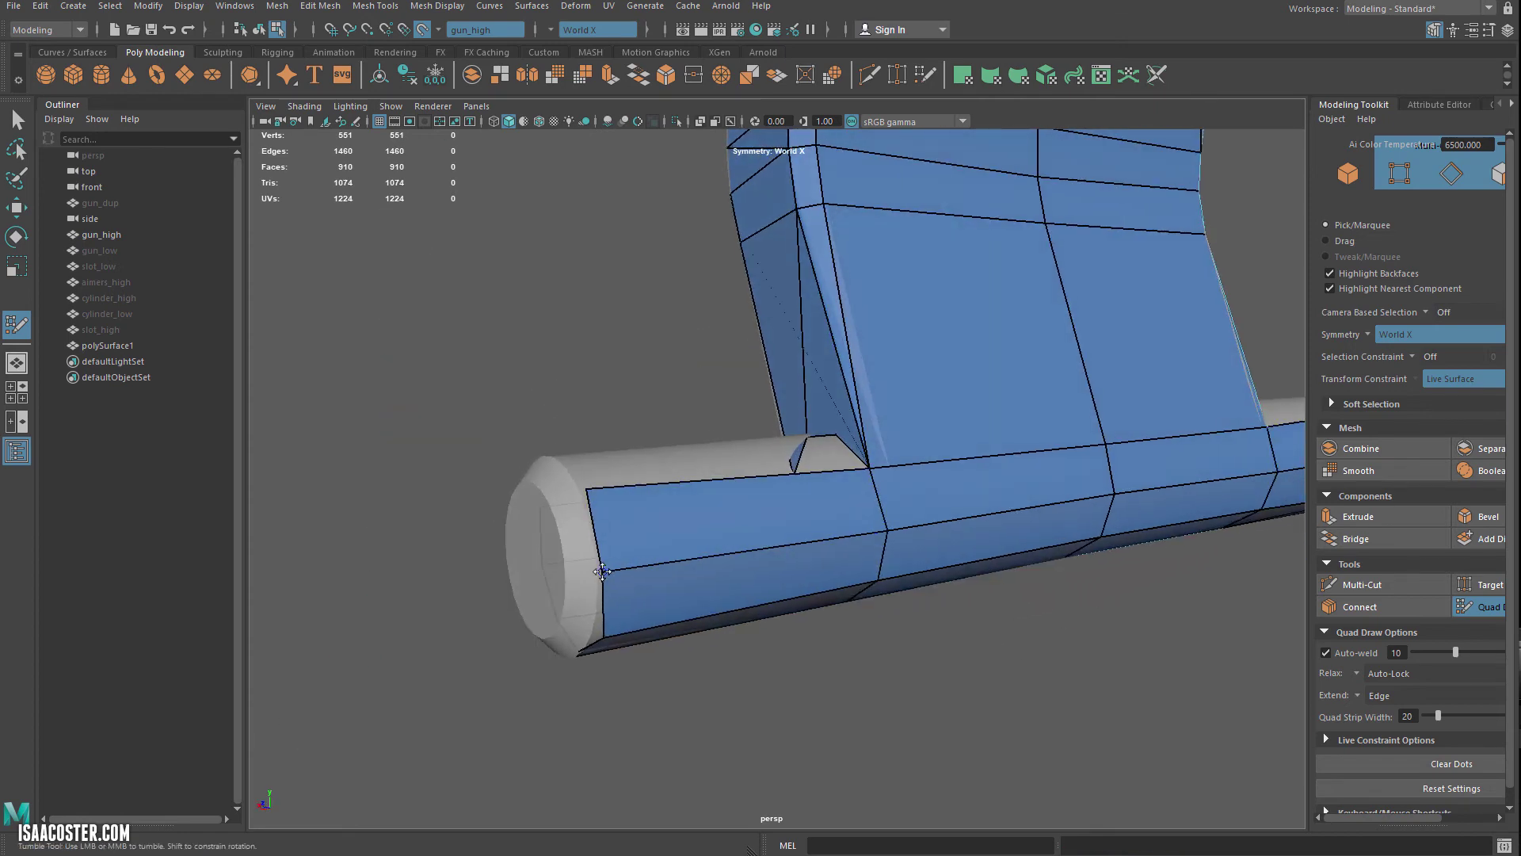
left_click_drag(595, 636, 1088, 464, "alt")
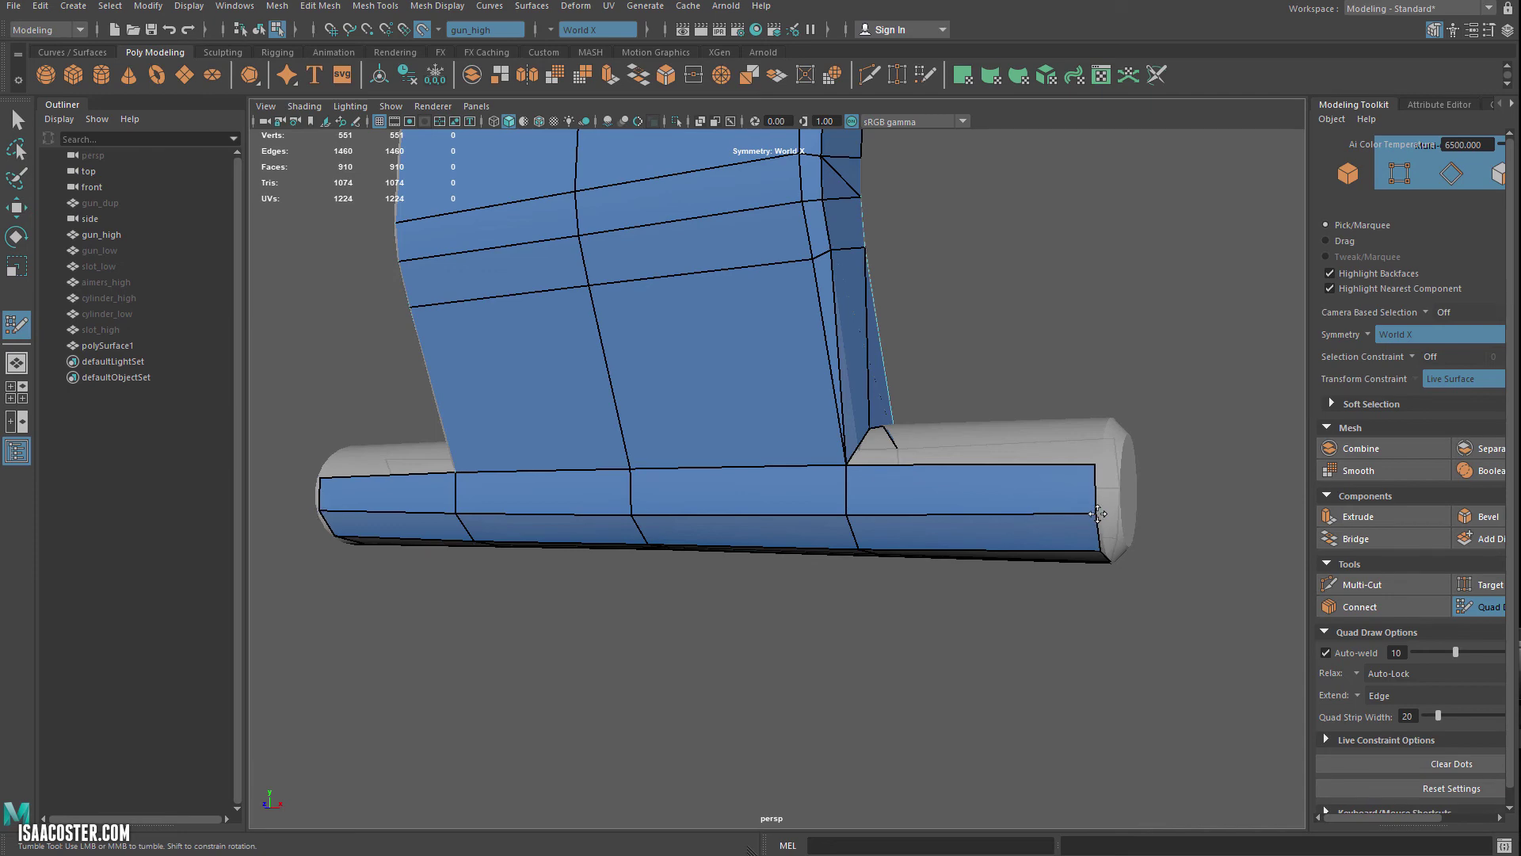
left_click_drag(1068, 523, 1013, 576, "alt")
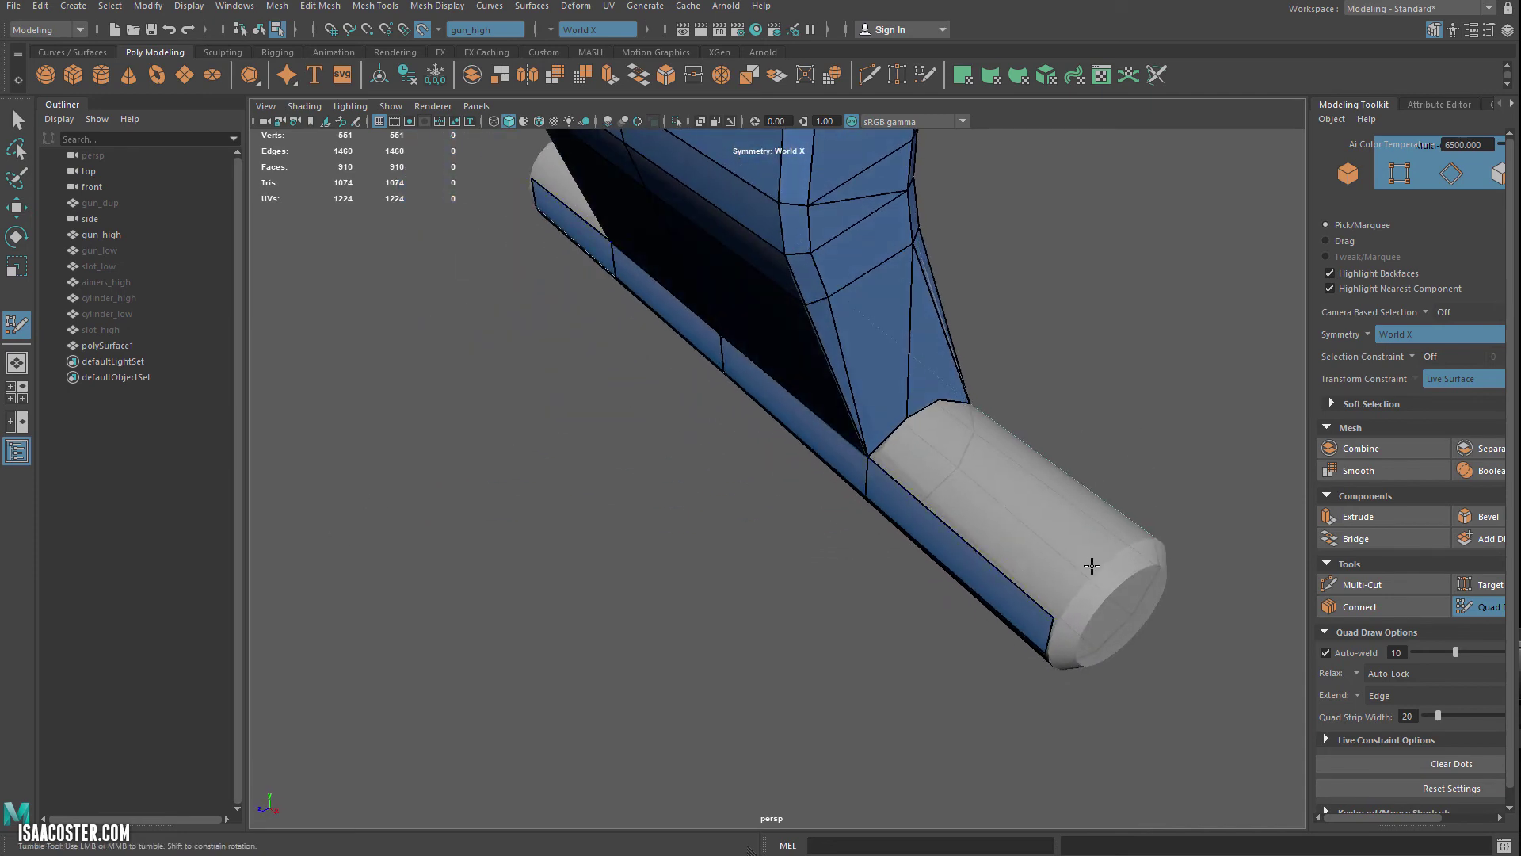
Fill mirrored quads along the upper side of the cylinder, from the plate's side base out to the bevelled rim
left_click(1095, 569)
left_click(1055, 567, "shift")
key("ctrl+z")
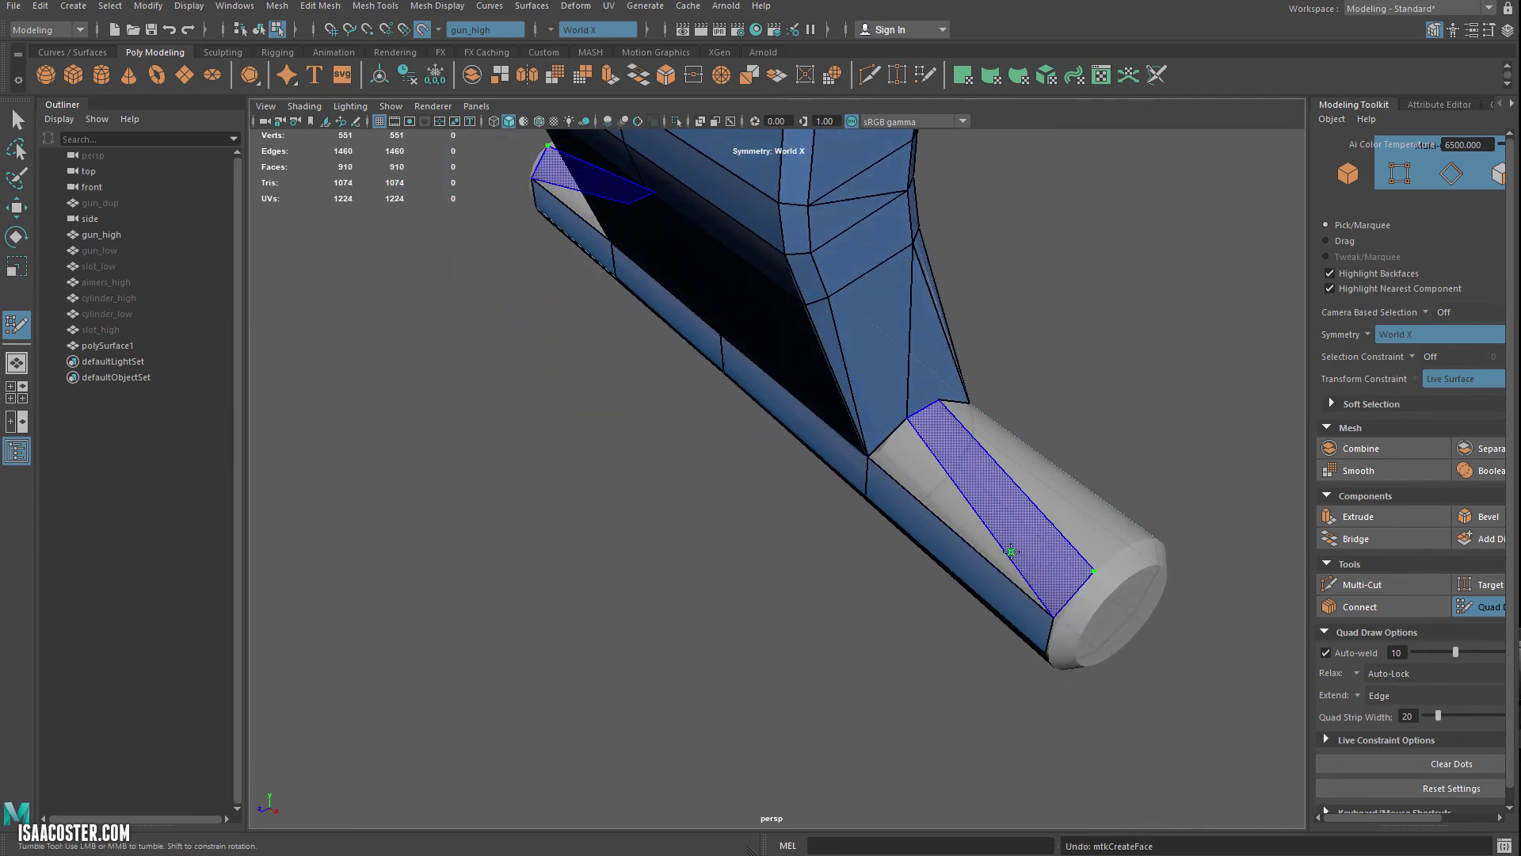
left_click(985, 538, "shift")
left_click_drag(985, 538, 997, 641, "alt")
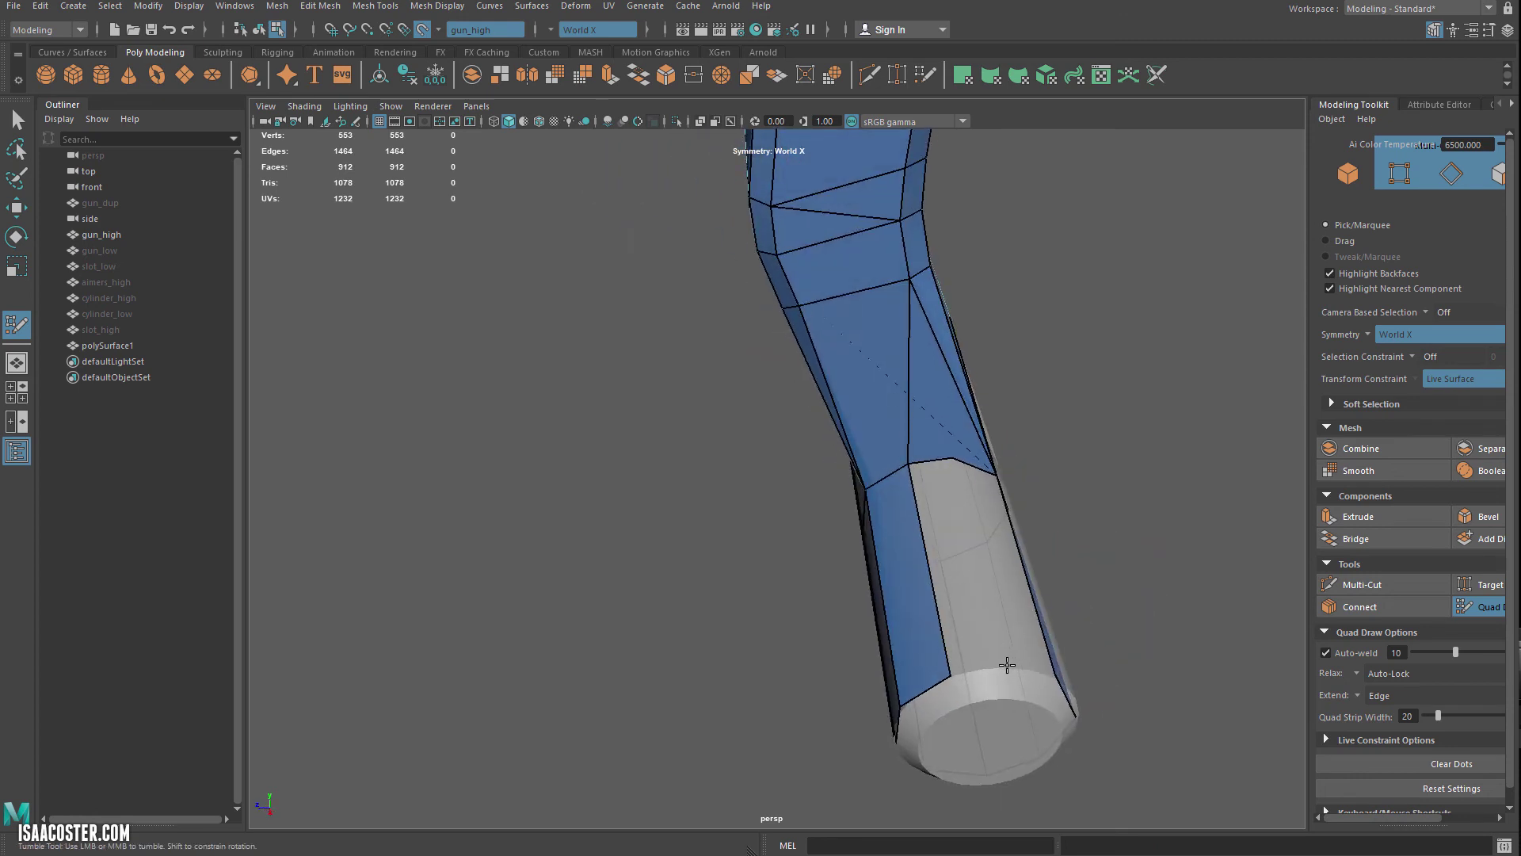
left_click(962, 586, "shift")
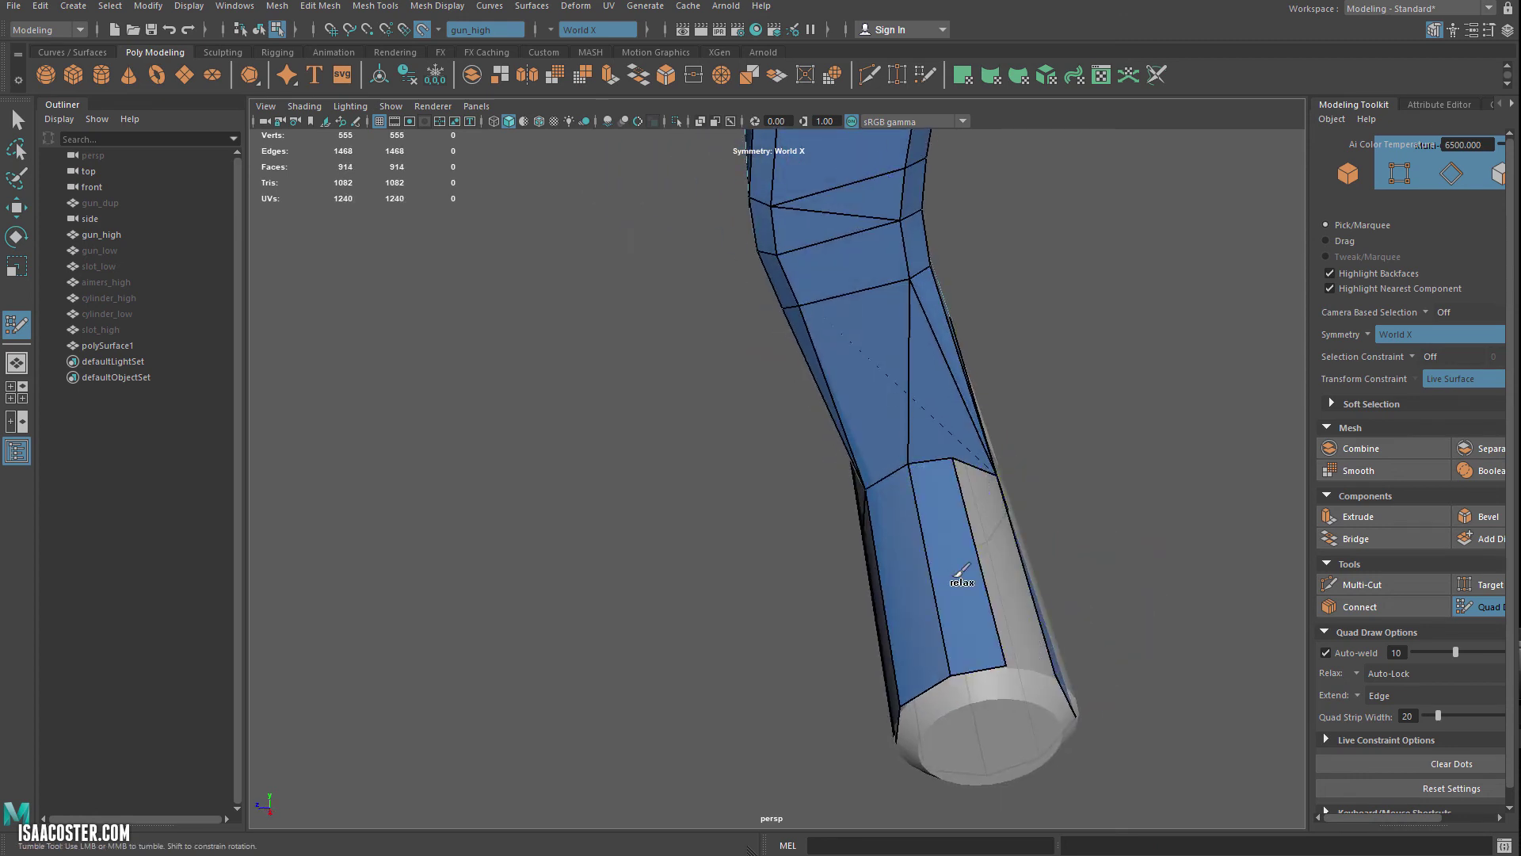
left_click(1002, 597, "shift")
left_click_drag(1002, 597, 922, 655, "alt")
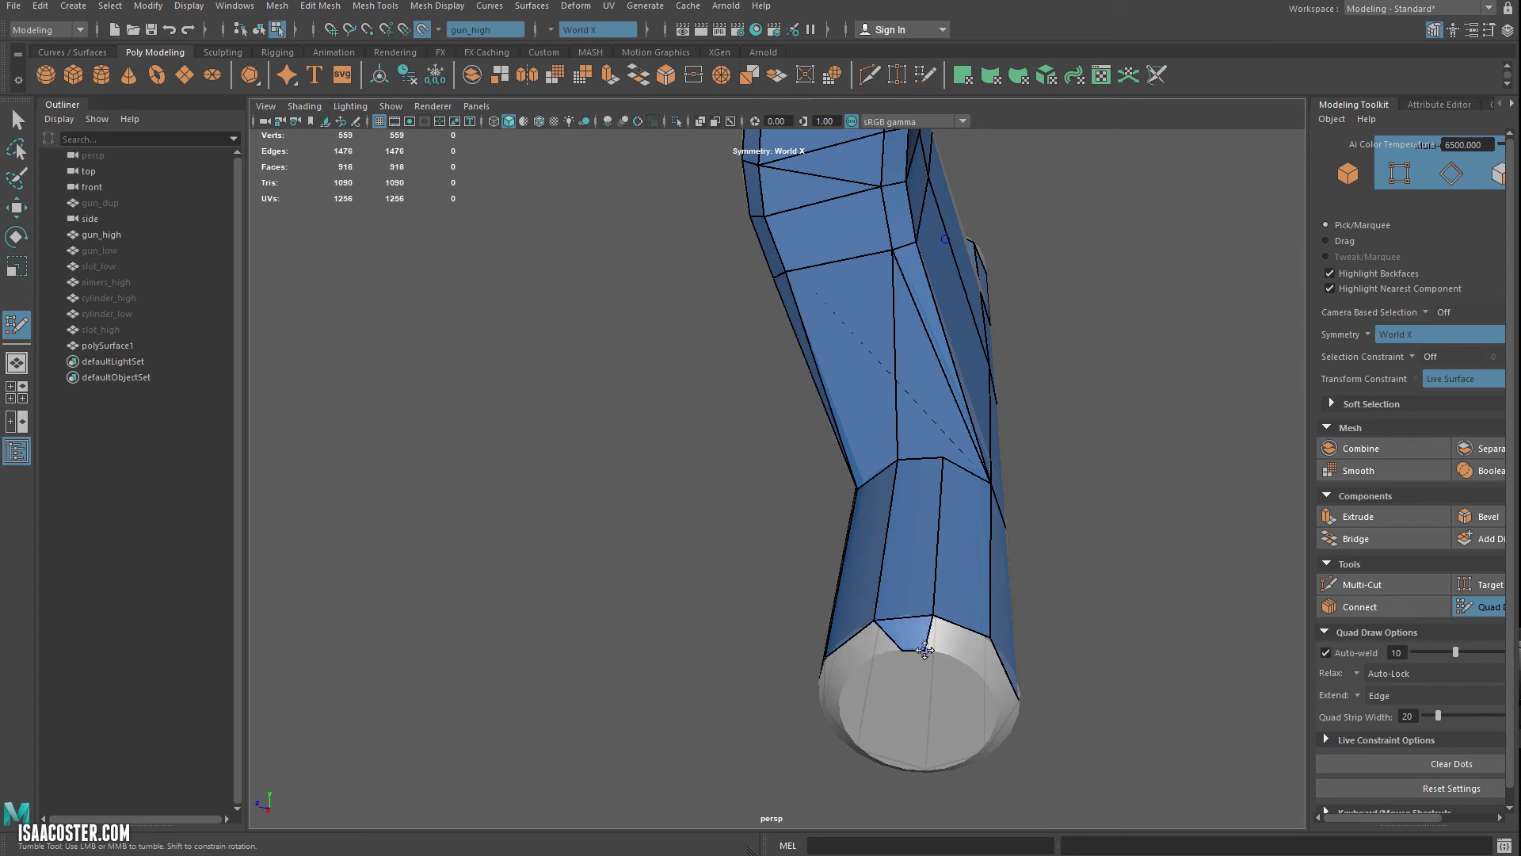
Undo the misshapen bevel quad, place a new inner rim dot and fill mirrored bevel quads around the far half of the rim
key("ctrl+z")
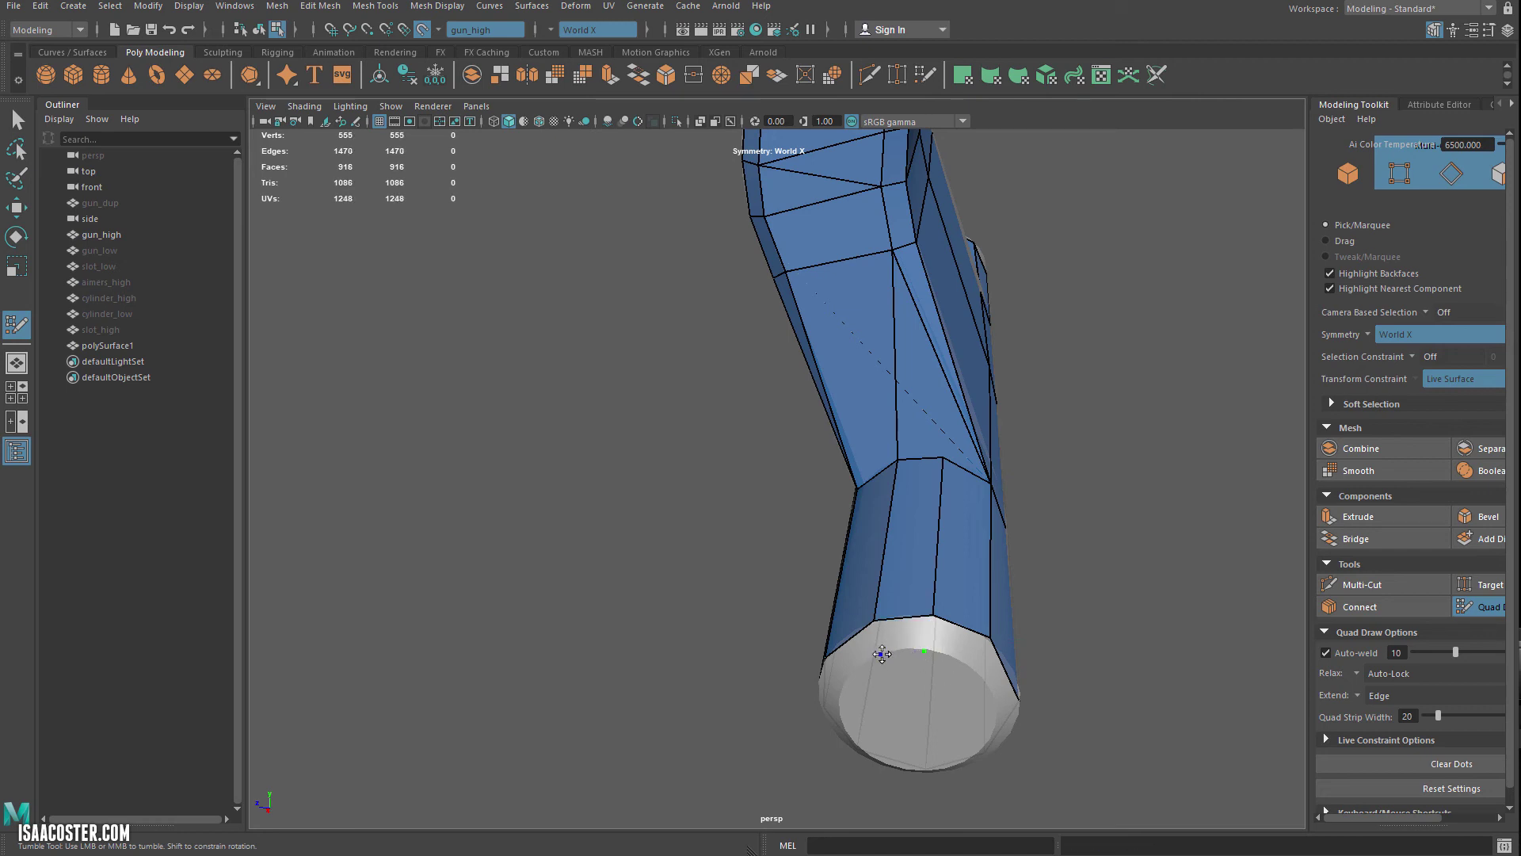
left_click(882, 653)
left_click(912, 643, "shift")
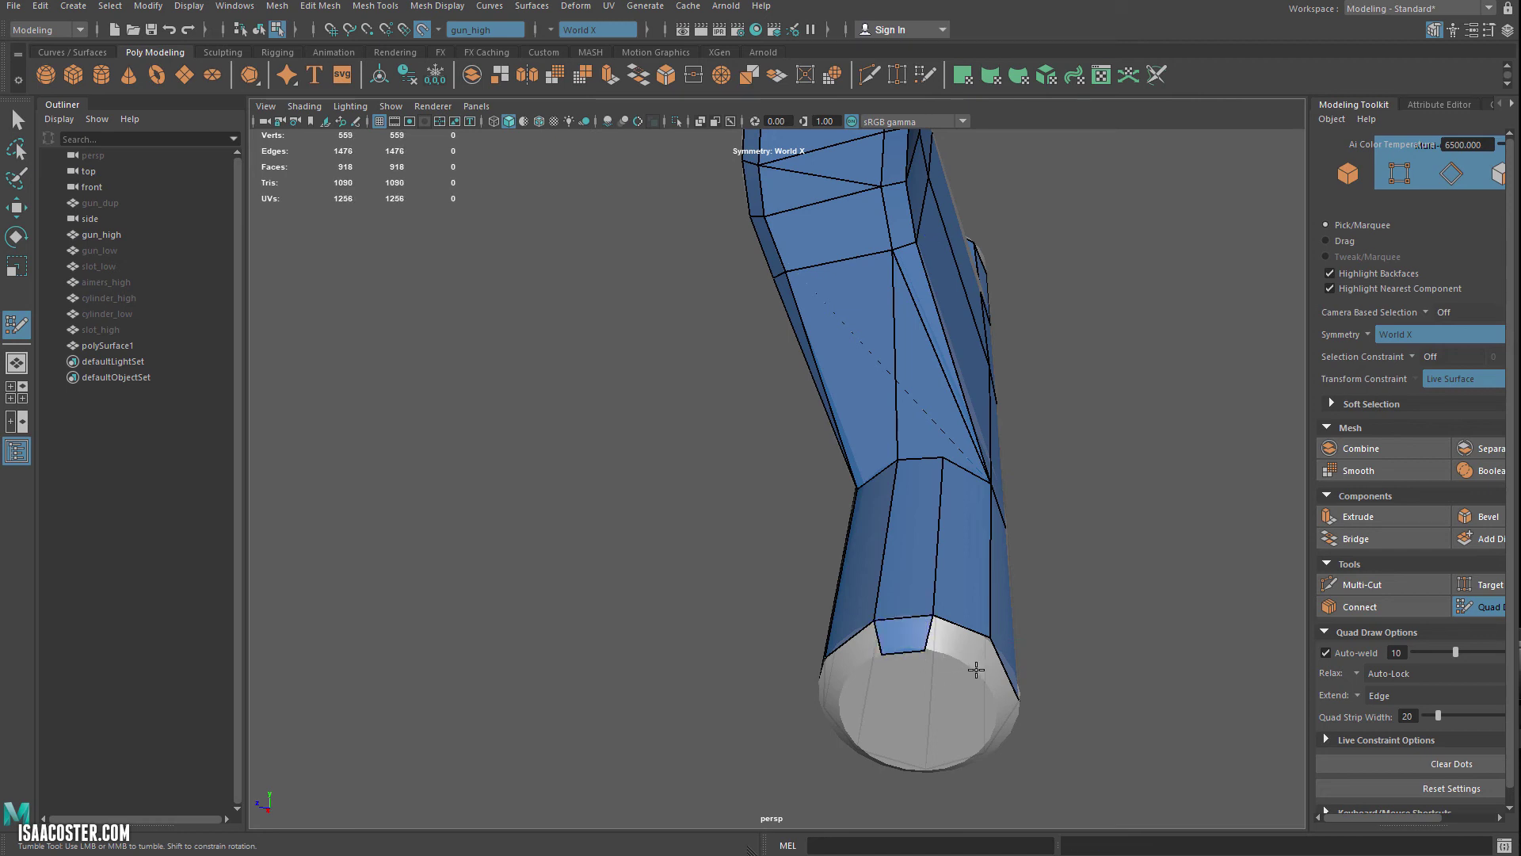
left_click(971, 652, "shift")
mouse_move(971, 657)
left_mouse_down("alt")
mouse_move(943, 679)
mouse_move(877, 635)
mouse_move(896, 608)
mouse_move(864, 587)
mouse_move(811, 487)
mouse_move(911, 468)
mouse_move(1017, 473)
left_mouse_up("alt")
left_click(876, 610, "shift")
left_click(850, 582)
left_click(869, 568, "shift")
left_click(785, 454, "shift")
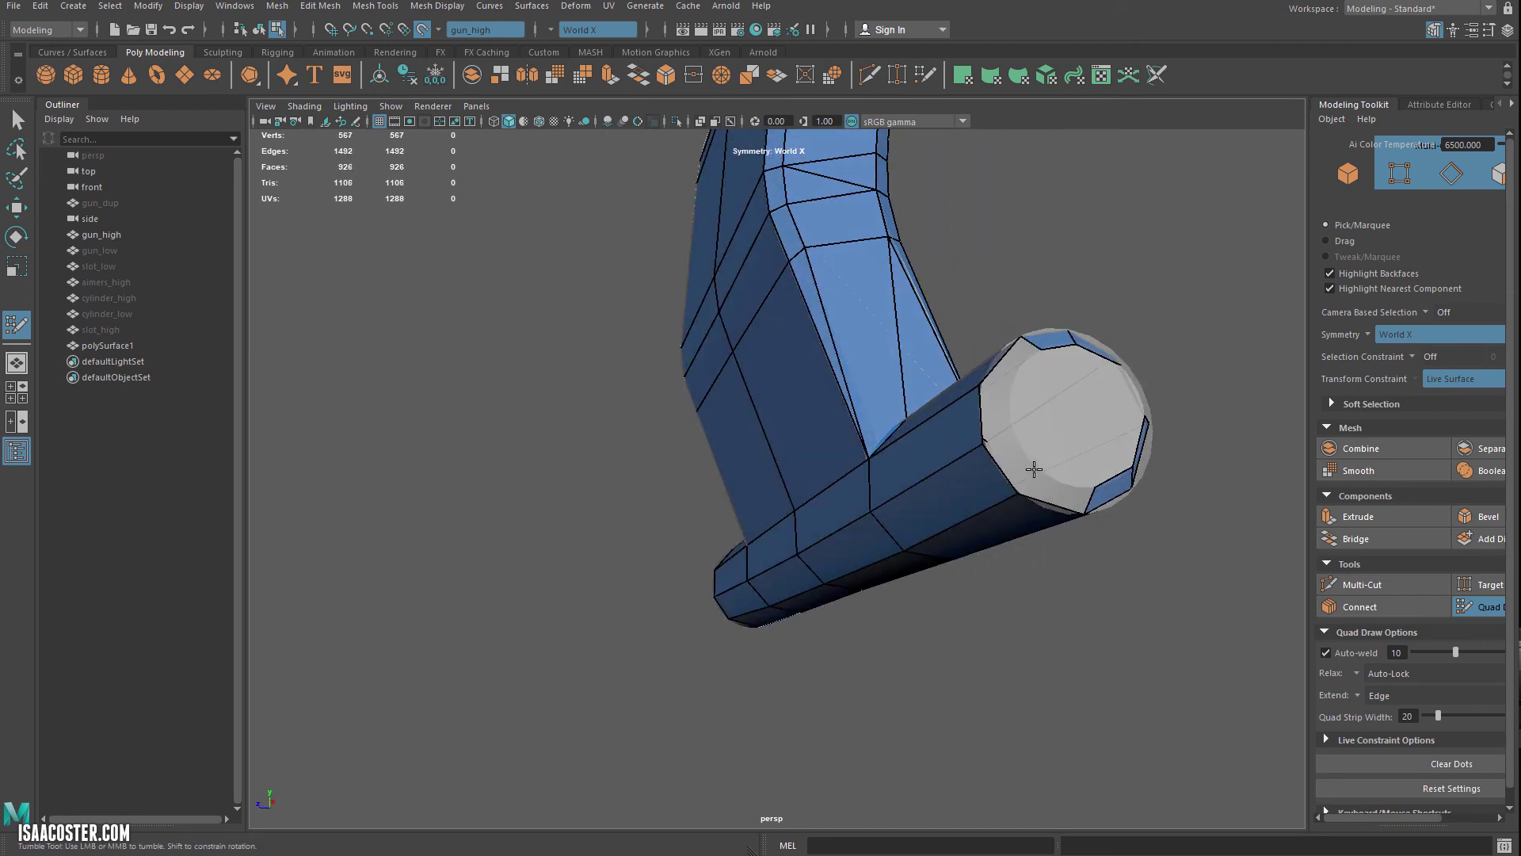
Add inner rim dots and fill the remaining mirrored bevel quads on the near half to close the ring around the cap
left_click(1028, 459, "shift")
left_click(1011, 428, "shift")
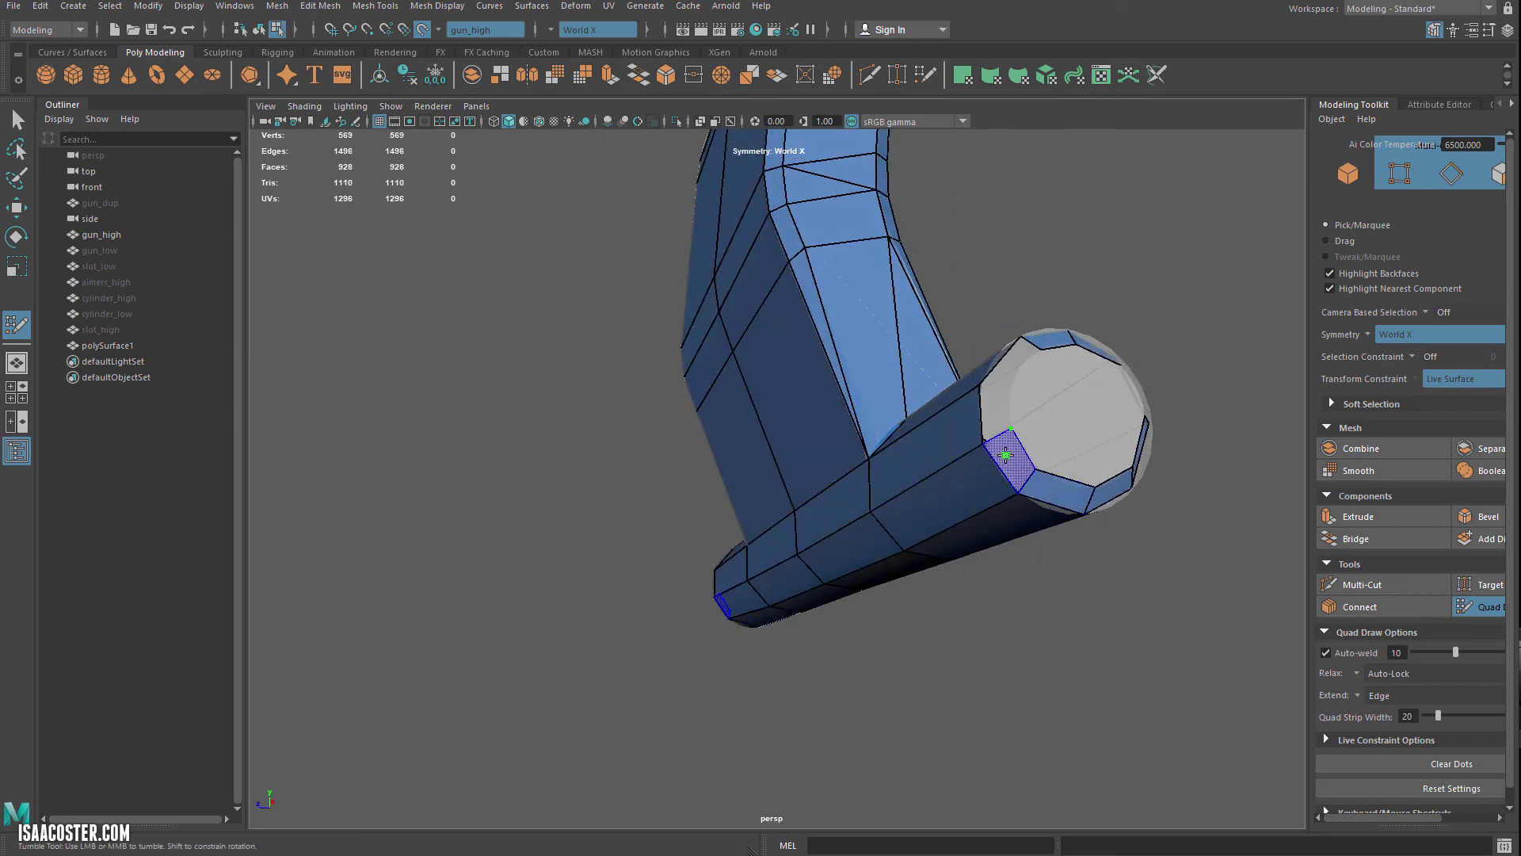
mouse_move(1012, 428)
left_mouse_down("alt")
mouse_move(1074, 518)
mouse_move(1008, 551)
left_mouse_up("alt")
left_click(1042, 529, "shift")
left_click(1062, 480, "shift")
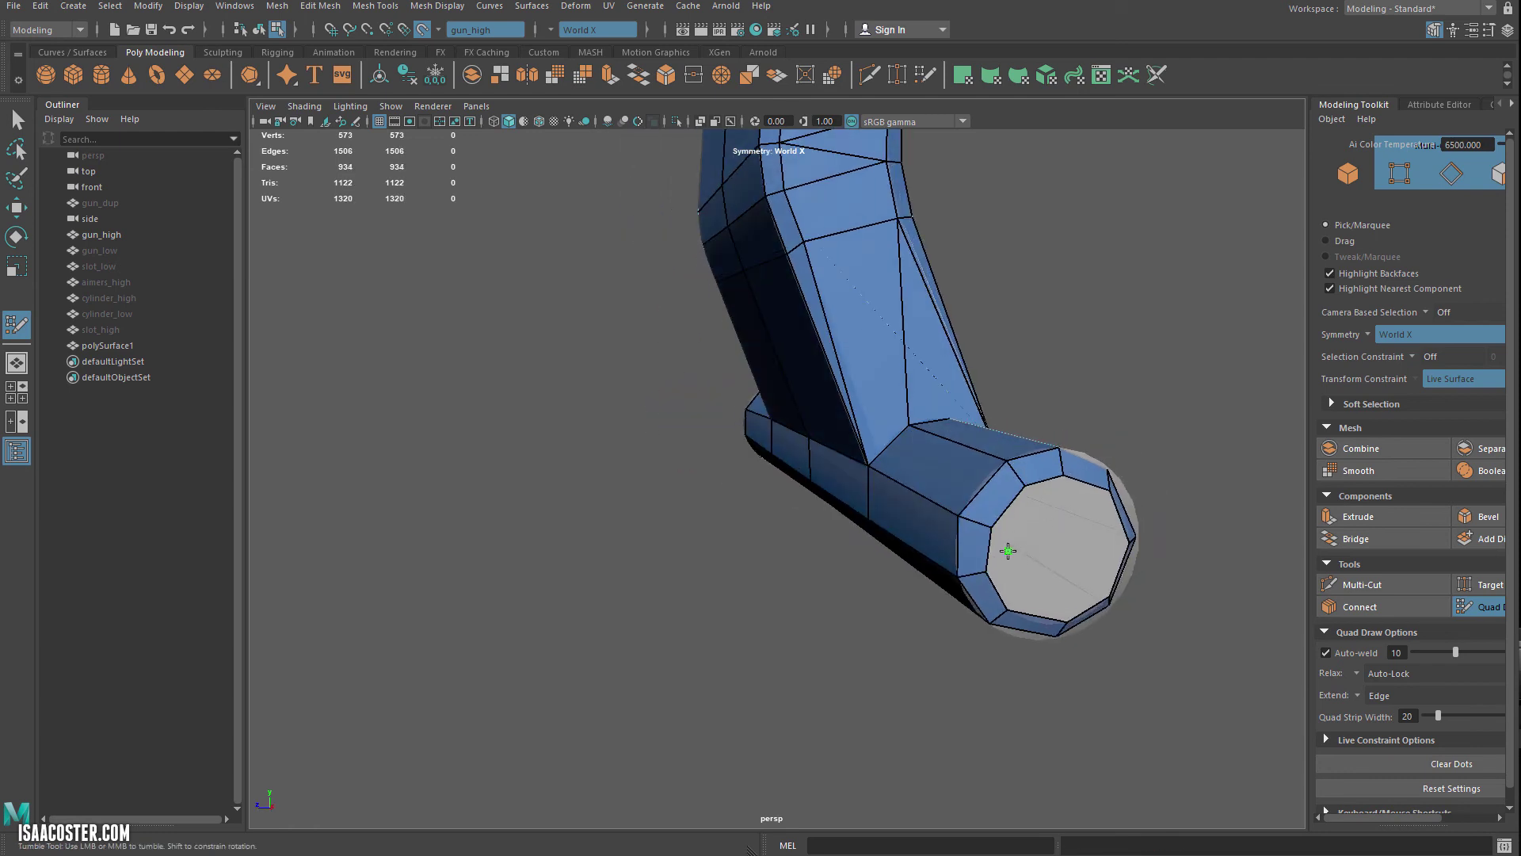
Fill the flat end cap of the cylinder with mirrored quads between the inner rim vertices
left_click(1007, 547, "shift")
left_click(1034, 555, "shift")
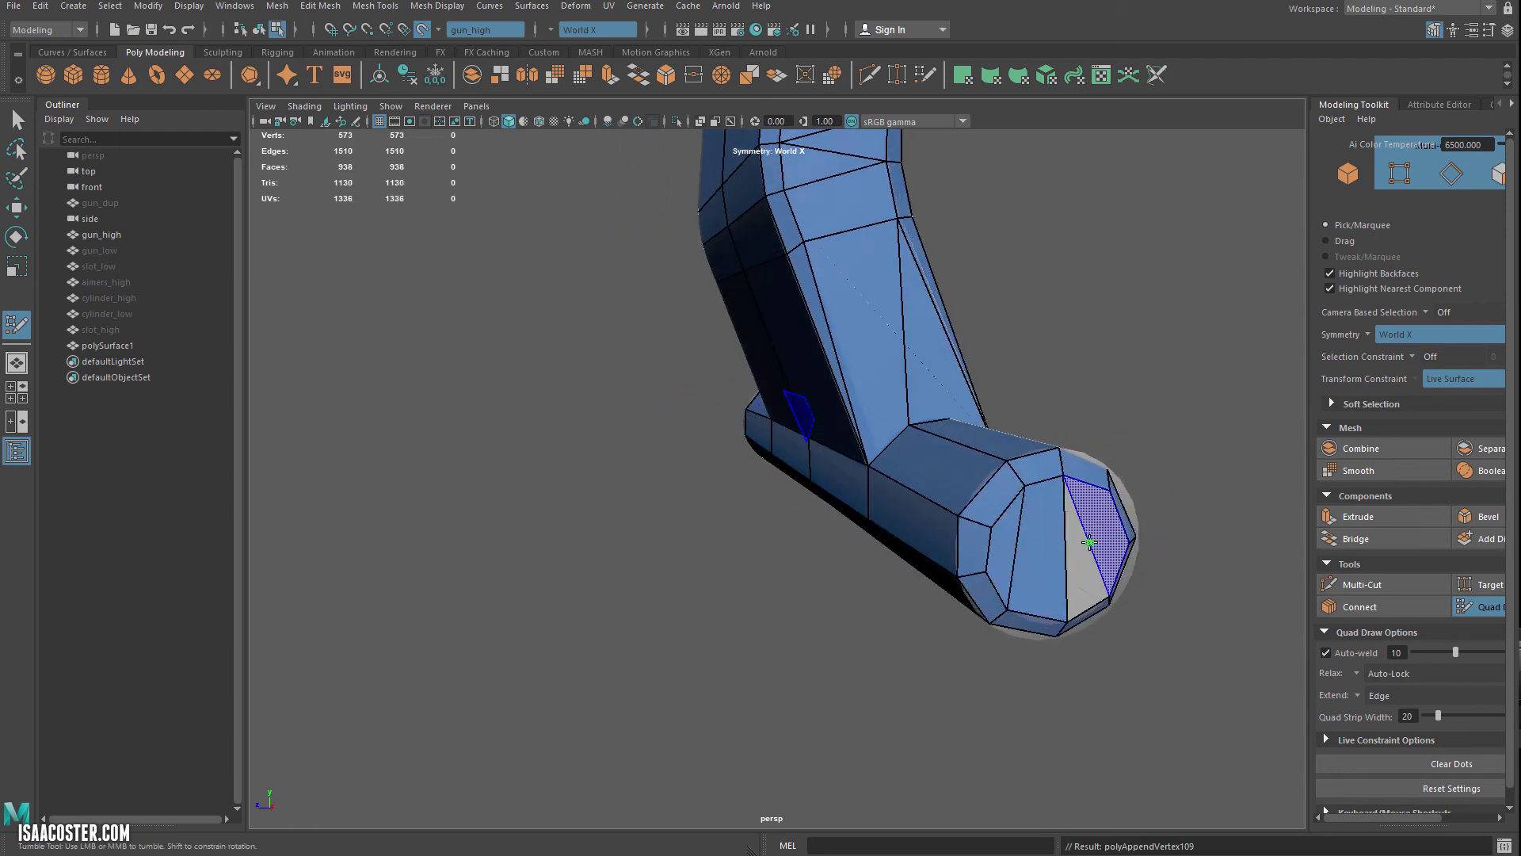
left_click(1080, 568, "shift")
mouse_move(1080, 568)
left_mouse_down("alt")
mouse_move(971, 611)
mouse_move(805, 560)
mouse_move(510, 551)
mouse_move(527, 583)
mouse_move(896, 575)
left_mouse_up("alt")
scroll(843, 335, "up", 3)
right_click_drag(897, 324, 911, 432, "alt")
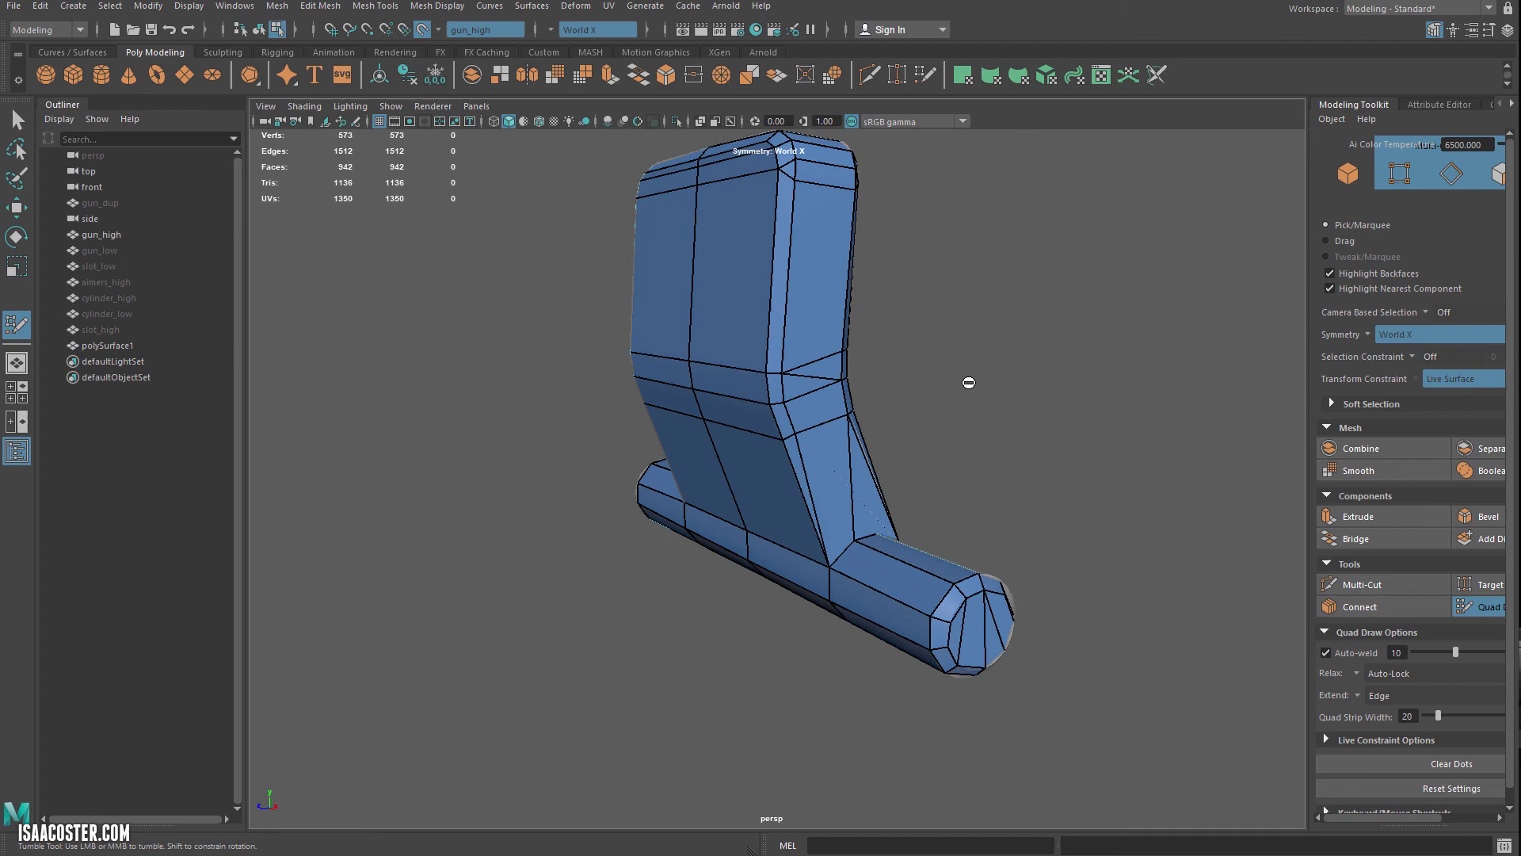
left_click_drag(911, 432, 990, 442, "alt")
Leave Quad Draw, return to object selection and stop using gun_high as the live surface
left_click(1483, 608)
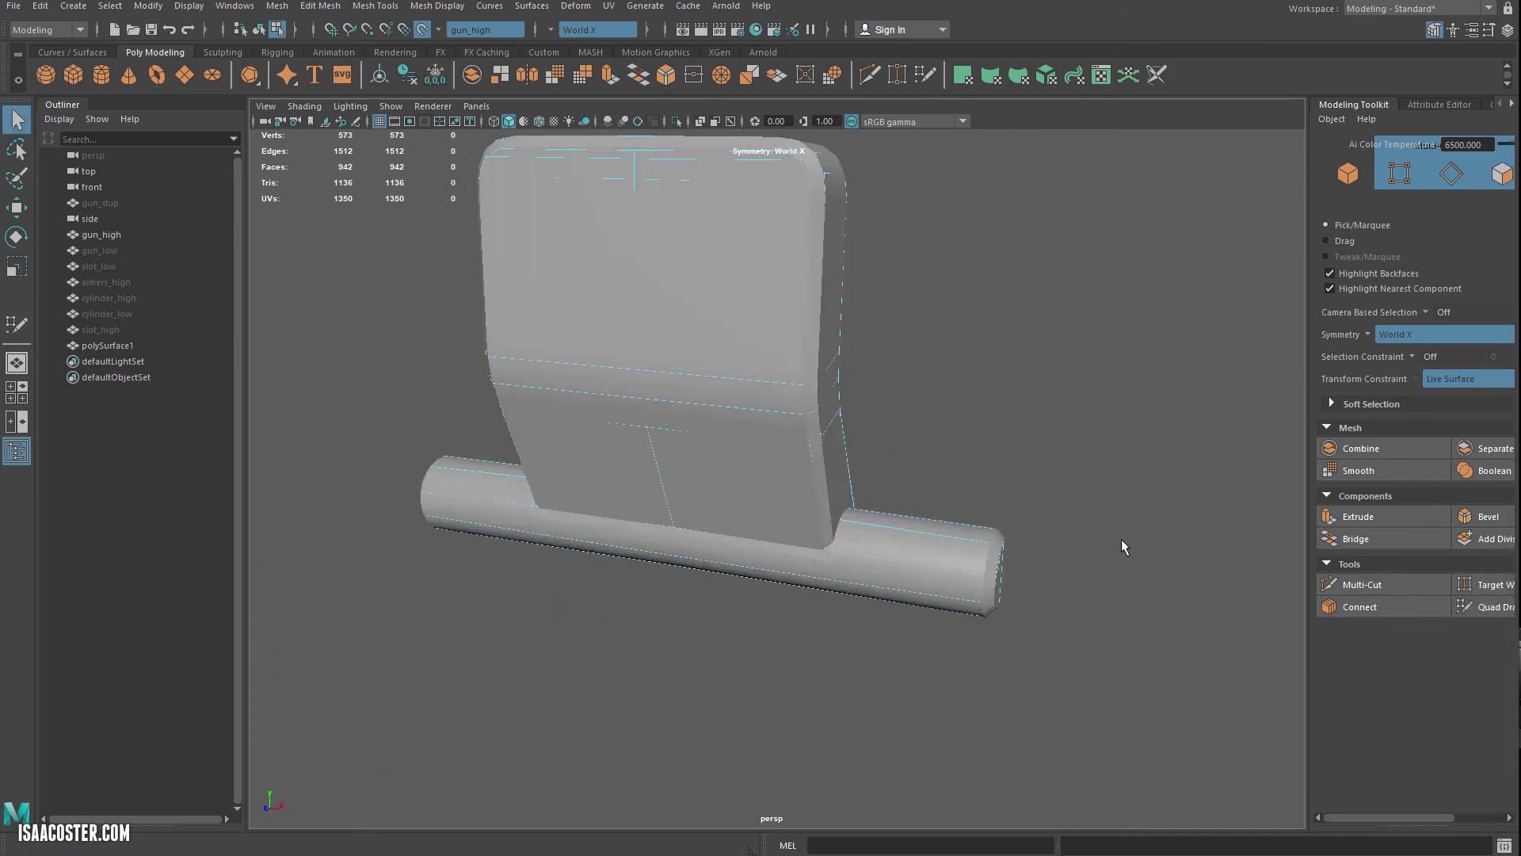
key("F8")
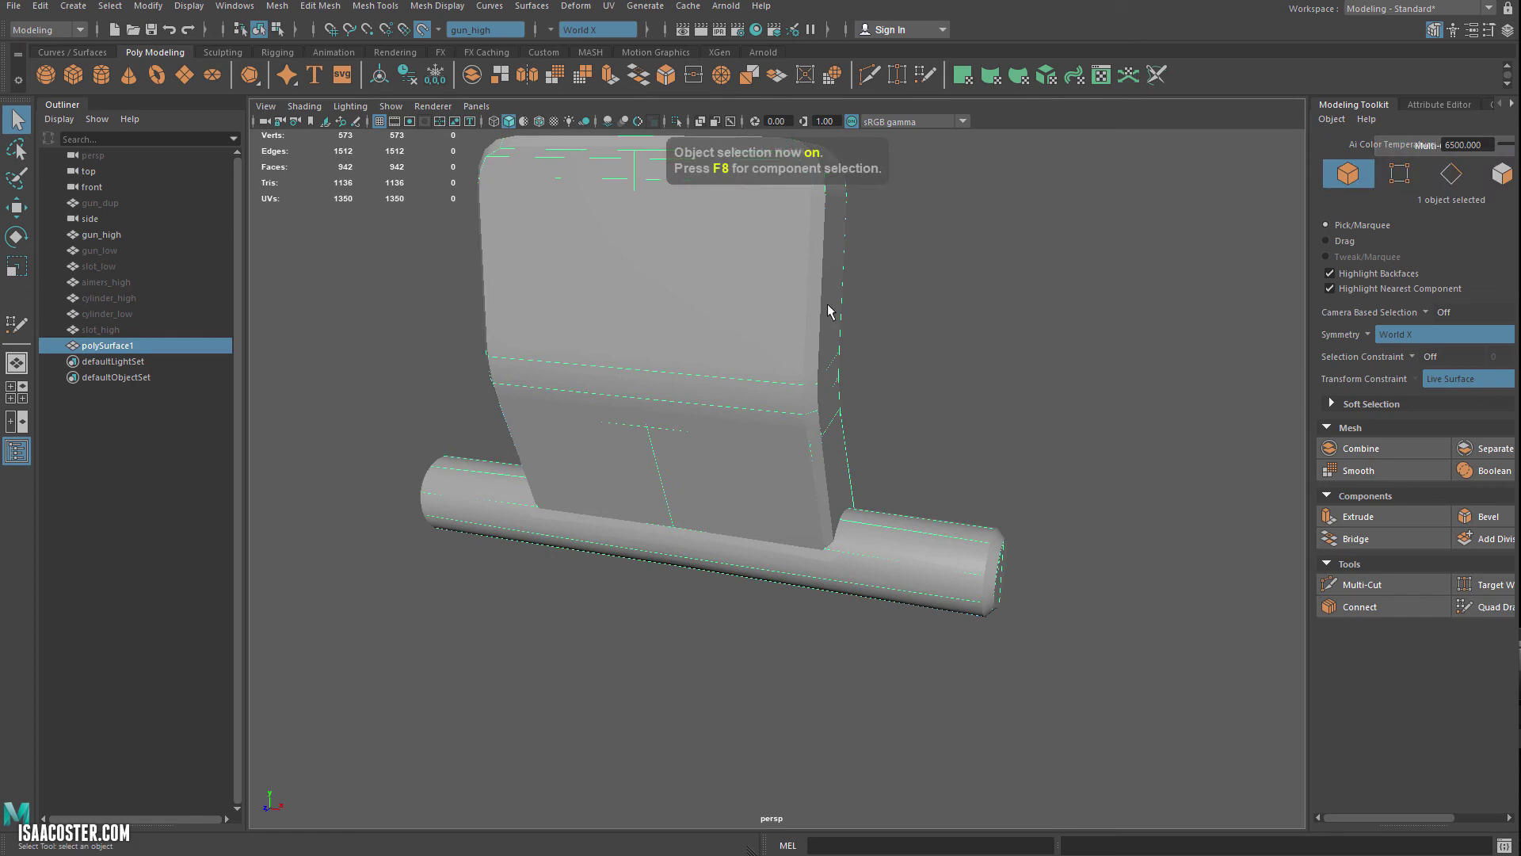
left_click(422, 30)
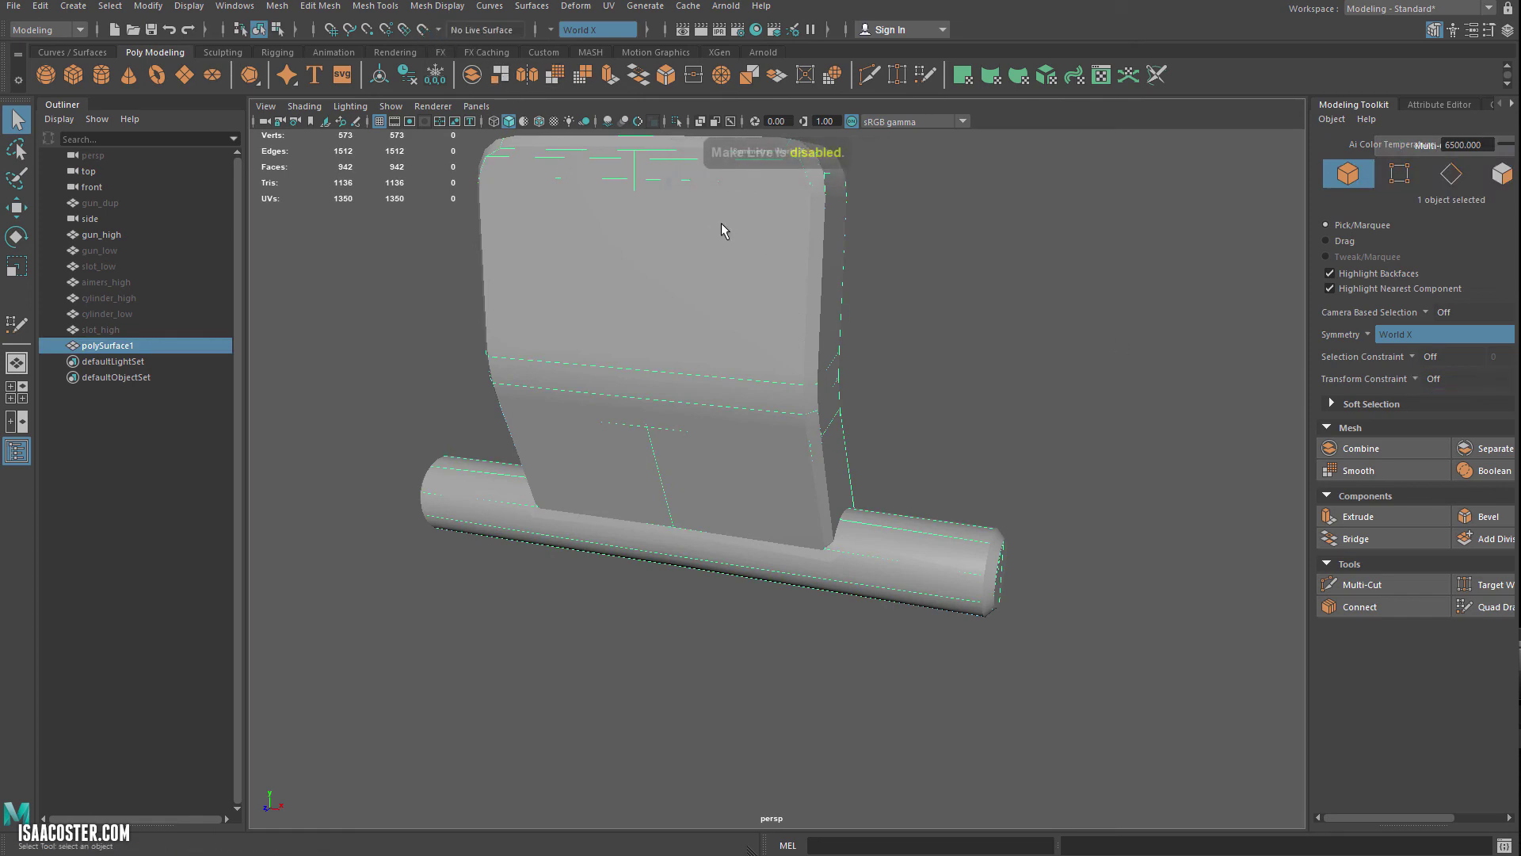
Hide gun_high and the other gun meshes to view the rebuilt front sight on its own
left_click(820, 380)
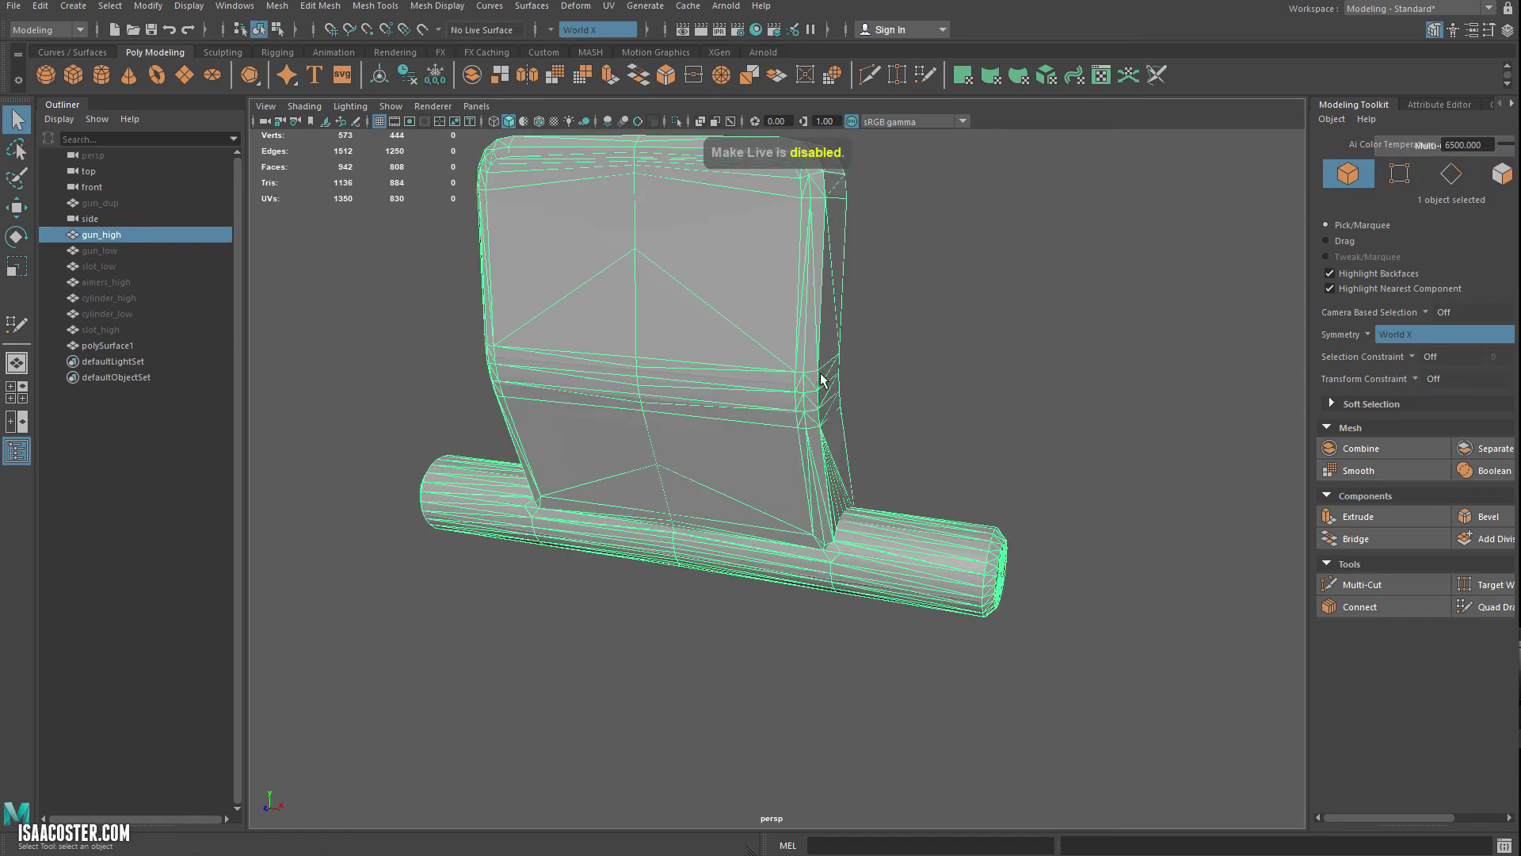
left_click(127, 330, "shift")
key("shift+h")
key("ctrl+h")
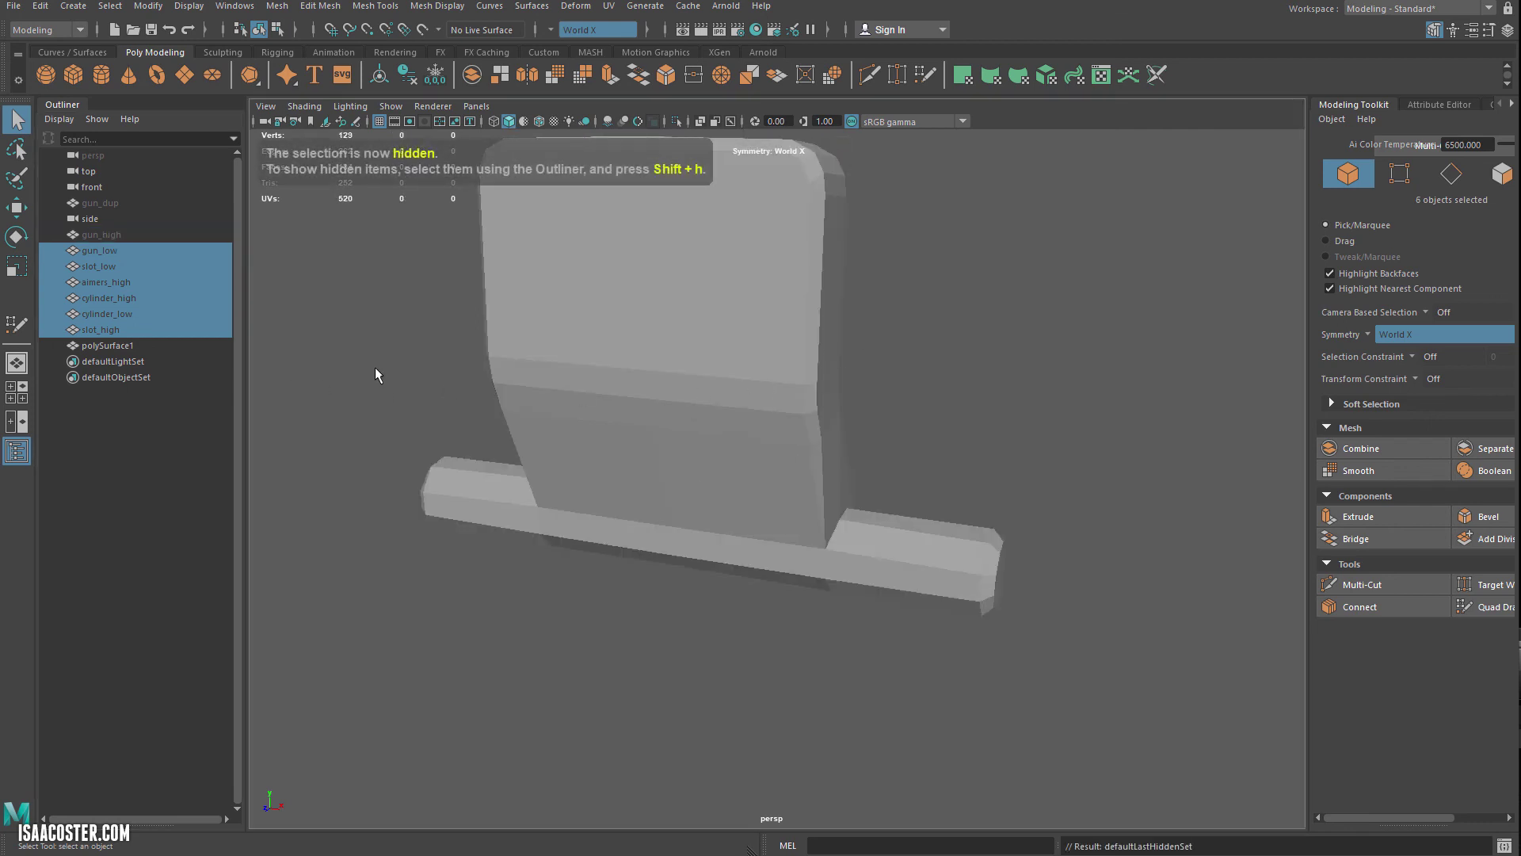
left_click_drag(770, 307, 824, 304, "alt")
right_click_drag(824, 305, 697, 250, "alt")
Unhide all the meshes from gun_high through slot_high
left_click(98, 235)
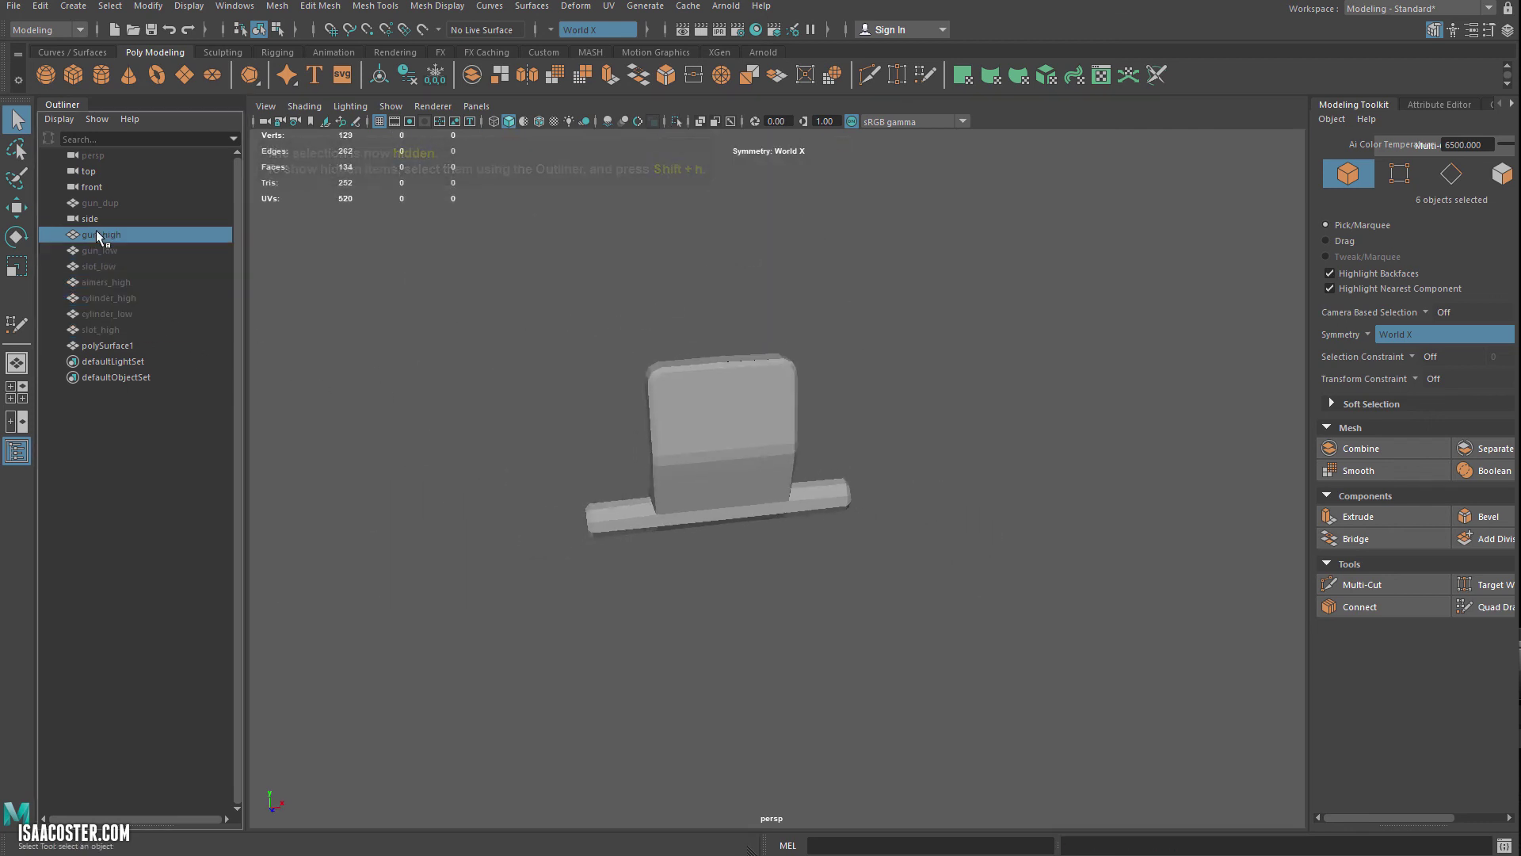
left_click(113, 329, "shift")
key("shift+h")
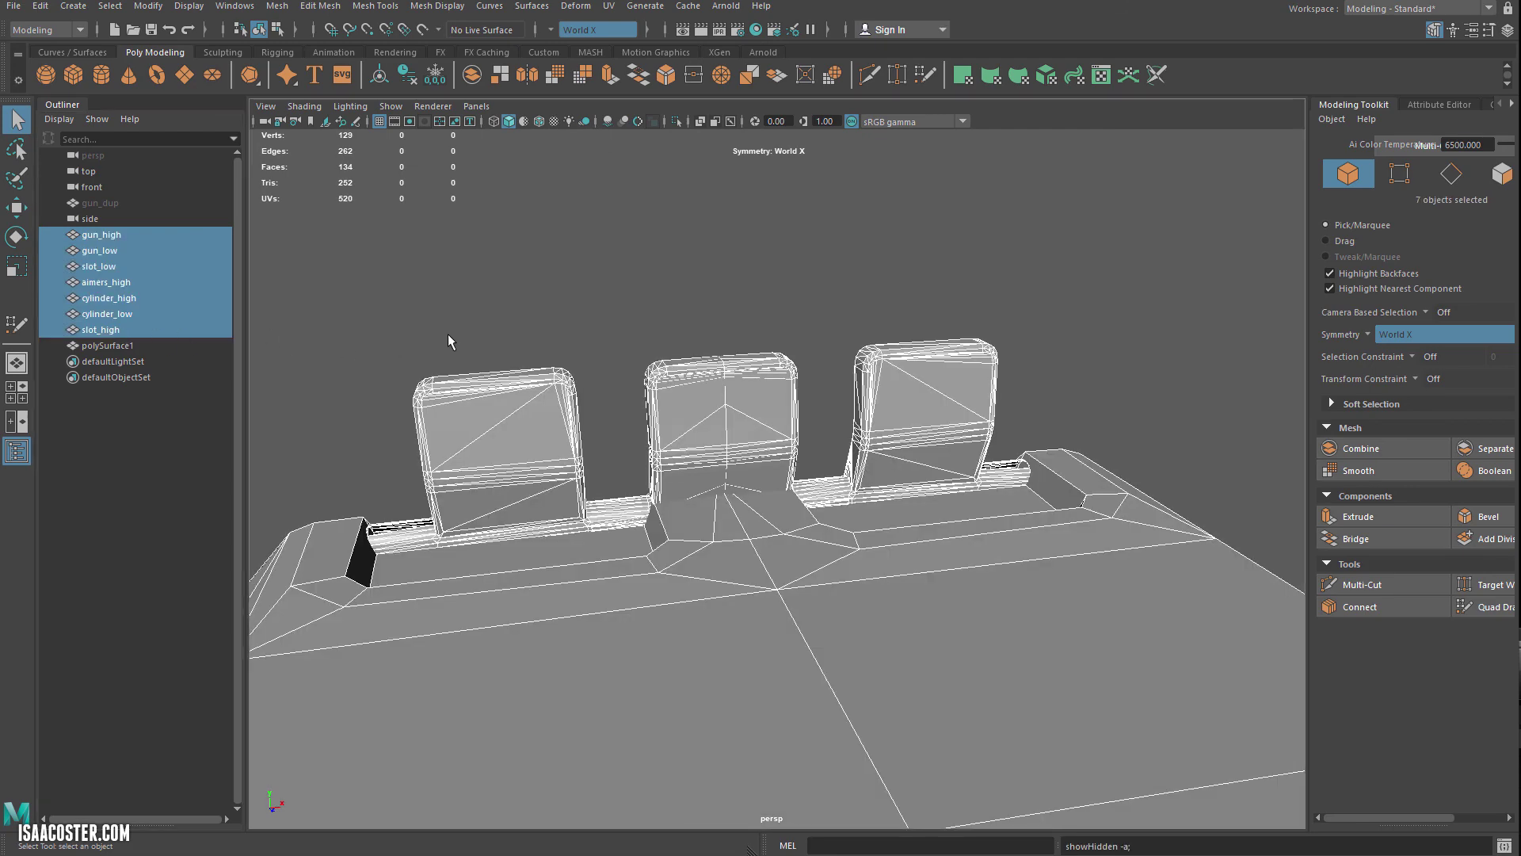
left_click_drag(519, 382, 482, 367, "alt")
Delete the aimers_high mesh with the two outer sights
left_click(589, 394)
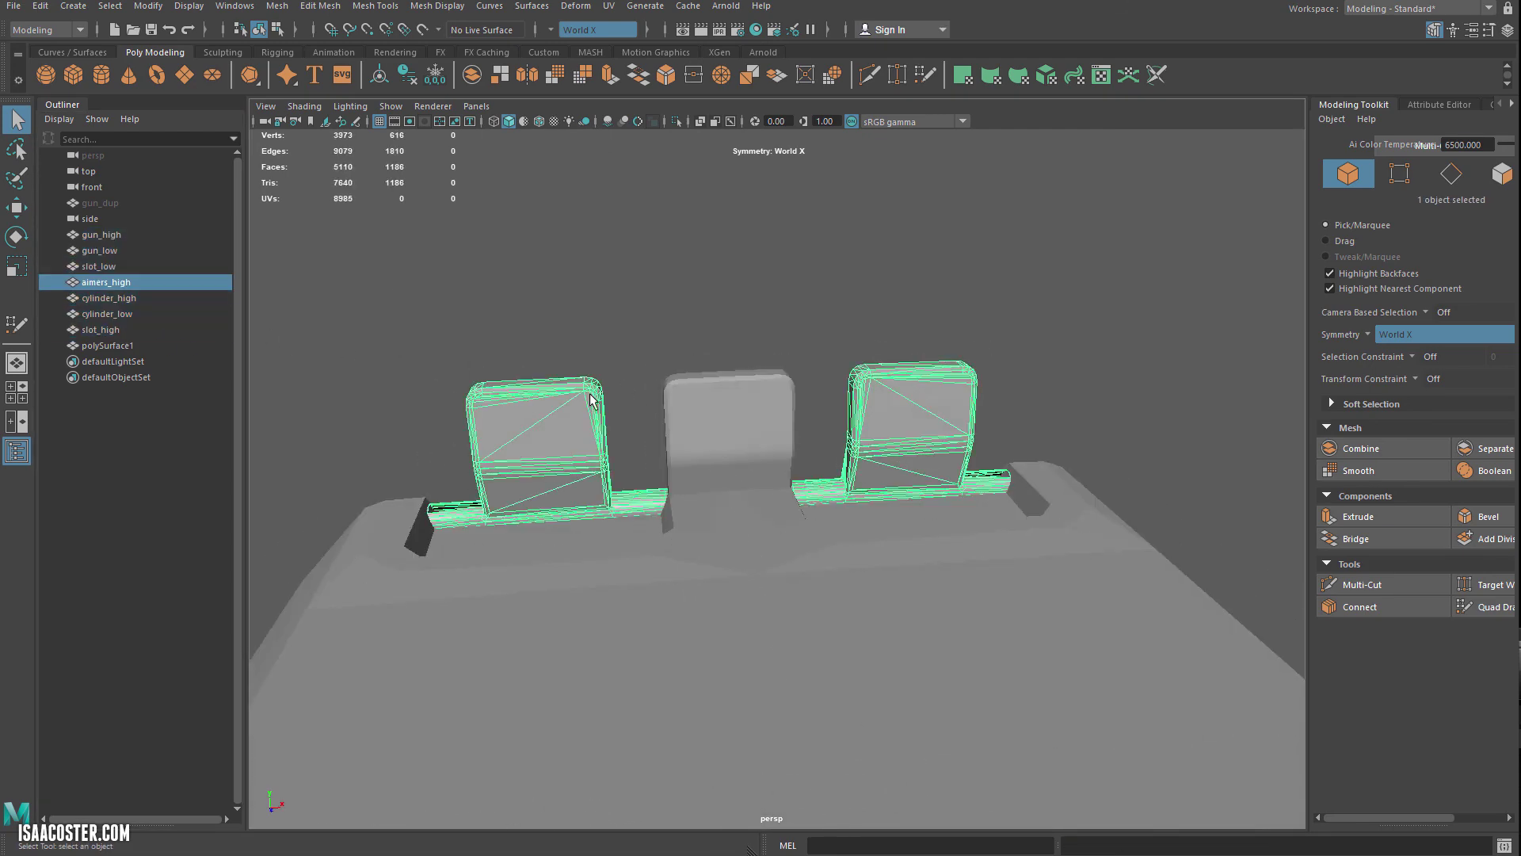
right_click(578, 394)
left_click_drag(577, 394, 506, 395, "alt")
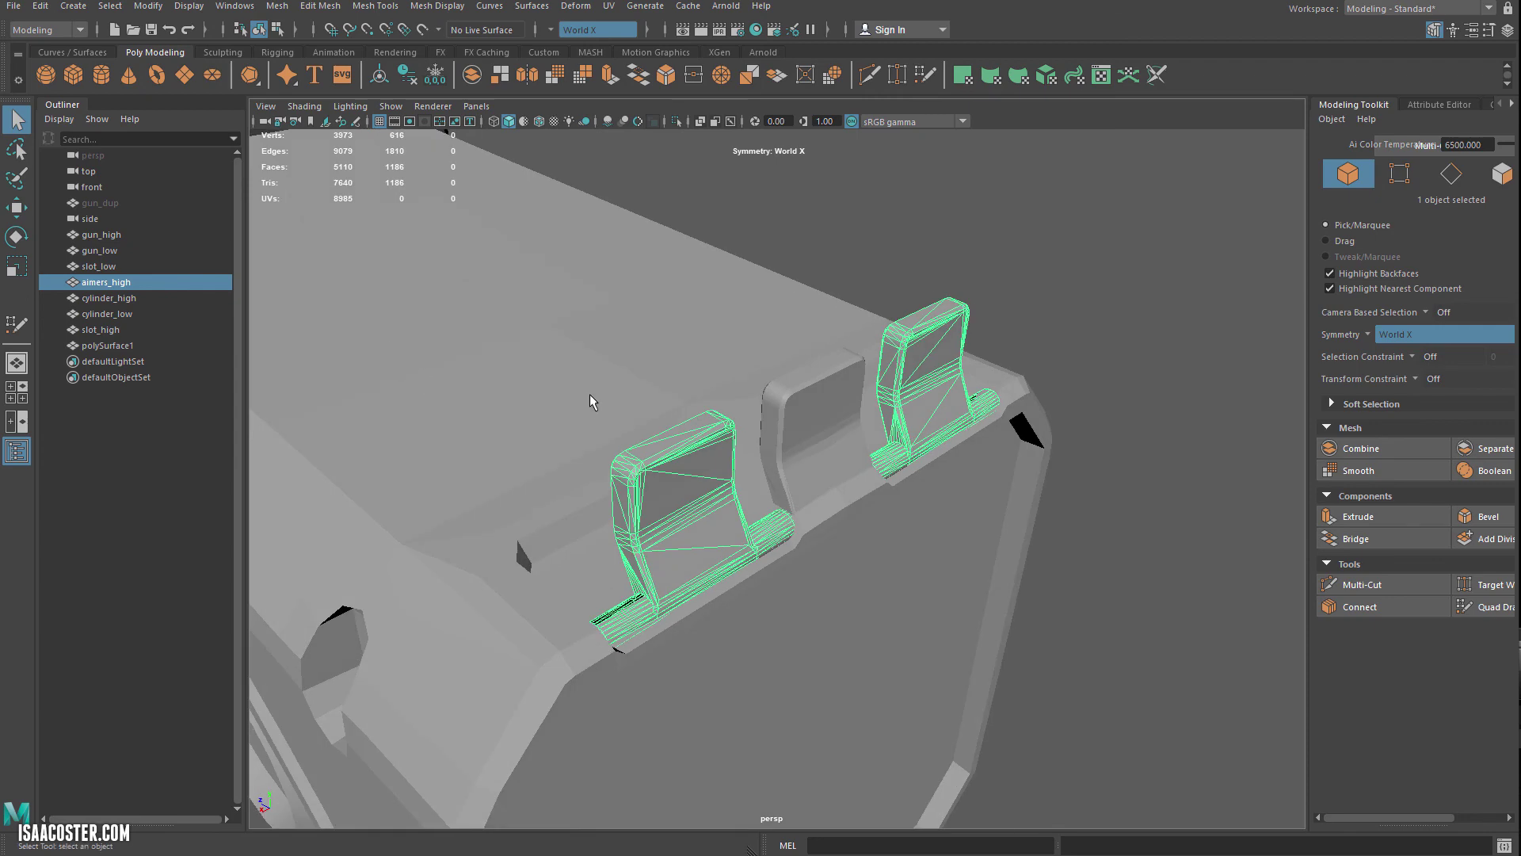
key("Delete")
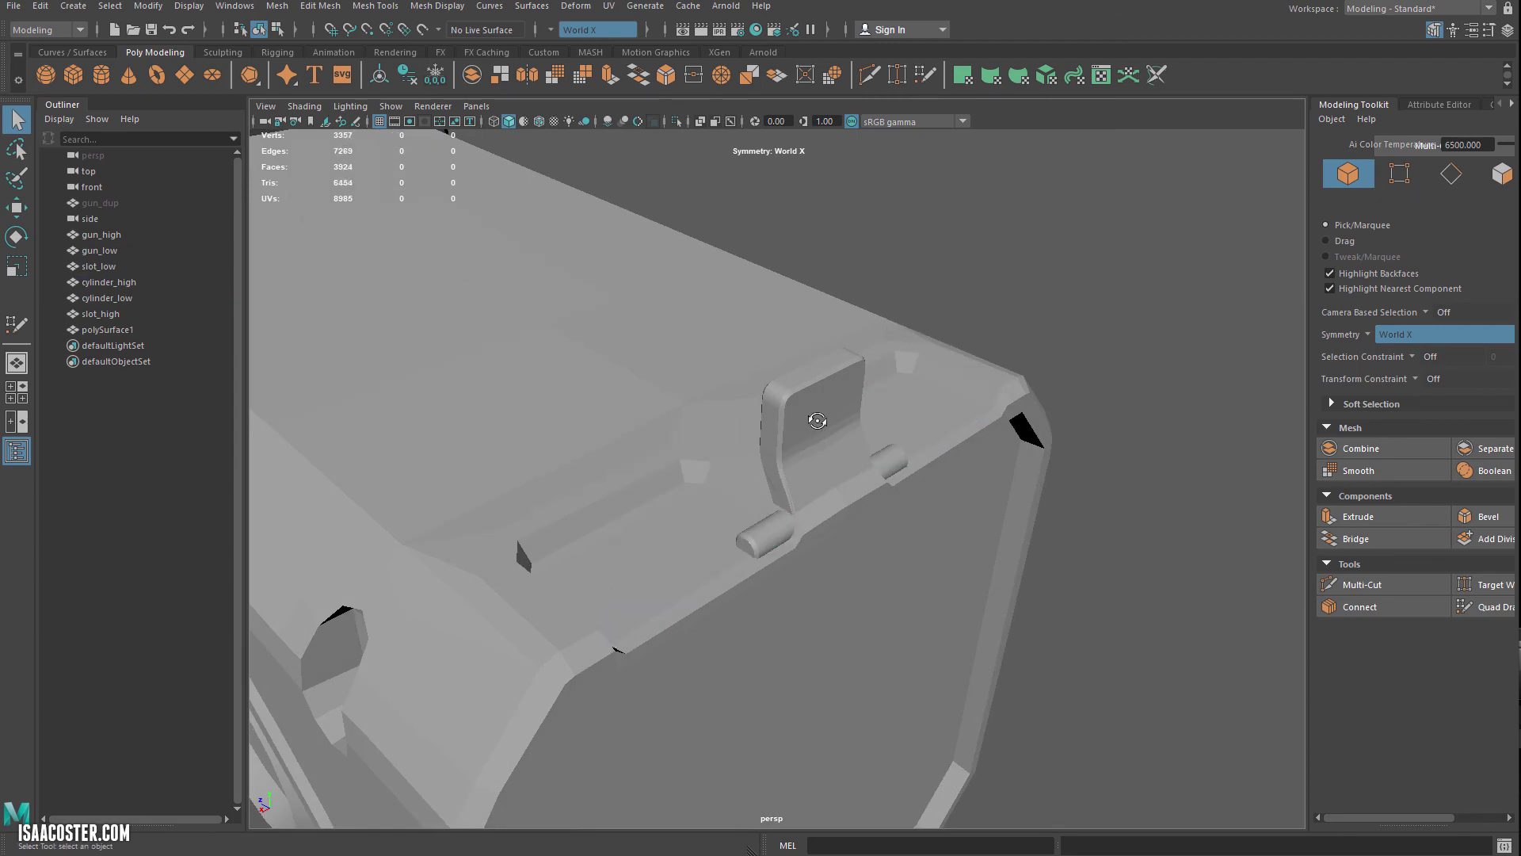
Examine how the remaining front sight sits in the recess at the end of the barrel from several angles
left_click_drag(818, 421, 824, 396, "alt")
left_click_drag(824, 396, 808, 428, "alt")
key("w")
left_click_drag(887, 475, 566, 471, "alt")
left_click(1041, 301)
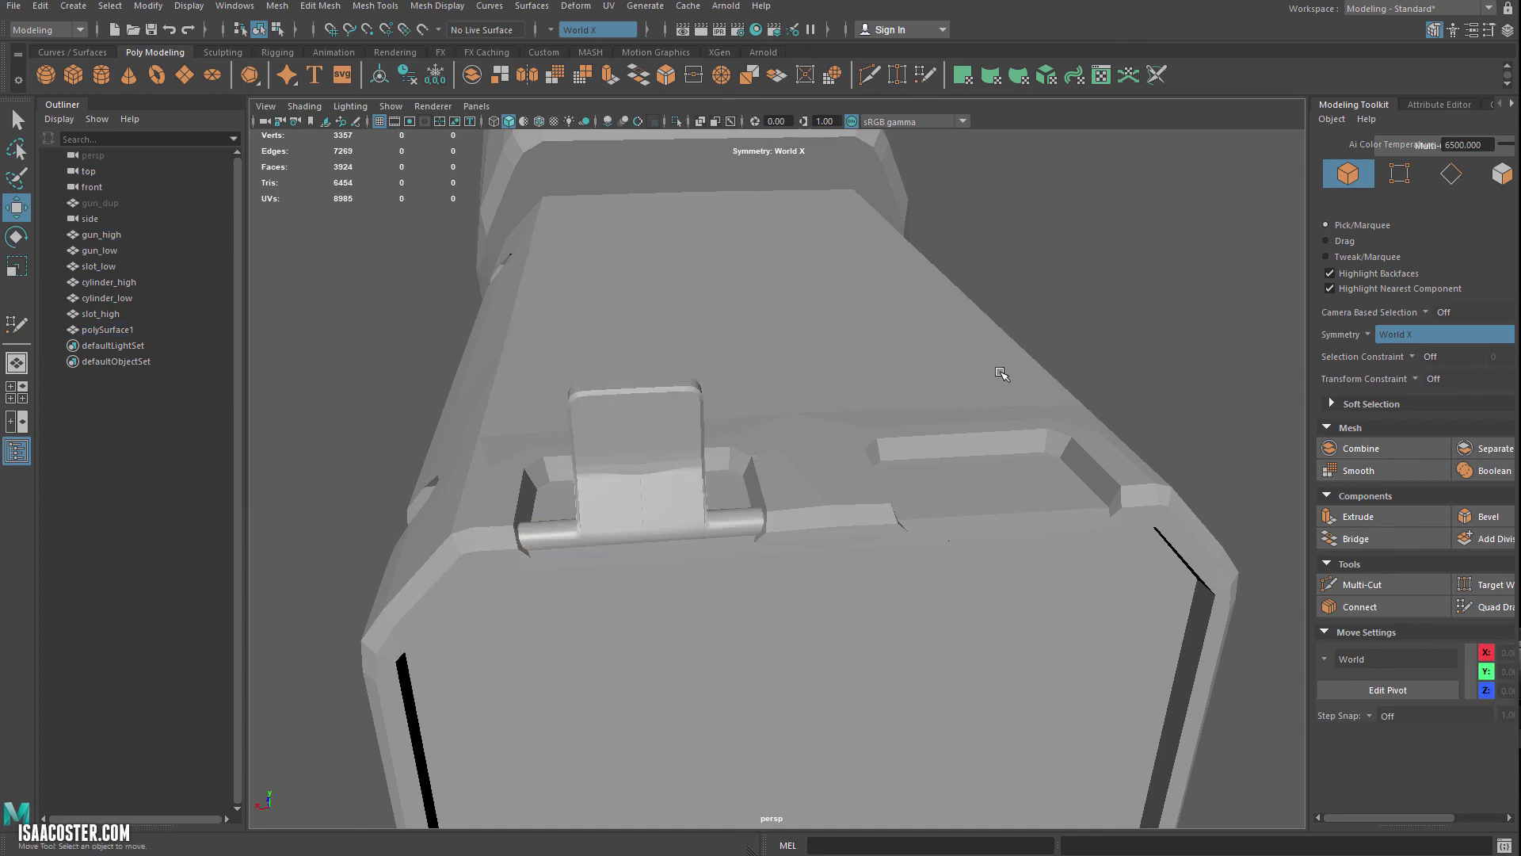
left_click_drag(942, 380, 1011, 388, "alt")
left_click_drag(729, 412, 759, 468, "alt")
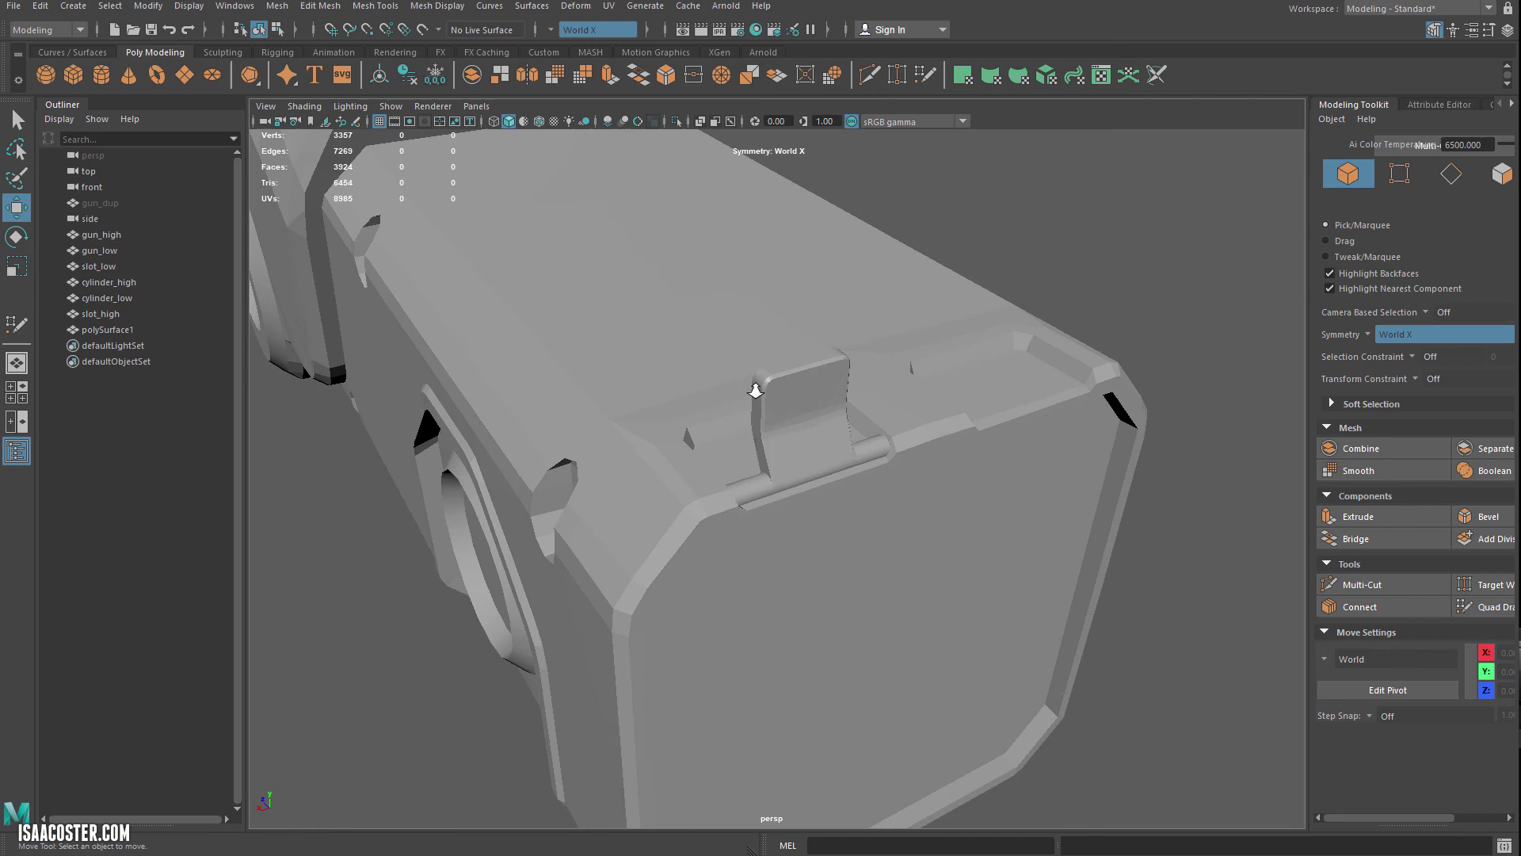
right_click_drag(753, 387, 645, 343, "alt")
left_click_drag(686, 356, 733, 253, "alt")
right_click_drag(689, 333, 639, 347, "alt")
left_click_drag(640, 347, 727, 385, "alt")
Select the front sight and the gun body in turn to identify their meshes, ending with gun_low selected
left_click(903, 412)
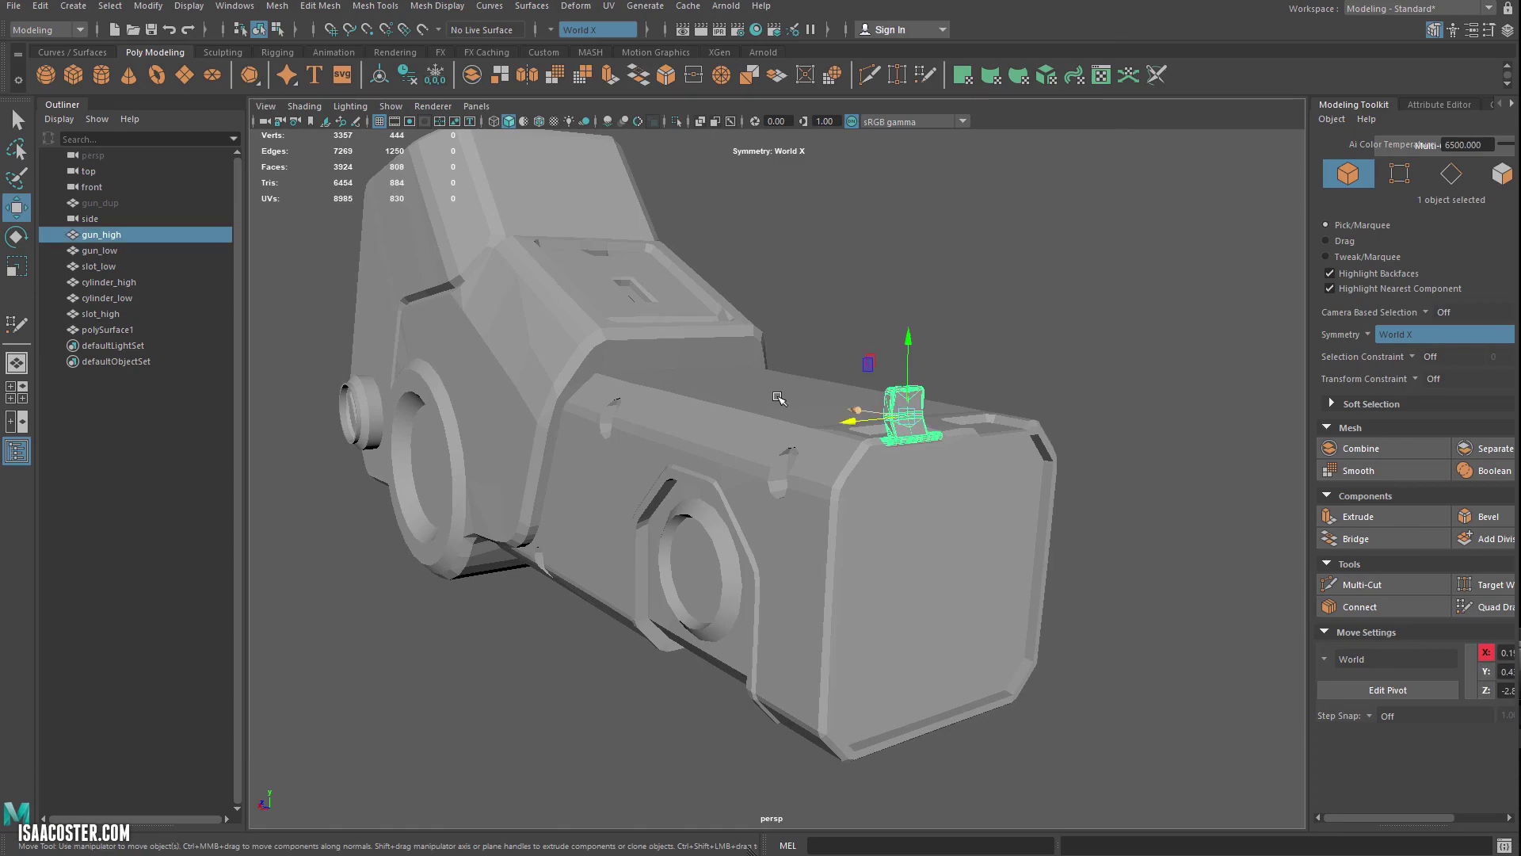
left_click(351, 422)
left_click(471, 345)
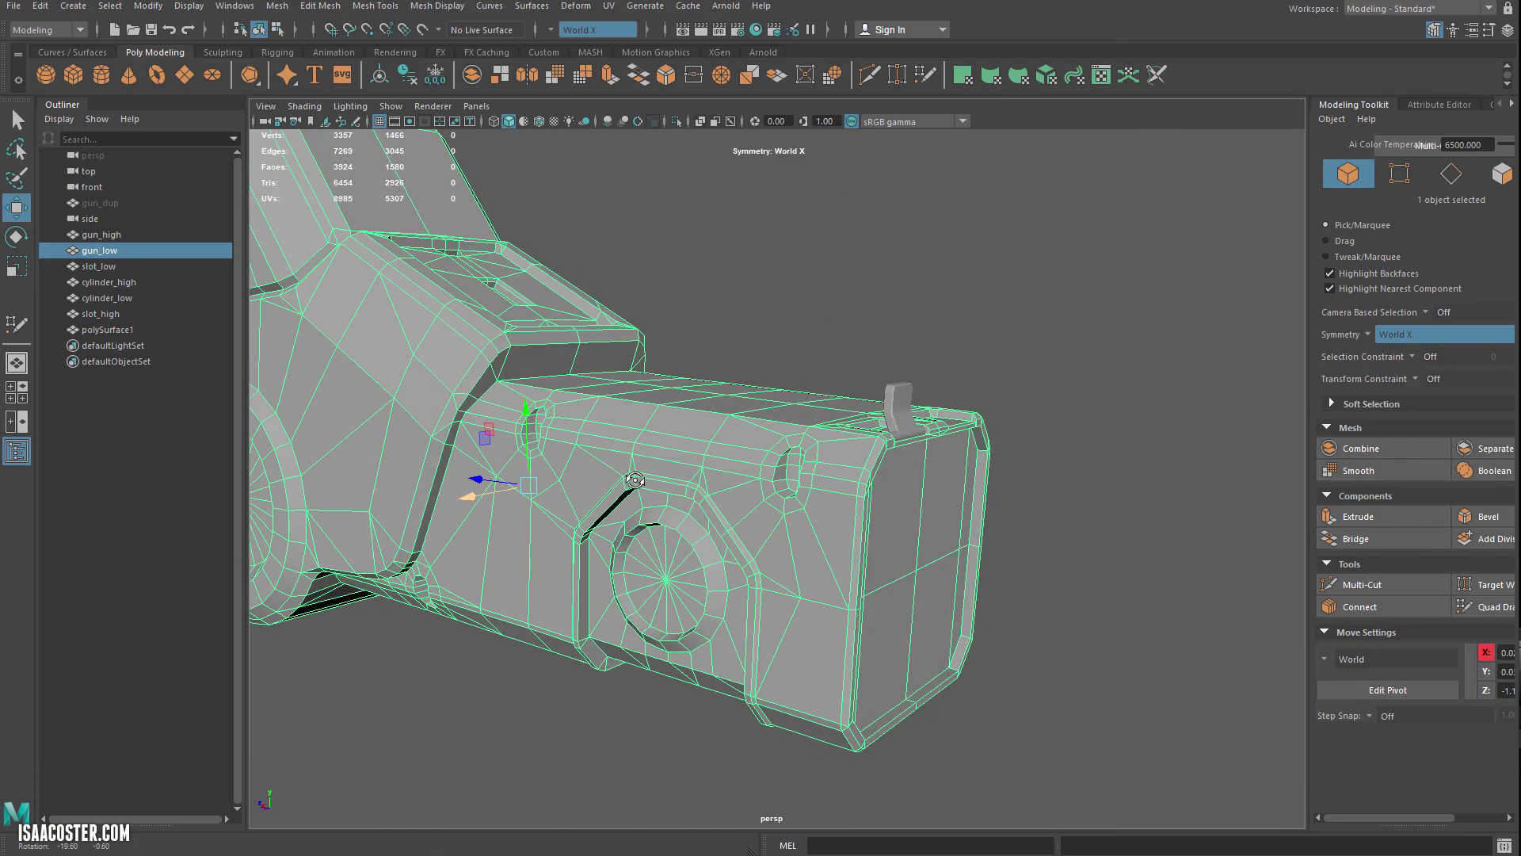